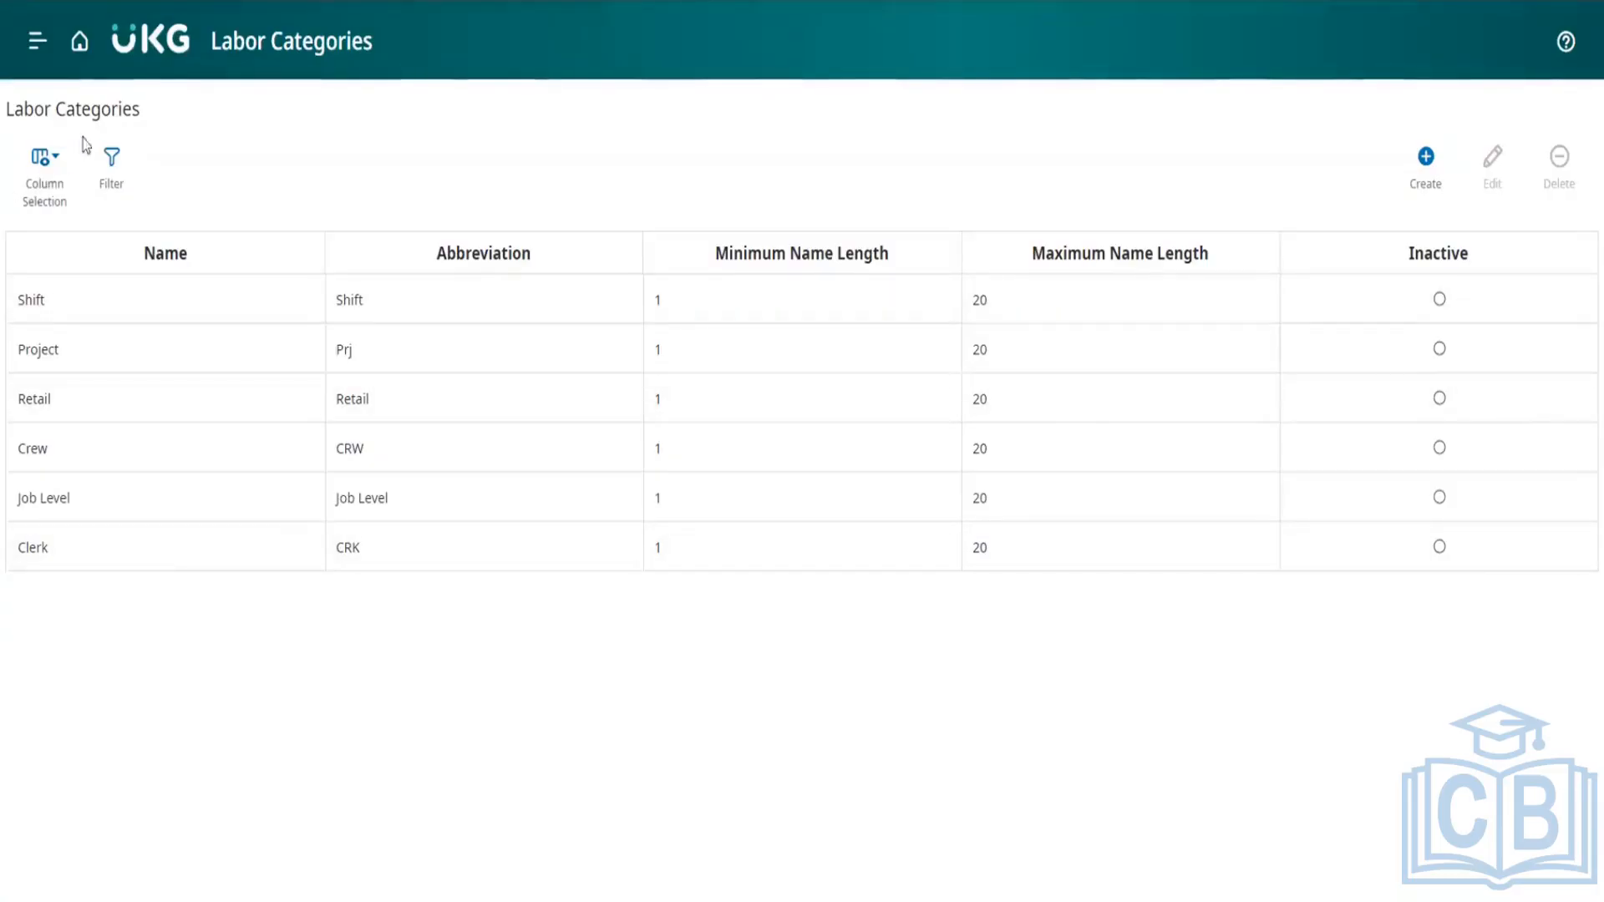
- Look over the blank form for creating a labor category and leave it without saving
{"action": "left_click", "coordinate": [1428, 175]}
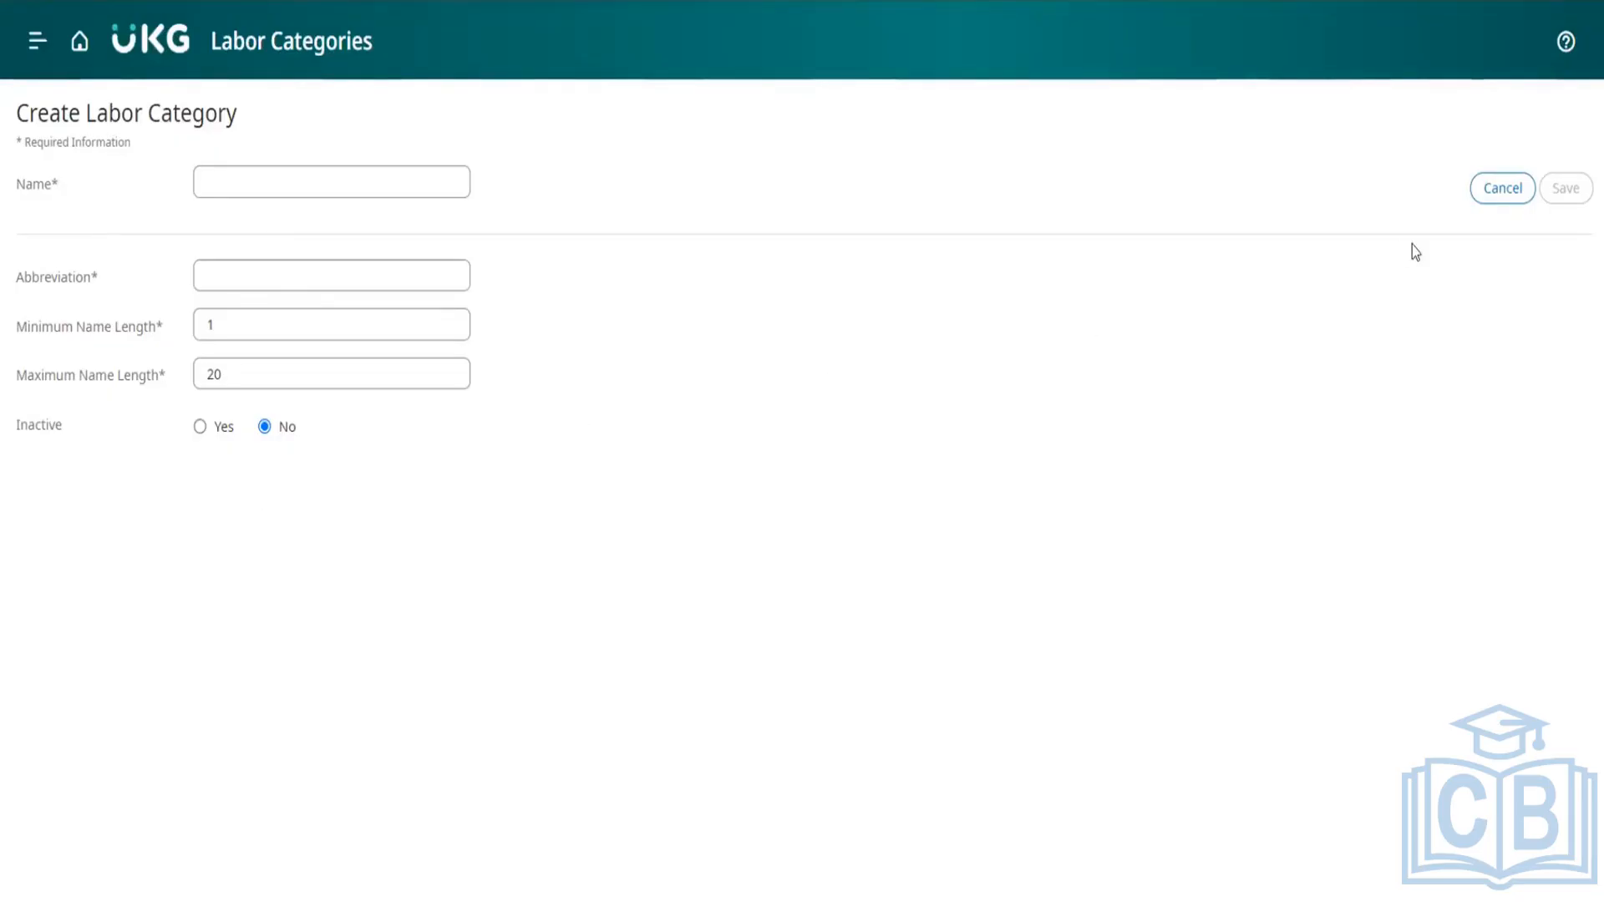
{"action": "left_click", "coordinate": [1500, 191]}
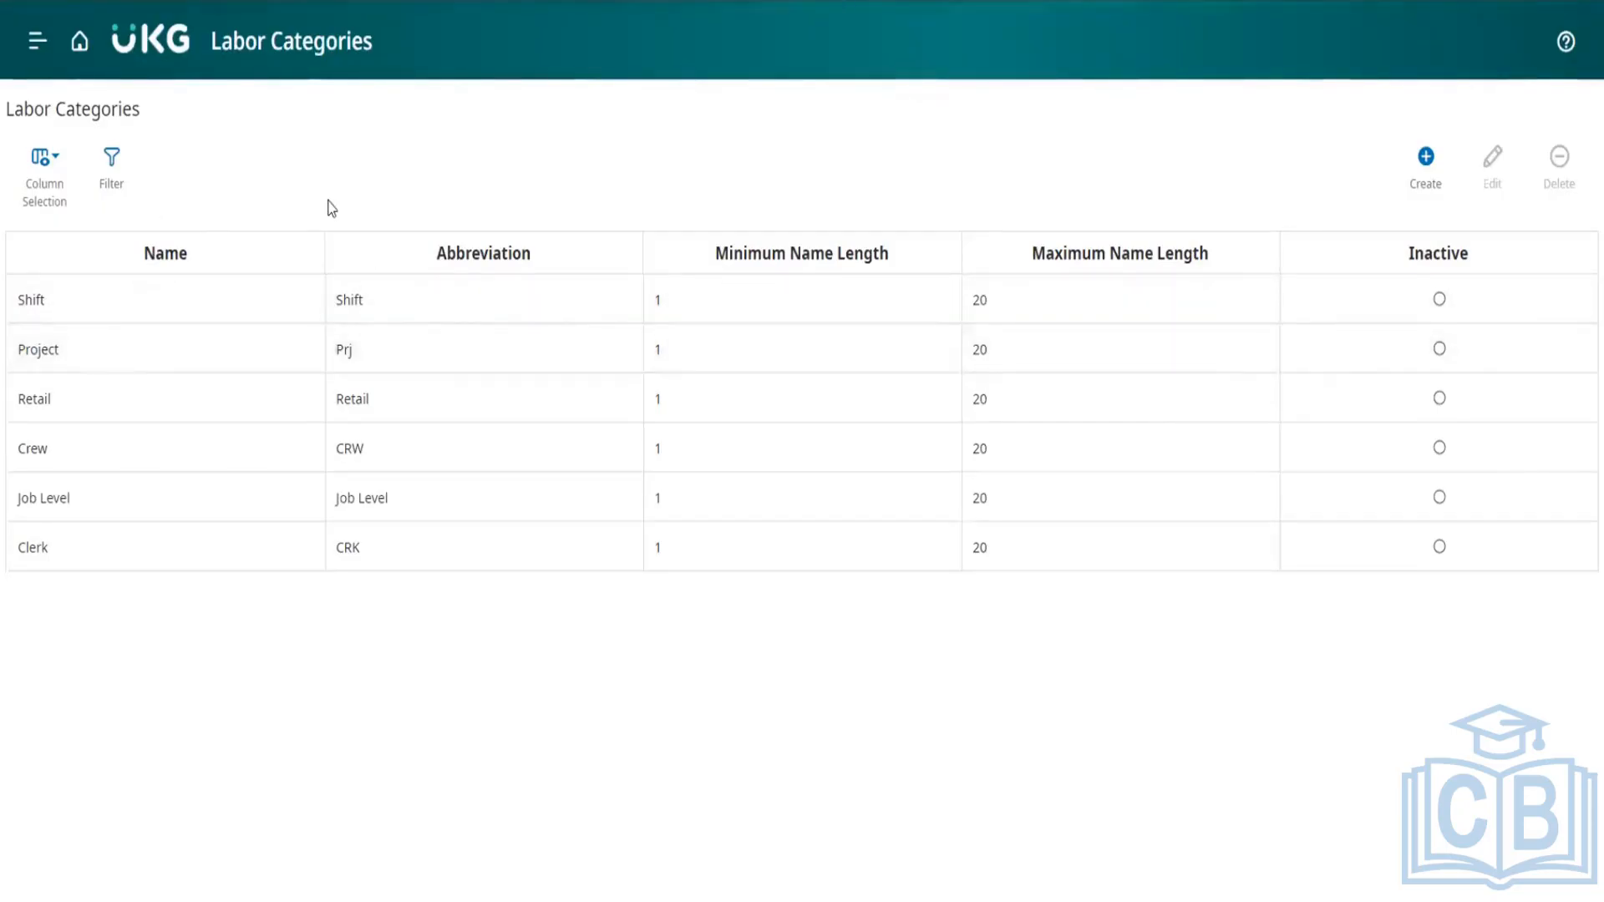
- Go to the Labor Category Entries page under Business Structure Setup
{"action": "left_click", "coordinate": [84, 44]}
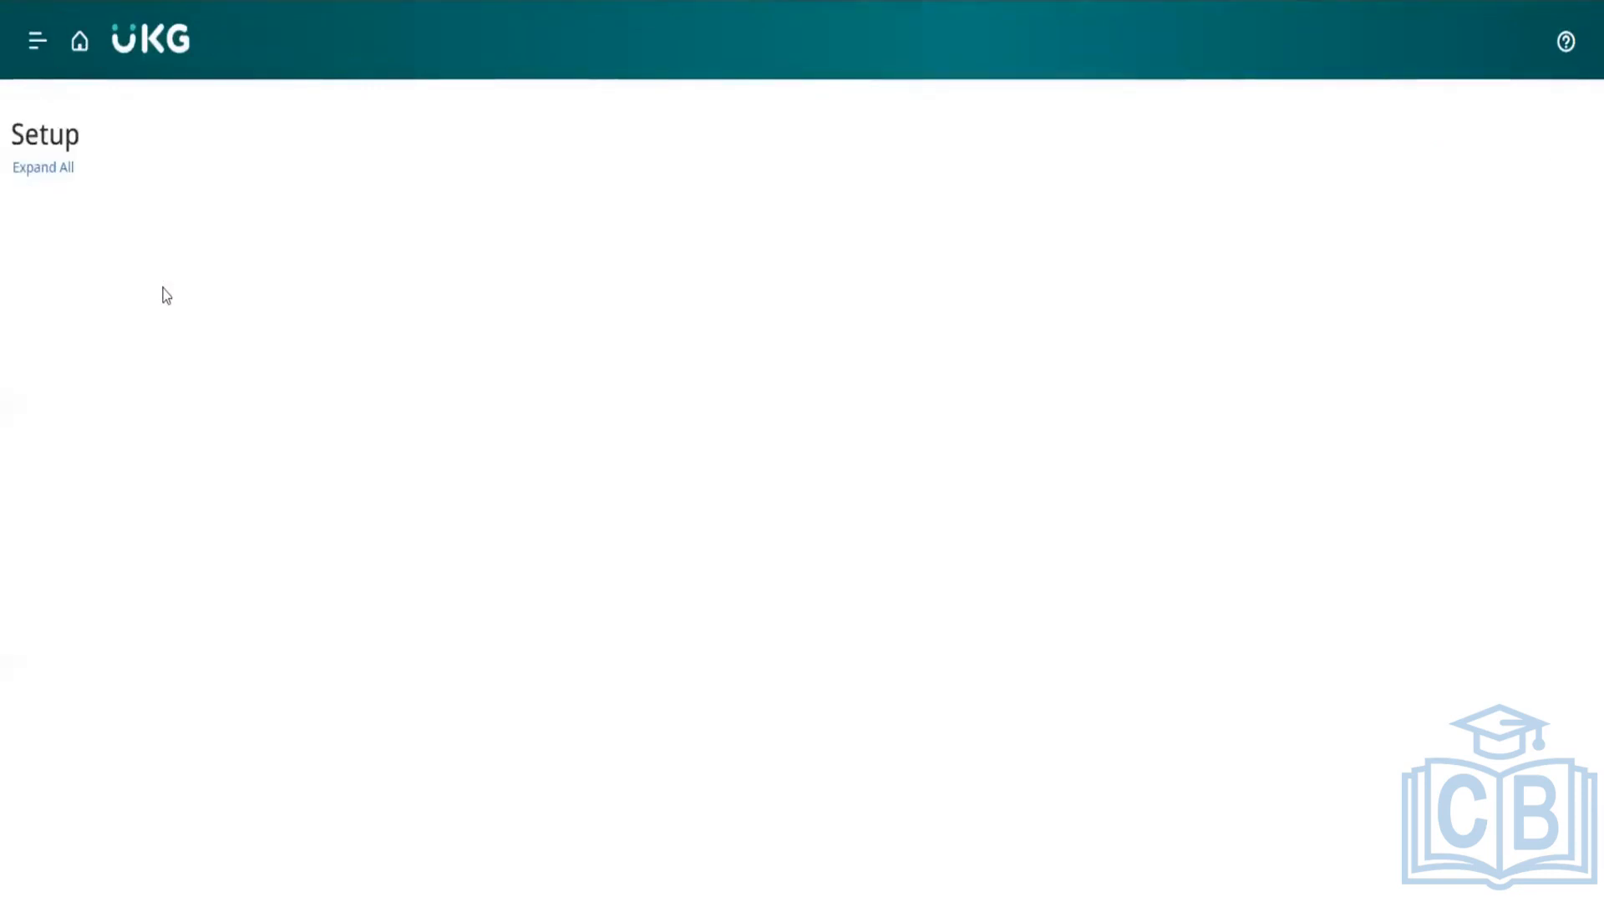
{"action": "left_click", "coordinate": [299, 543]}
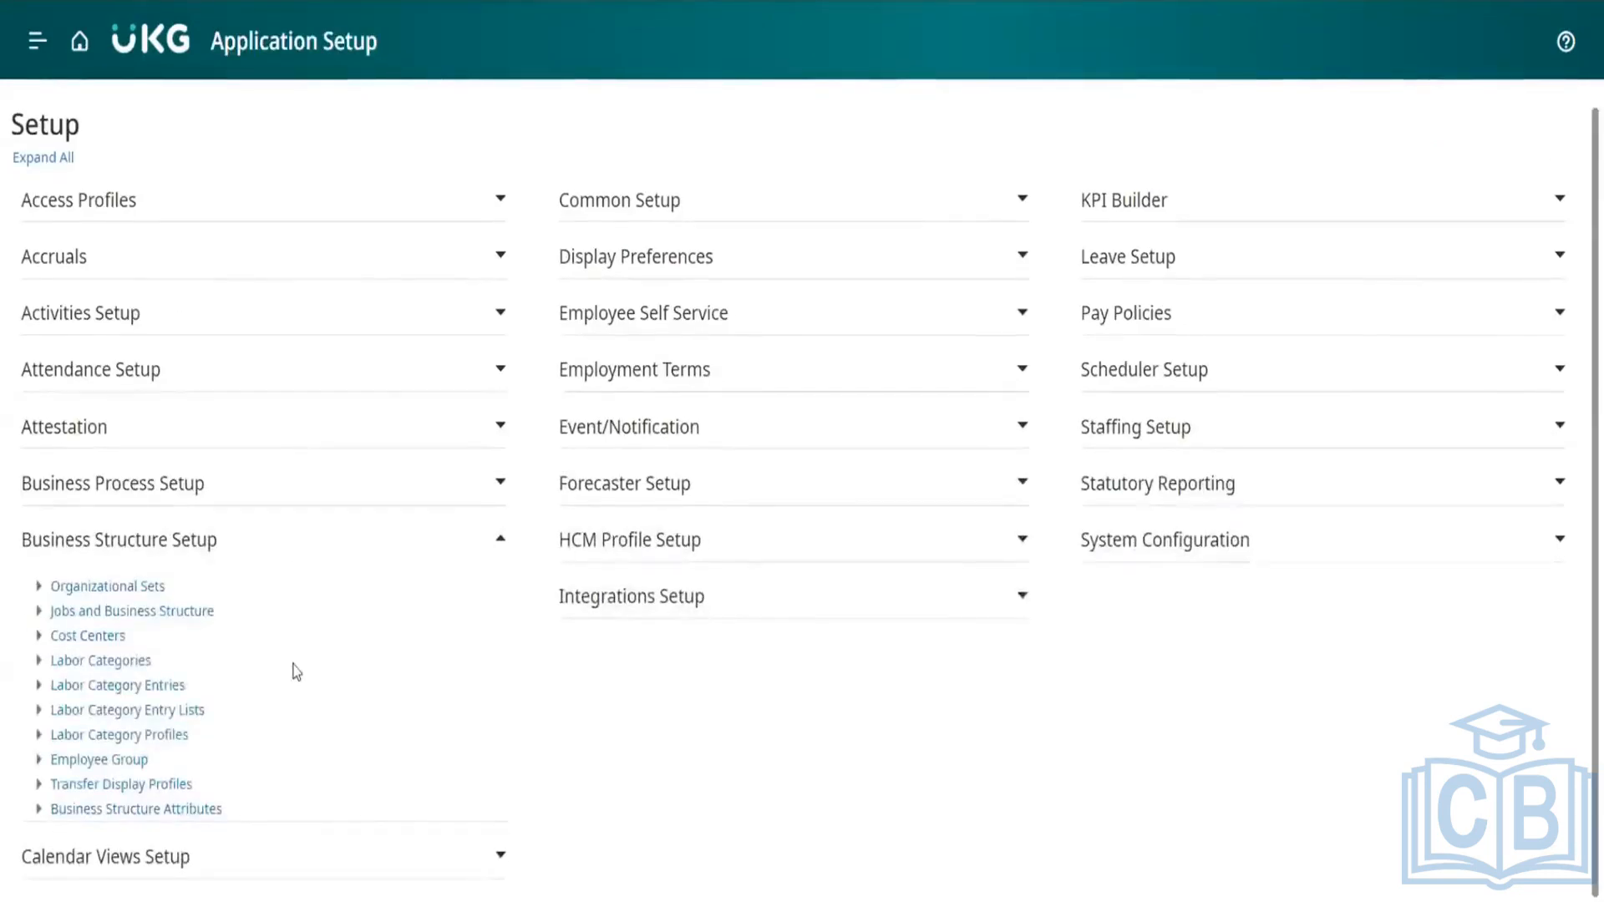
{"action": "left_click", "coordinate": [143, 690]}
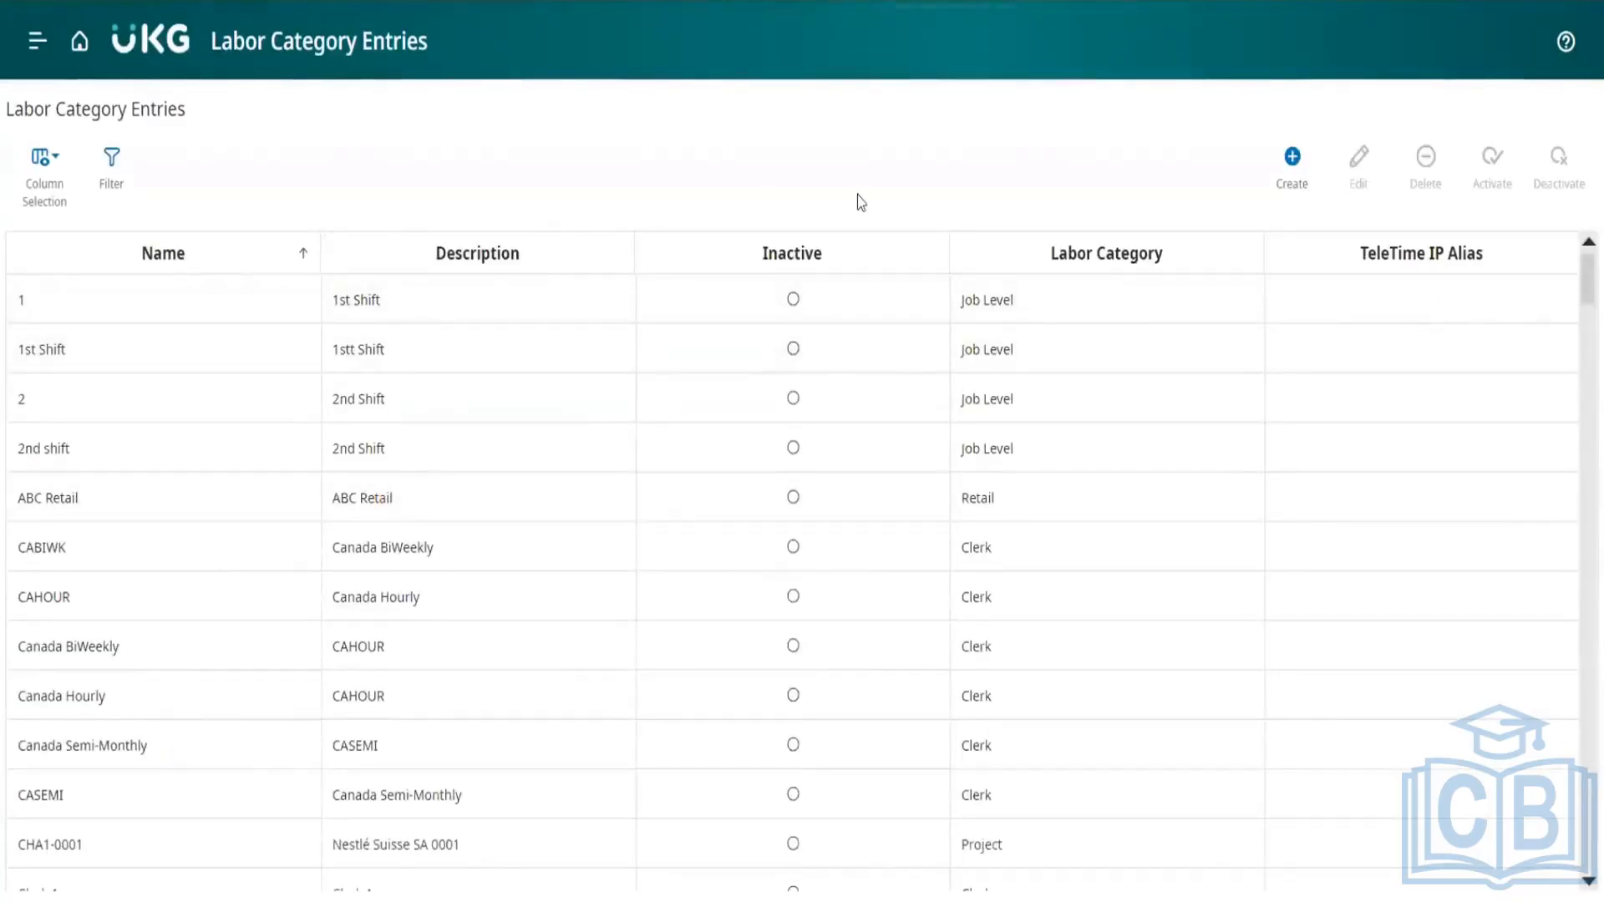
- Create and save a labor category entry named JD_Morning_shift in the Shift labor category
{"action": "left_click", "coordinate": [1292, 175]}
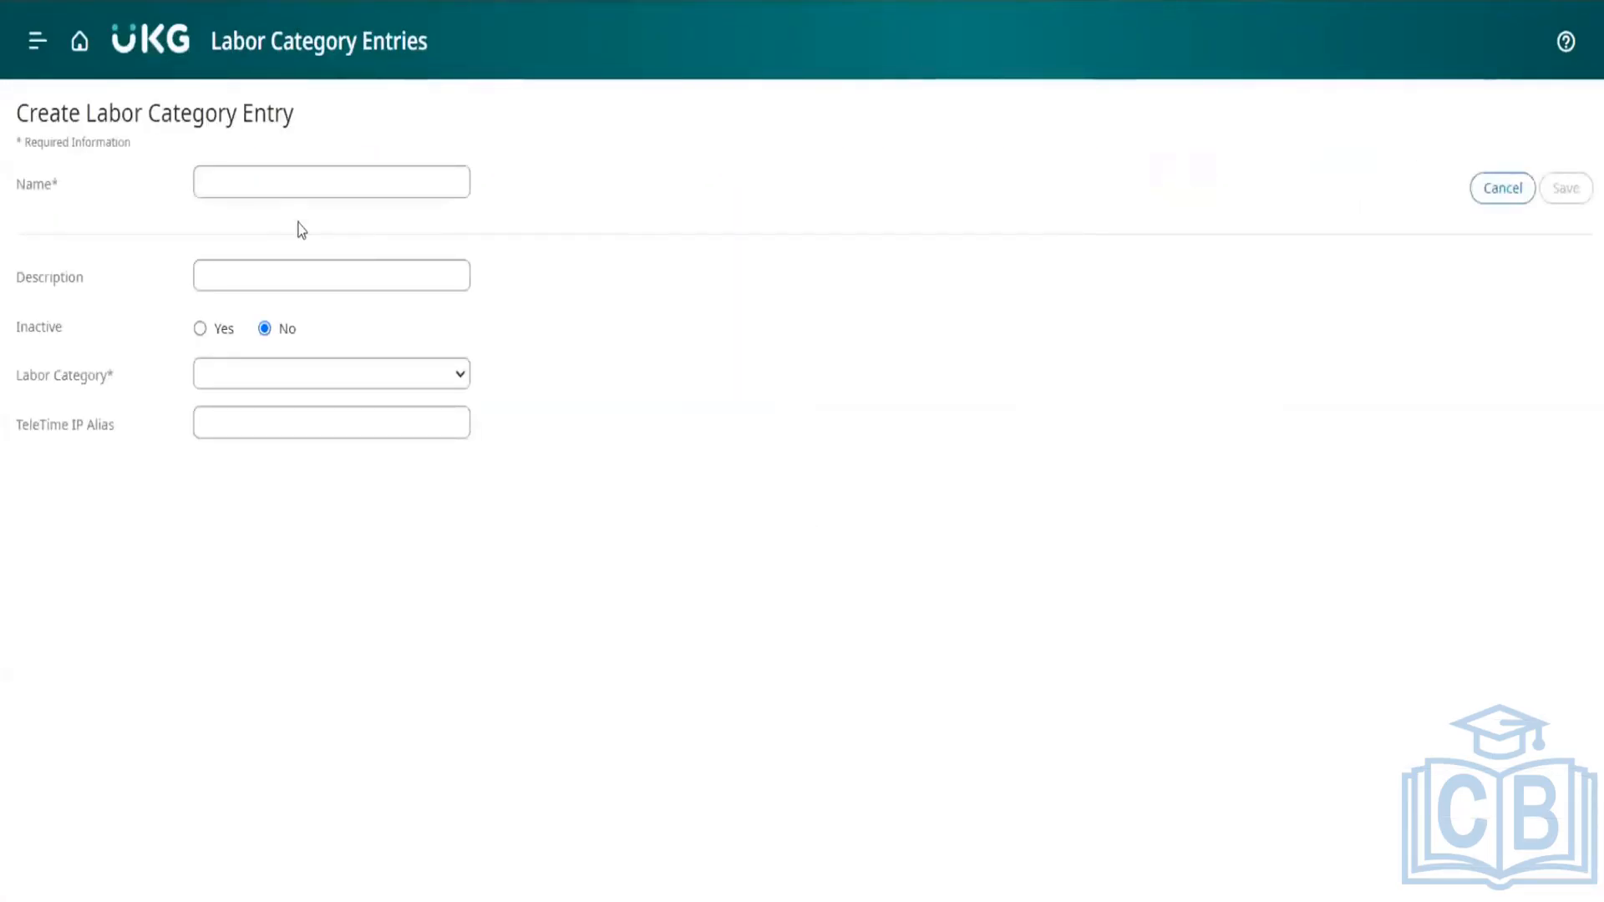
{"action": "left_click", "coordinate": [462, 374]}
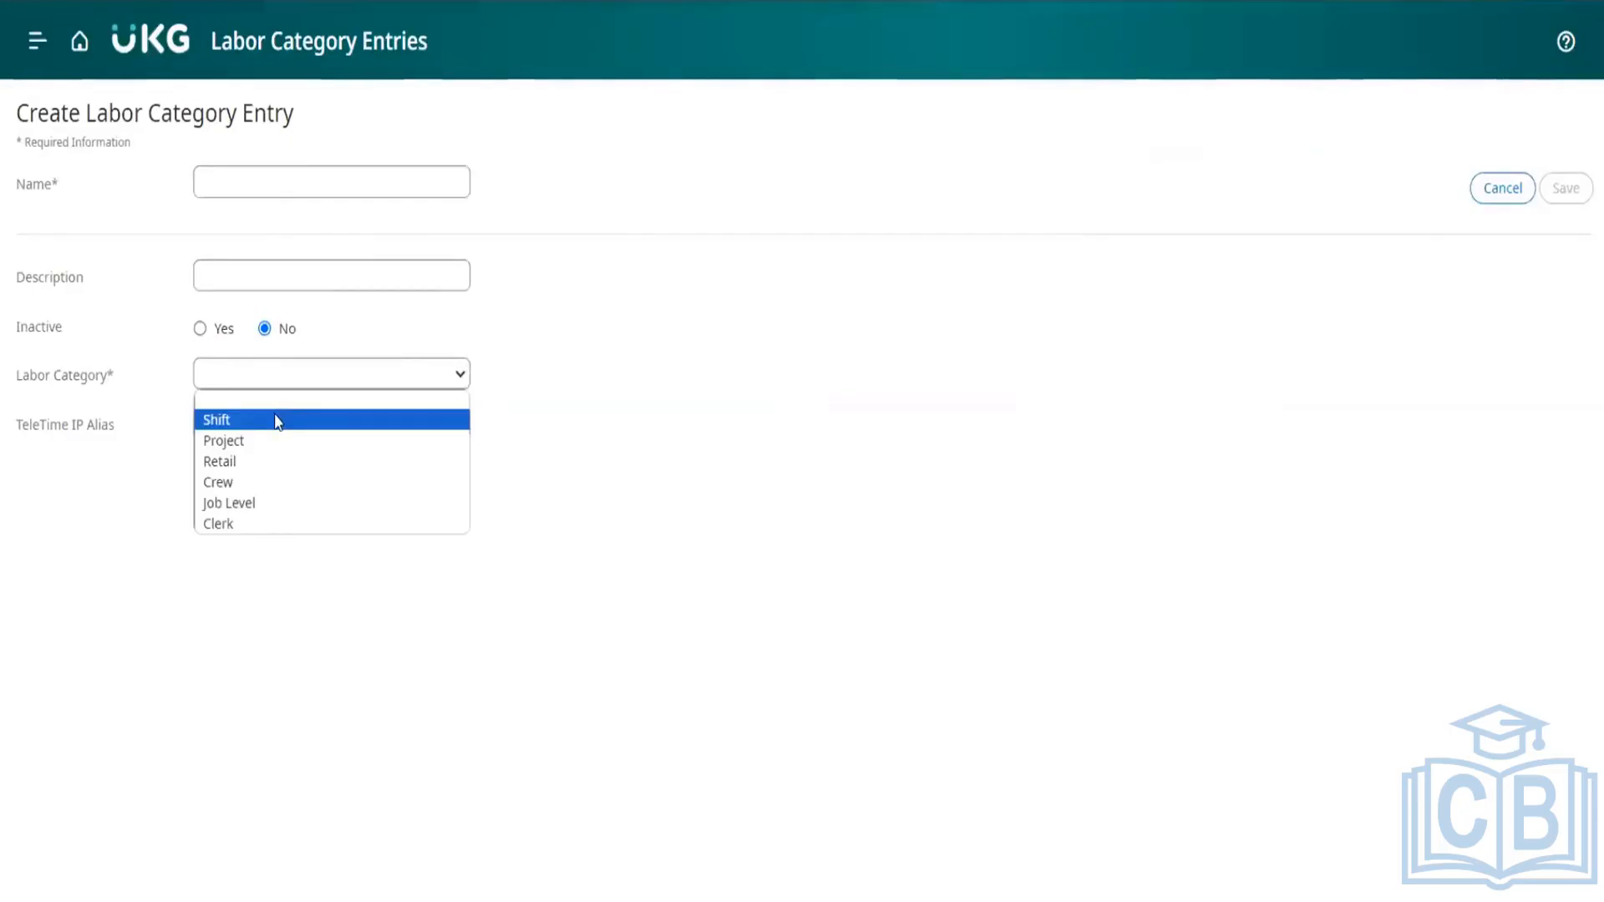
{"action": "left_click", "coordinate": [278, 420]}
{"action": "left_click", "coordinate": [247, 180]}
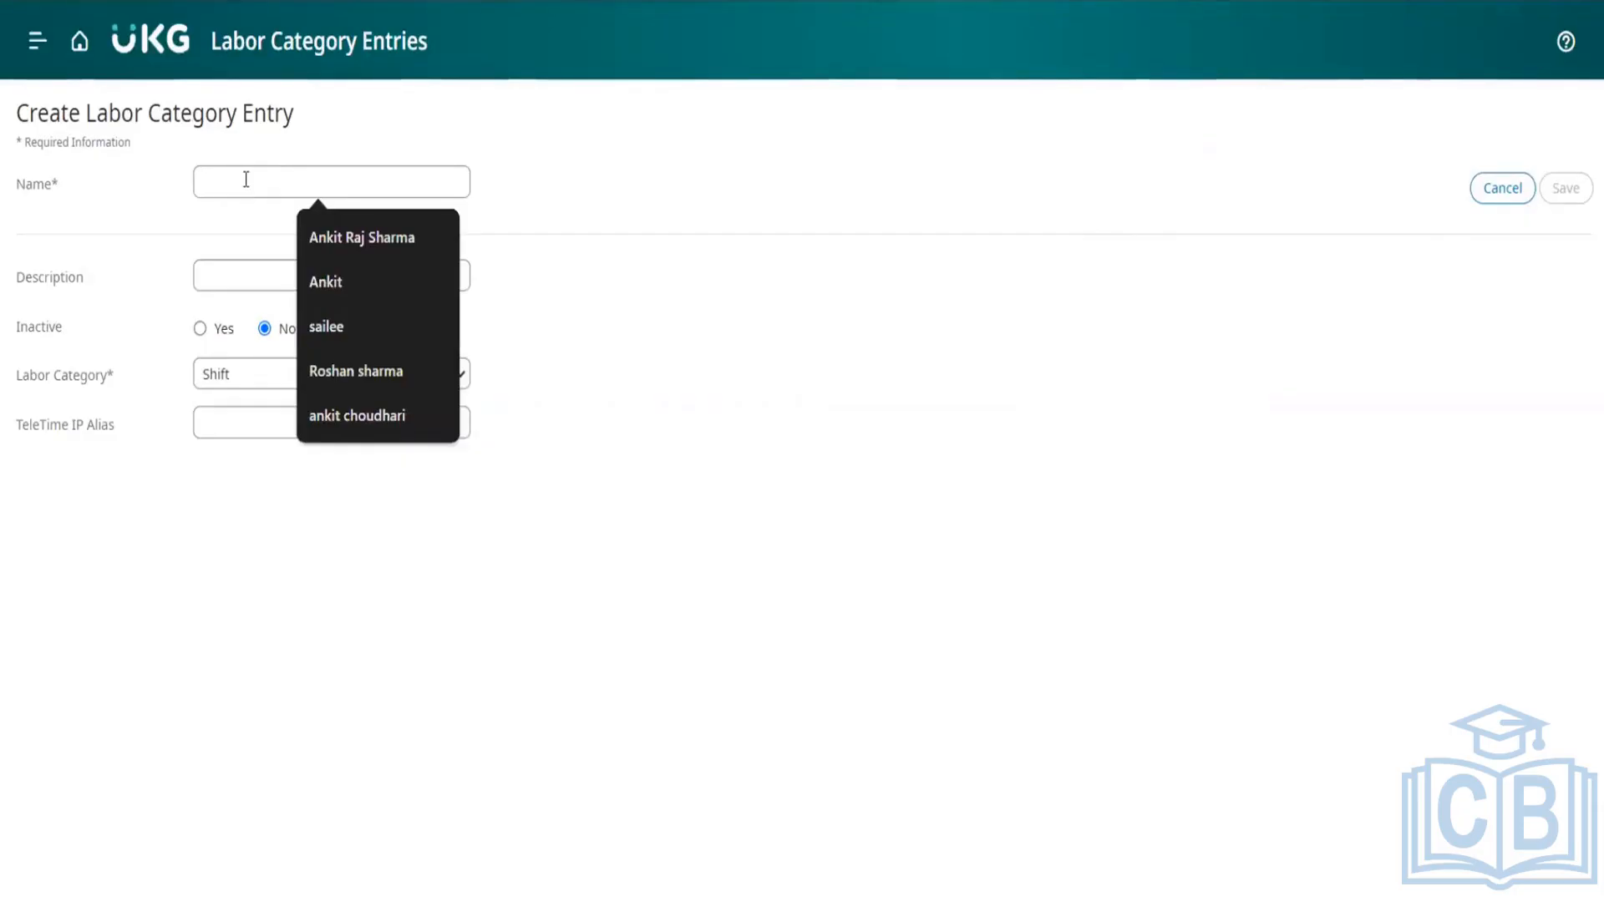
{"action": "type", "text": "JD_"}
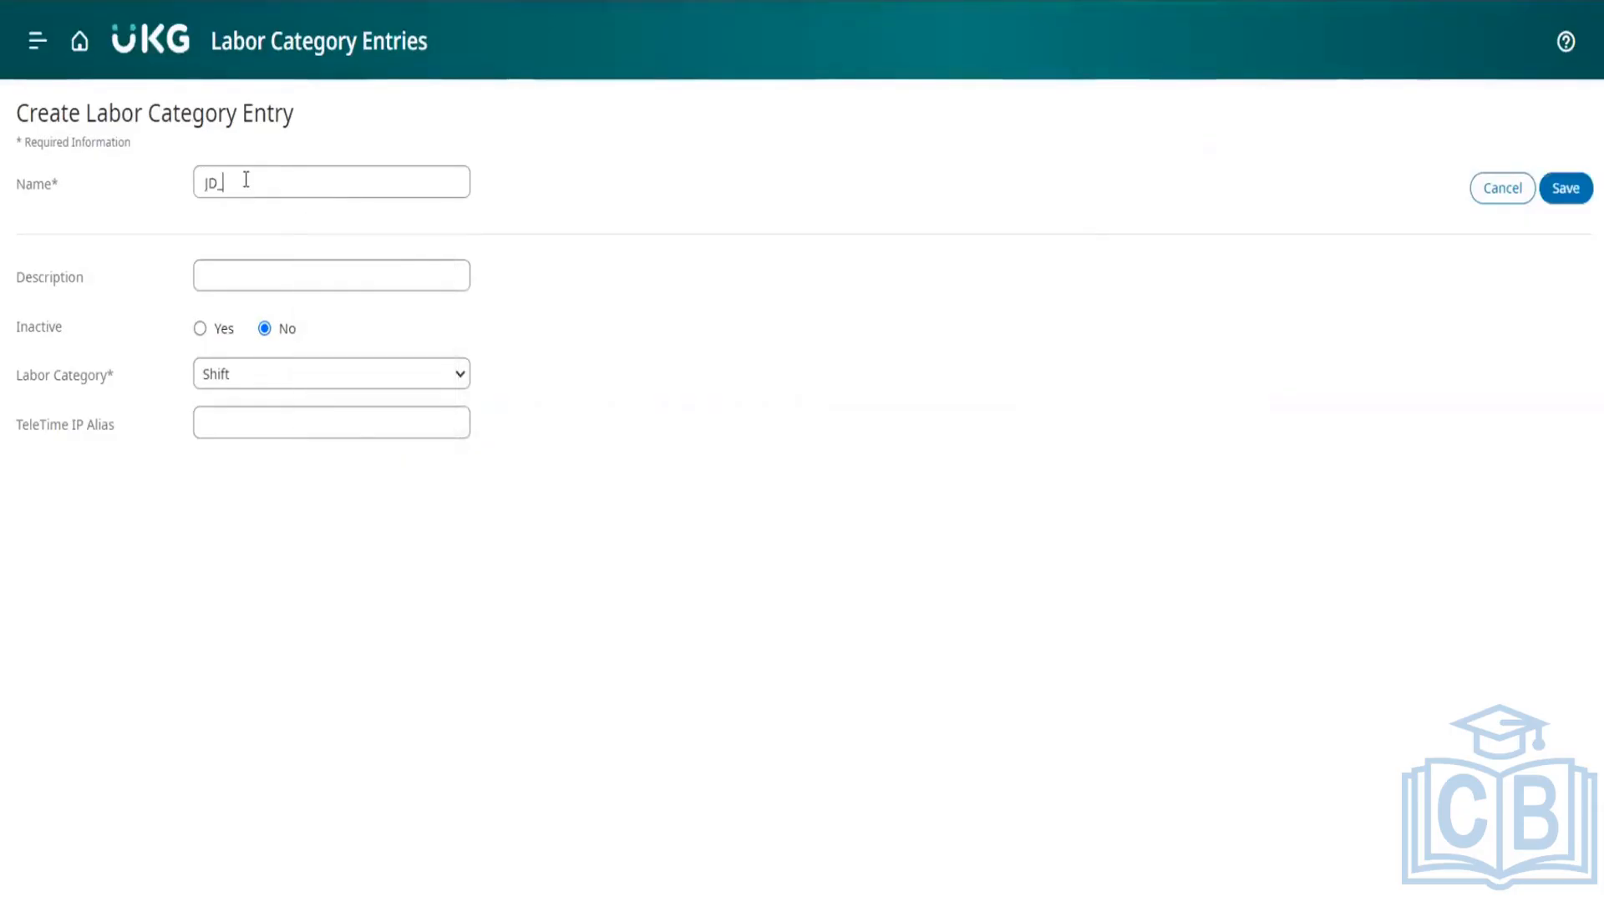
{"action": "type", "text": "Morning_shift"}
{"action": "left_click", "coordinate": [1571, 194]}
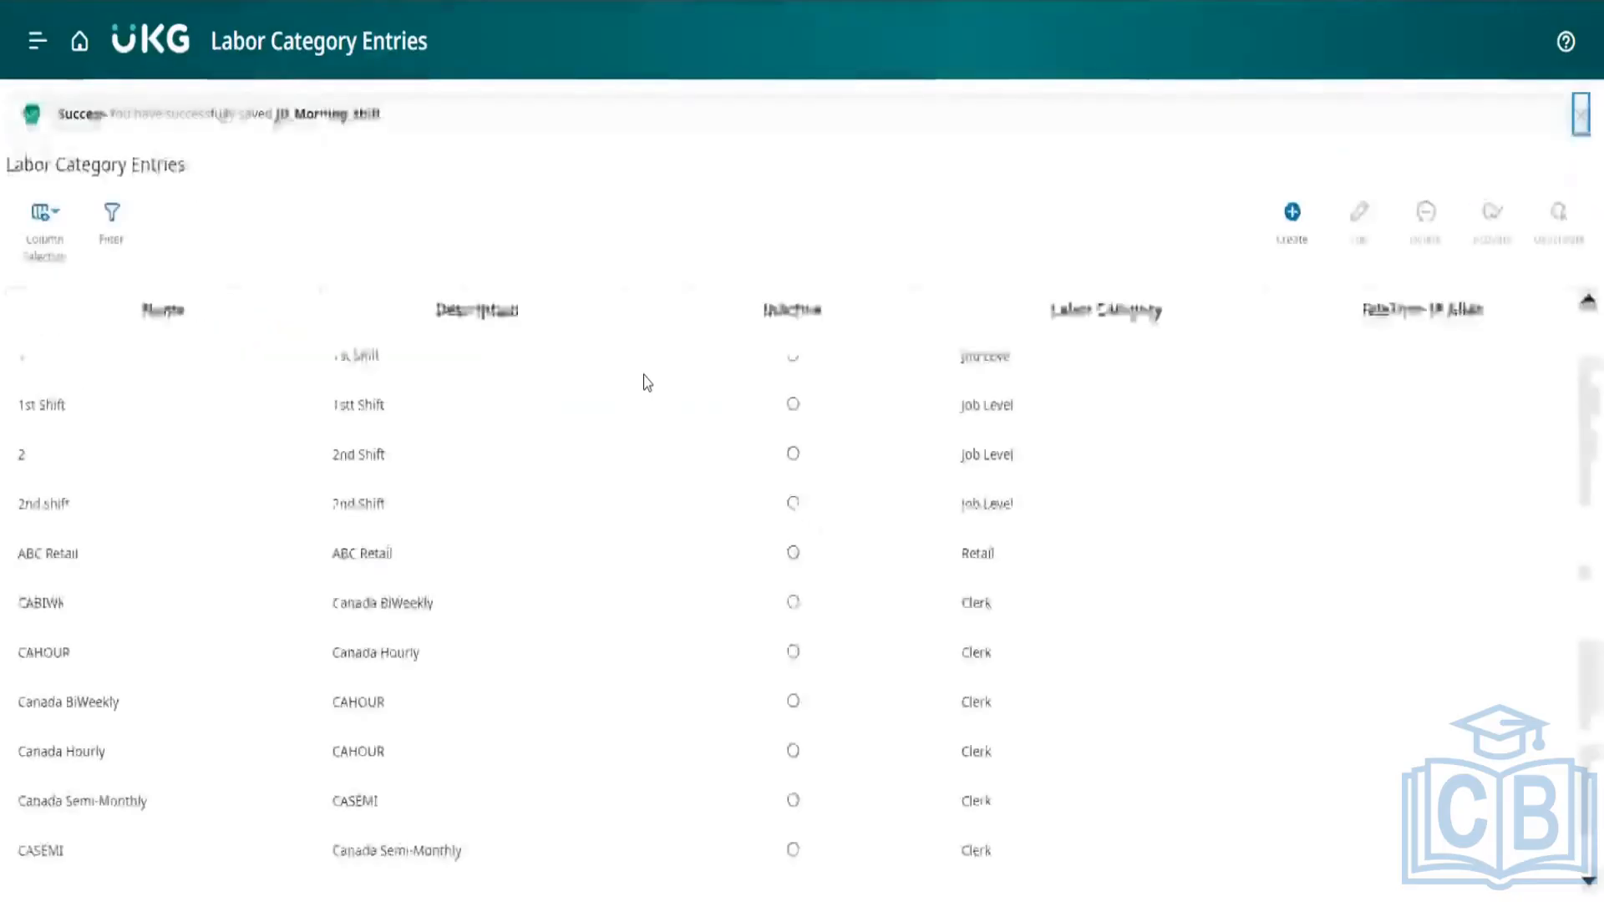
- Create and save a labor category entry named "DJ_Morning shift" in the Shift labor category
{"action": "left_click", "coordinate": [1291, 222]}
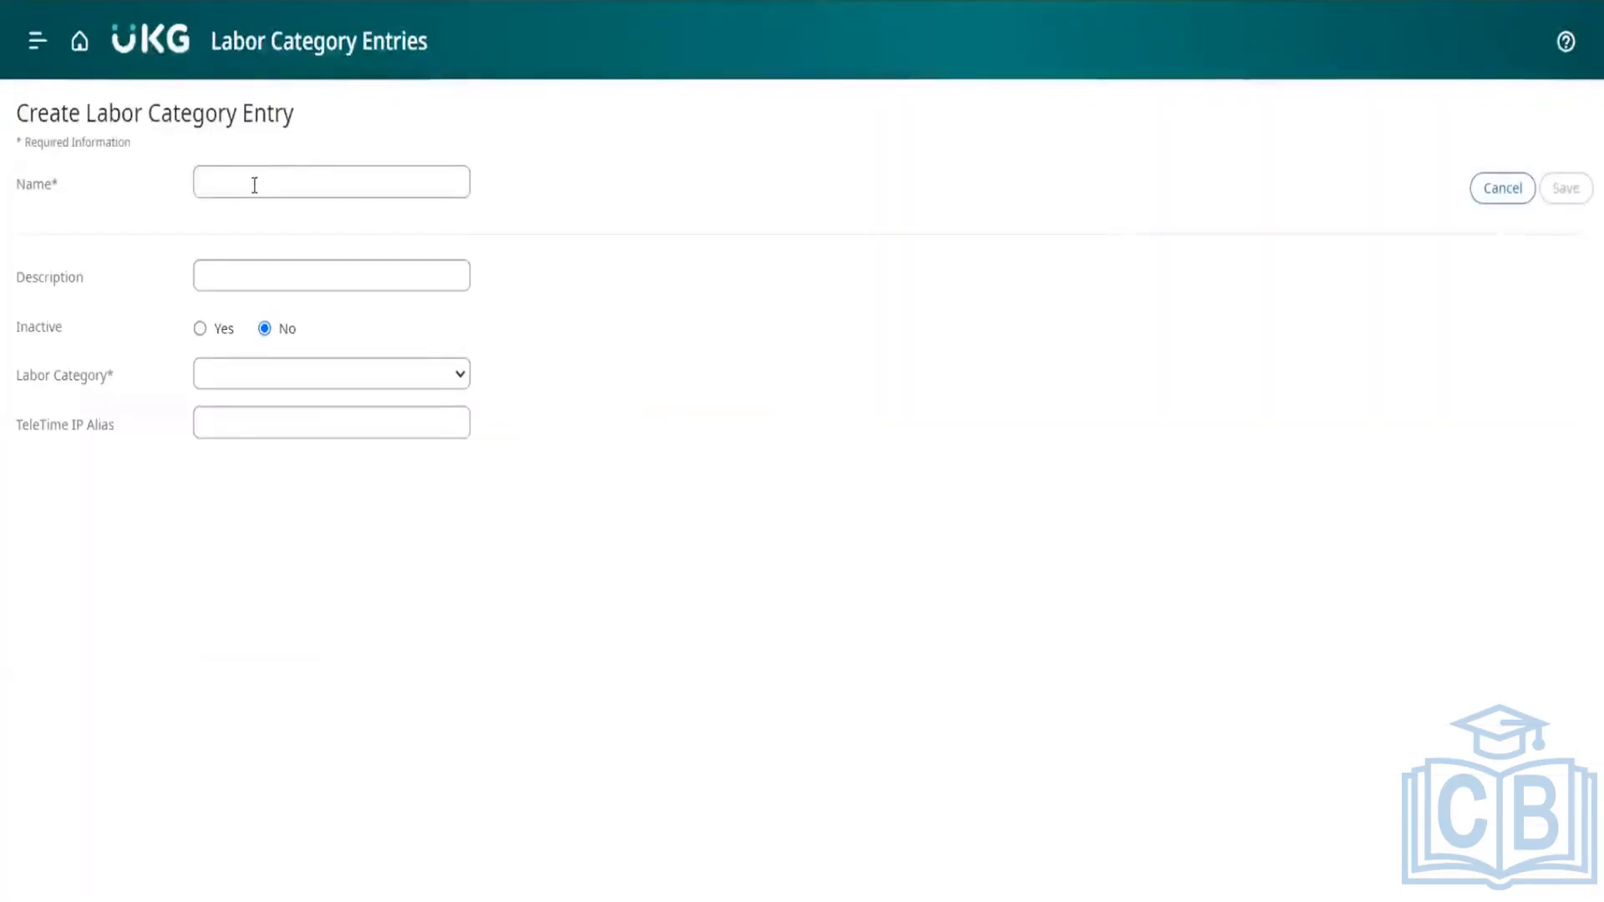
{"action": "left_click", "coordinate": [254, 184]}
{"action": "type", "text": "JD"}
{"action": "type", "text": "_"}
{"action": "key", "text": "BackSpace"}
{"action": "key", "text": "BackSpace"}
{"action": "type", "text": "DJ_Morning sh"}
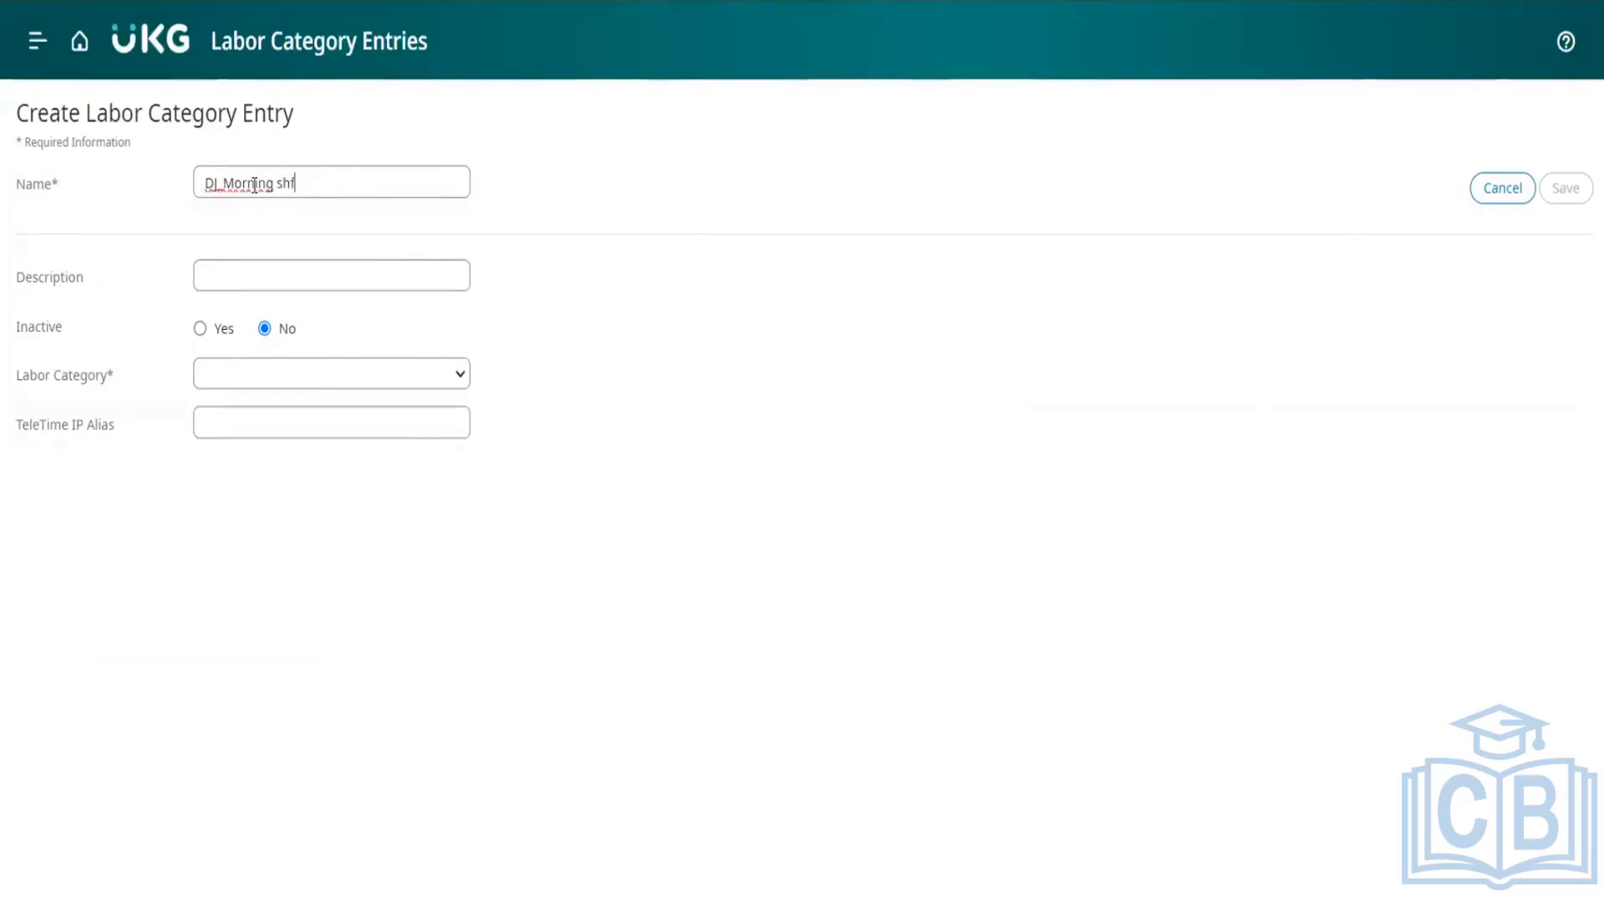
{"action": "type", "text": "ift"}
{"action": "left_click", "coordinate": [274, 376]}
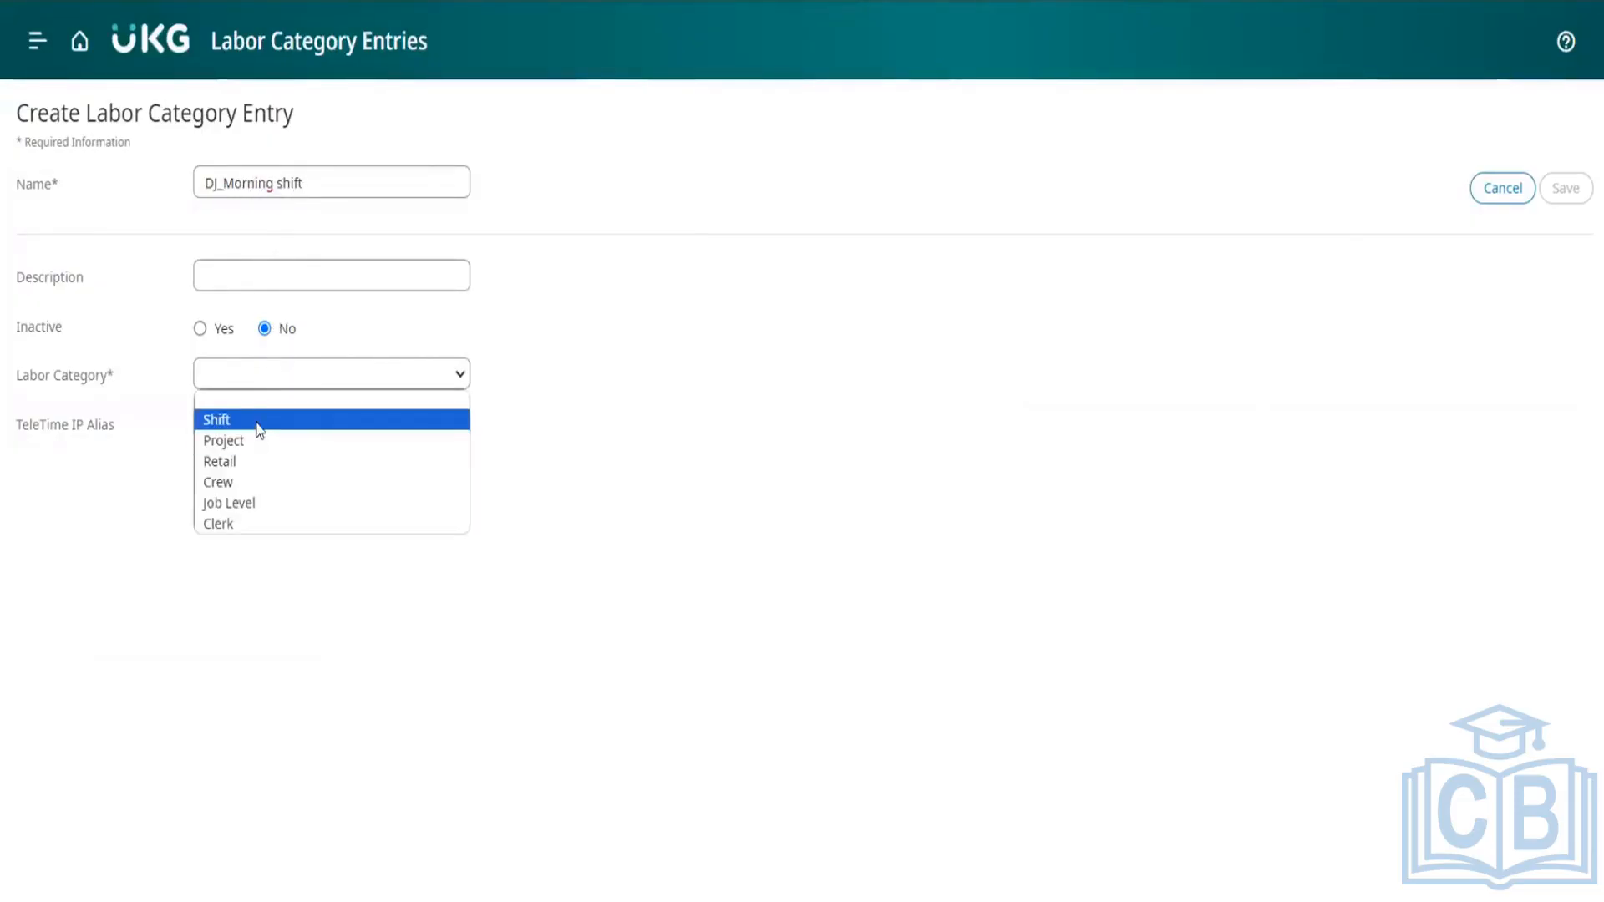
{"action": "left_click", "coordinate": [257, 422]}
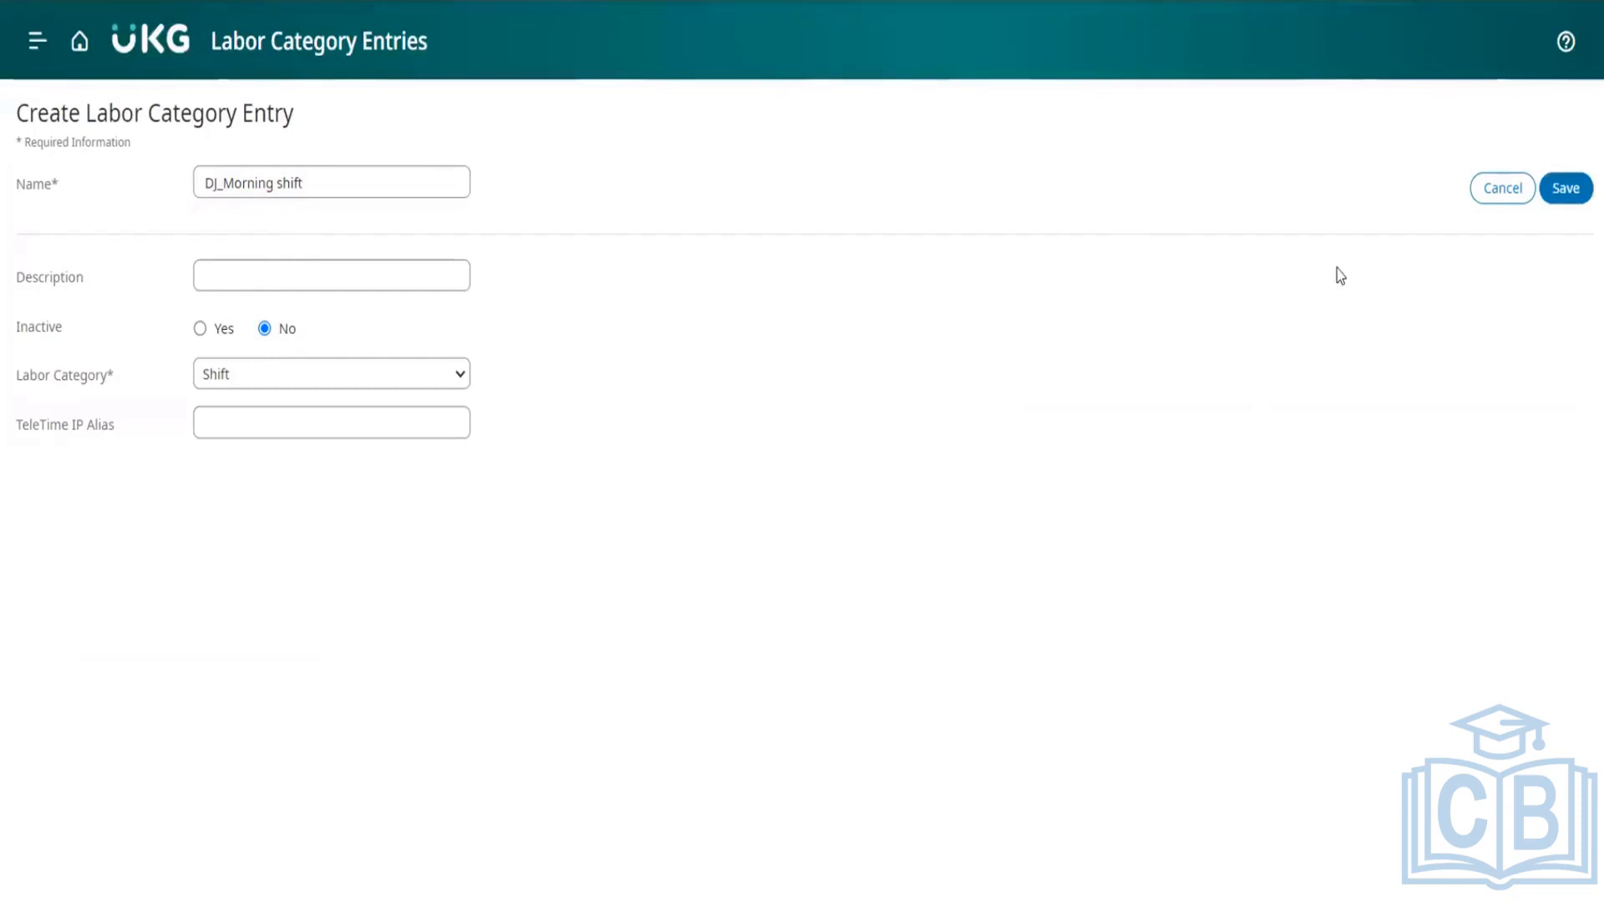
{"action": "left_click", "coordinate": [1562, 191]}
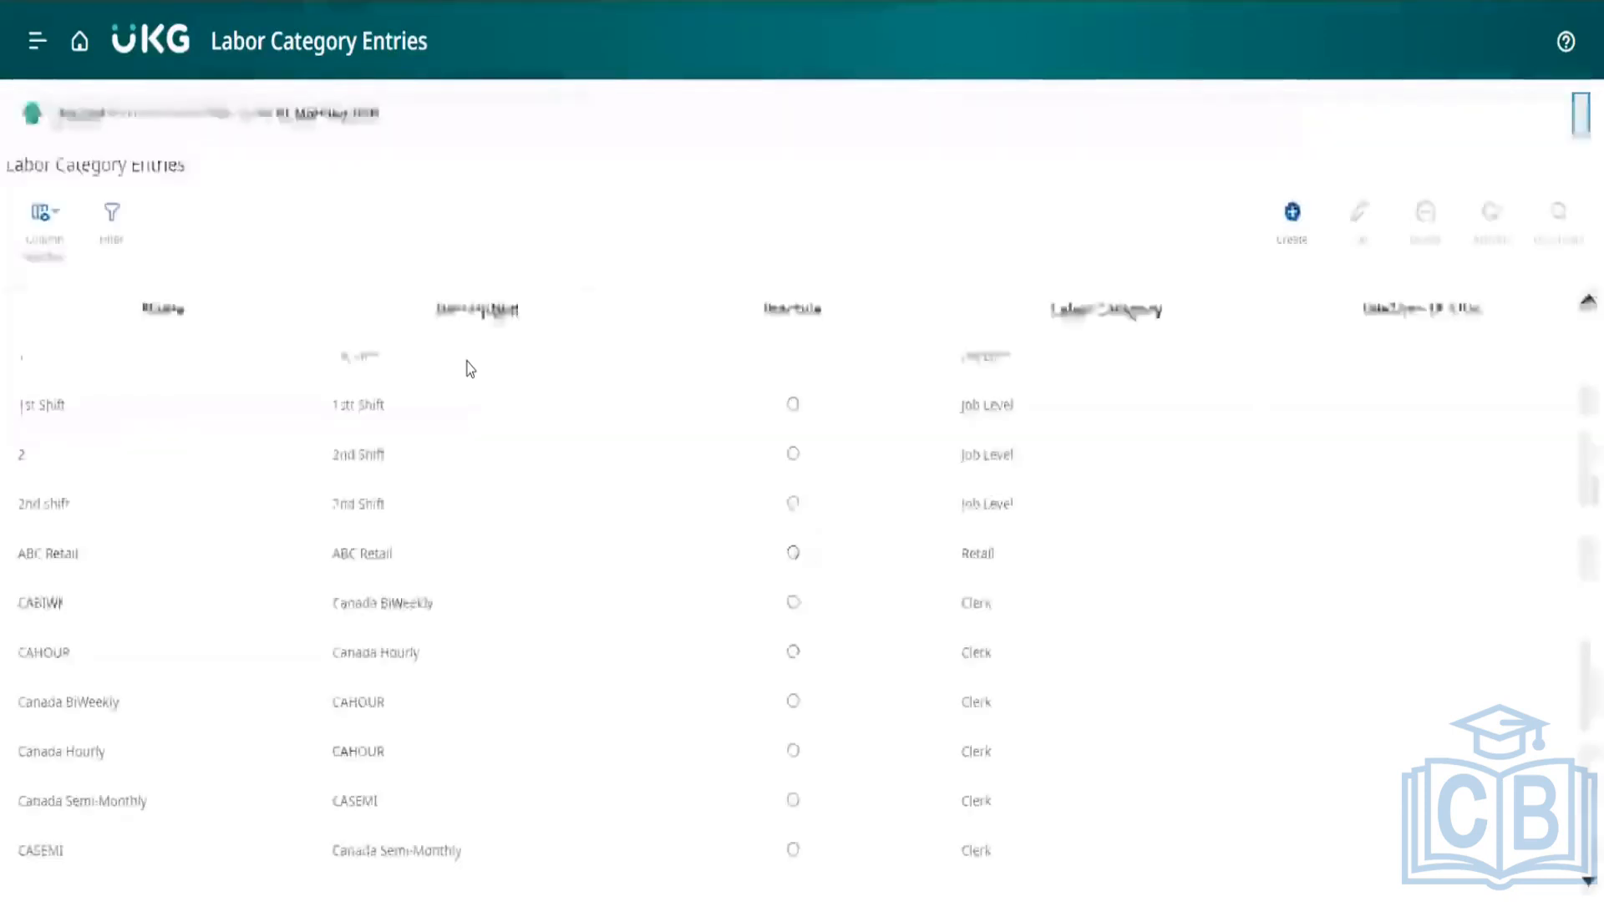
- Create and save a labor category entry named "DJ_afternoon shift" in the Shift labor category
{"action": "left_click", "coordinate": [1292, 218]}
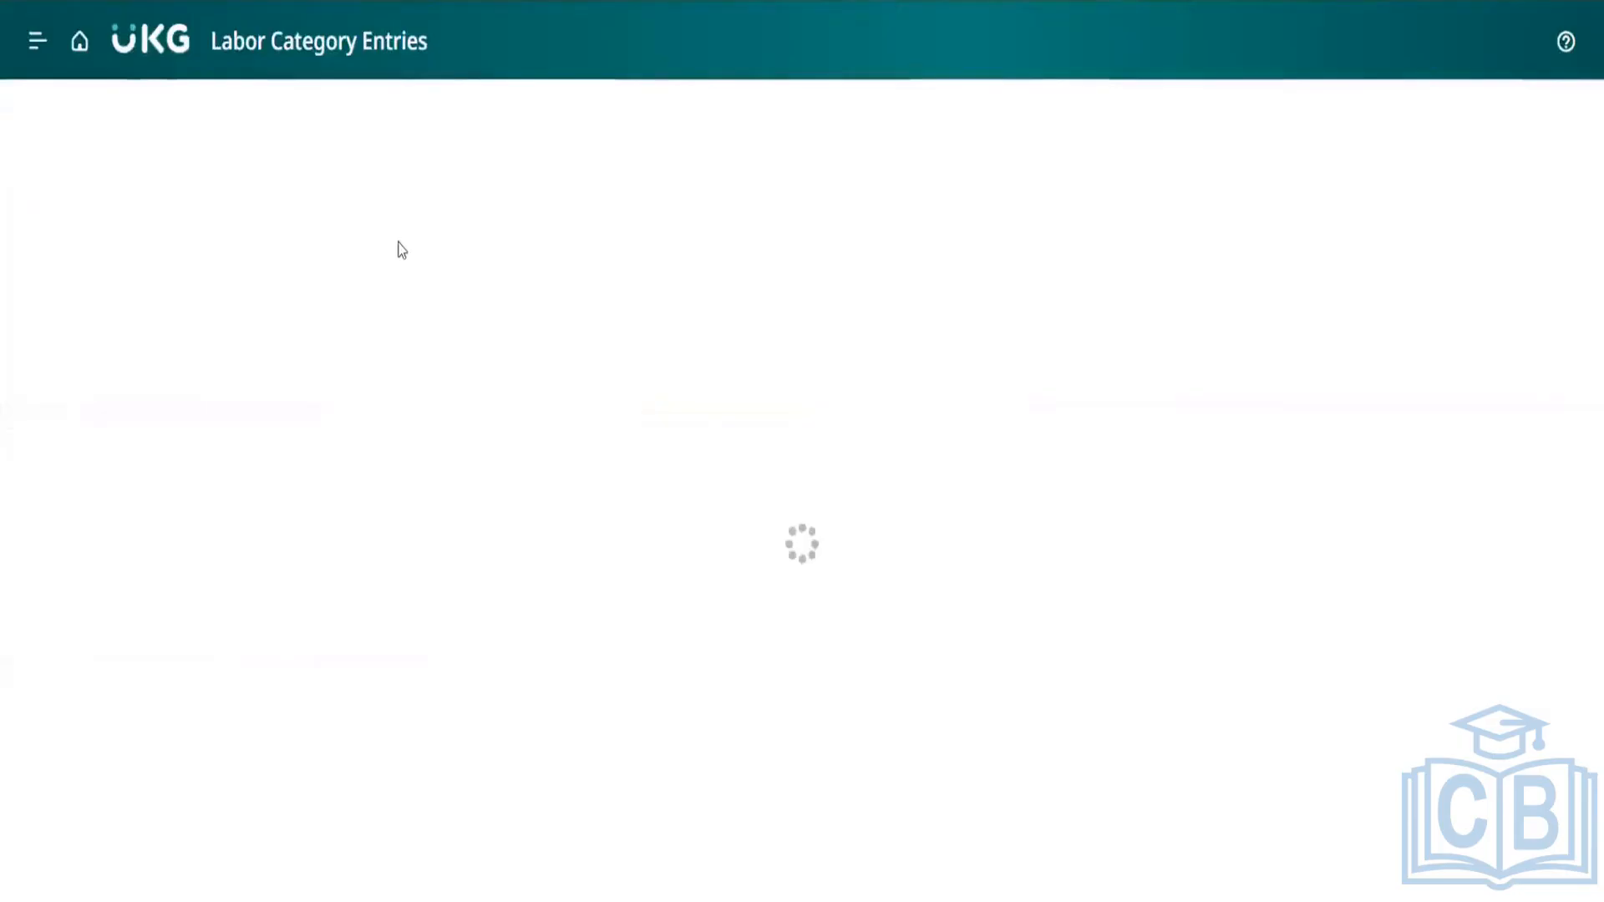
{"action": "left_click", "coordinate": [275, 189]}
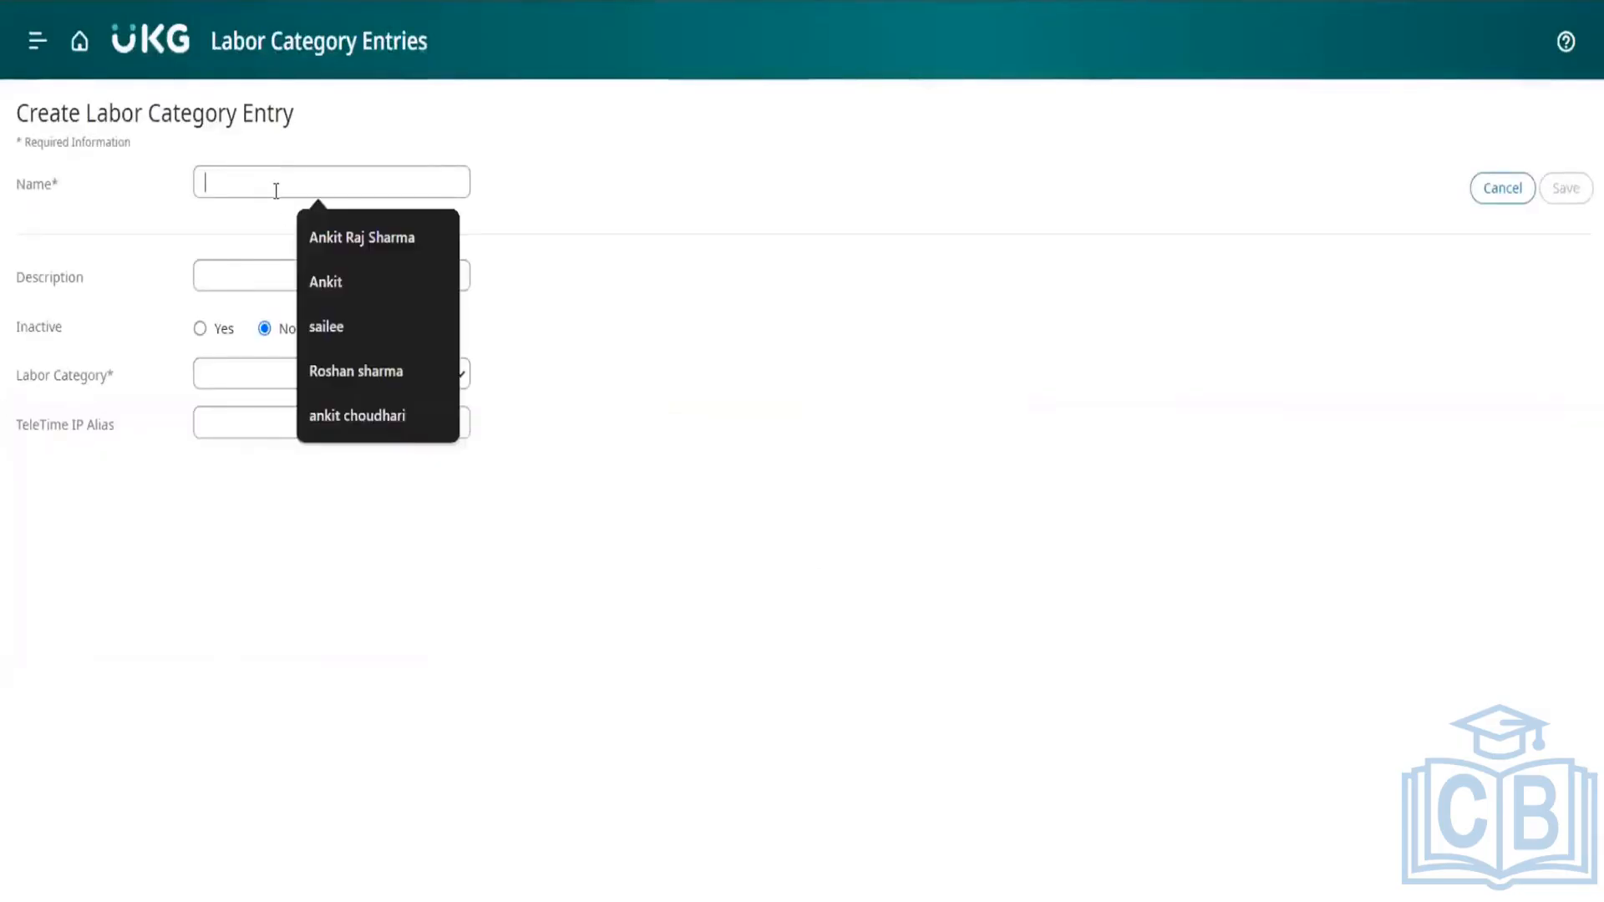
{"action": "type", "text": "DJ_"}
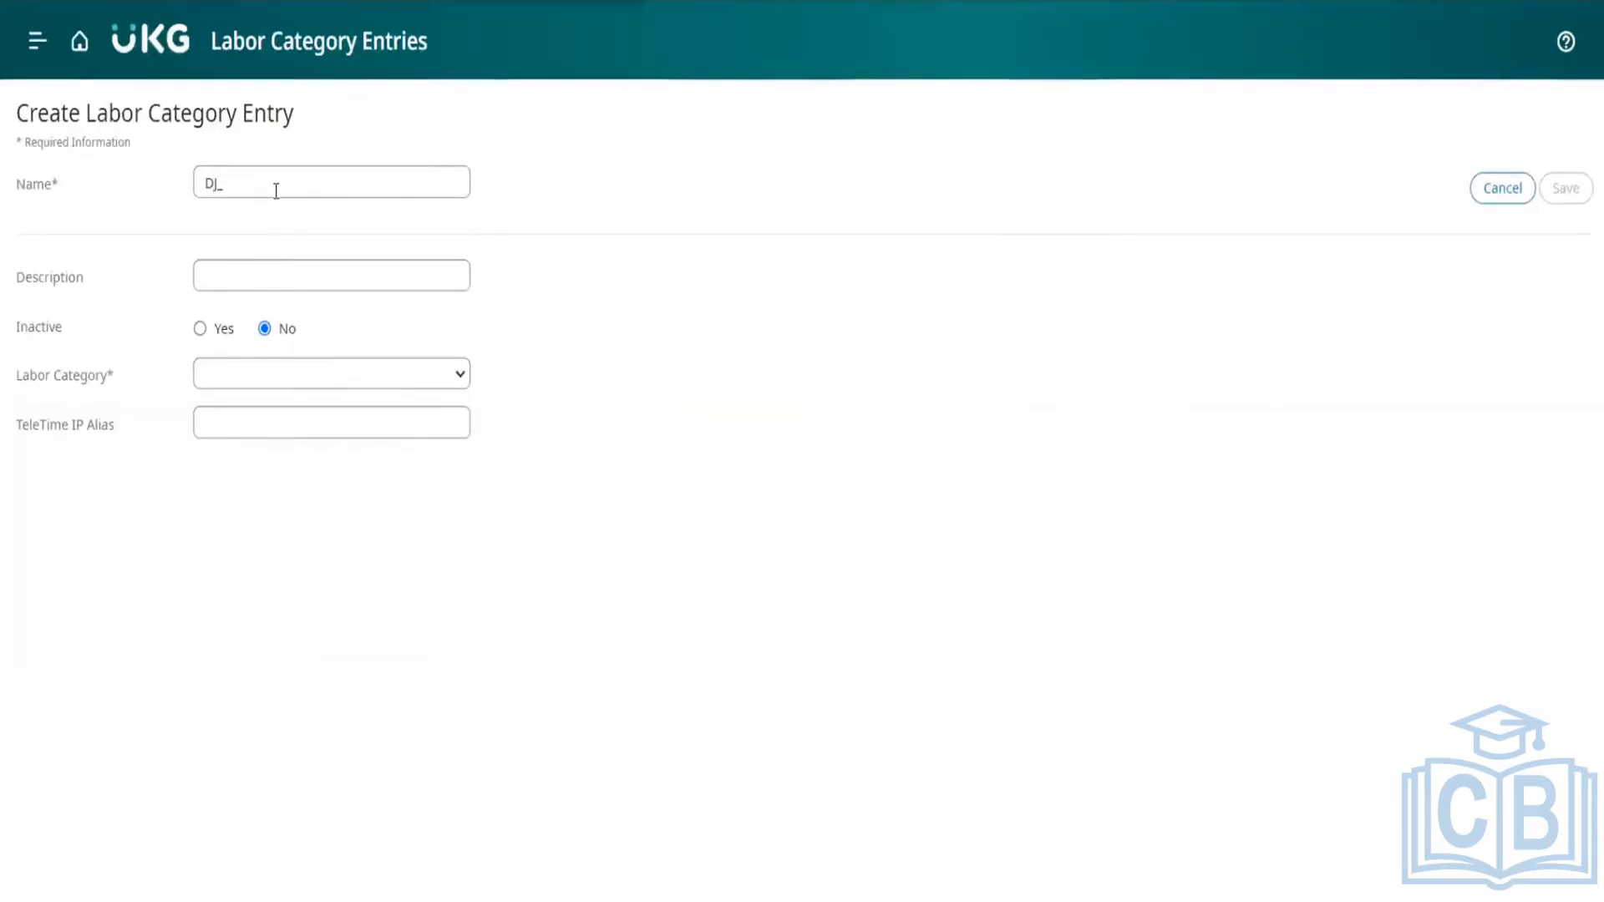
{"action": "type", "text": "afternoon shift"}
{"action": "left_click", "coordinate": [324, 387]}
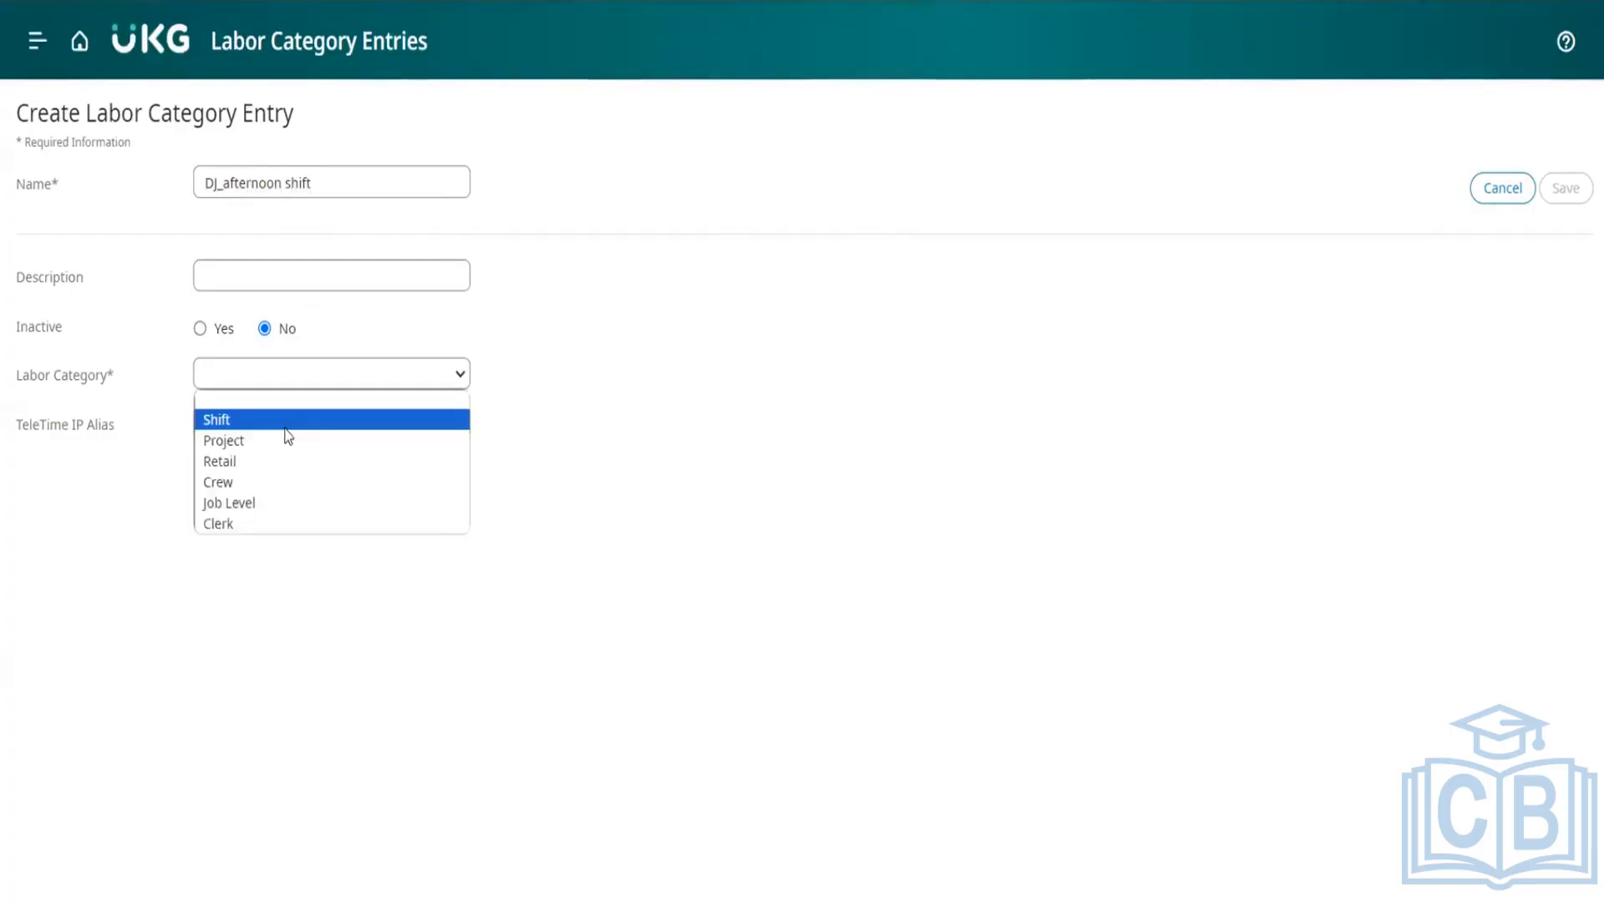
{"action": "left_click", "coordinate": [276, 415]}
{"action": "left_click", "coordinate": [1569, 204]}
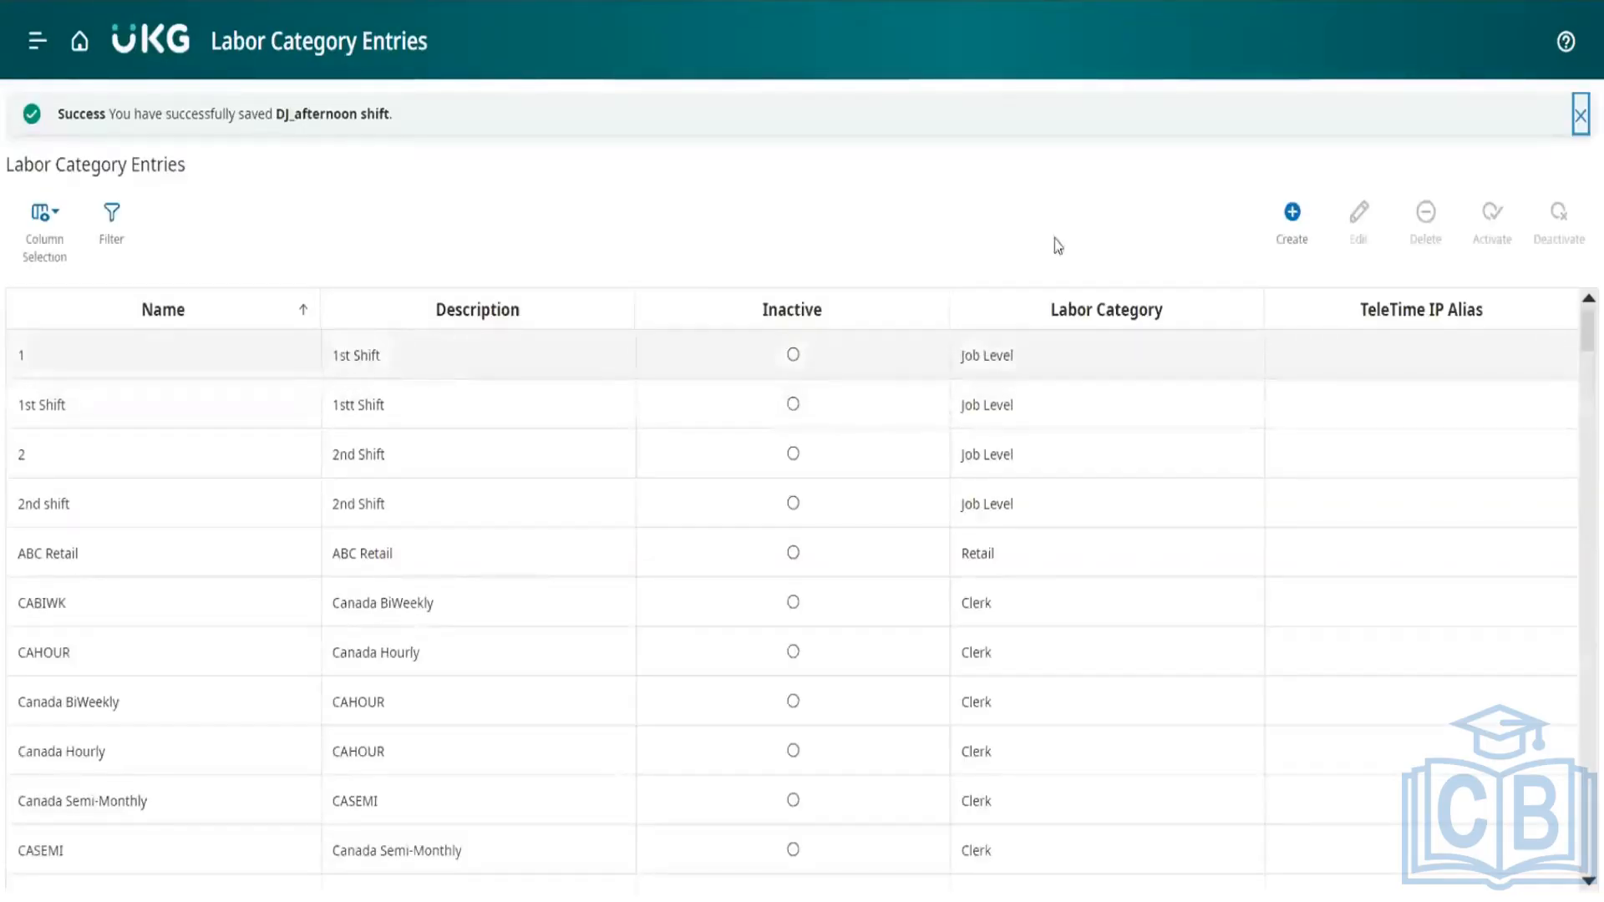
- Create and save a labor category entry named "DJ_evening shift" in the Shift labor category
{"action": "left_click", "coordinate": [1293, 214]}
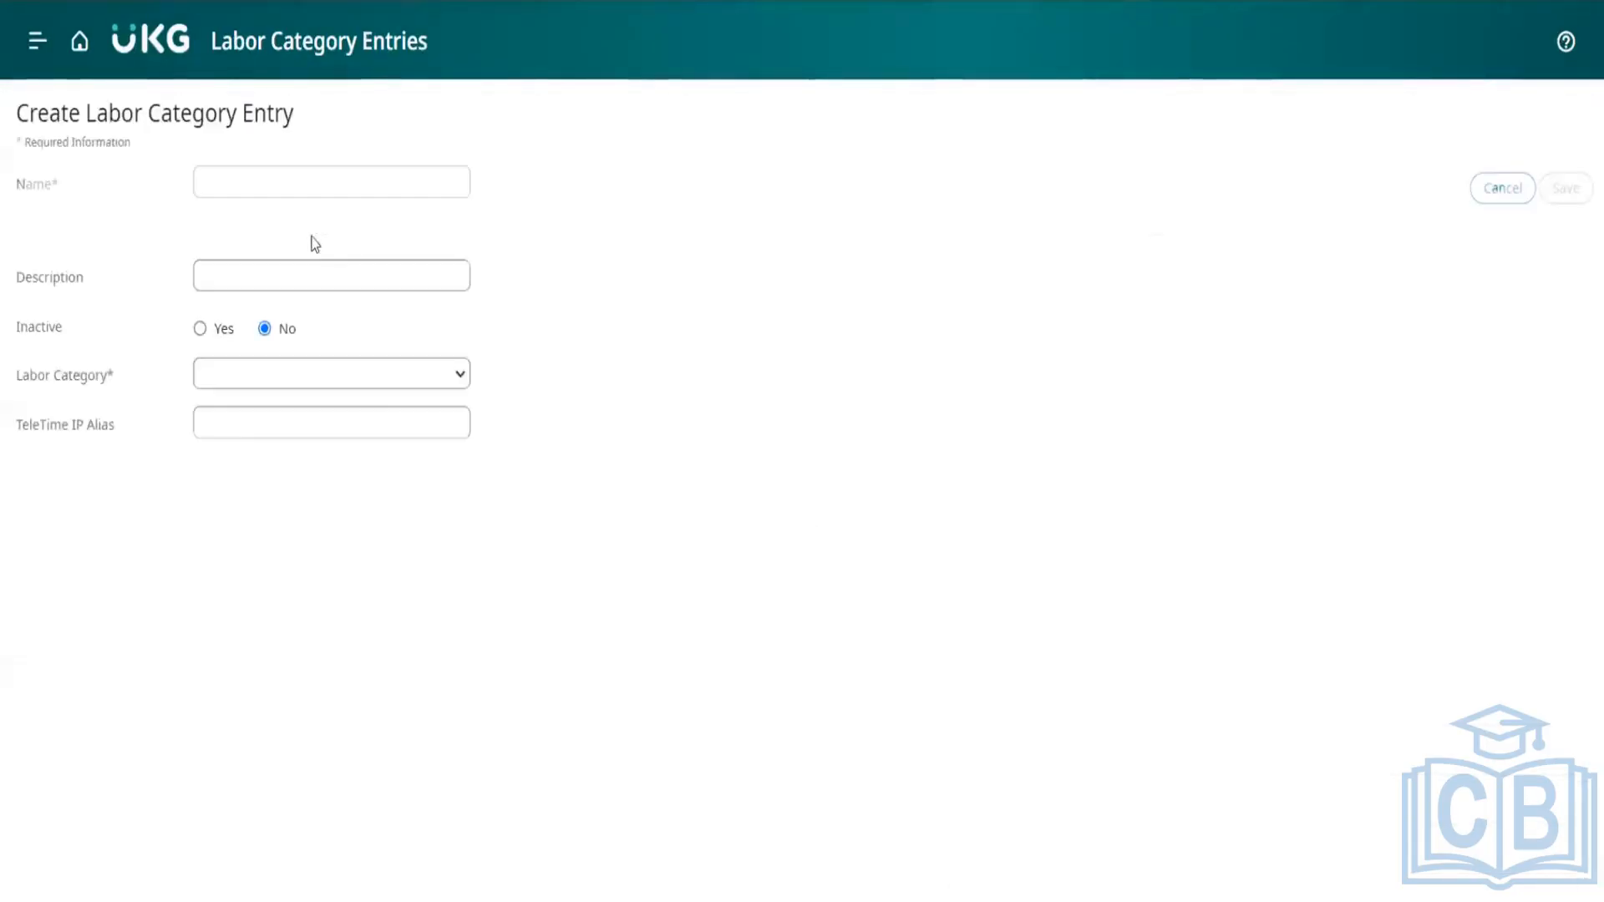
{"action": "left_click", "coordinate": [311, 193]}
{"action": "left_click", "coordinate": [310, 193]}
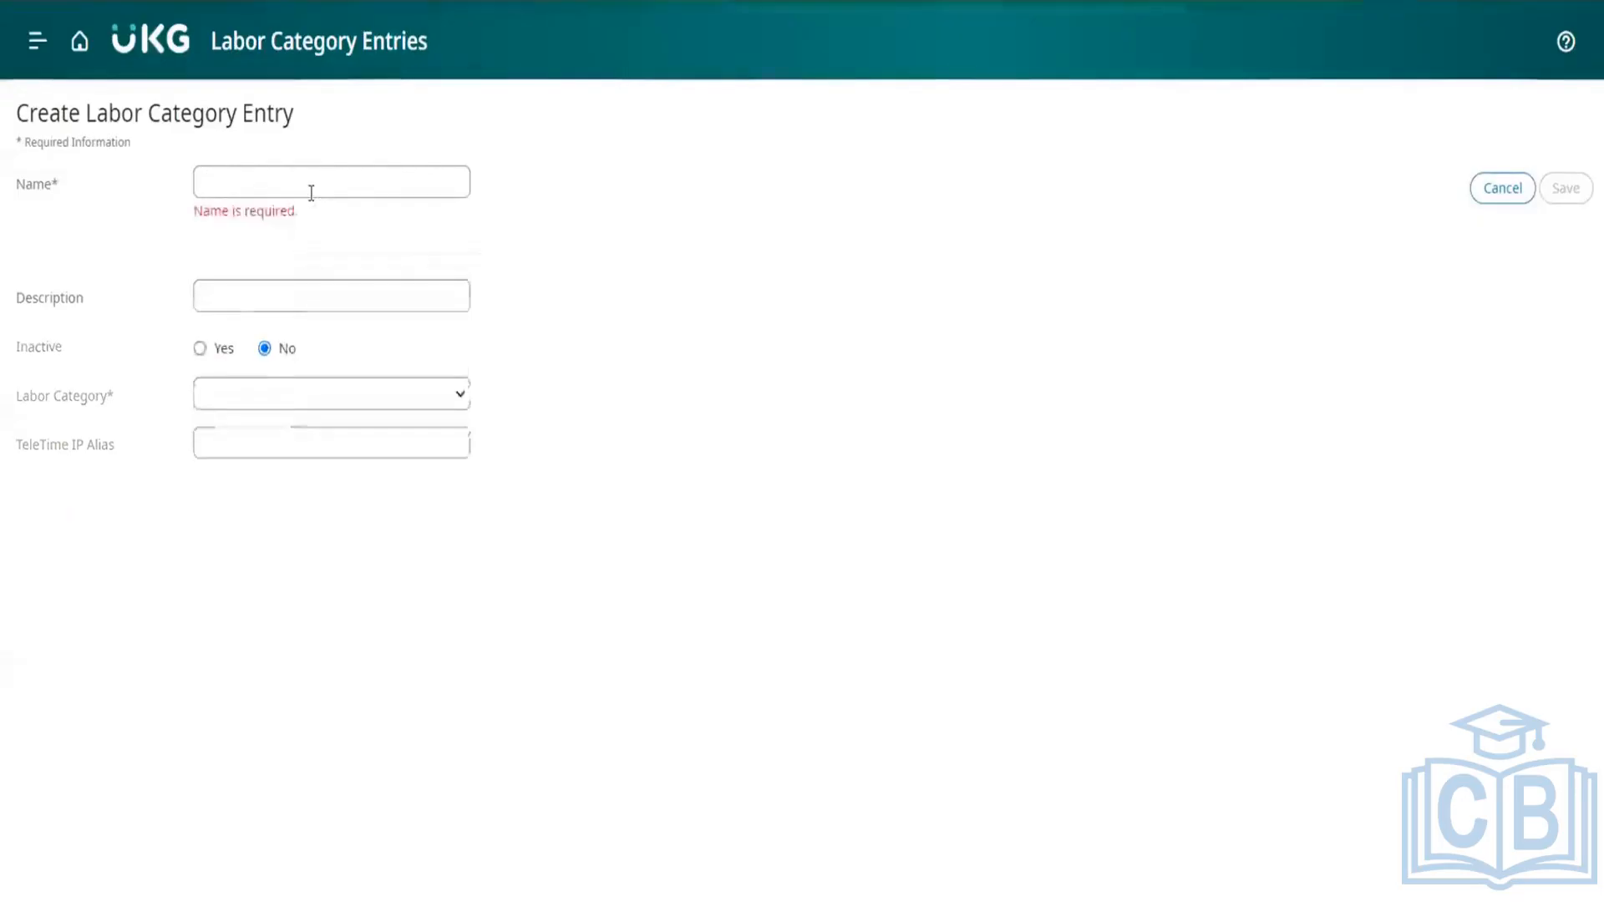
{"action": "type", "text": "DJ_eve"}
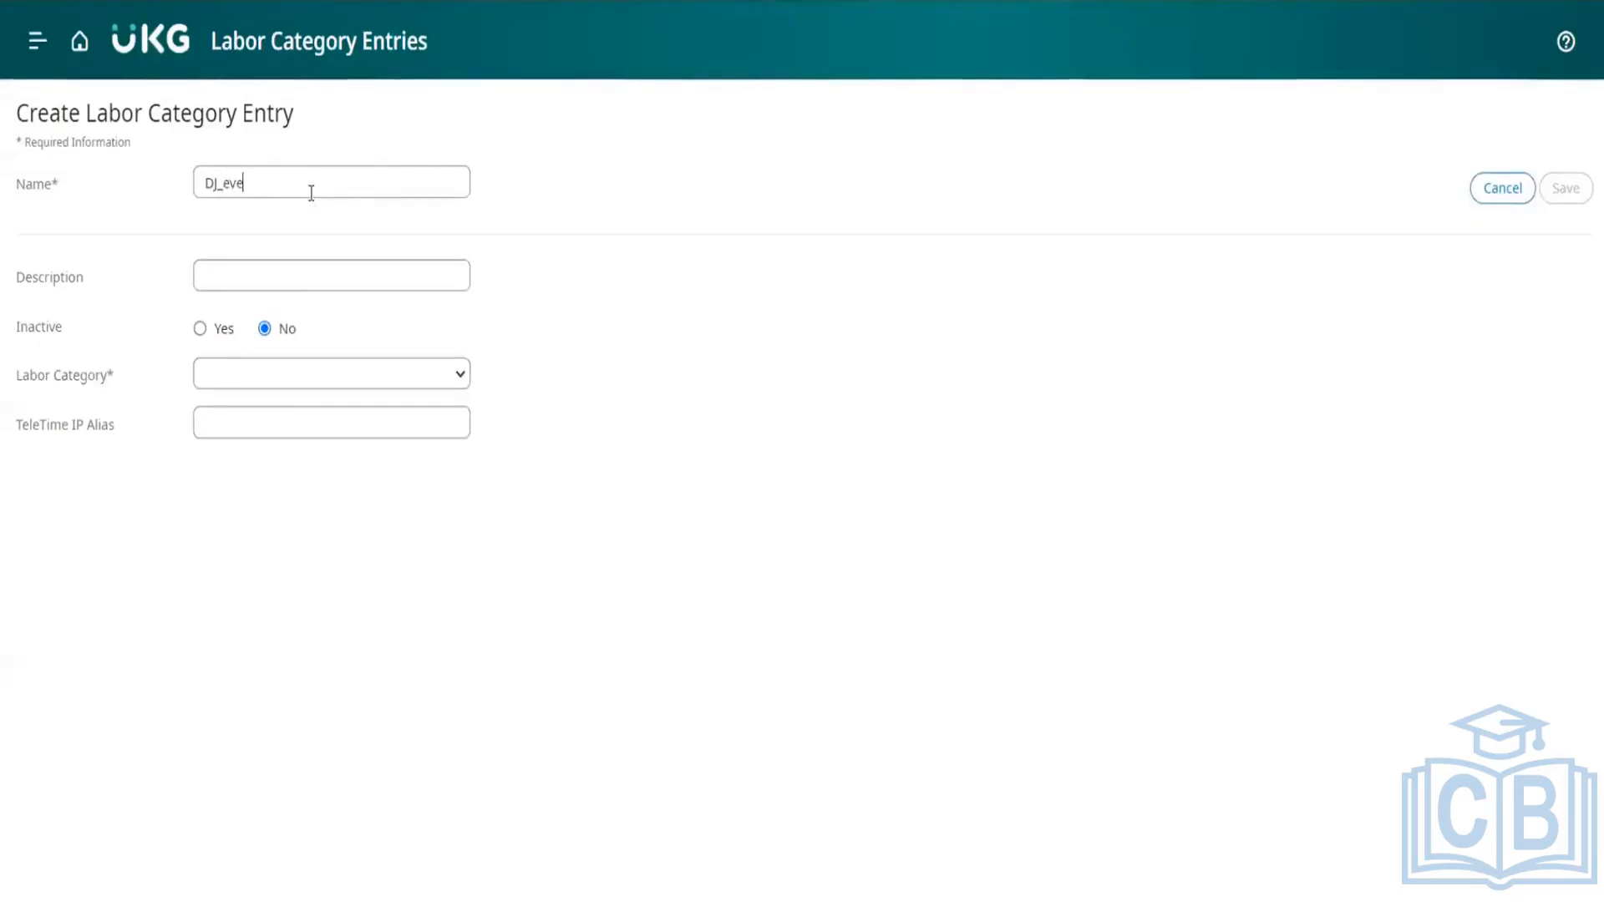
{"action": "type", "text": "ning shift"}
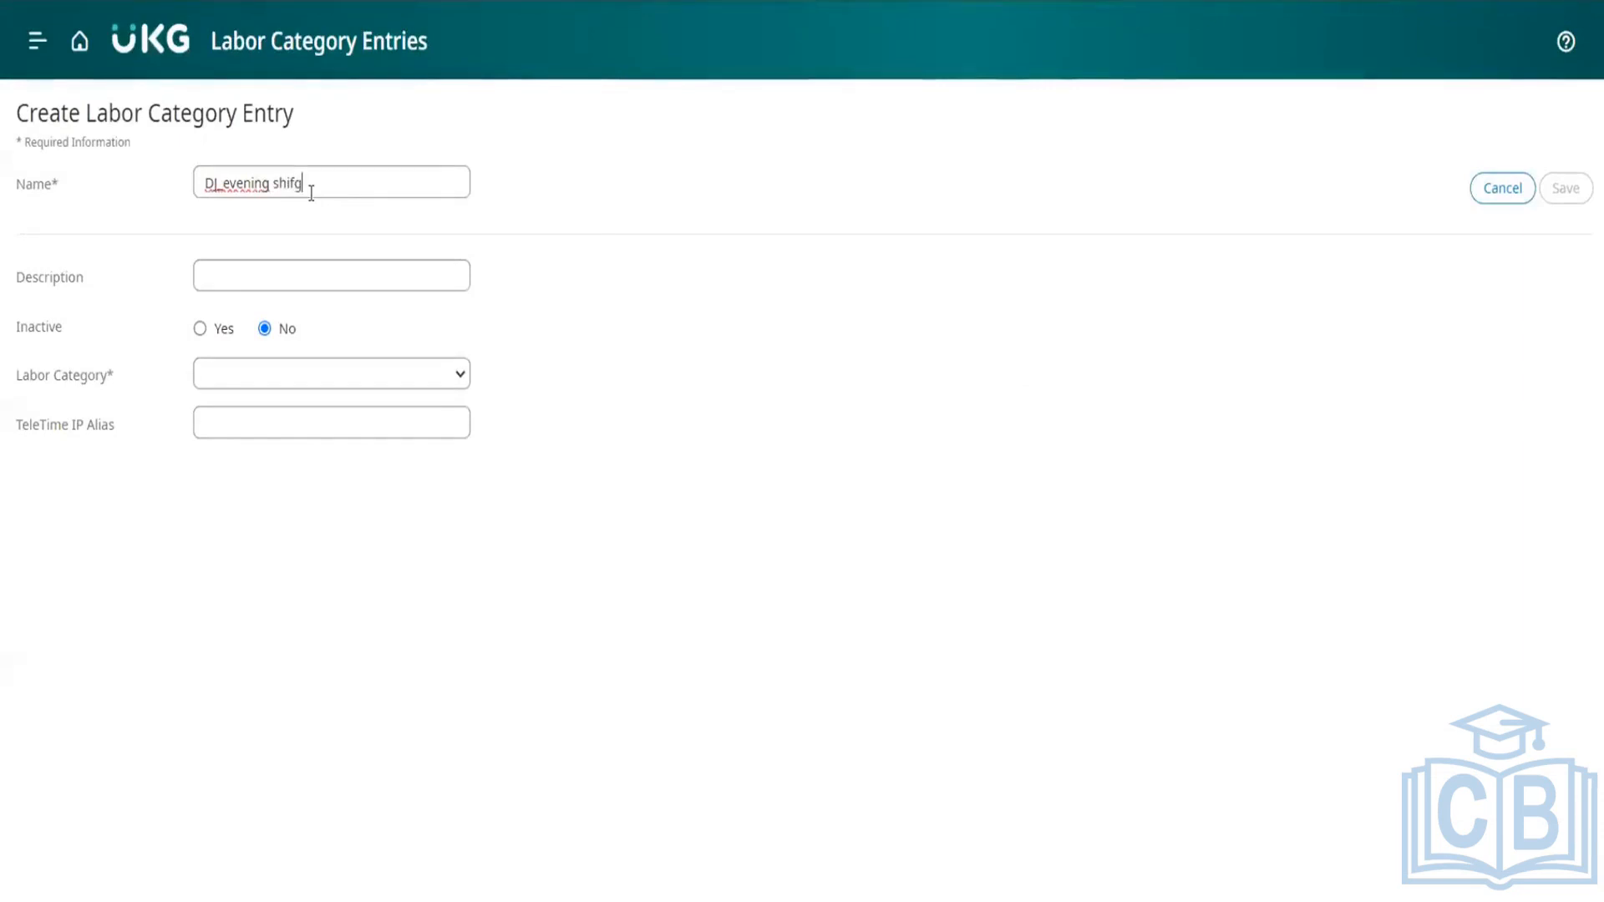
{"action": "left_click", "coordinate": [417, 372]}
{"action": "left_click", "coordinate": [293, 426]}
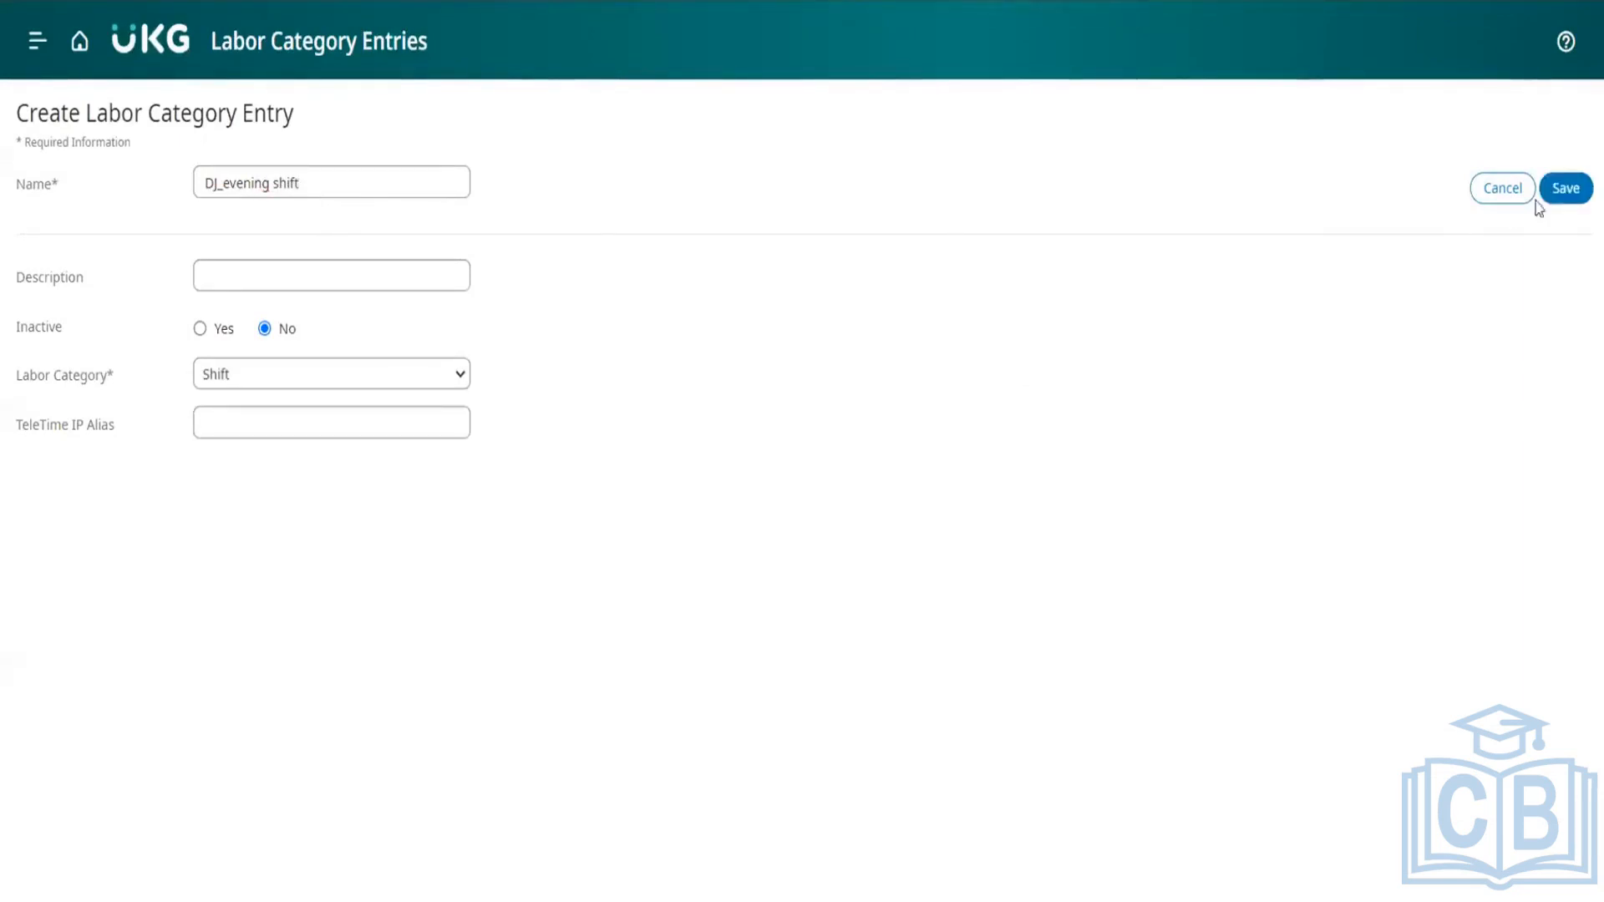
{"action": "left_click", "coordinate": [1565, 188]}
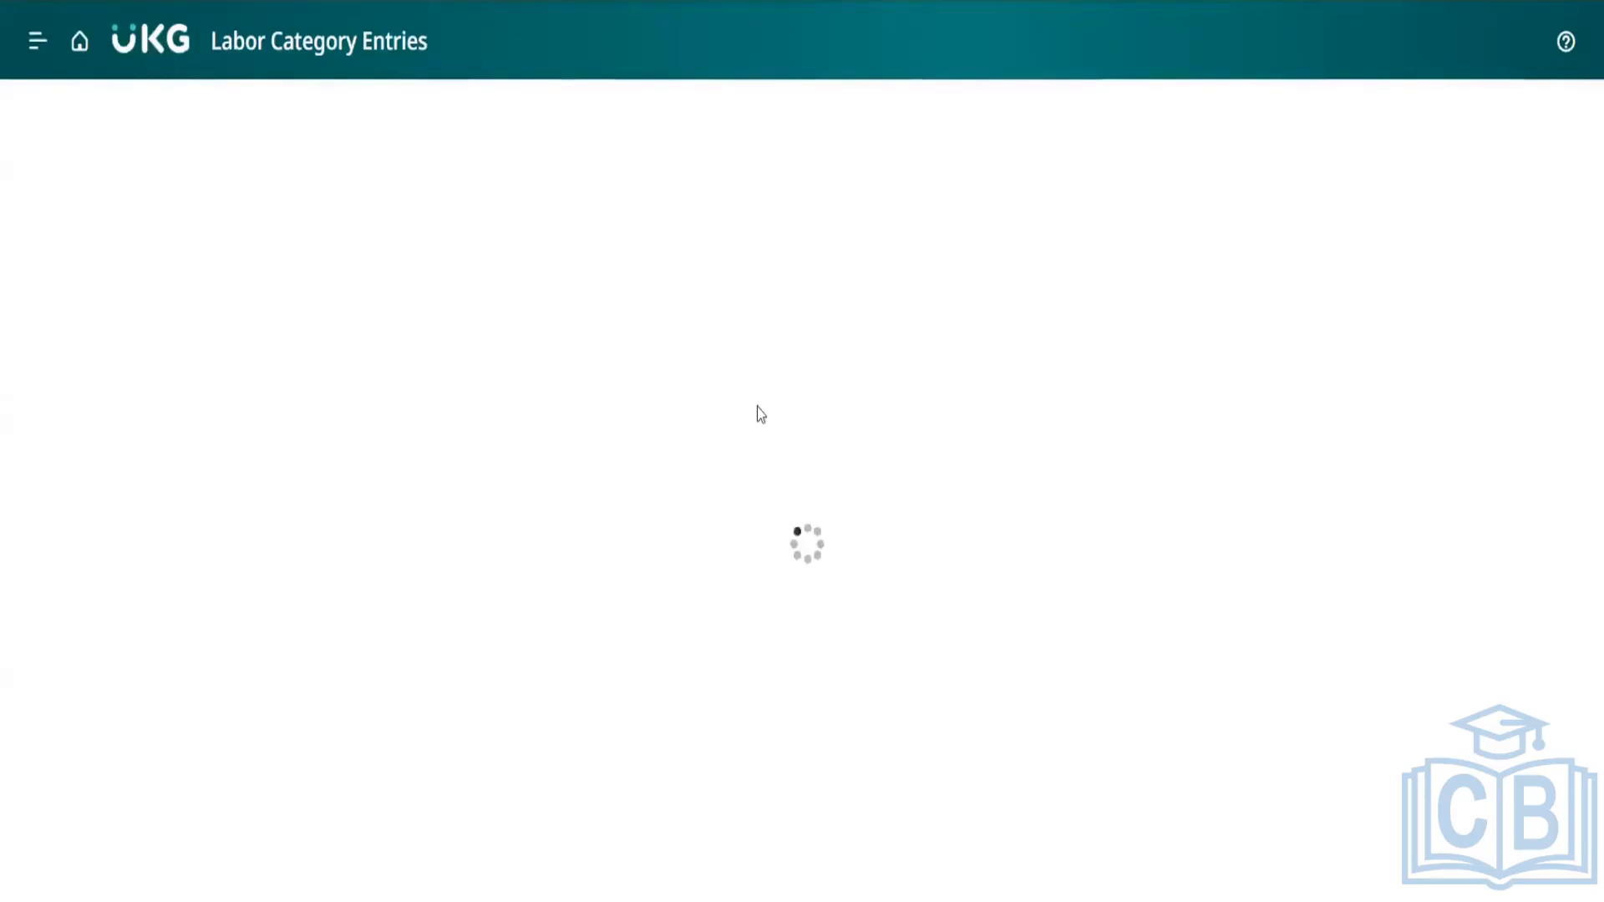
- Create and save a labor category entry named "DJ_night shift" in the Shift labor category
{"action": "left_click", "coordinate": [1292, 216]}
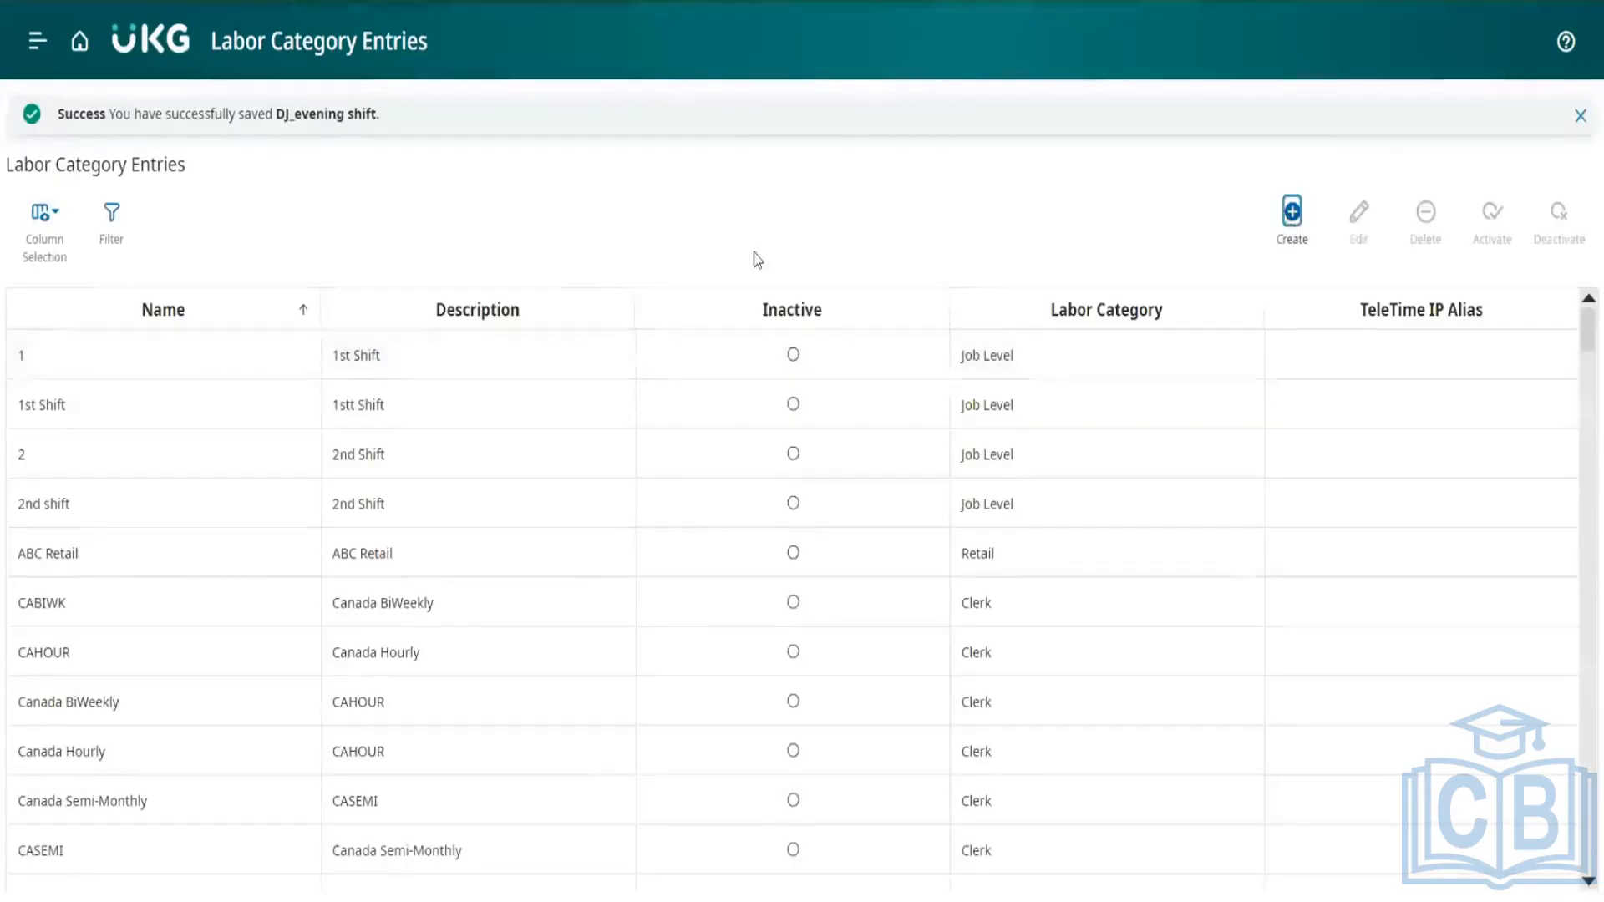
{"action": "left_click", "coordinate": [257, 186]}
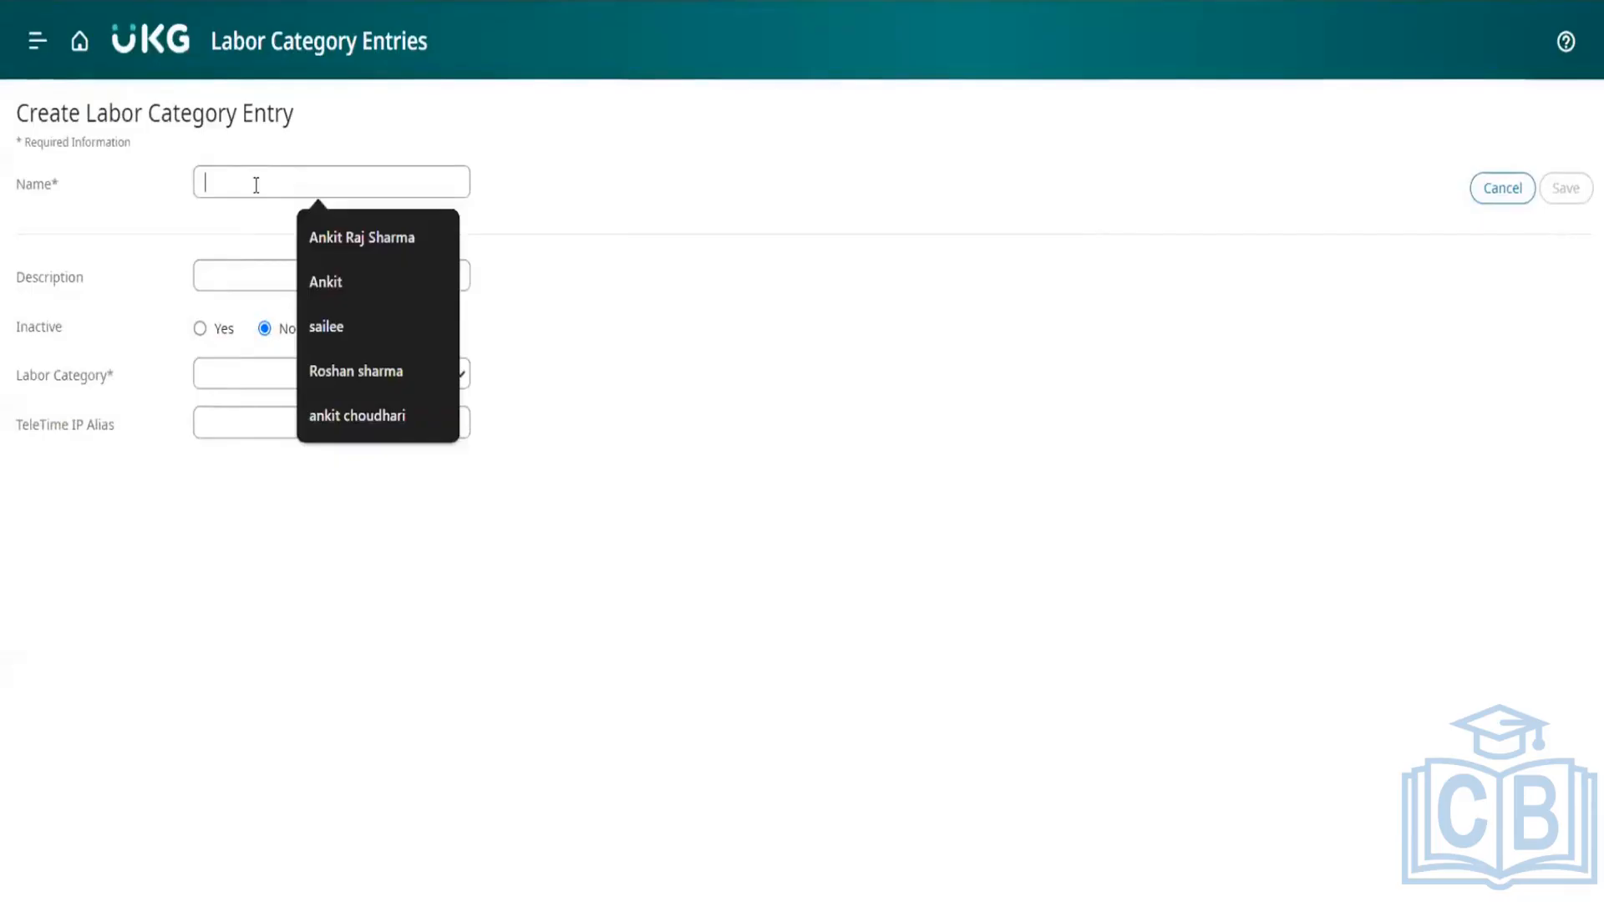
{"action": "type", "text": "D"}
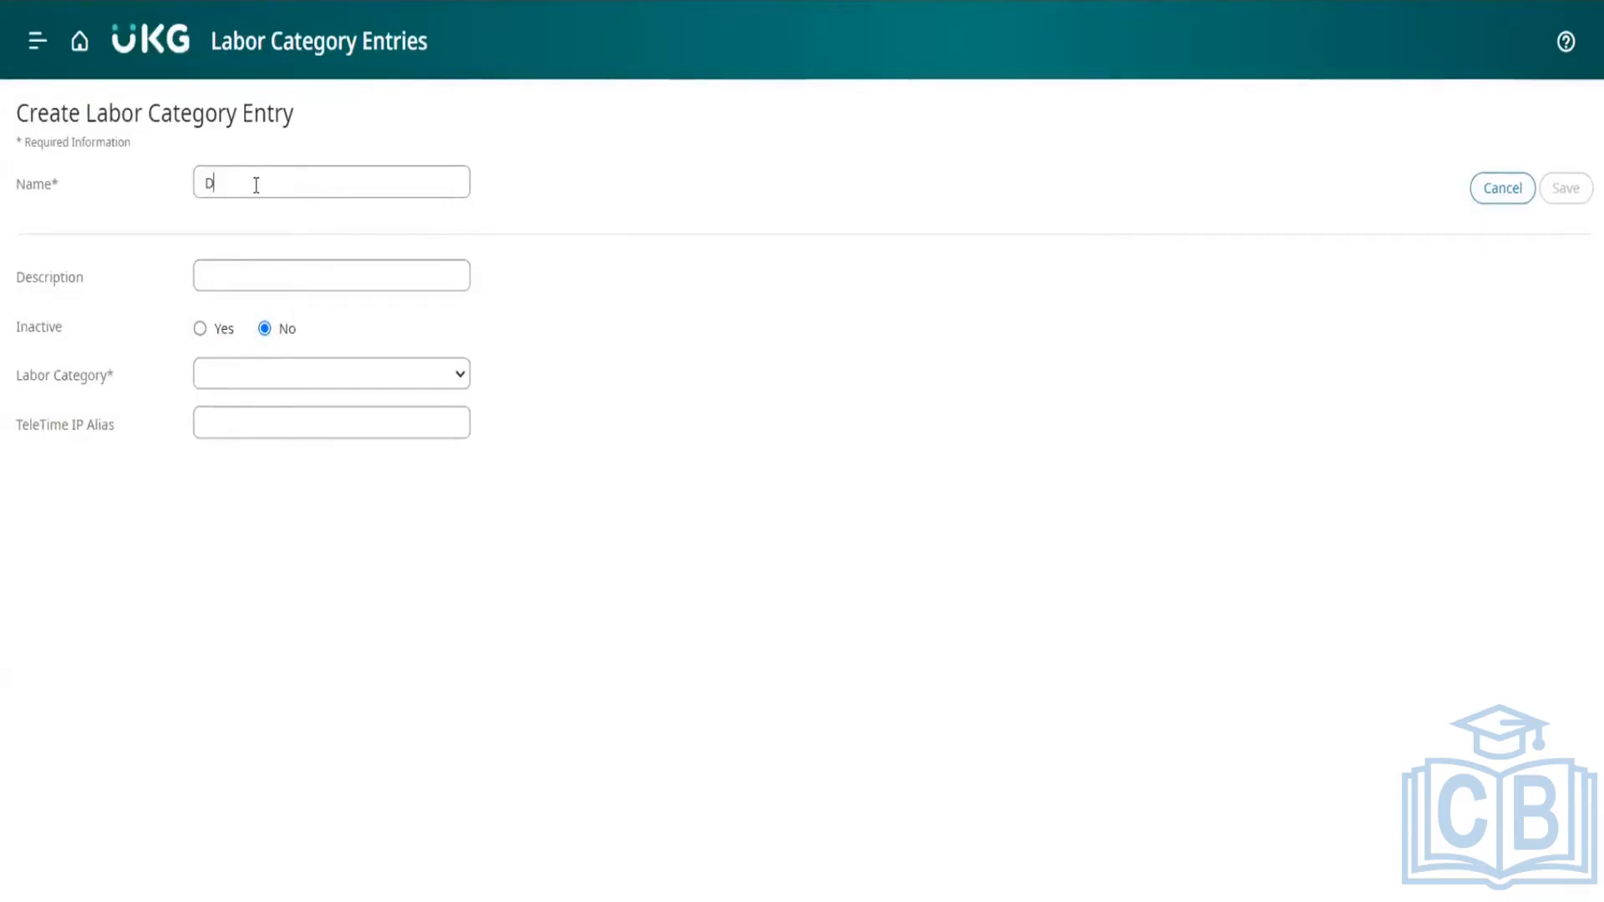
{"action": "type", "text": "j_night shift"}
{"action": "left_click", "coordinate": [368, 386]}
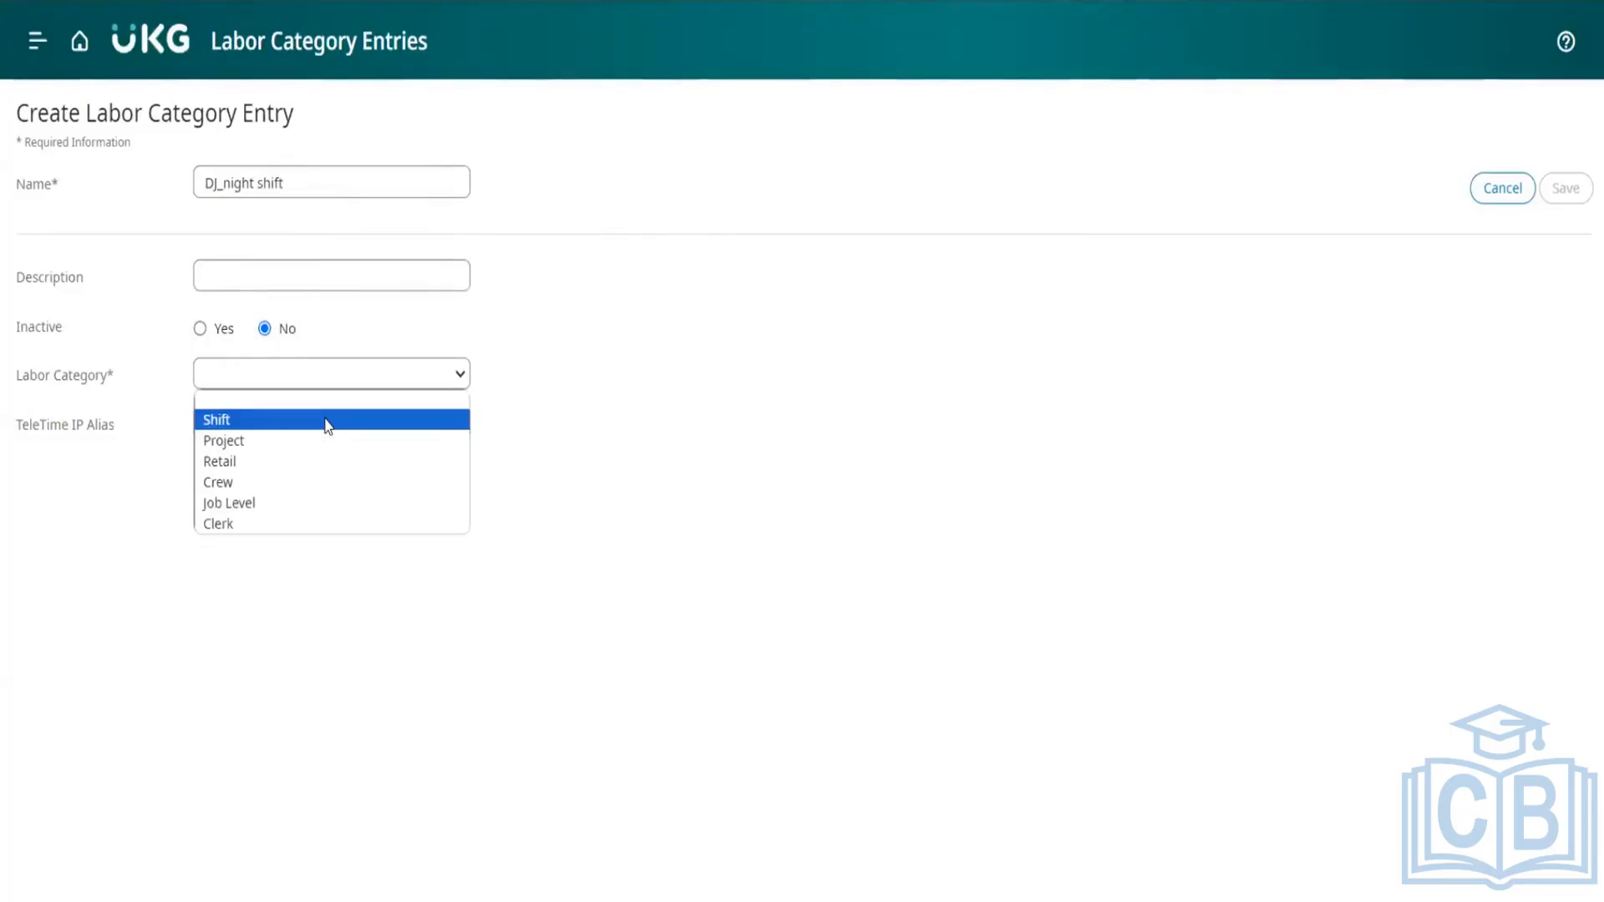
{"action": "left_click", "coordinate": [327, 420]}
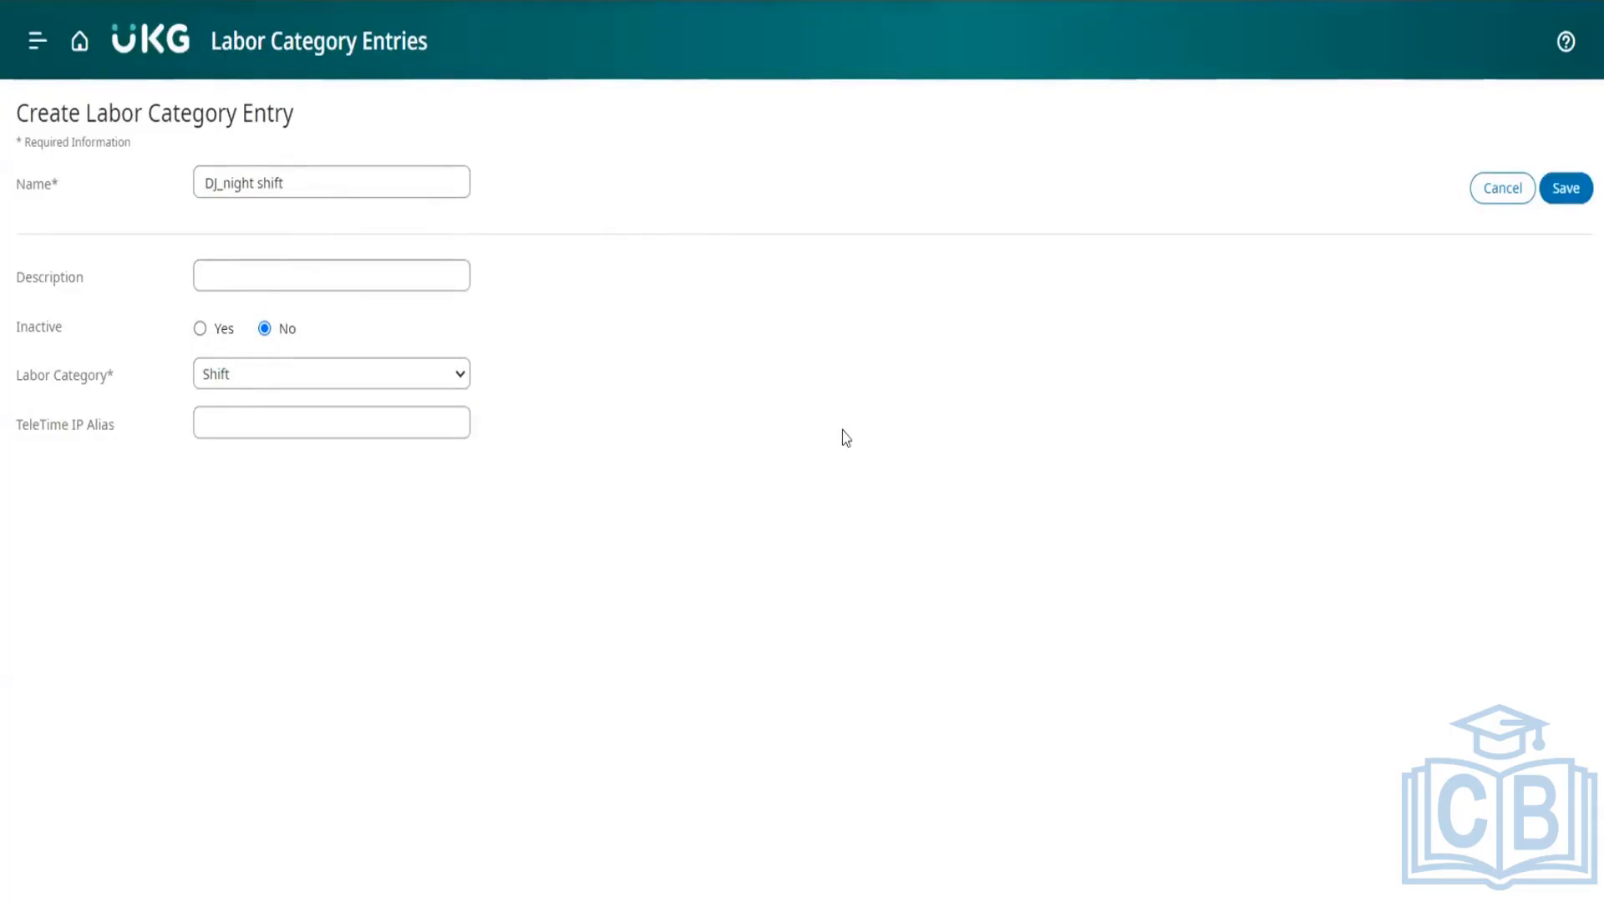
{"action": "left_click", "coordinate": [1566, 189]}
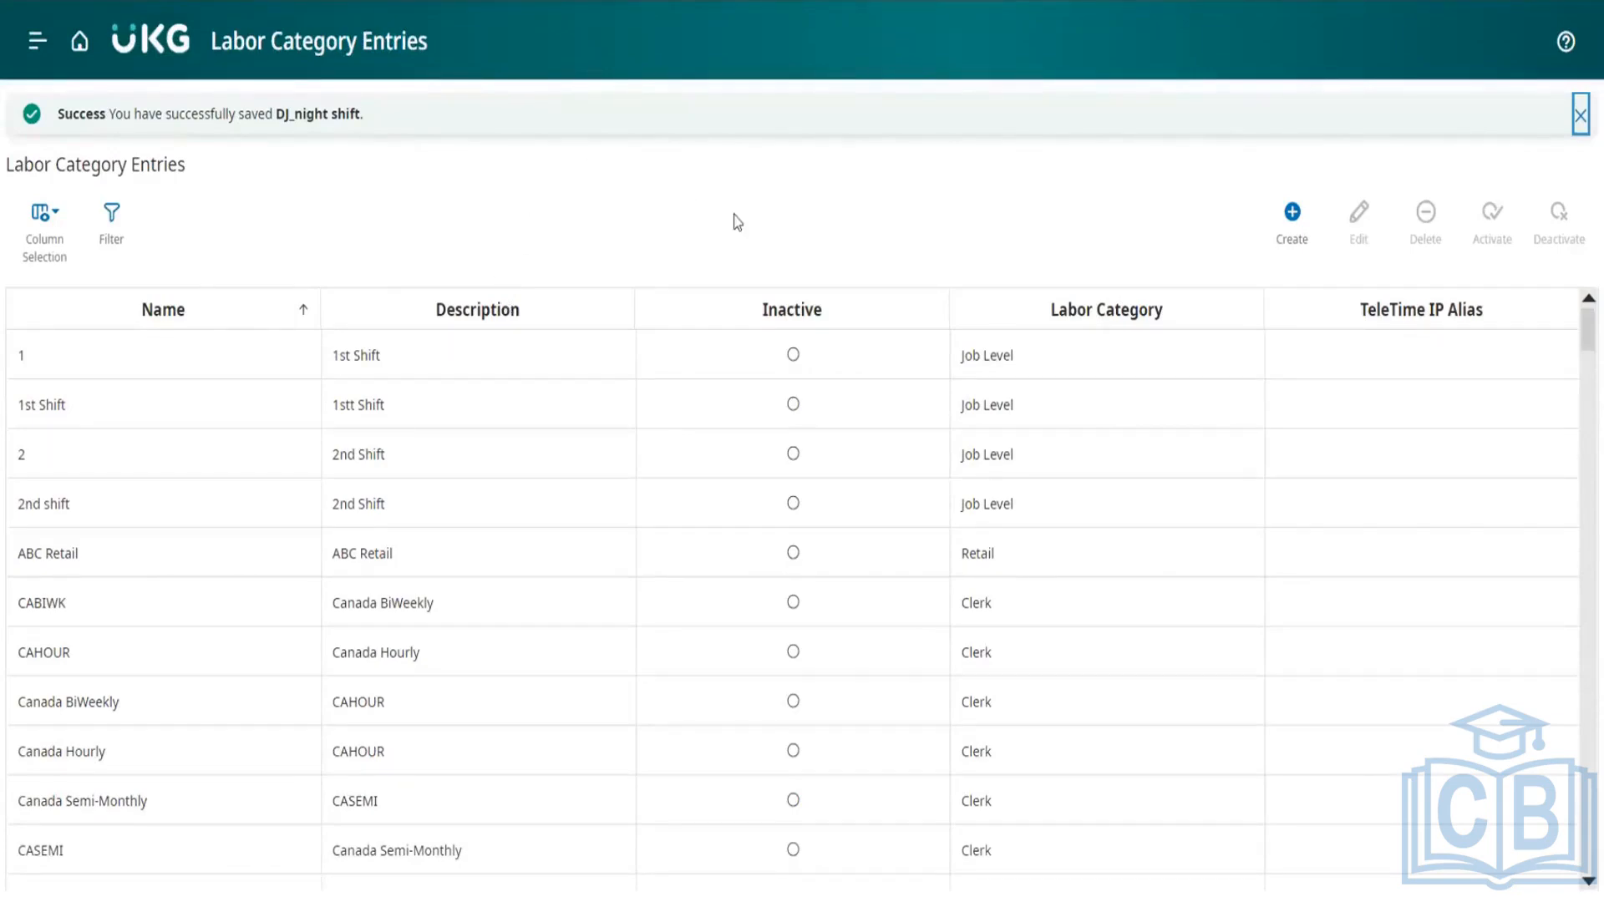
- Create and save a labor category entry named "DJ_Apple" in the Project labor category
{"action": "left_click", "coordinate": [1293, 234]}
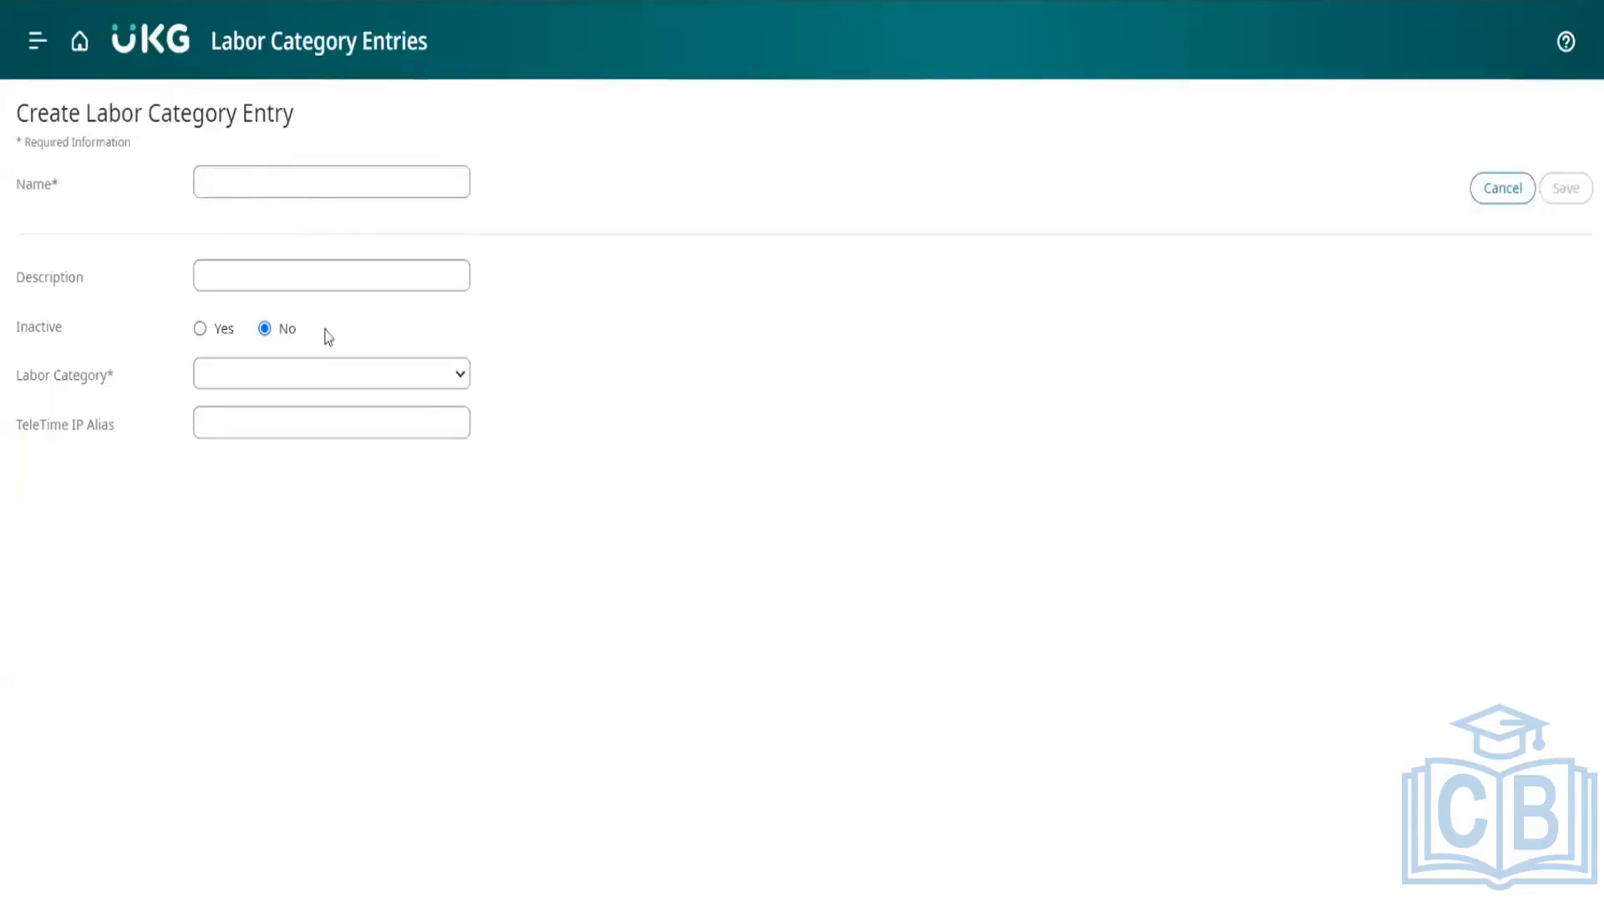
{"action": "left_click", "coordinate": [332, 386]}
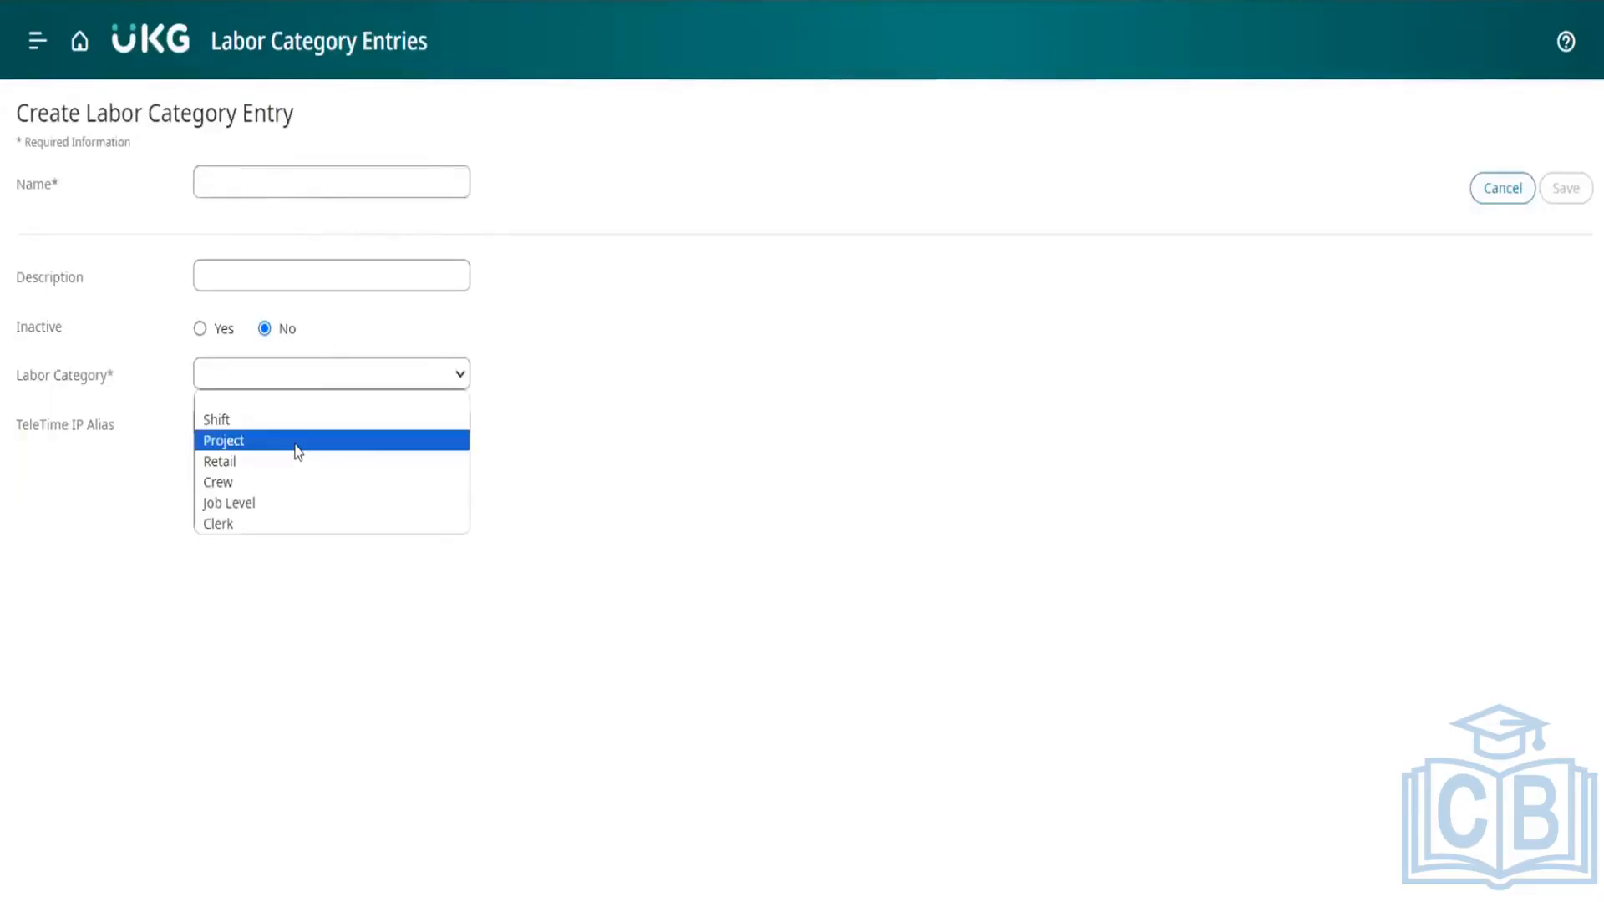
{"action": "left_click", "coordinate": [299, 451]}
{"action": "left_click", "coordinate": [287, 184]}
{"action": "type", "text": "D"}
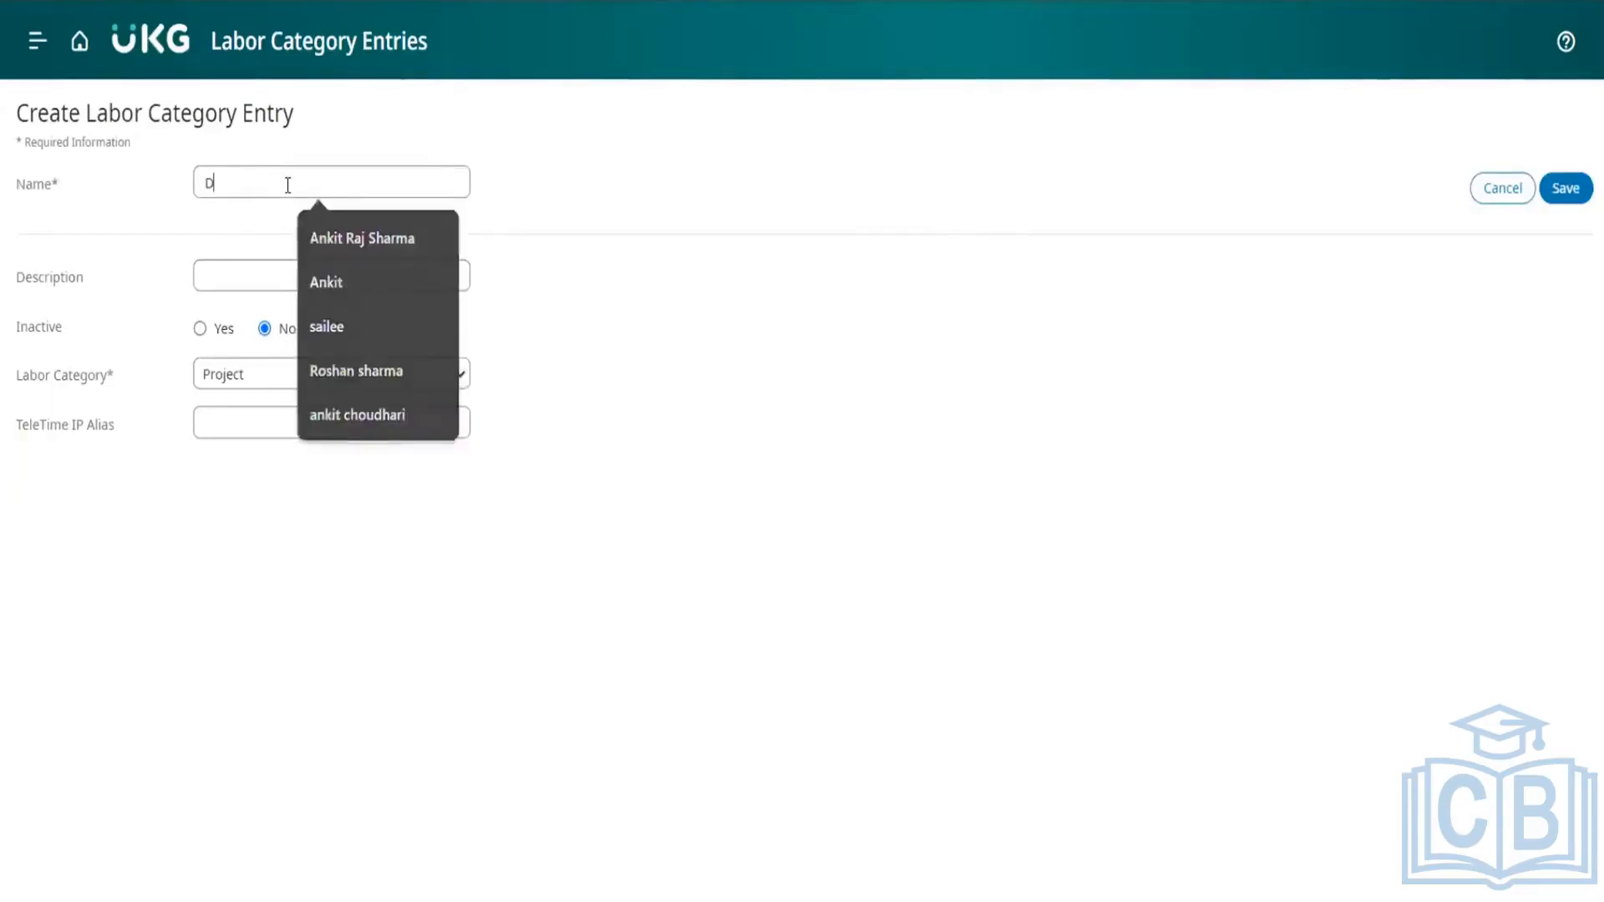
{"action": "type", "text": "J_"}
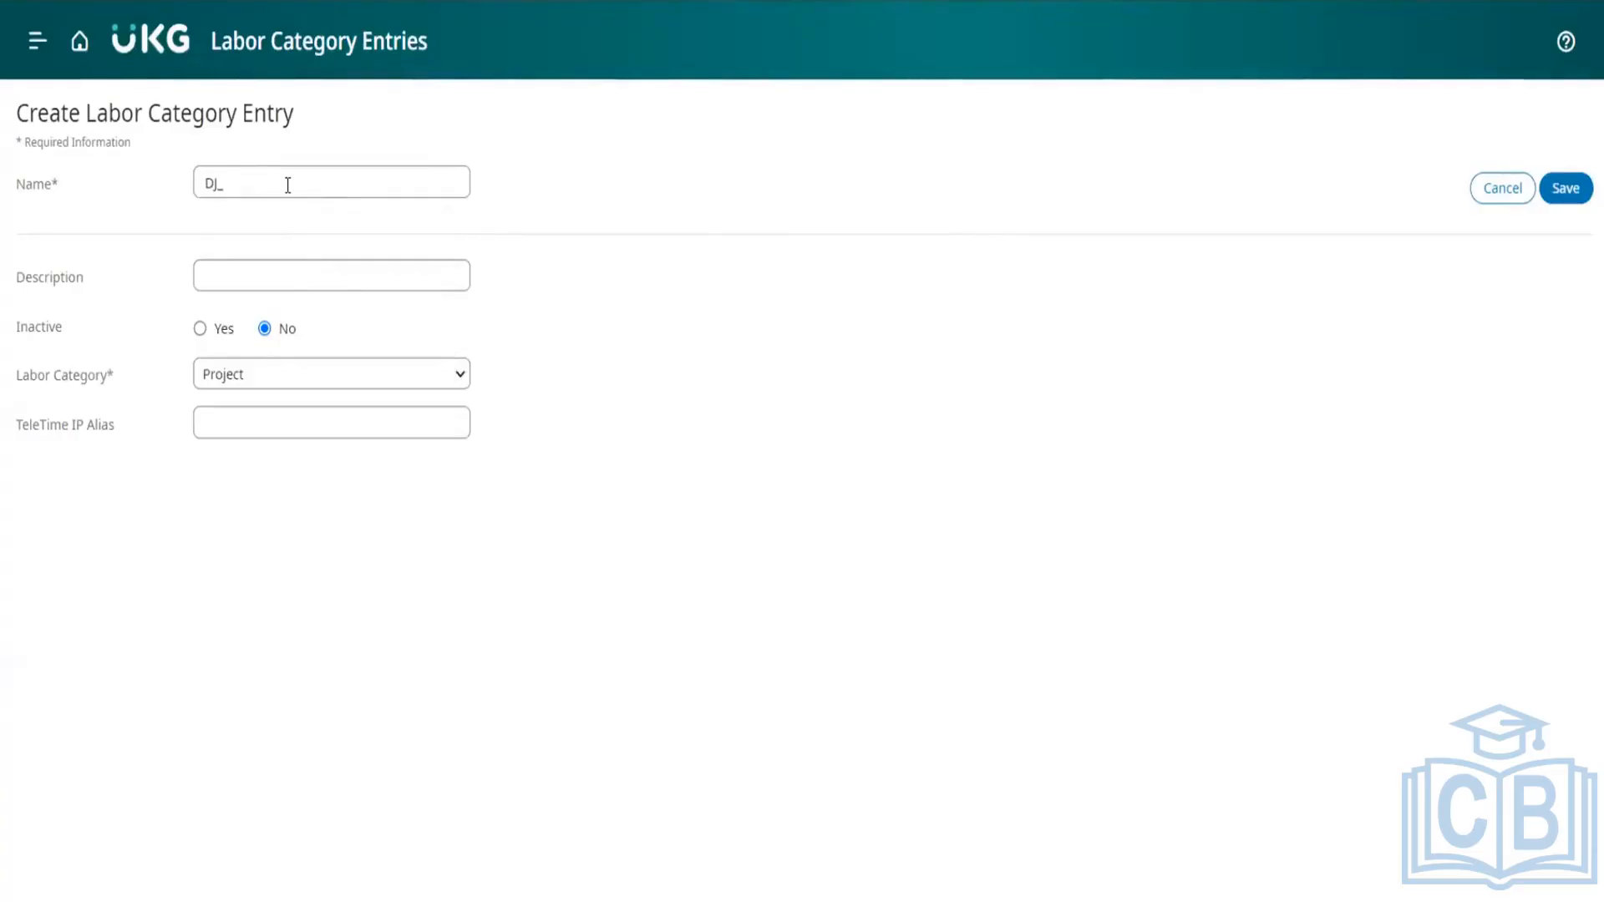
{"action": "type", "text": "Apple"}
{"action": "left_click", "coordinate": [1578, 192]}
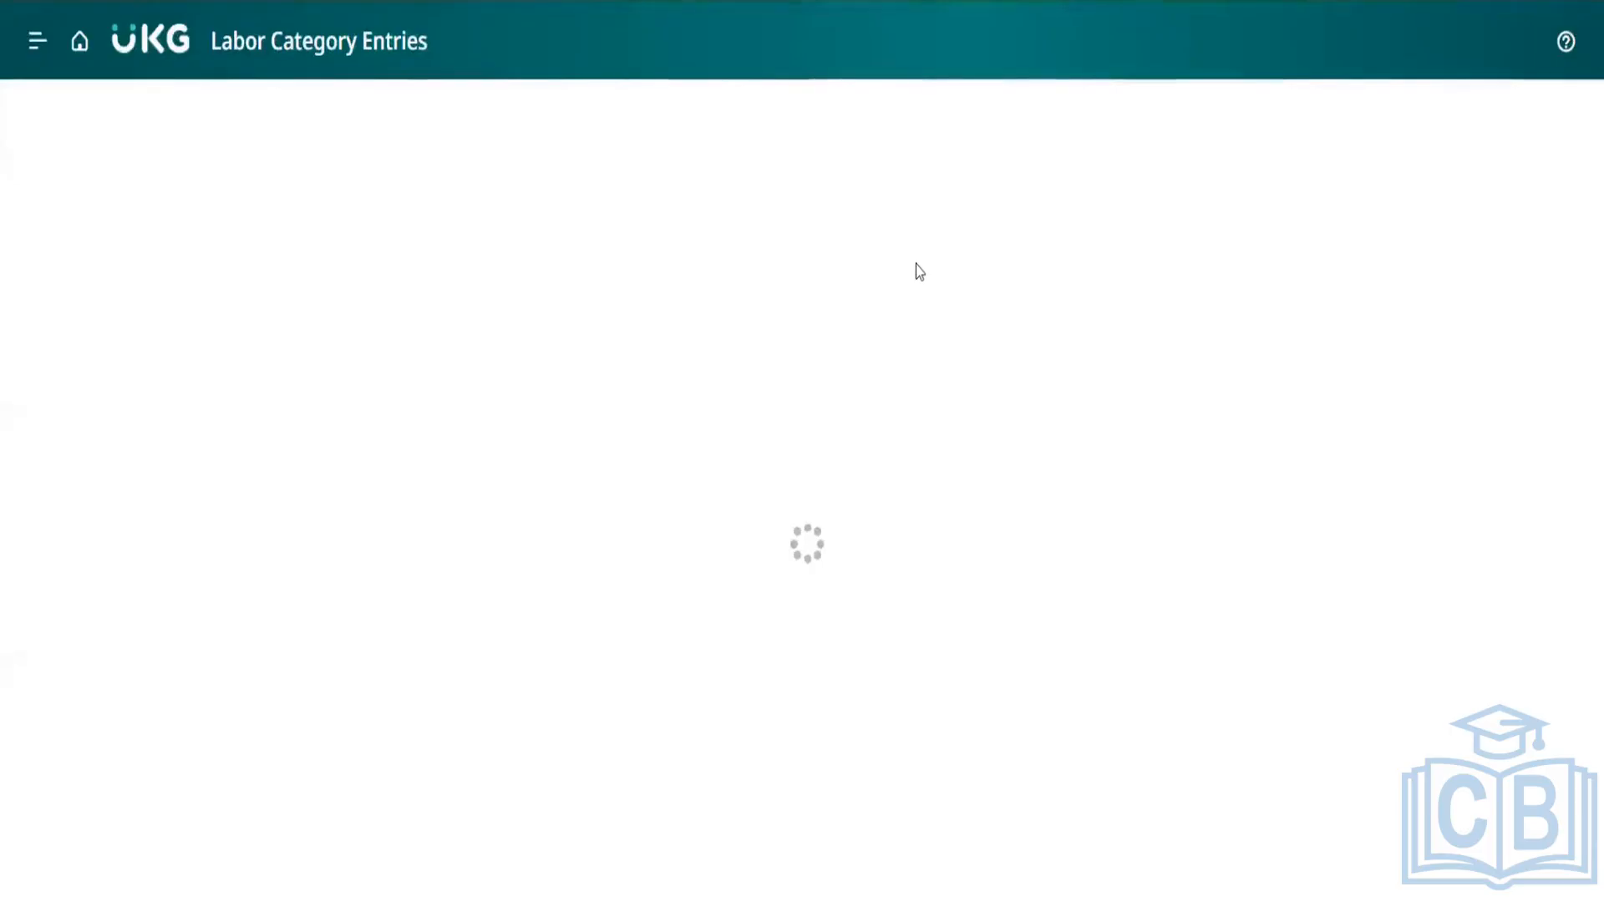
- Create and save a labor category entry named "DJ_Microsoft" in the Project labor category
{"action": "left_click", "coordinate": [1291, 219]}
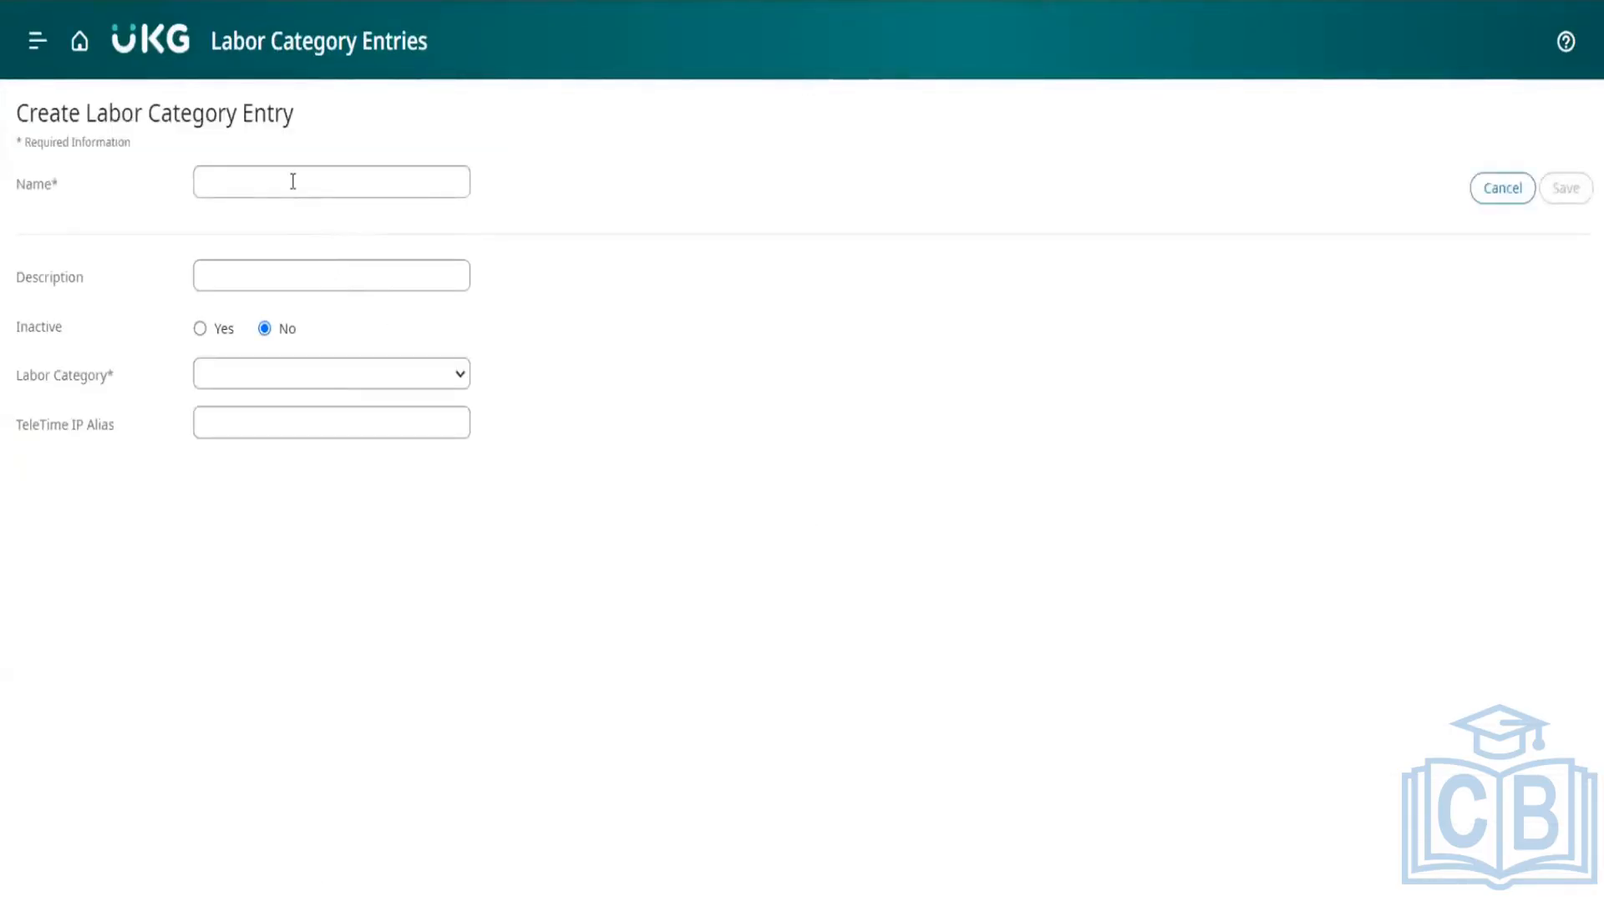
{"action": "left_click", "coordinate": [293, 181]}
{"action": "type", "text": "DJ_Microsoft"}
{"action": "left_click", "coordinate": [319, 372]}
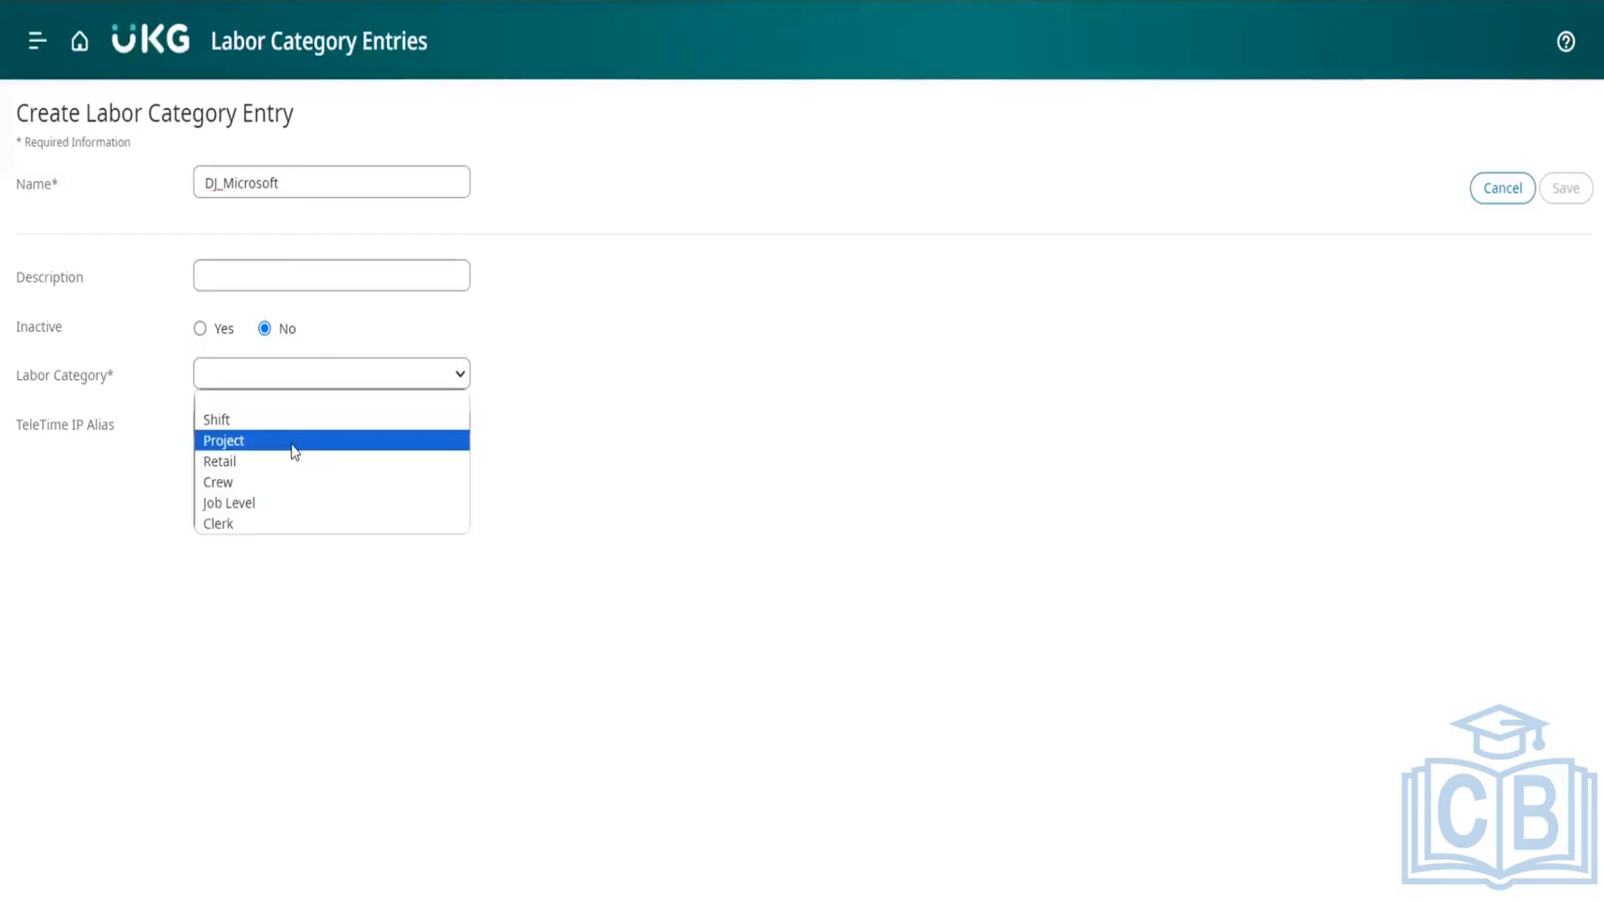
{"action": "left_click", "coordinate": [294, 451]}
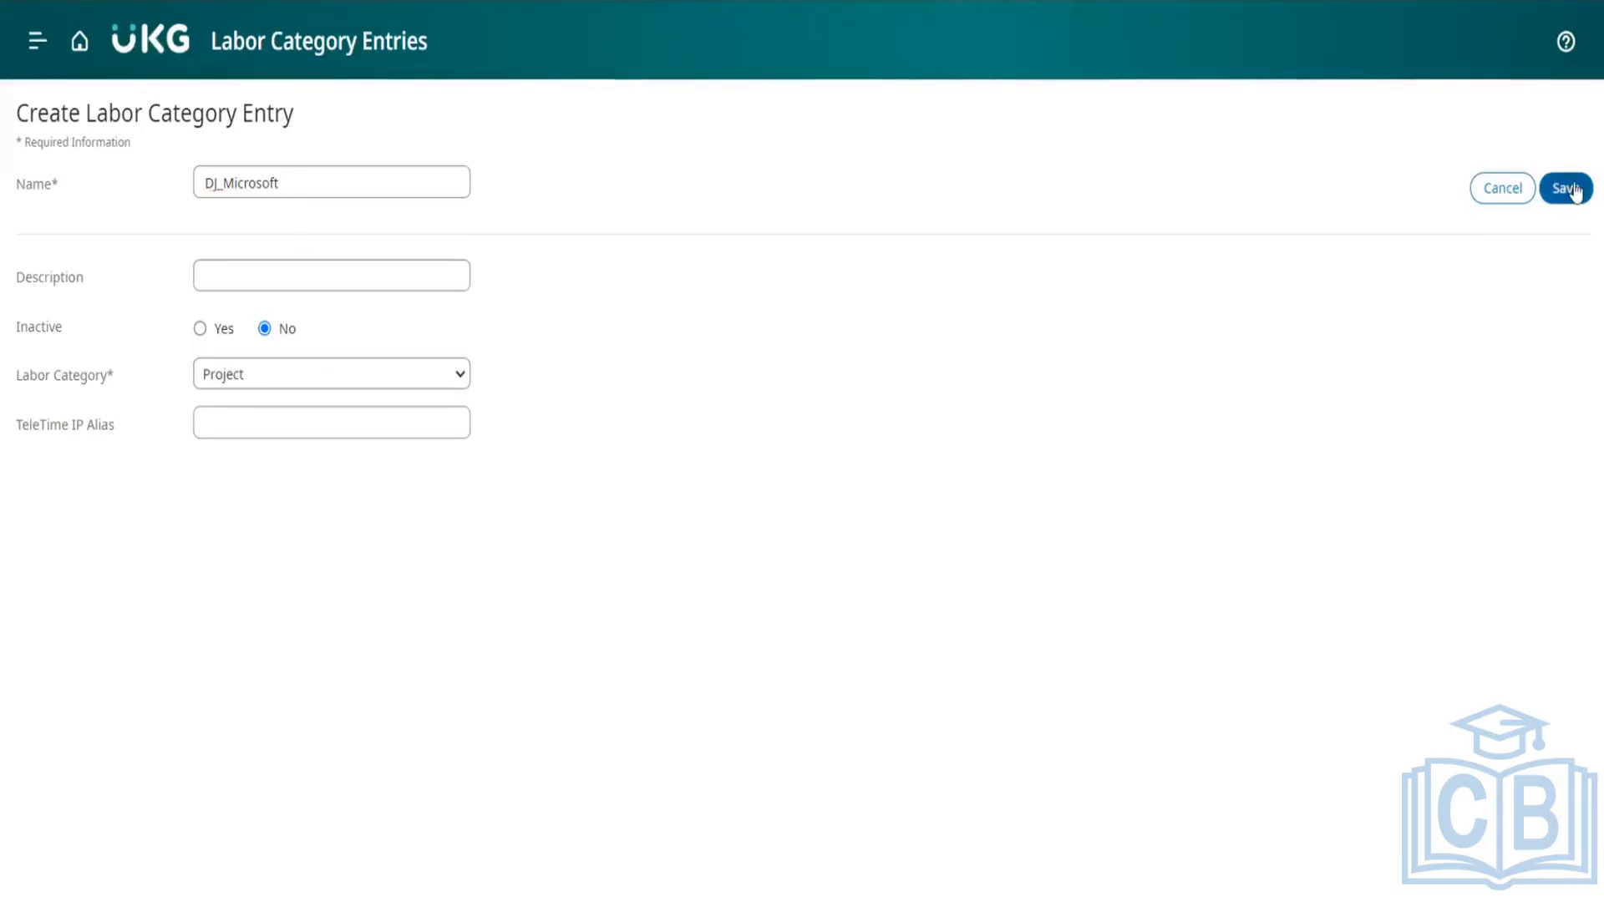
{"action": "left_click", "coordinate": [1566, 188]}
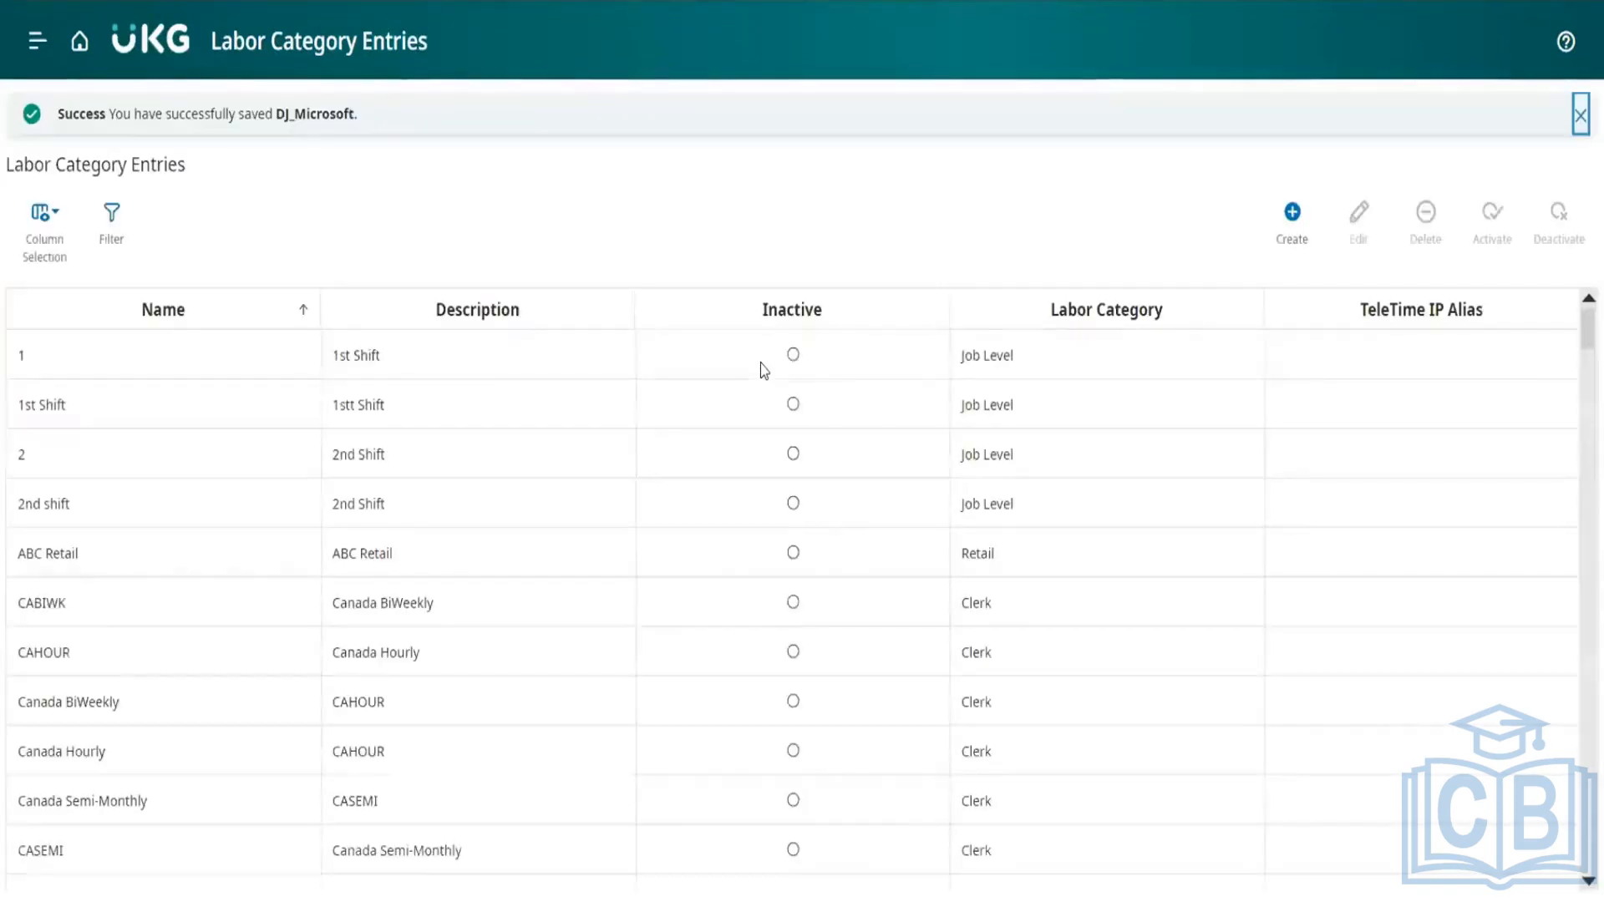
- Create and save a labor category entry named "DJ_Google" in the Project labor category
{"action": "left_click", "coordinate": [1293, 216]}
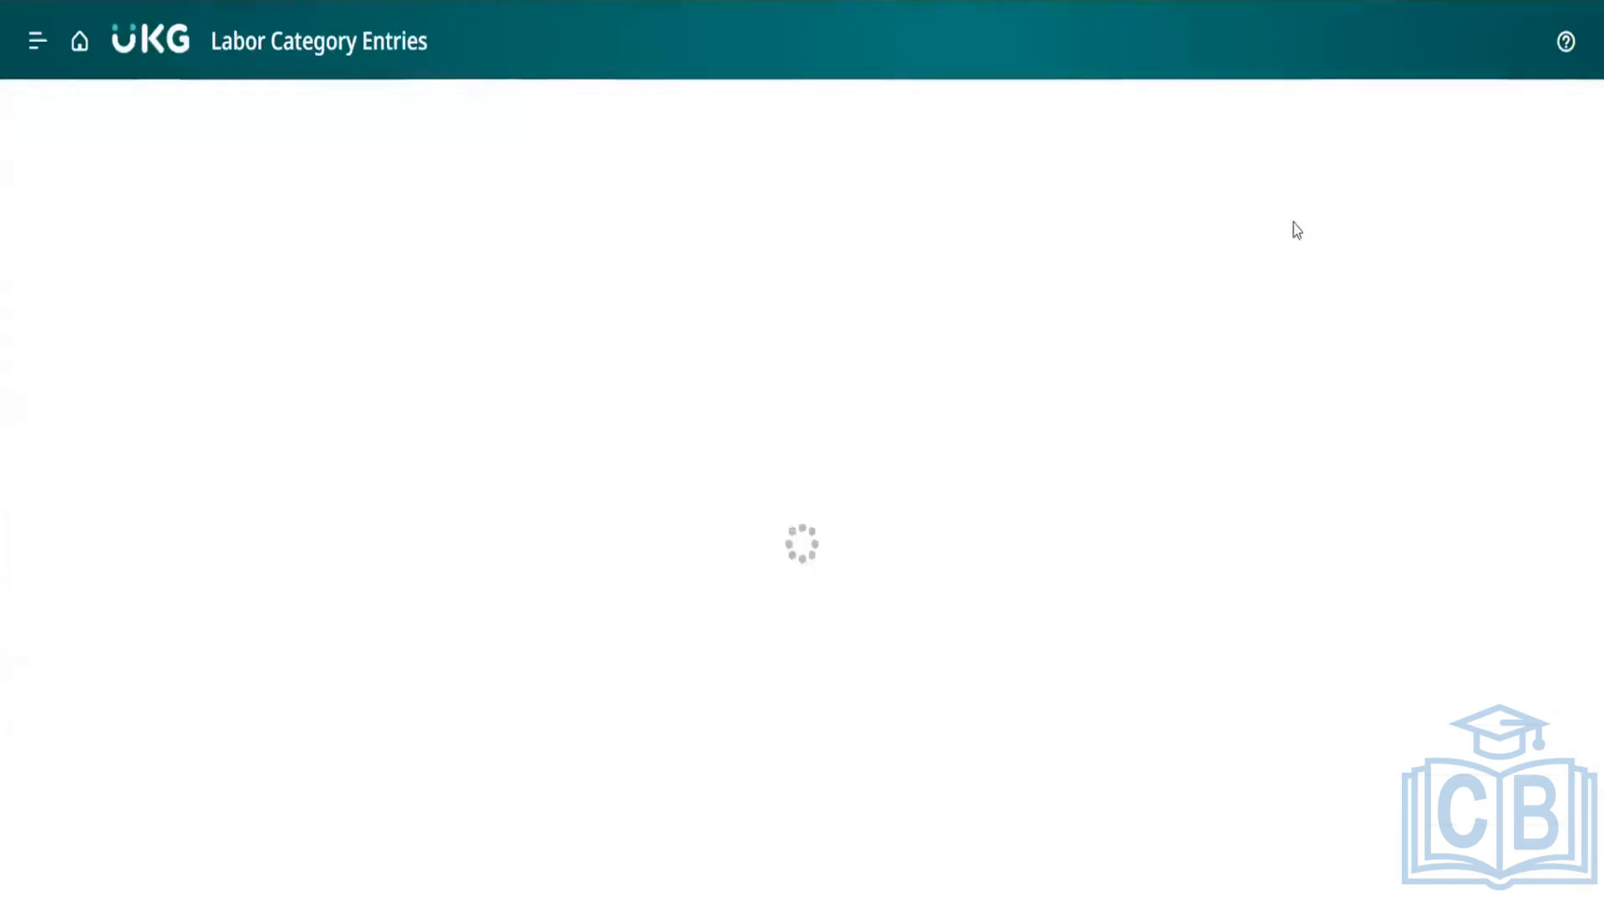
{"action": "left_click", "coordinate": [294, 183]}
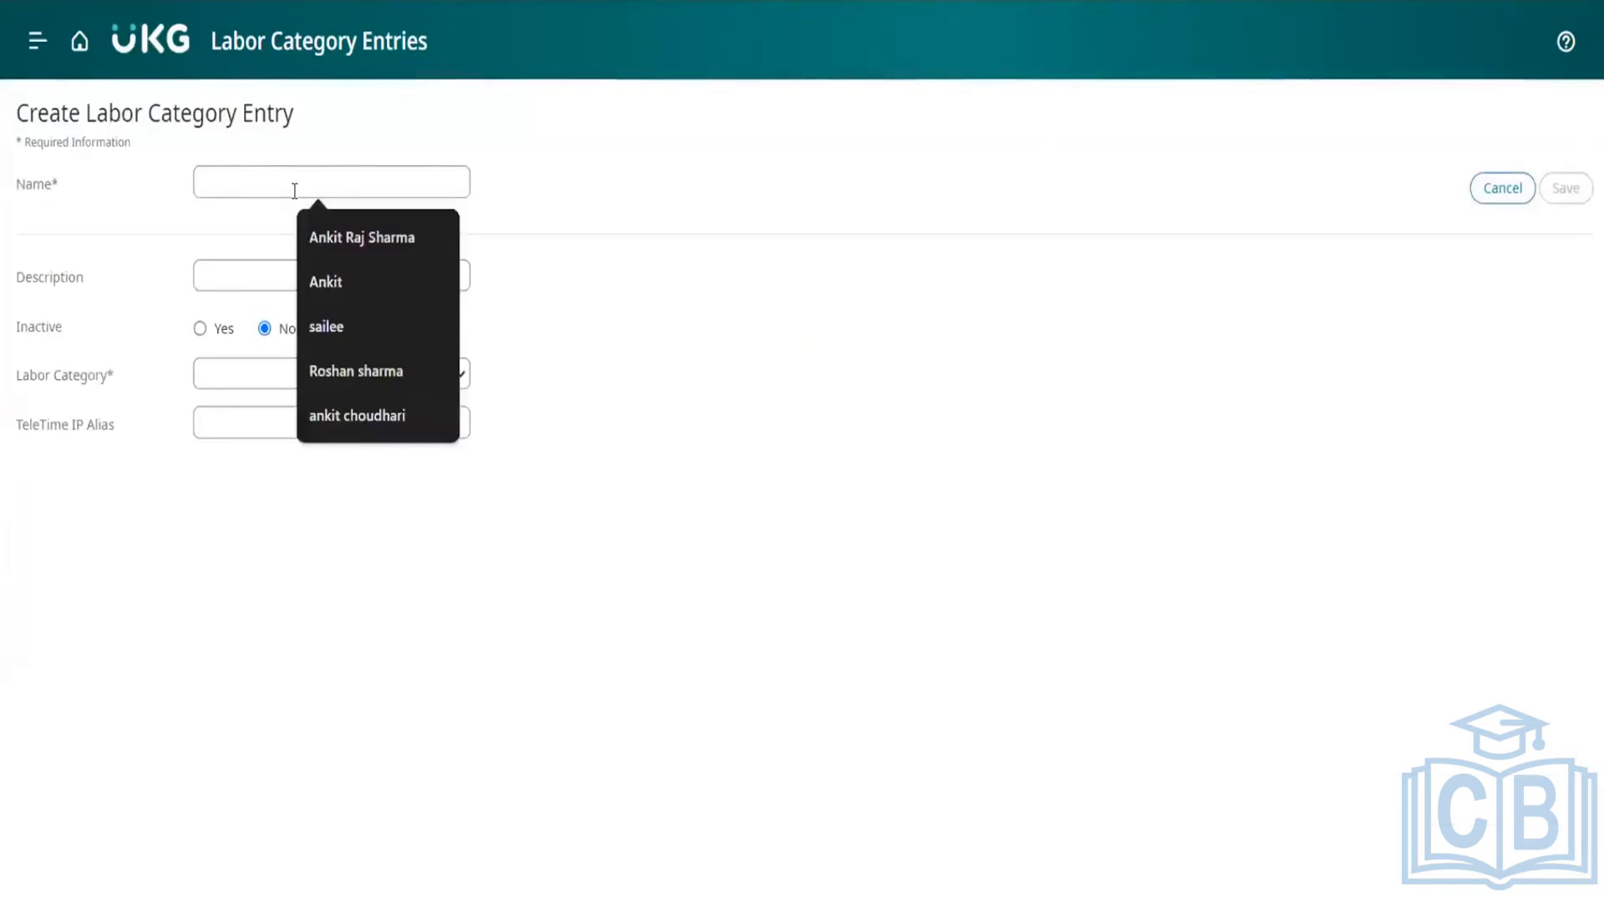
{"action": "type", "text": "DJ_"}
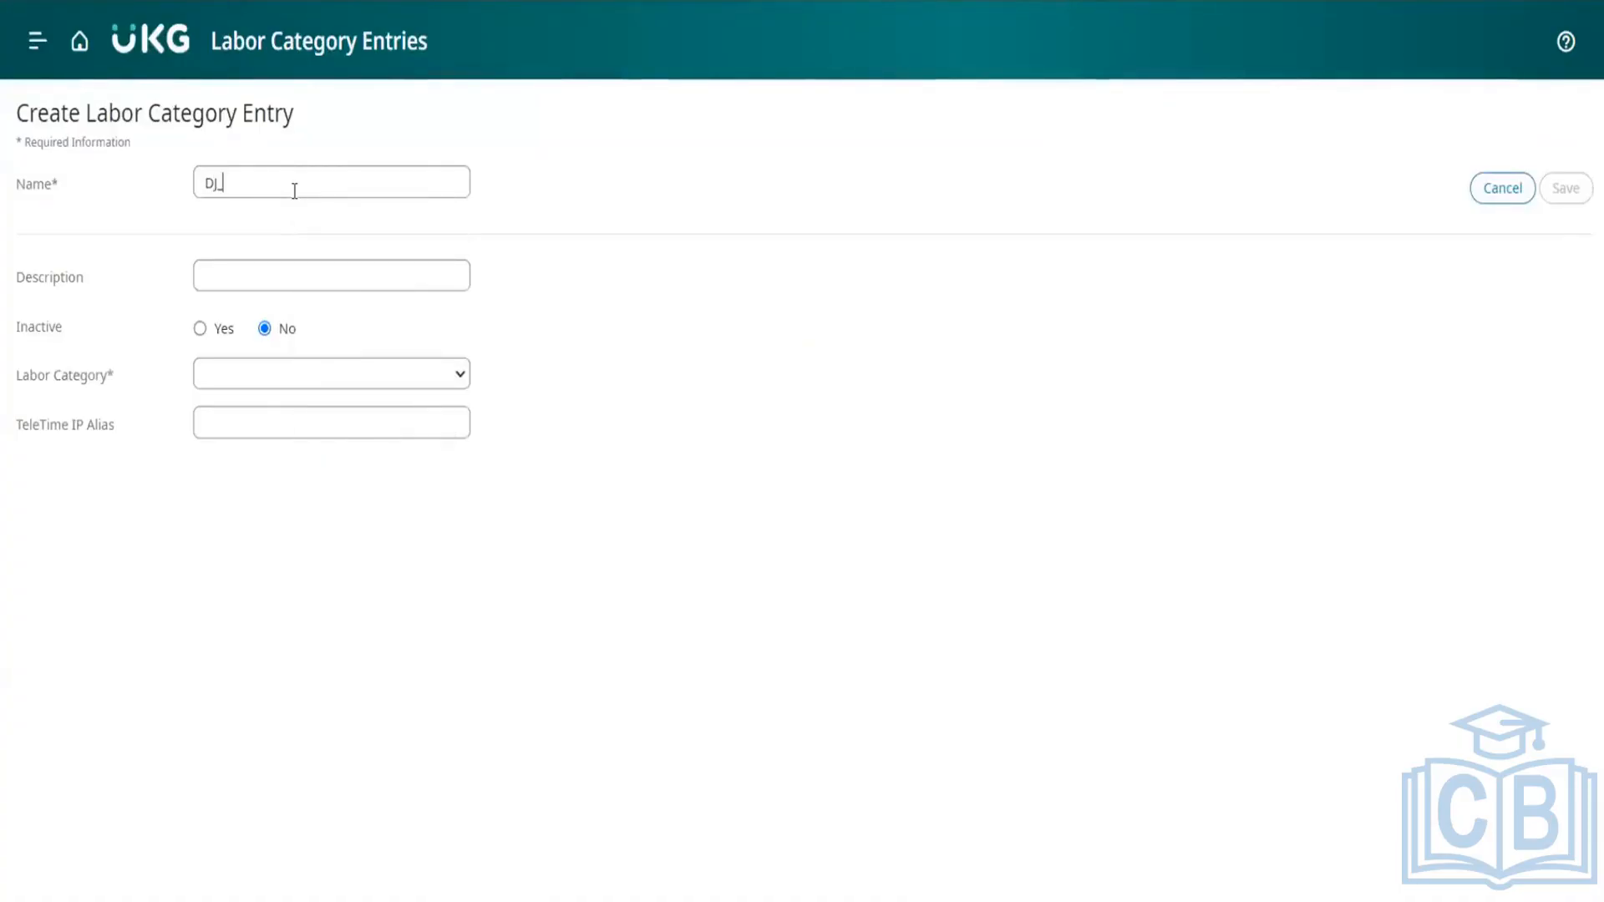
{"action": "type", "text": "Google"}
{"action": "left_click", "coordinate": [258, 373]}
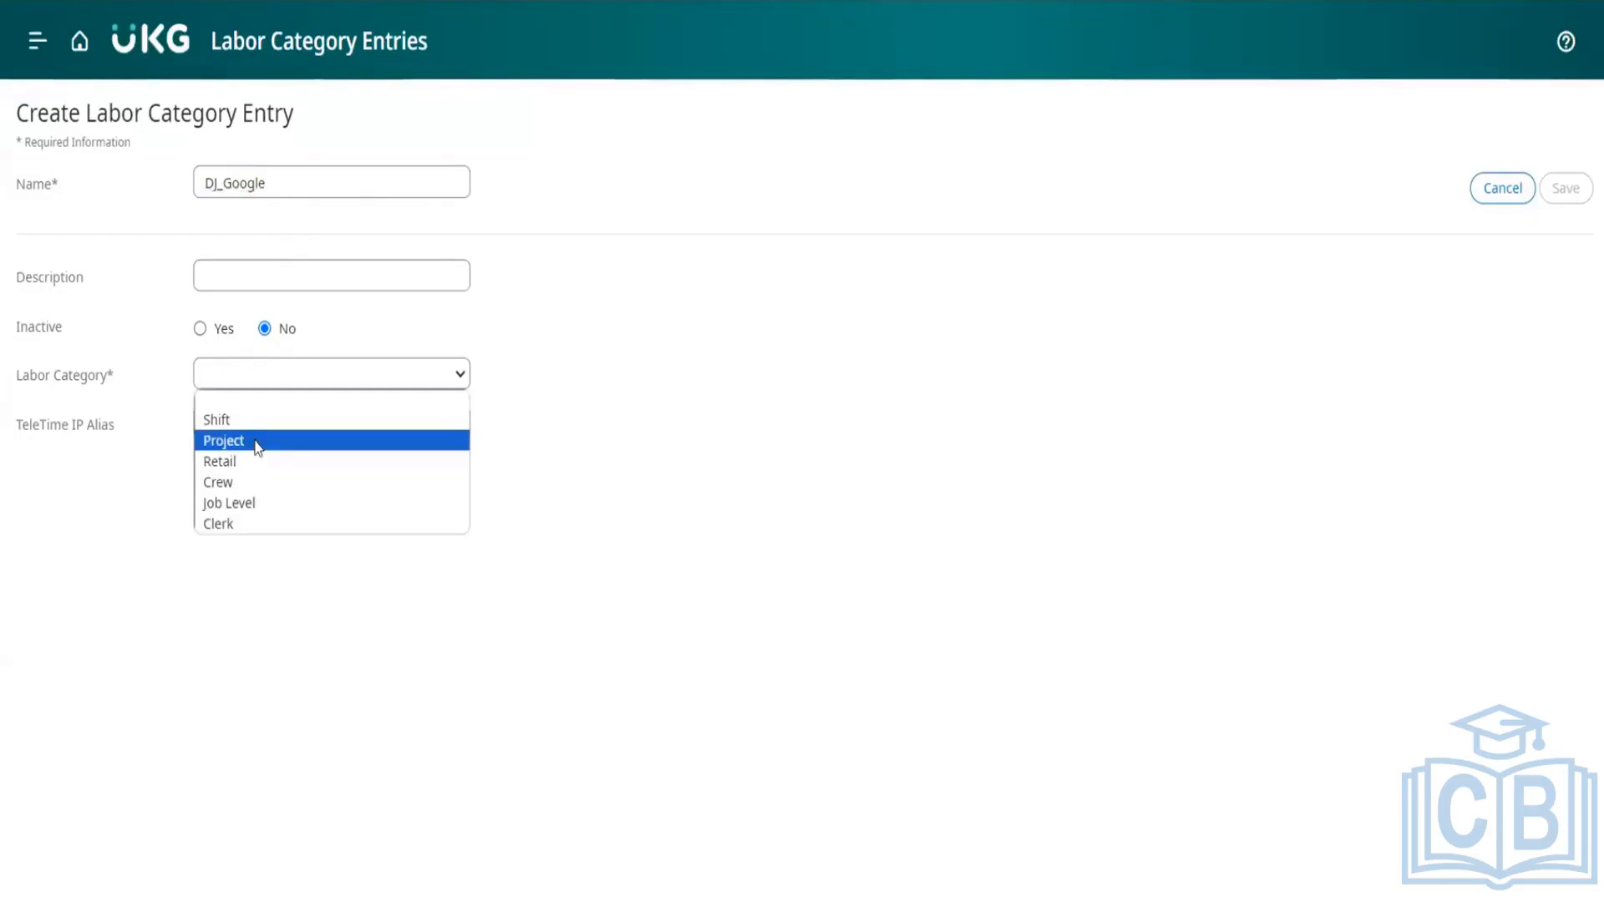
{"action": "left_click", "coordinate": [258, 443]}
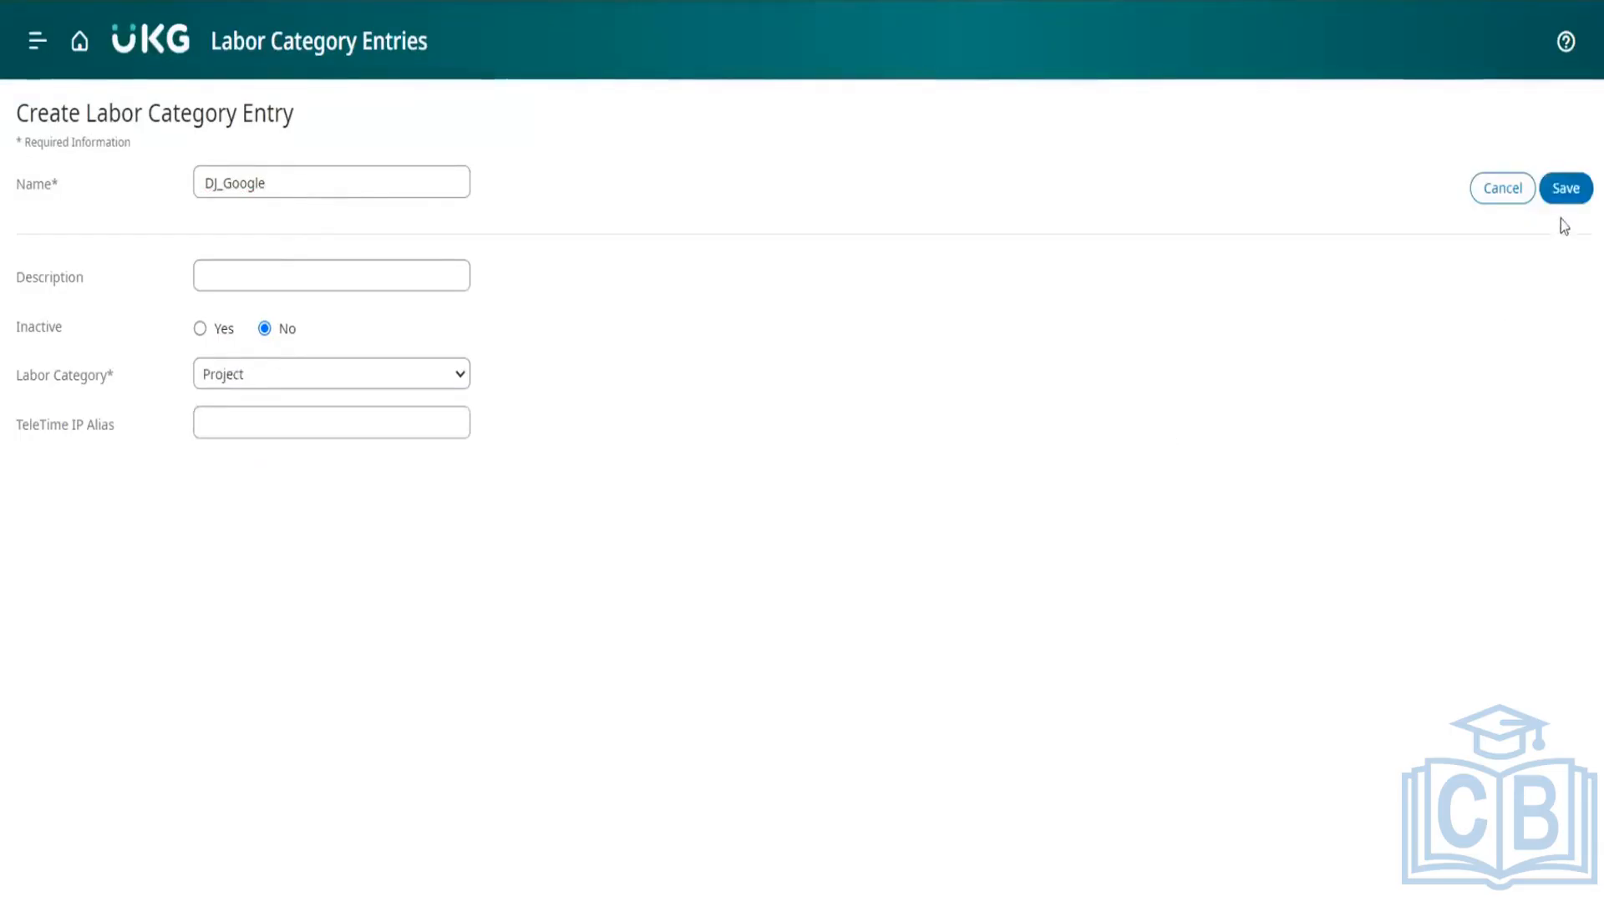
{"action": "left_click", "coordinate": [1567, 188]}
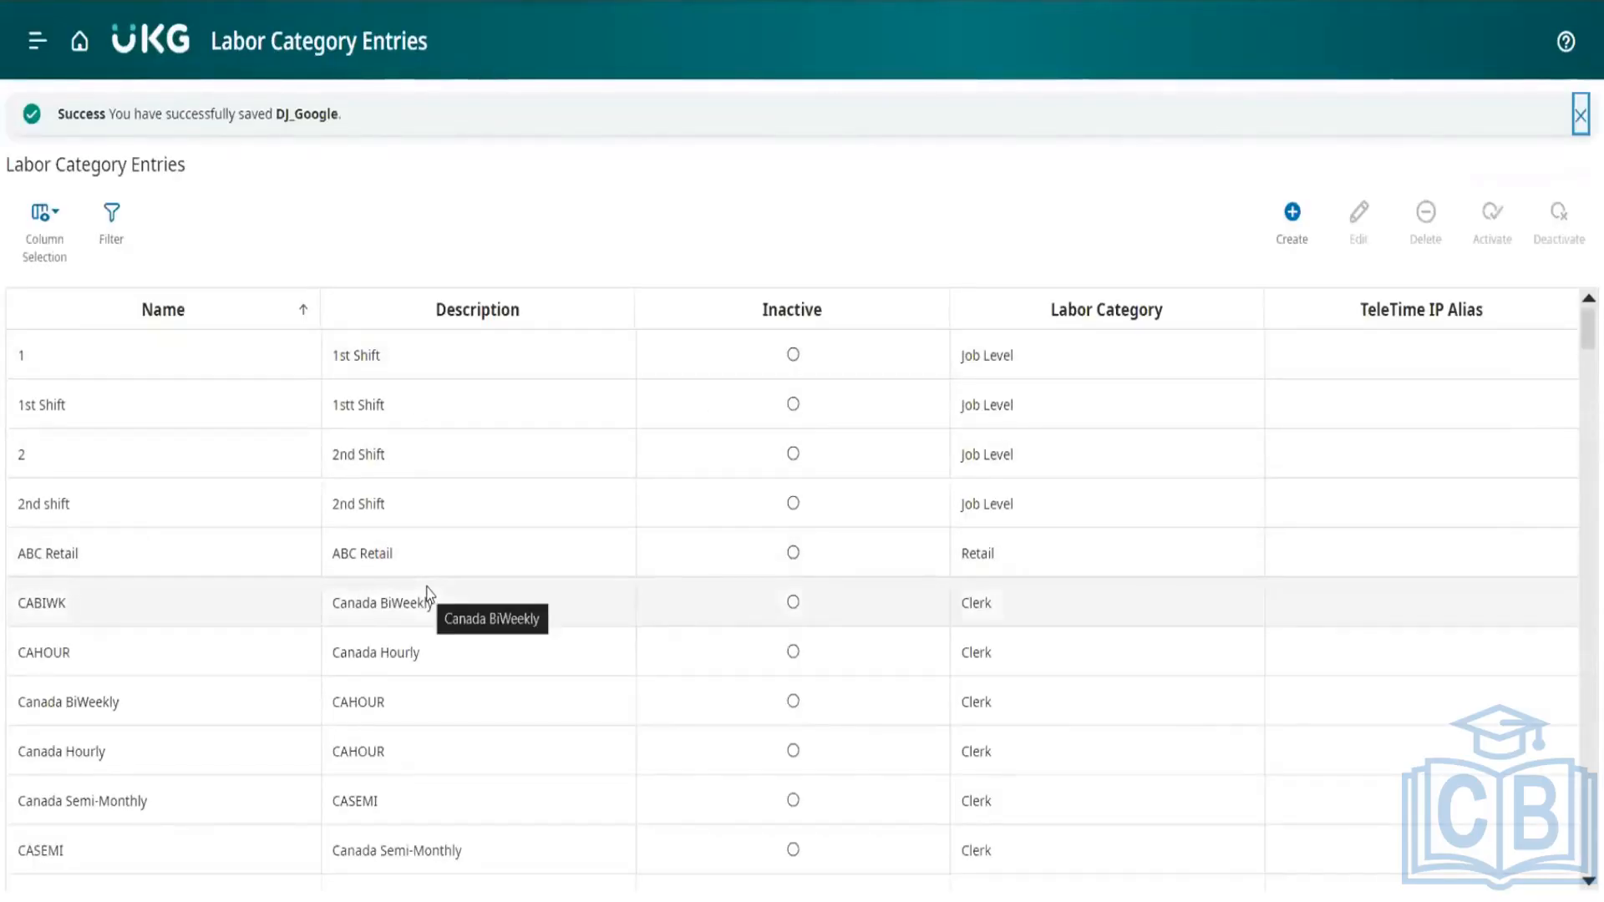
- Filter the labor category entries by the name "DJ" to review the created entries
{"action": "left_click", "coordinate": [111, 216]}
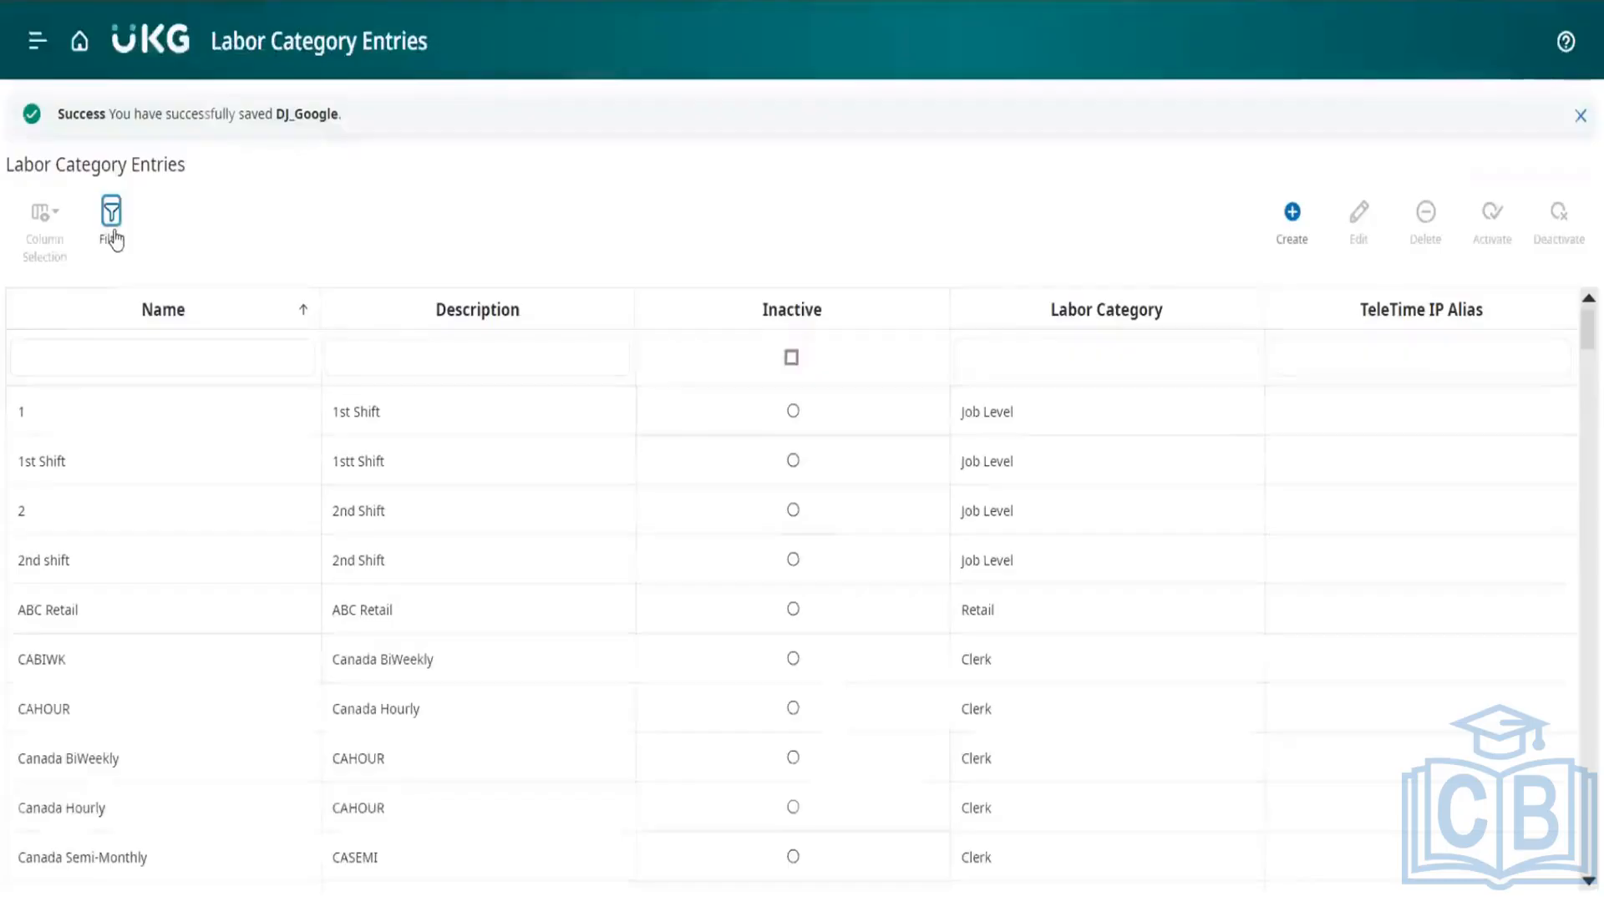
{"action": "left_click", "coordinate": [133, 349]}
{"action": "type", "text": "DJ"}
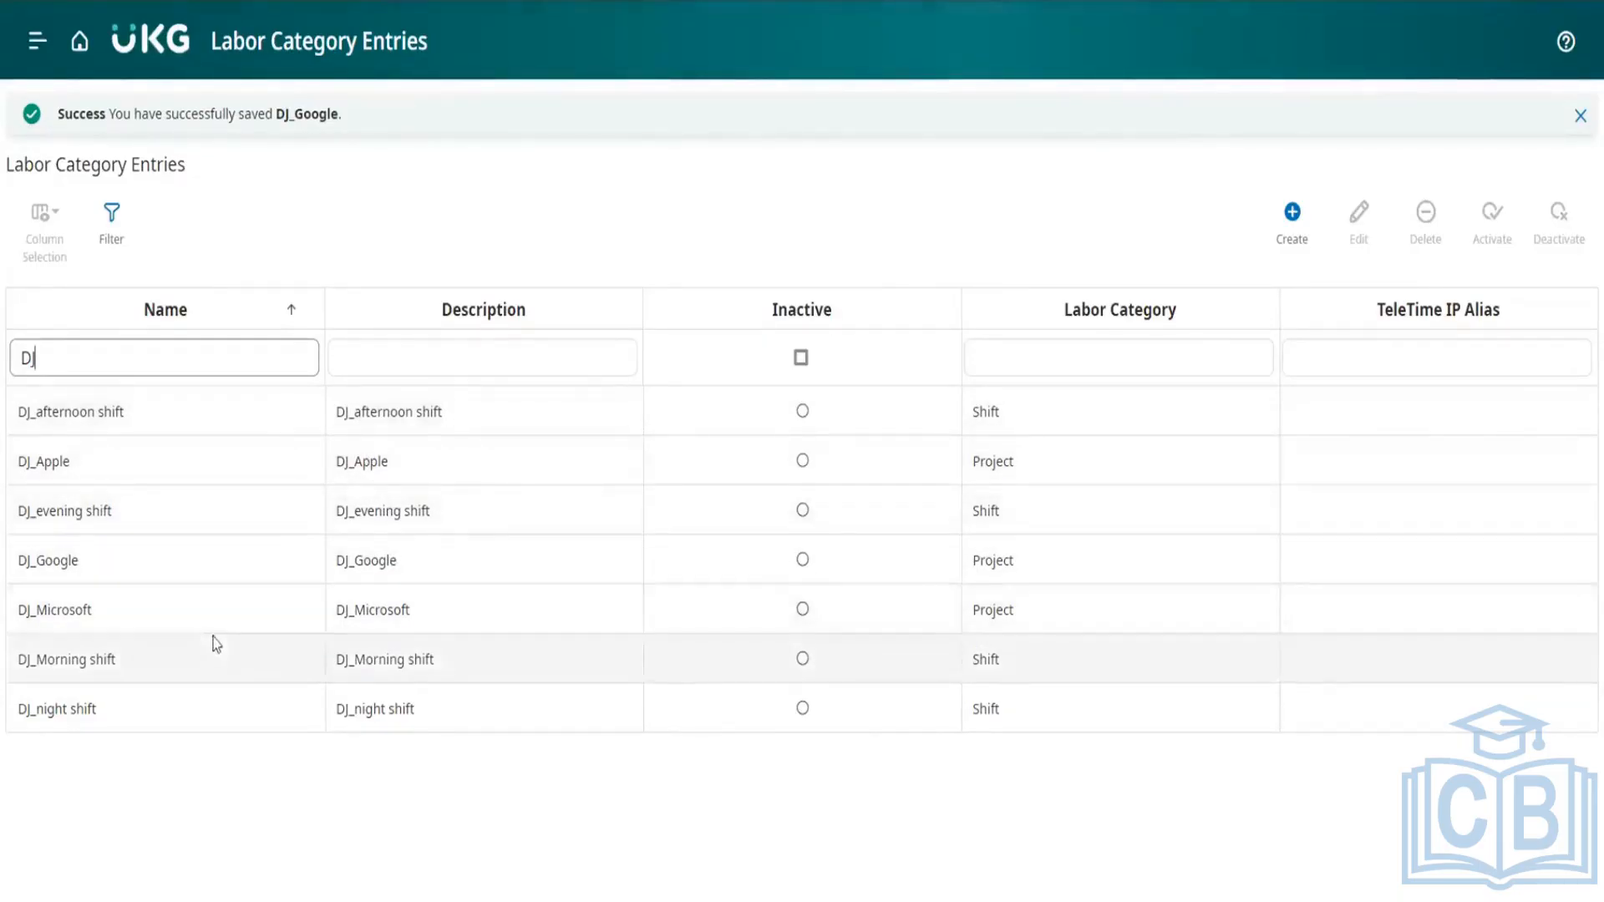
{"action": "left_click", "coordinate": [547, 239]}
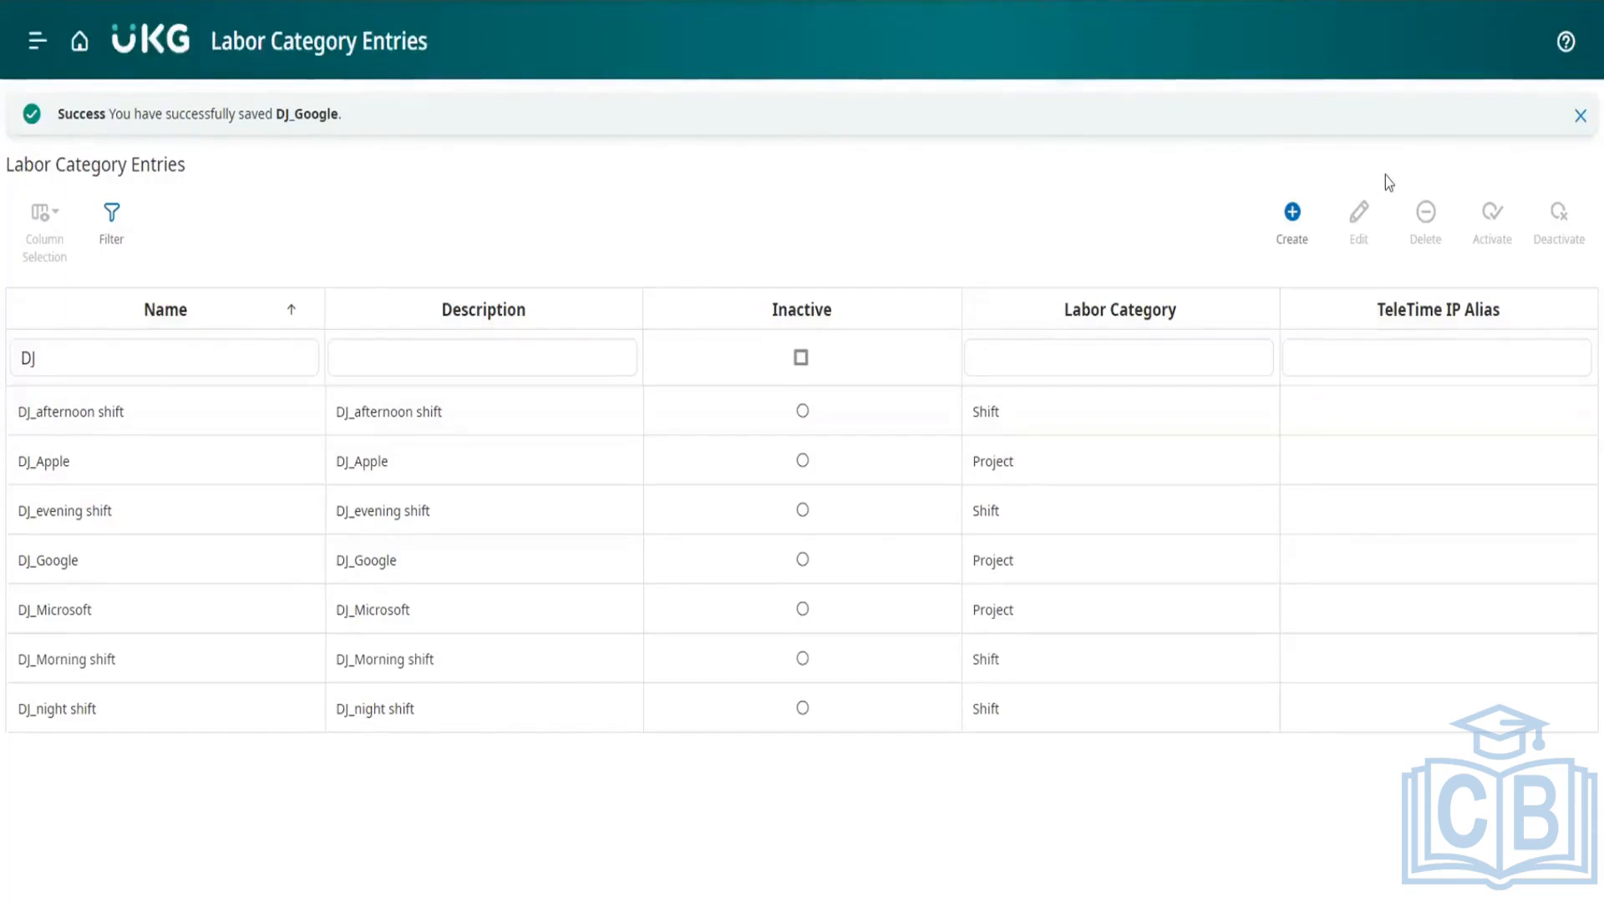
- Open the Labor Category Entry Lists setup and start a new list for the Shift labor category
{"action": "left_click", "coordinate": [80, 43]}
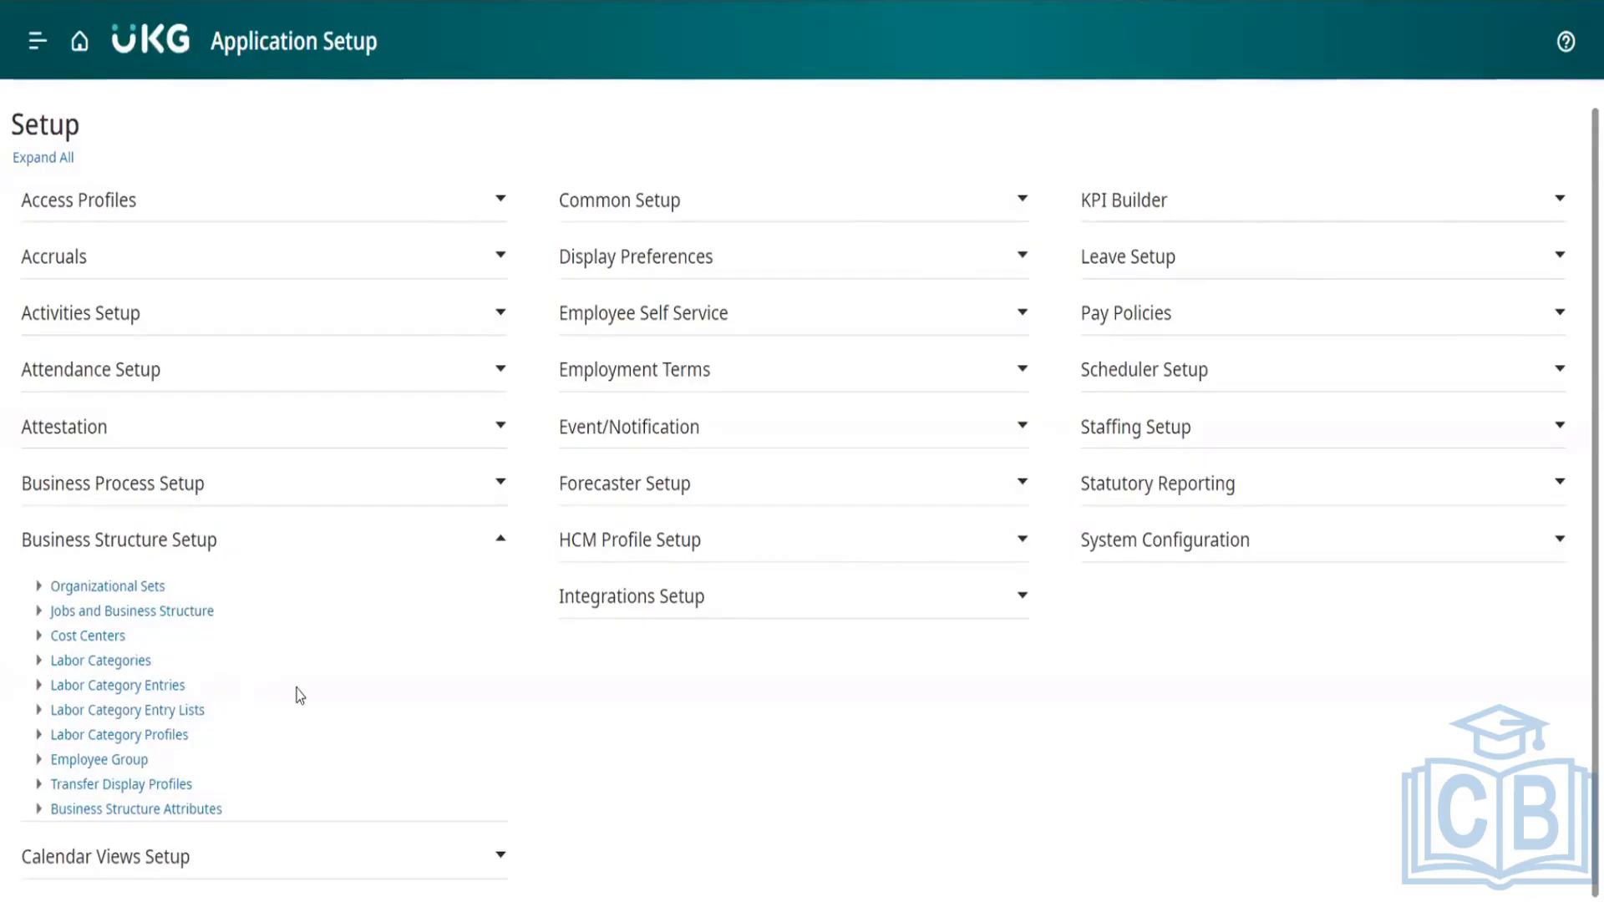
{"action": "left_click", "coordinate": [182, 714]}
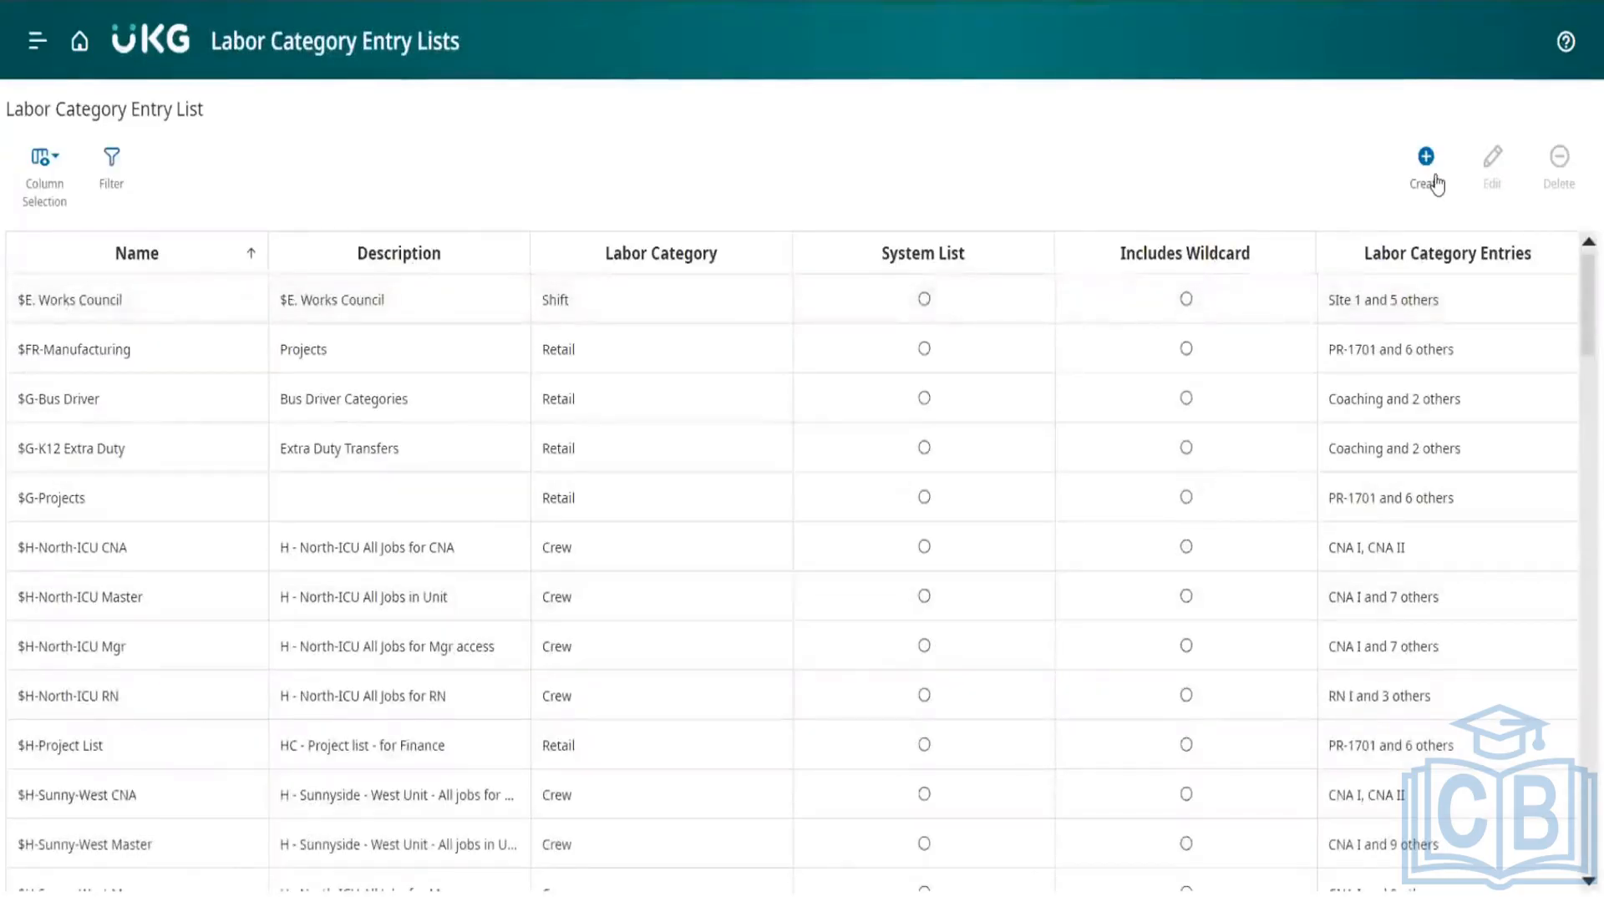
{"action": "left_click", "coordinate": [1428, 175]}
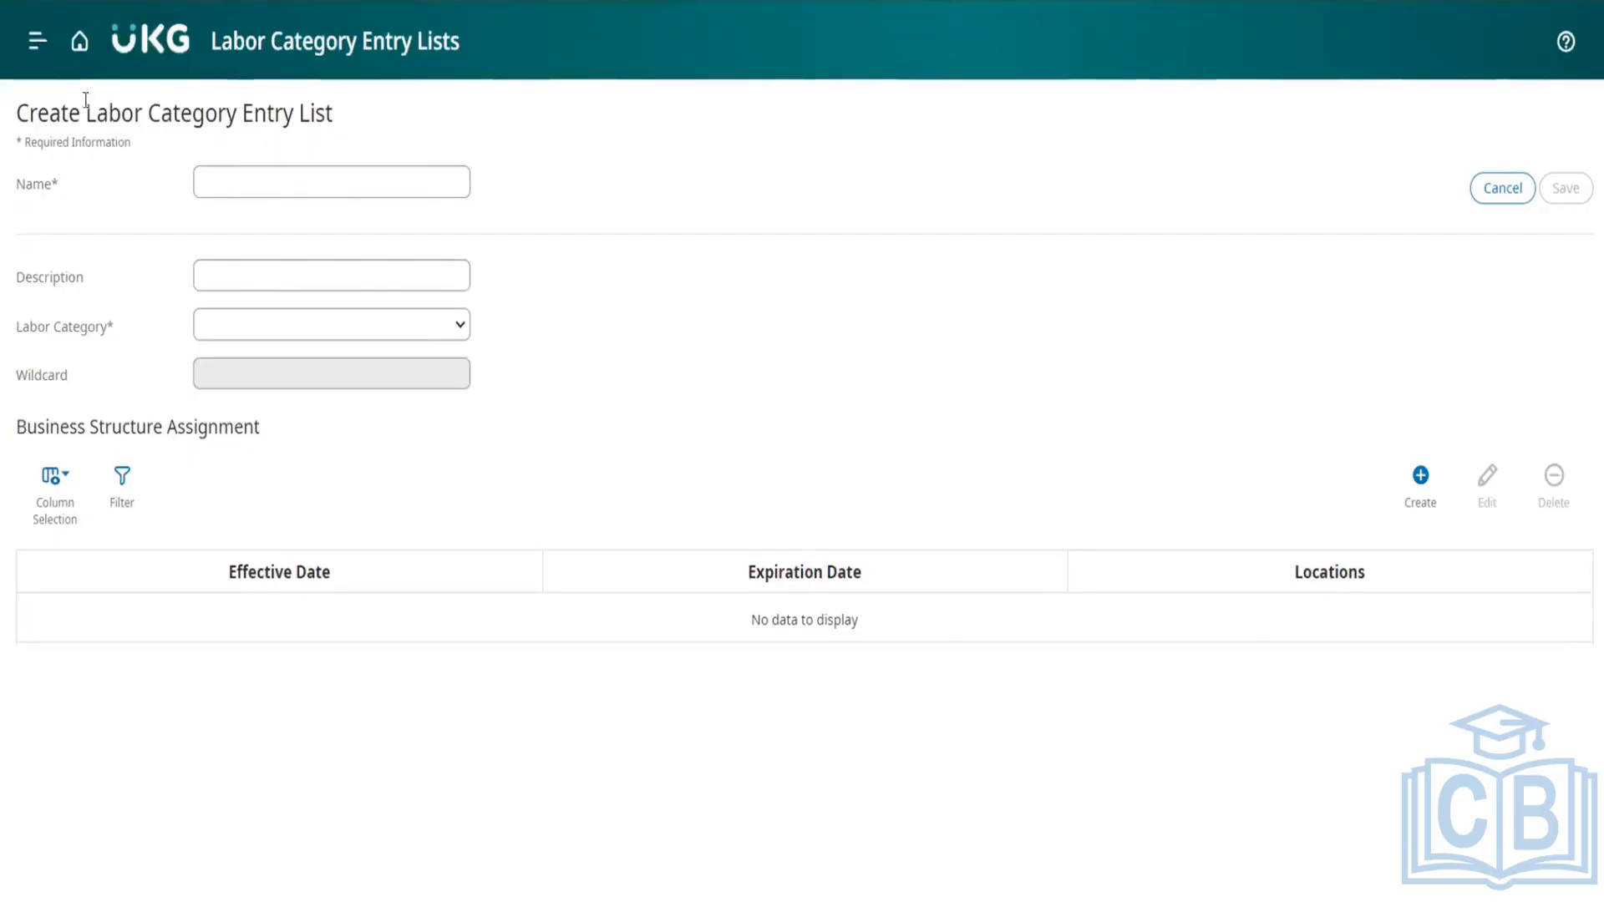
{"action": "left_click", "coordinate": [330, 330]}
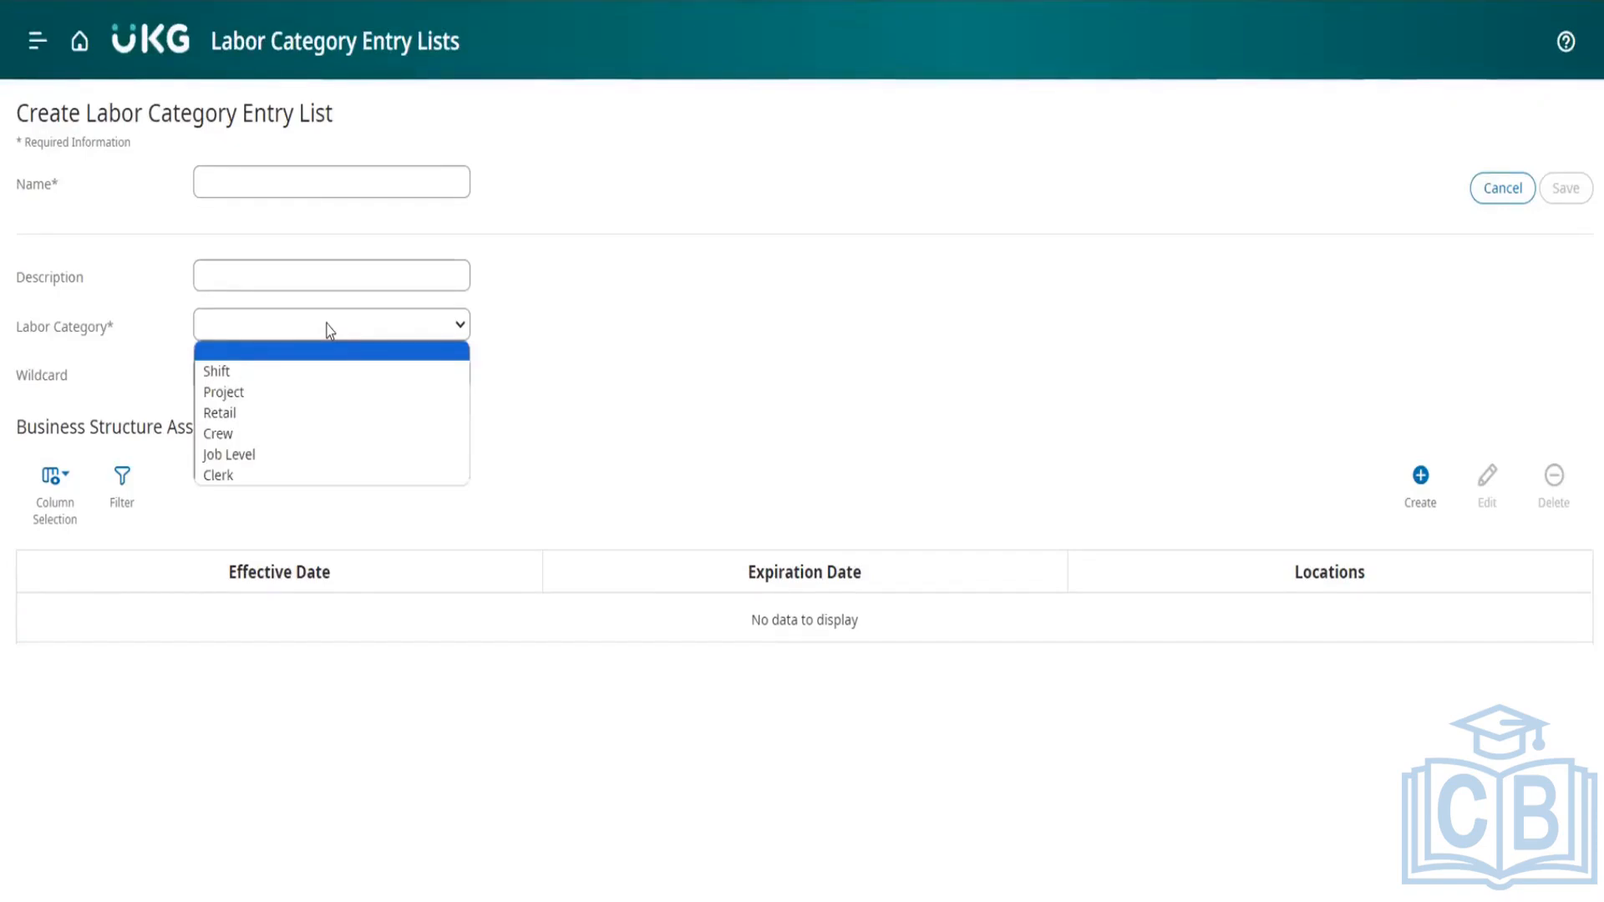
{"action": "left_click", "coordinate": [284, 379]}
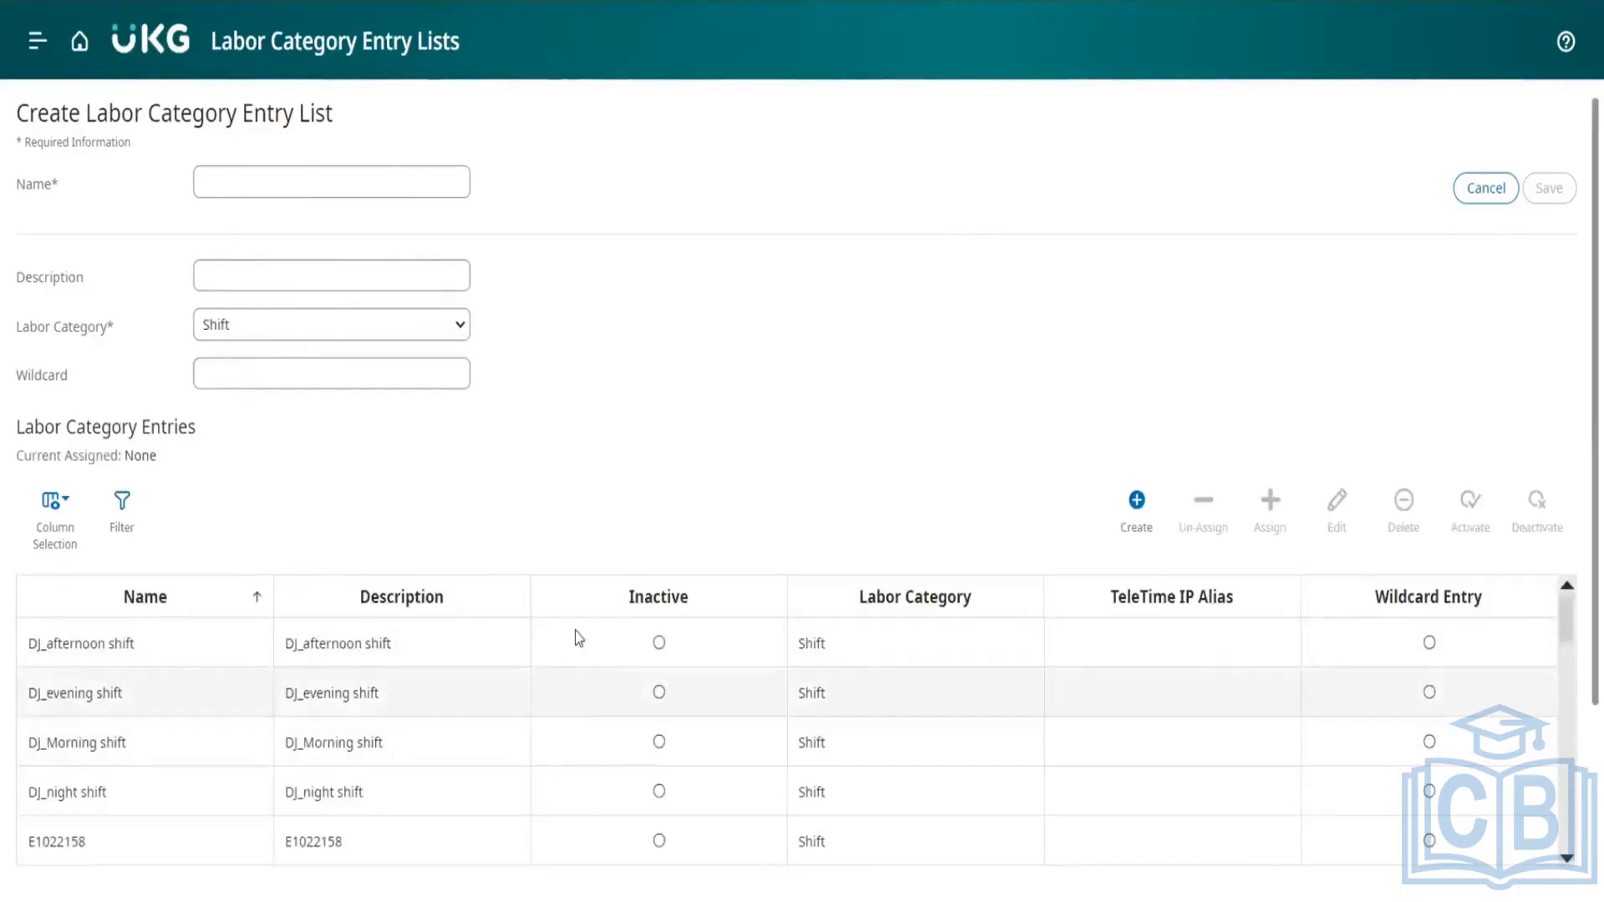
- Assign the DJ_Morning shift and DJ_afternoon shift entries to the new labor category entry list
{"action": "scroll", "coordinate": [635, 508], "scroll_direction": "down", "scroll_amount": 1}
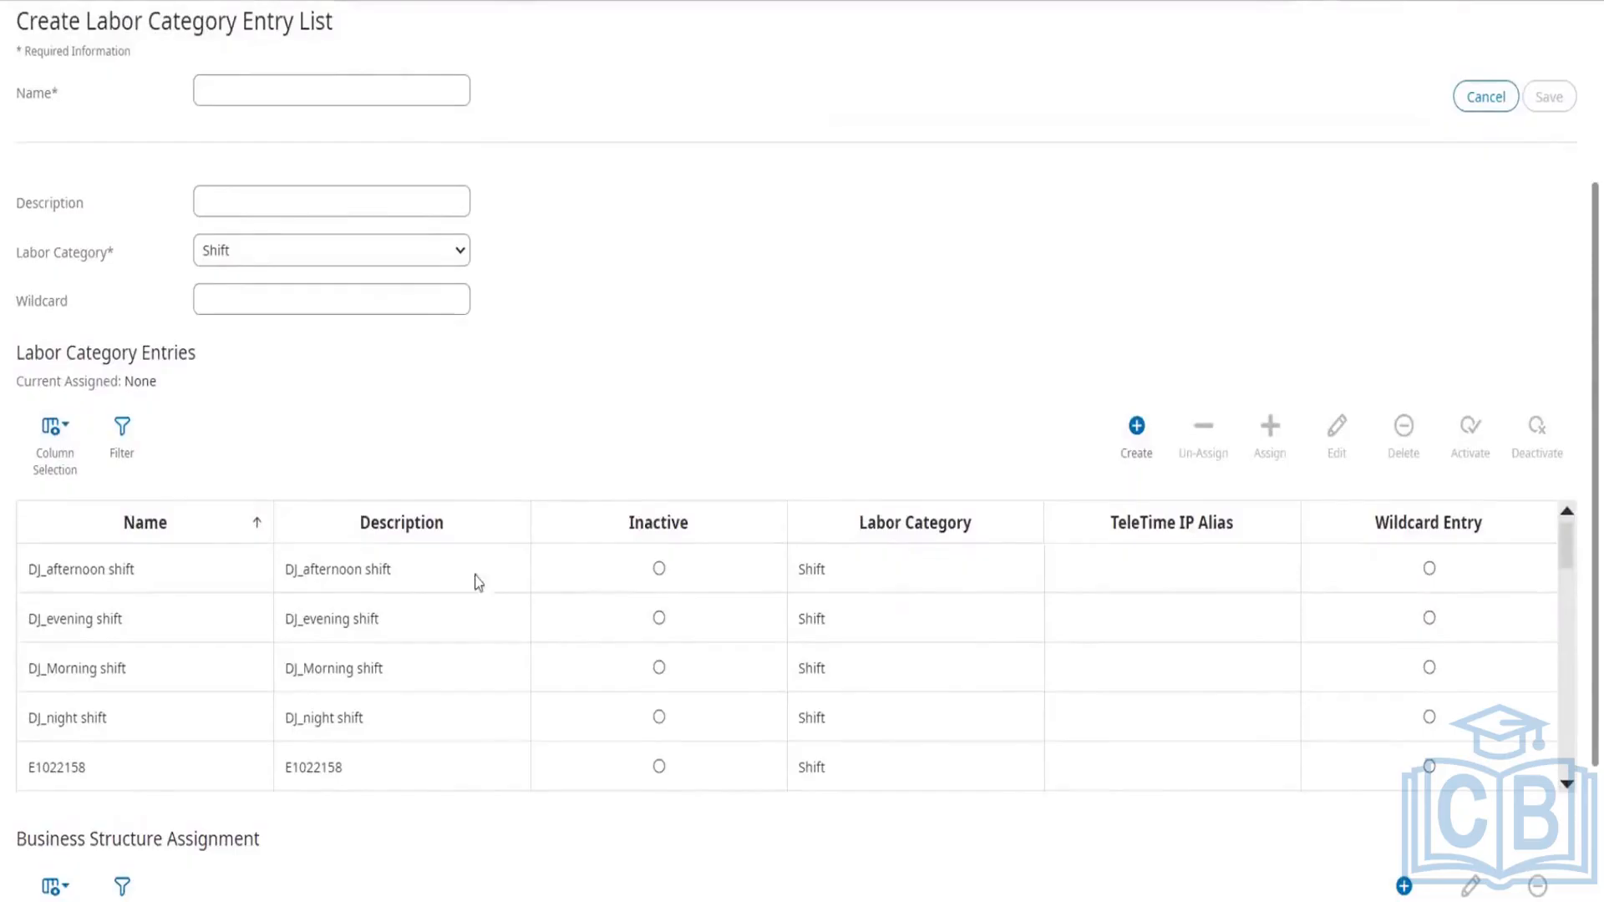
{"action": "left_click", "coordinate": [203, 722]}
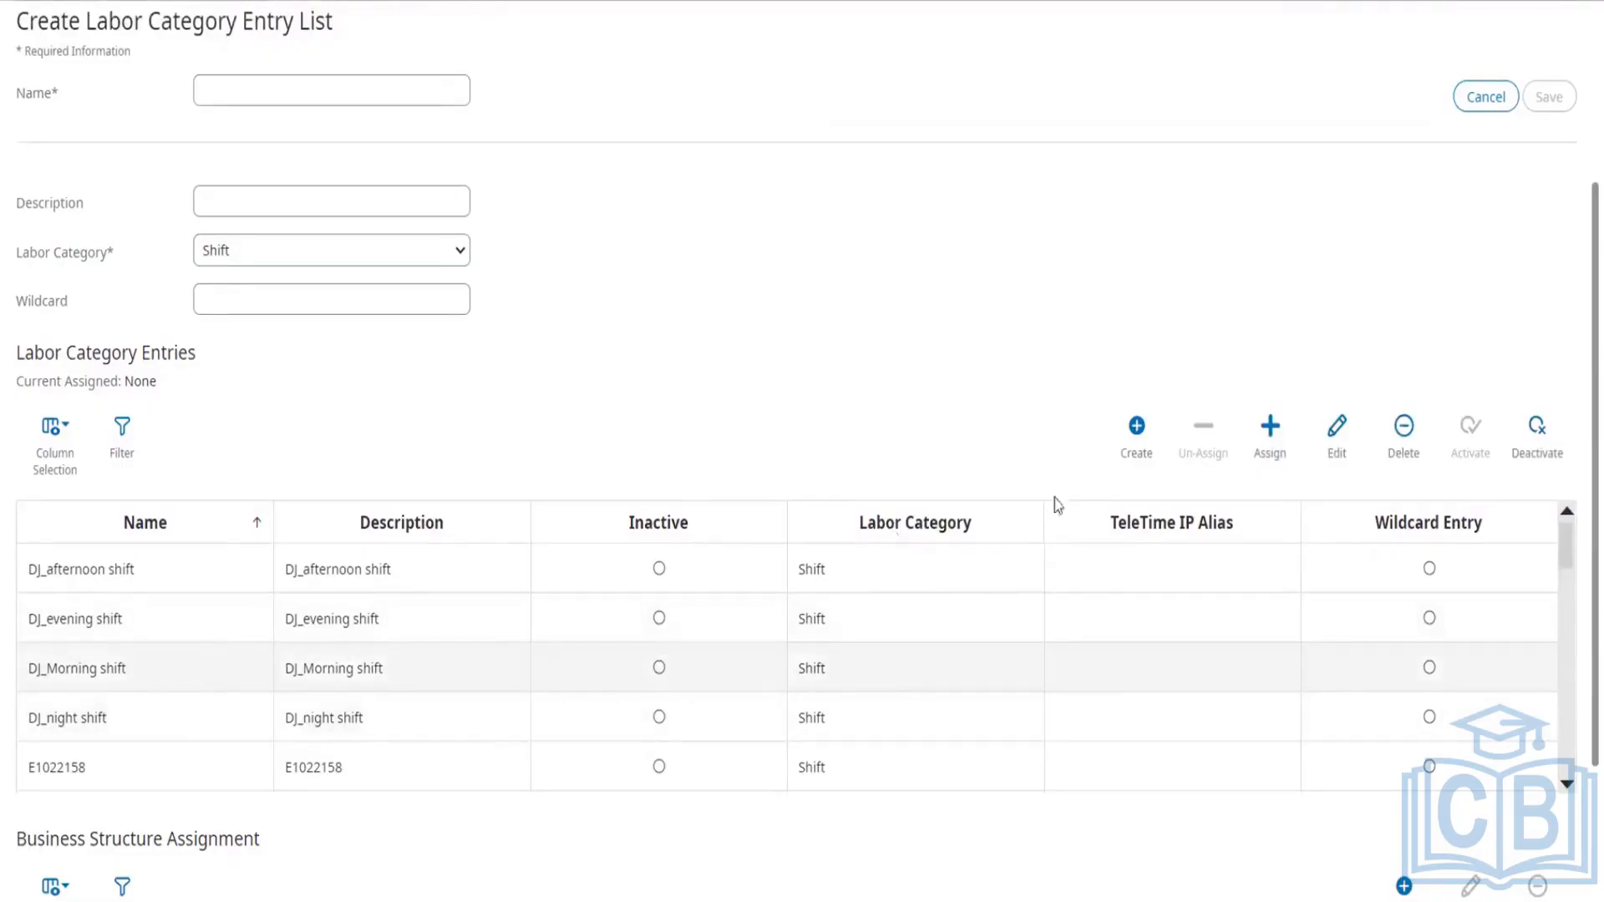
{"action": "left_click", "coordinate": [1279, 449]}
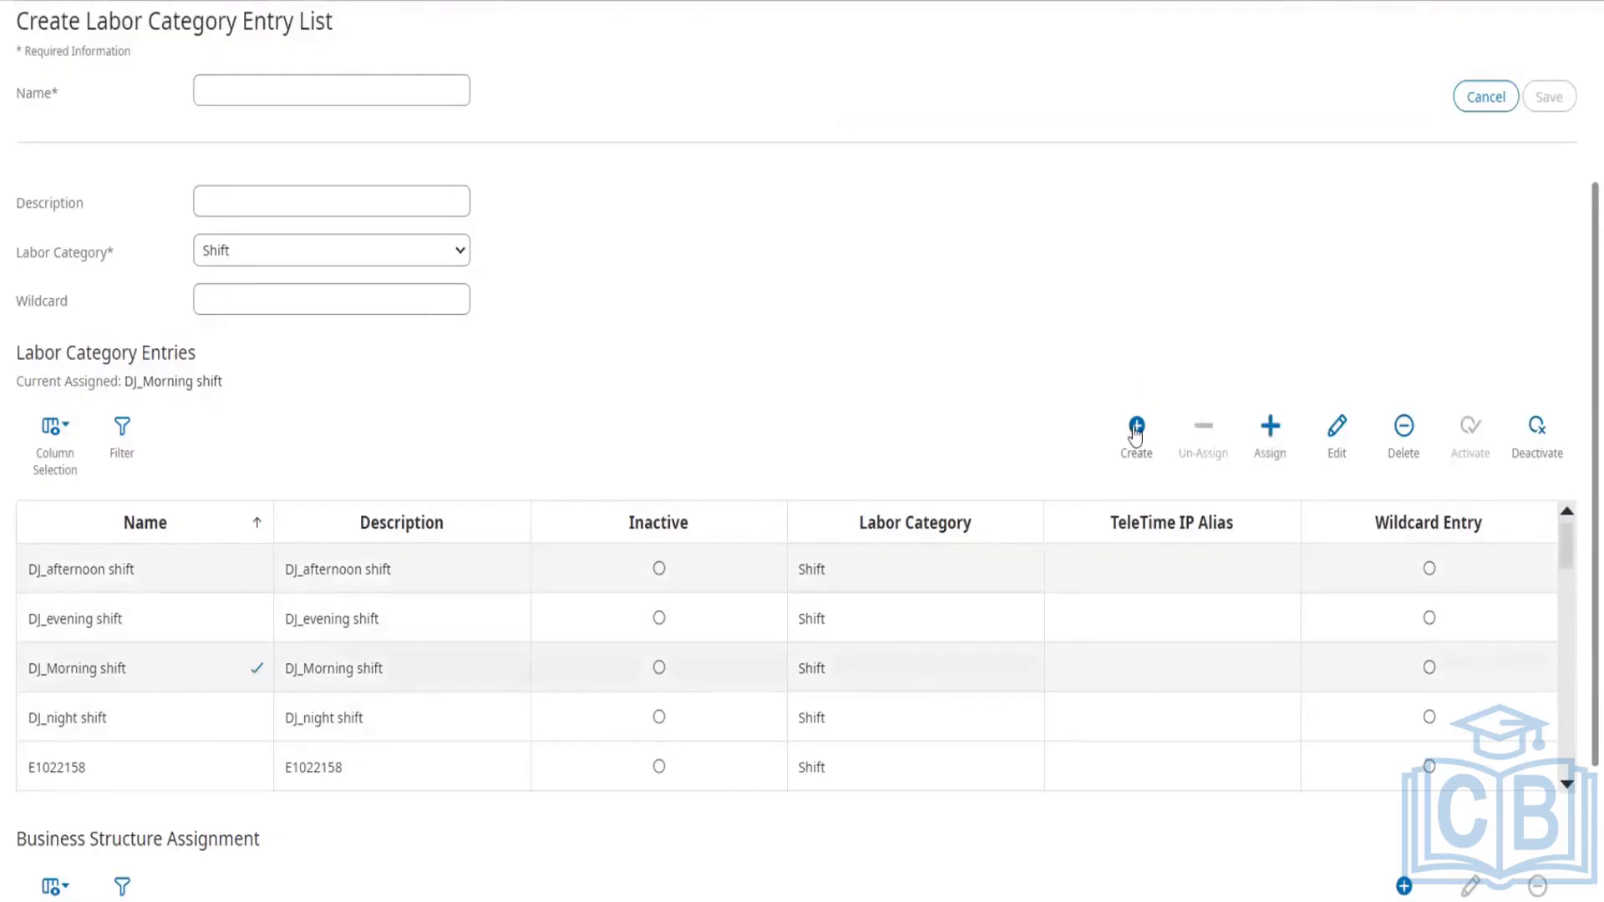
{"action": "left_click", "coordinate": [1281, 449]}
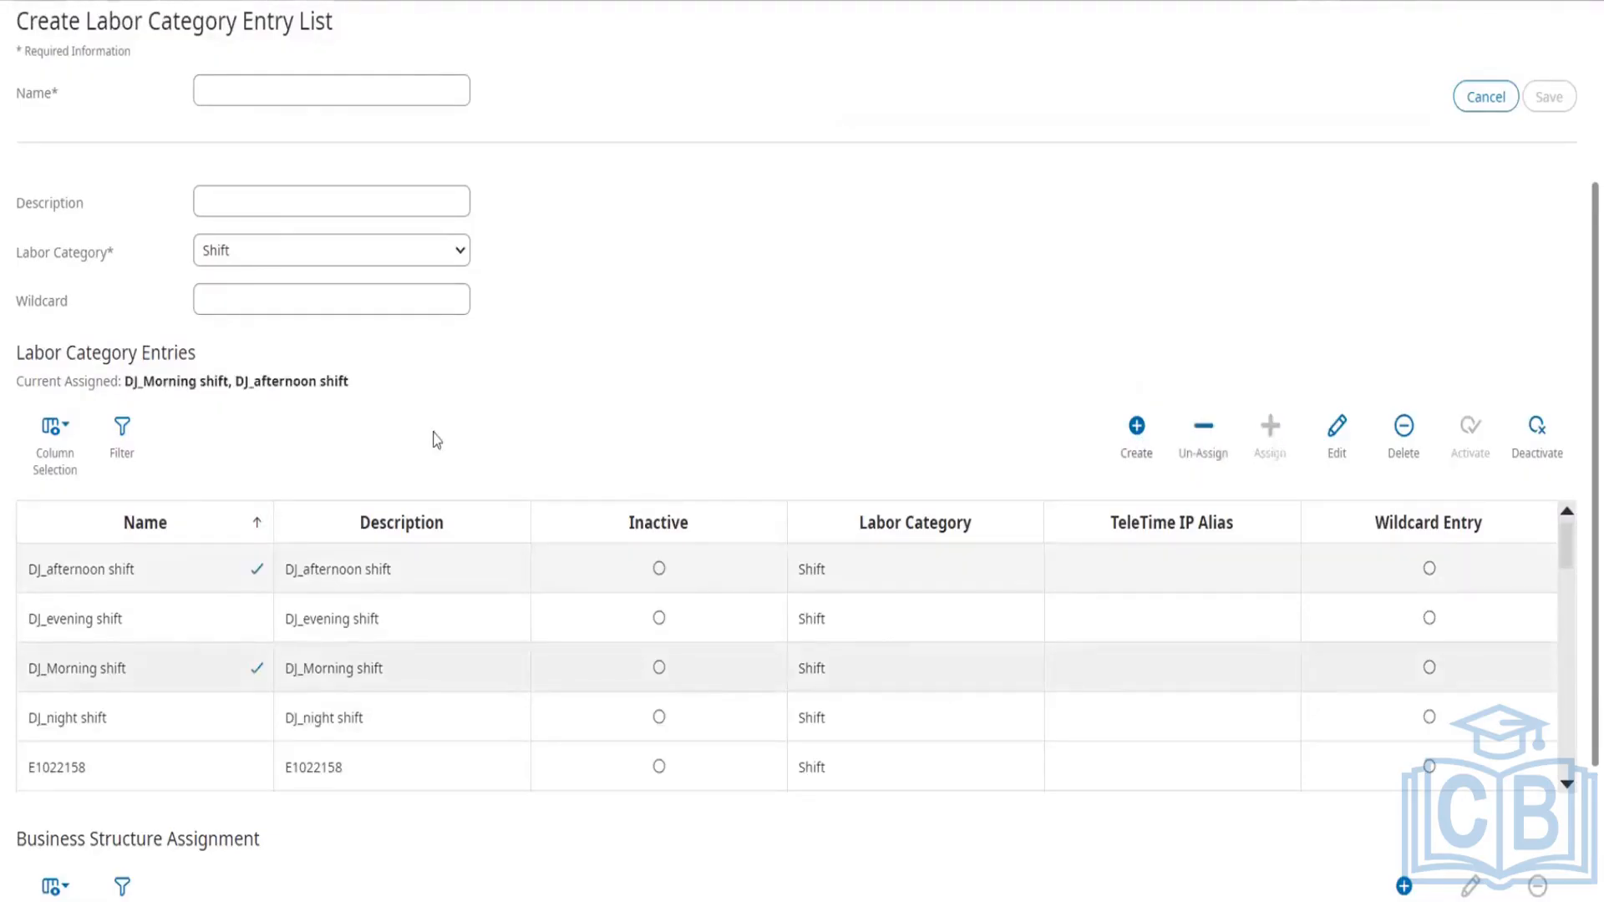
- Name the labor category entry list "DJ_Day shifts" and save it
{"action": "scroll", "coordinate": [434, 440], "scroll_direction": "up", "scroll_amount": 2}
{"action": "left_click", "coordinate": [305, 186]}
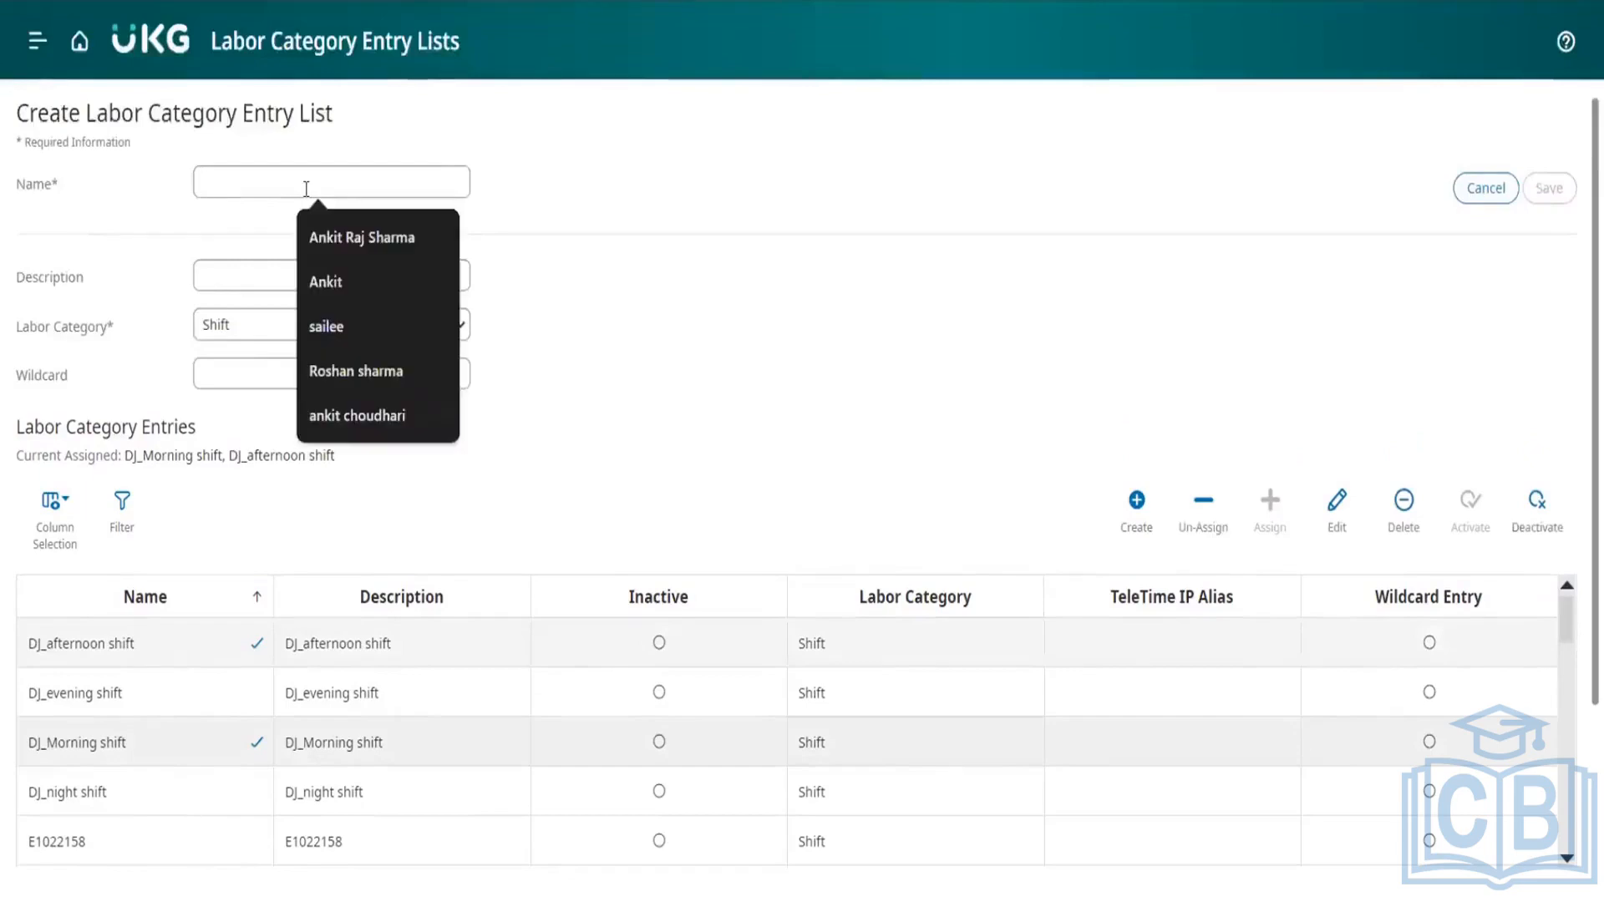
{"action": "type", "text": "DJ_"}
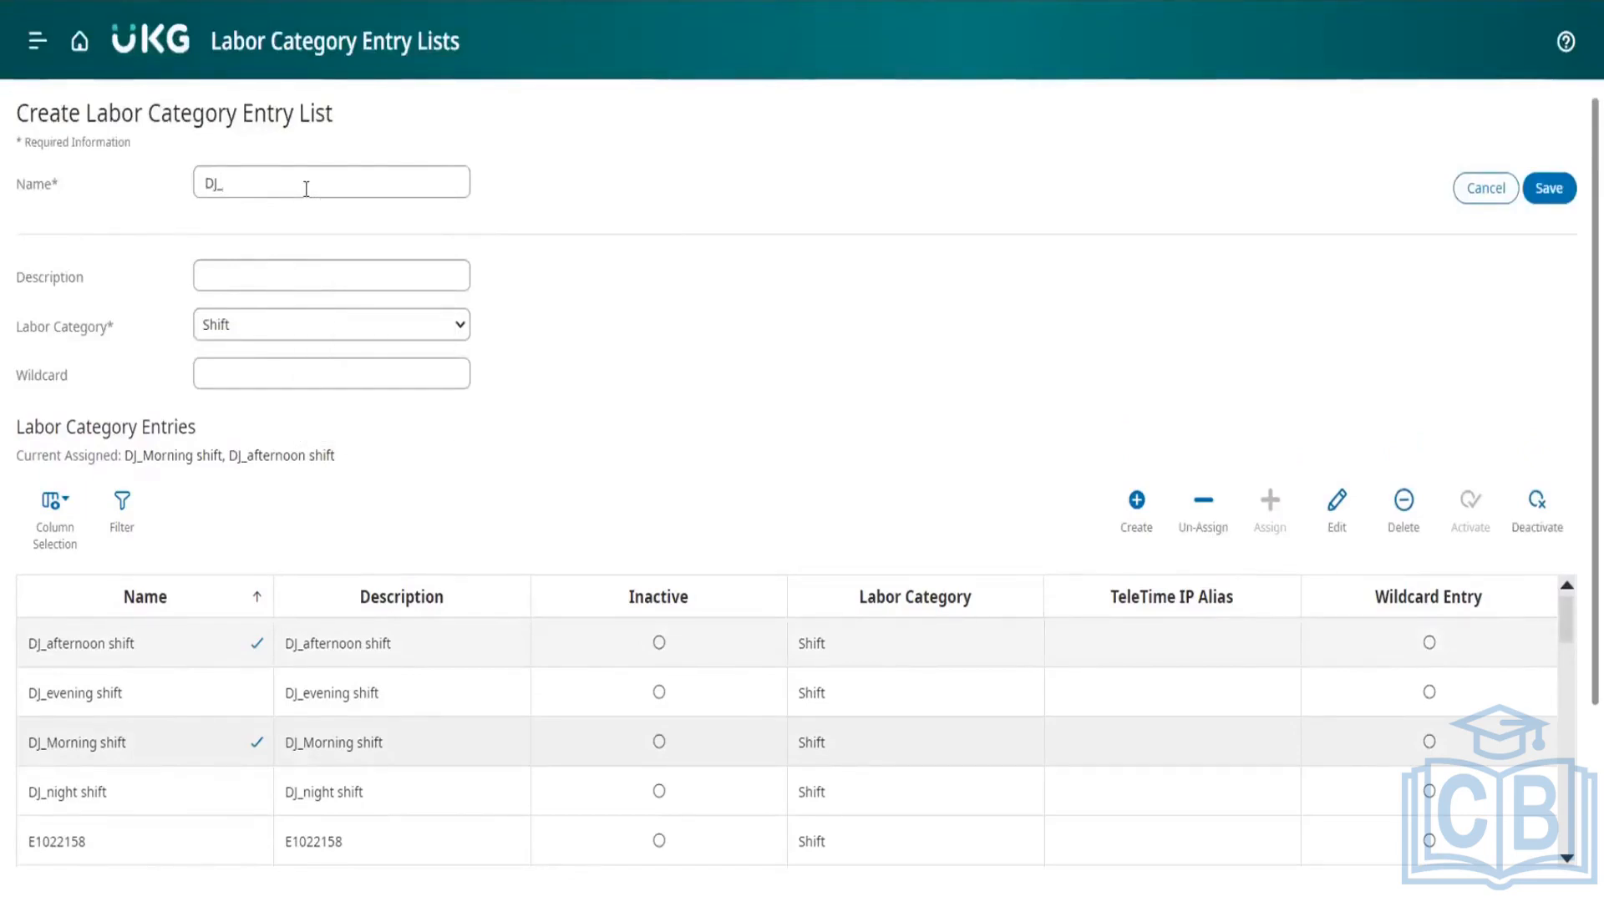
{"action": "type", "text": "D"}
{"action": "type", "text": "ay sho"}
{"action": "type", "text": "fts"}
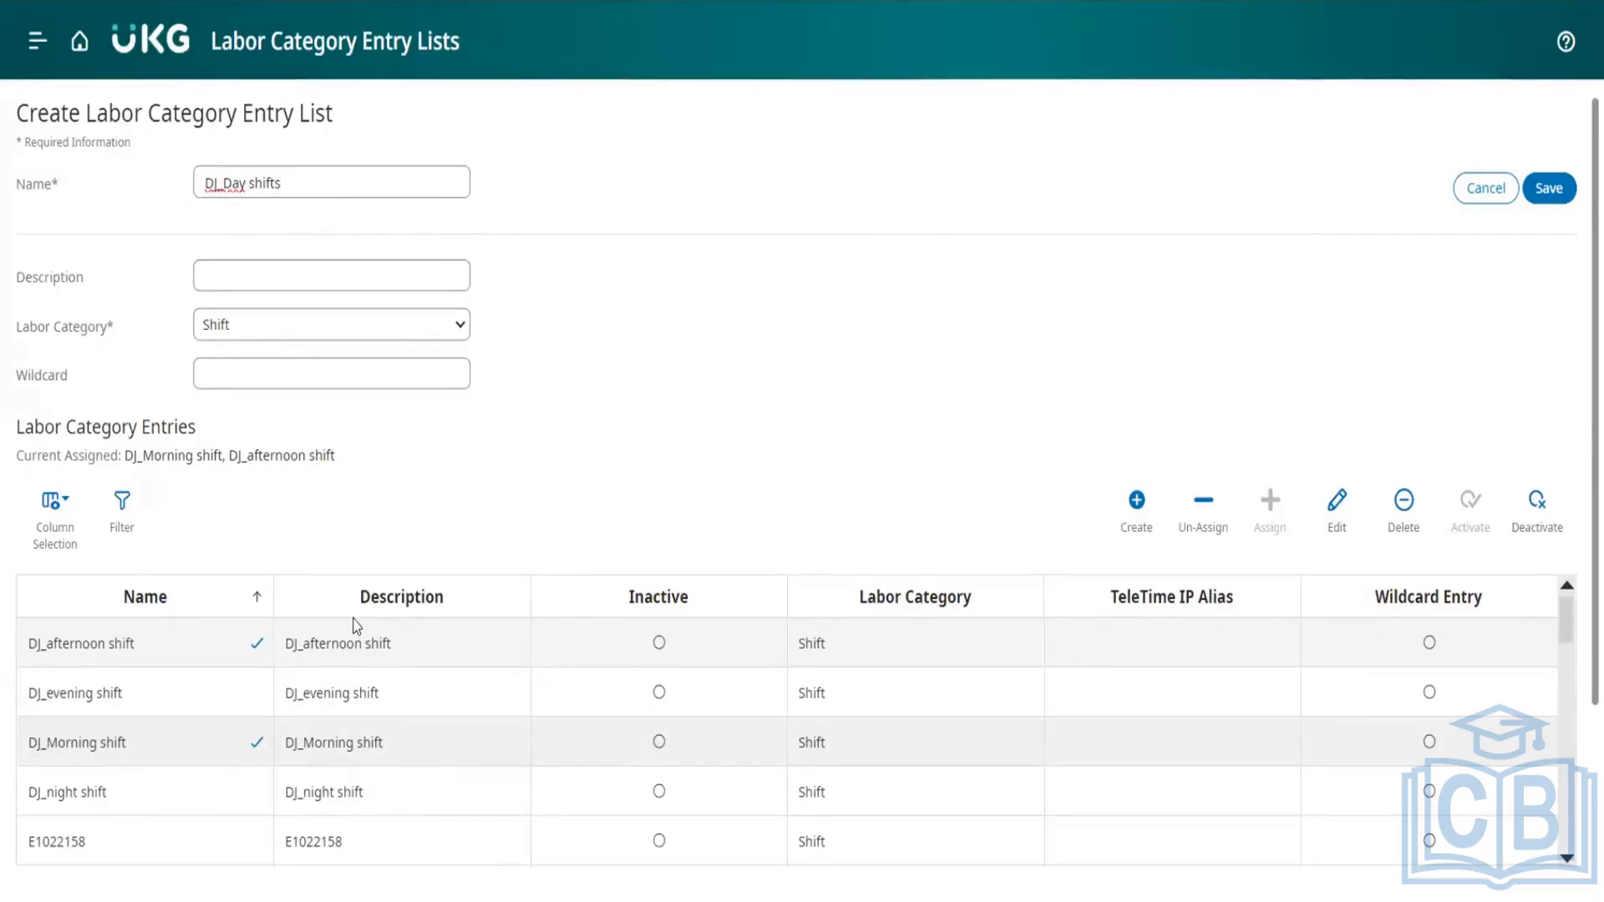
{"action": "left_click", "coordinate": [1559, 191]}
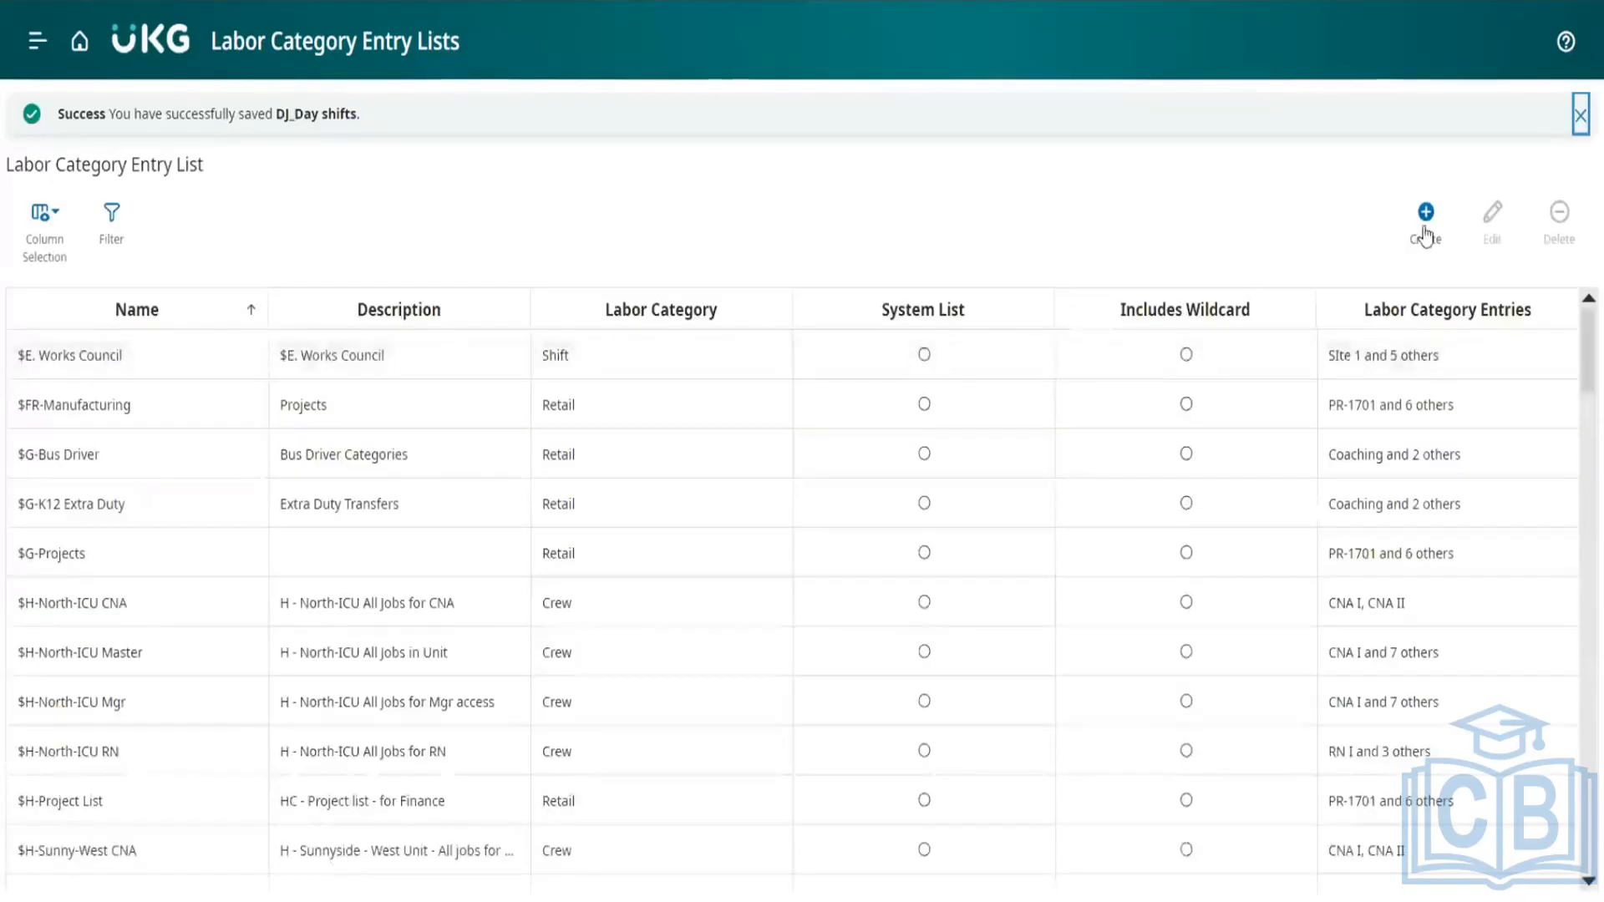
- Start a new labor category entry list named "DJ_Night shifts" for the Shift labor category
{"action": "left_click", "coordinate": [1423, 228]}
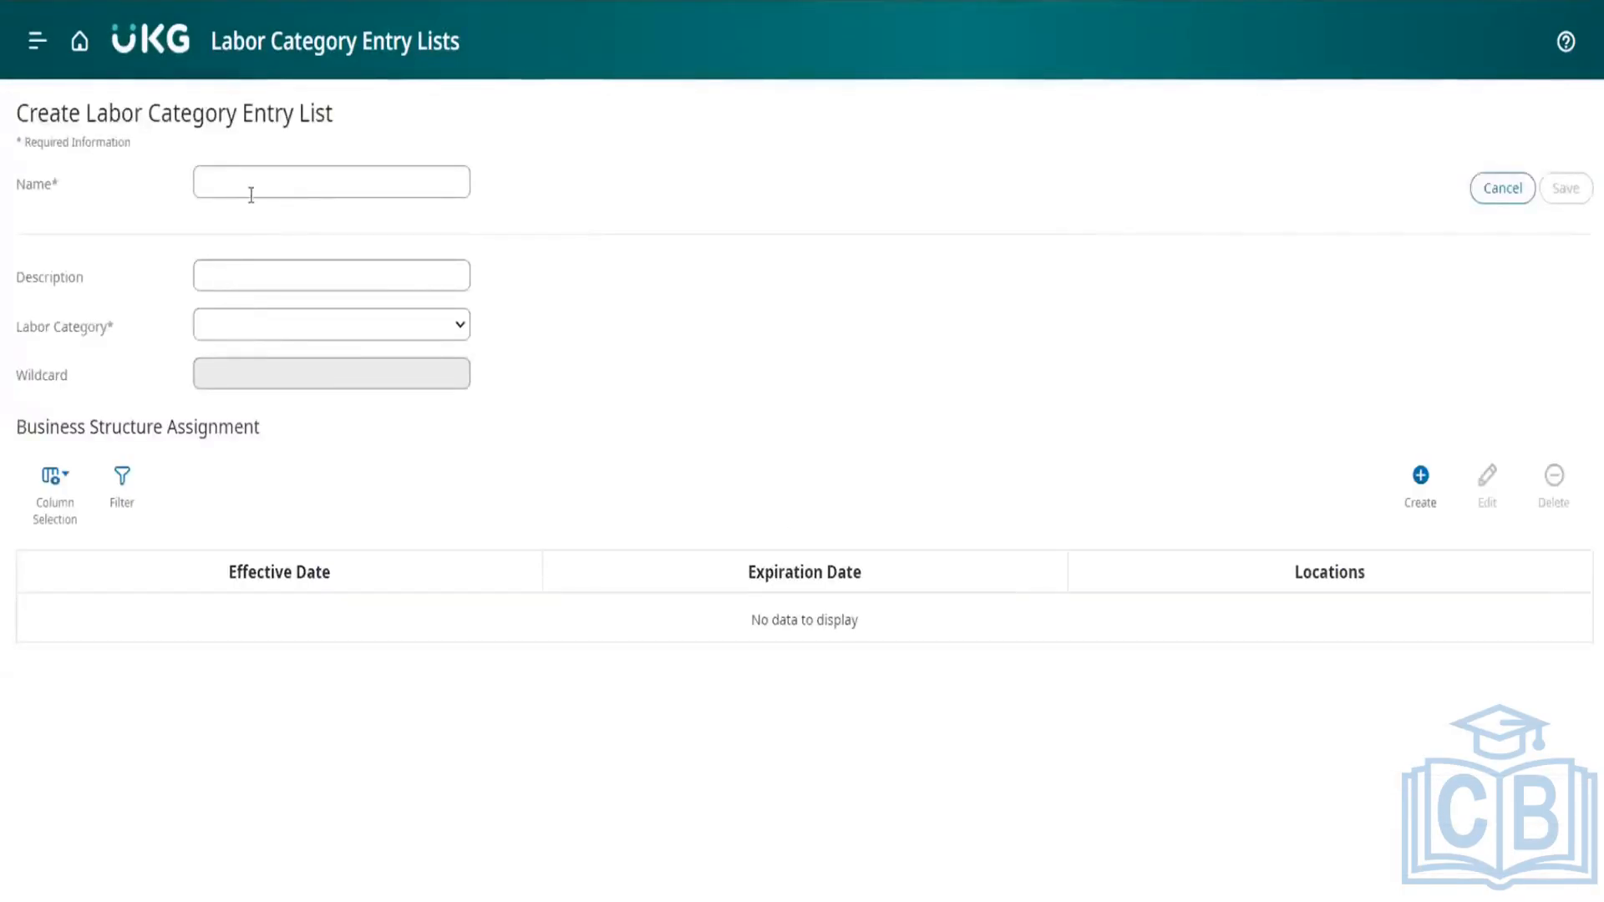
{"action": "left_click", "coordinate": [255, 183]}
{"action": "type", "text": "DJ Night shifts"}
{"action": "left_click", "coordinate": [351, 325]}
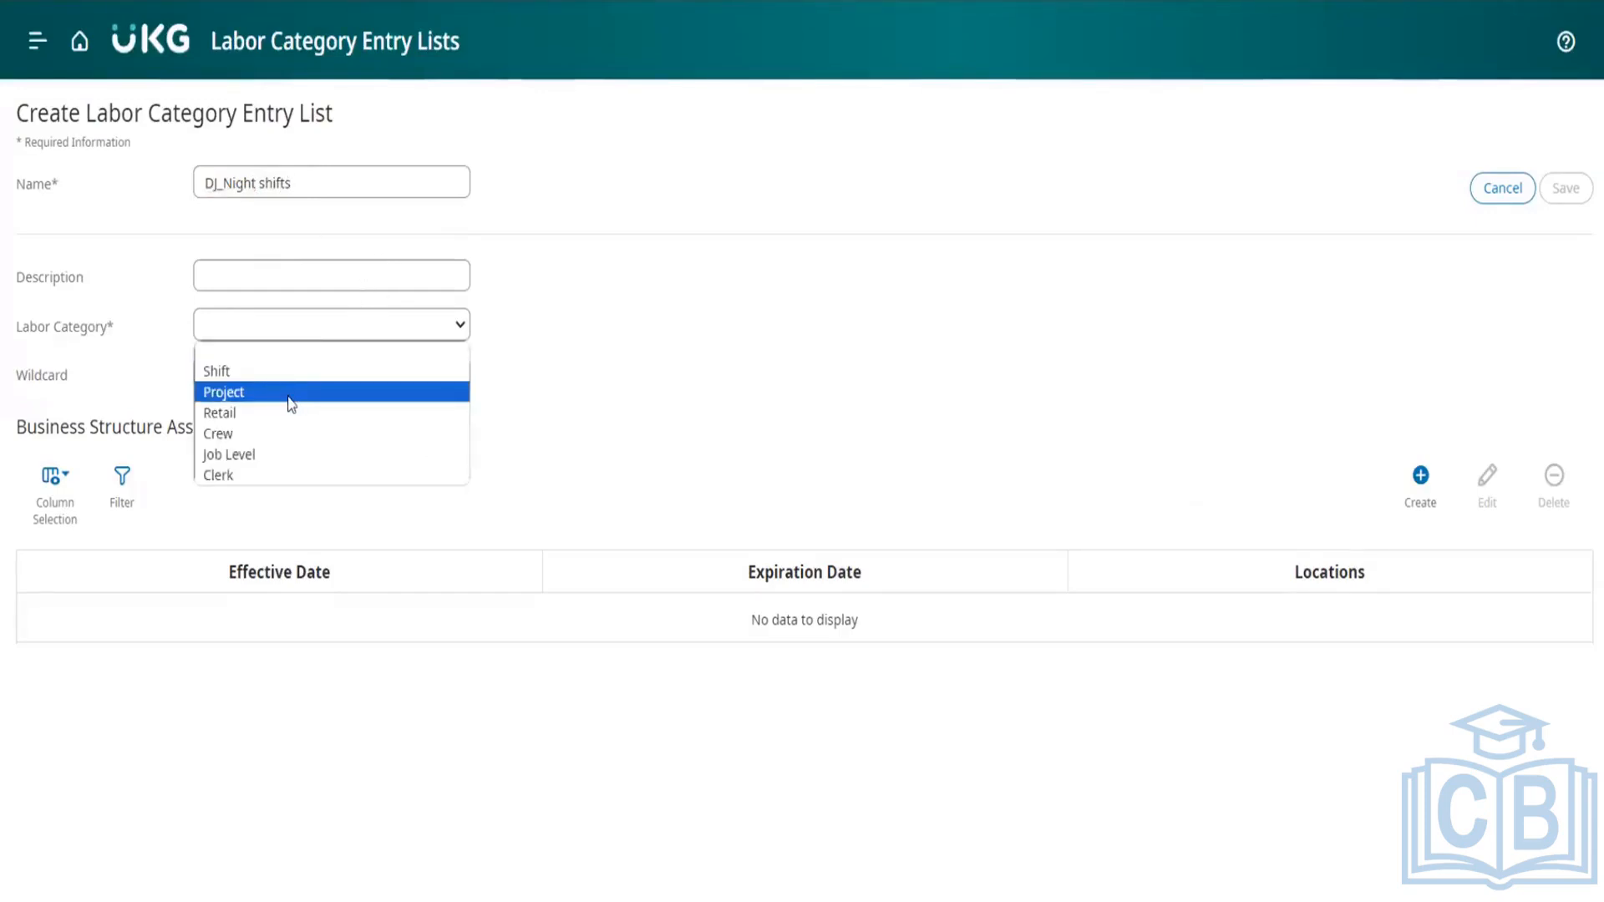
{"action": "left_click", "coordinate": [282, 371]}
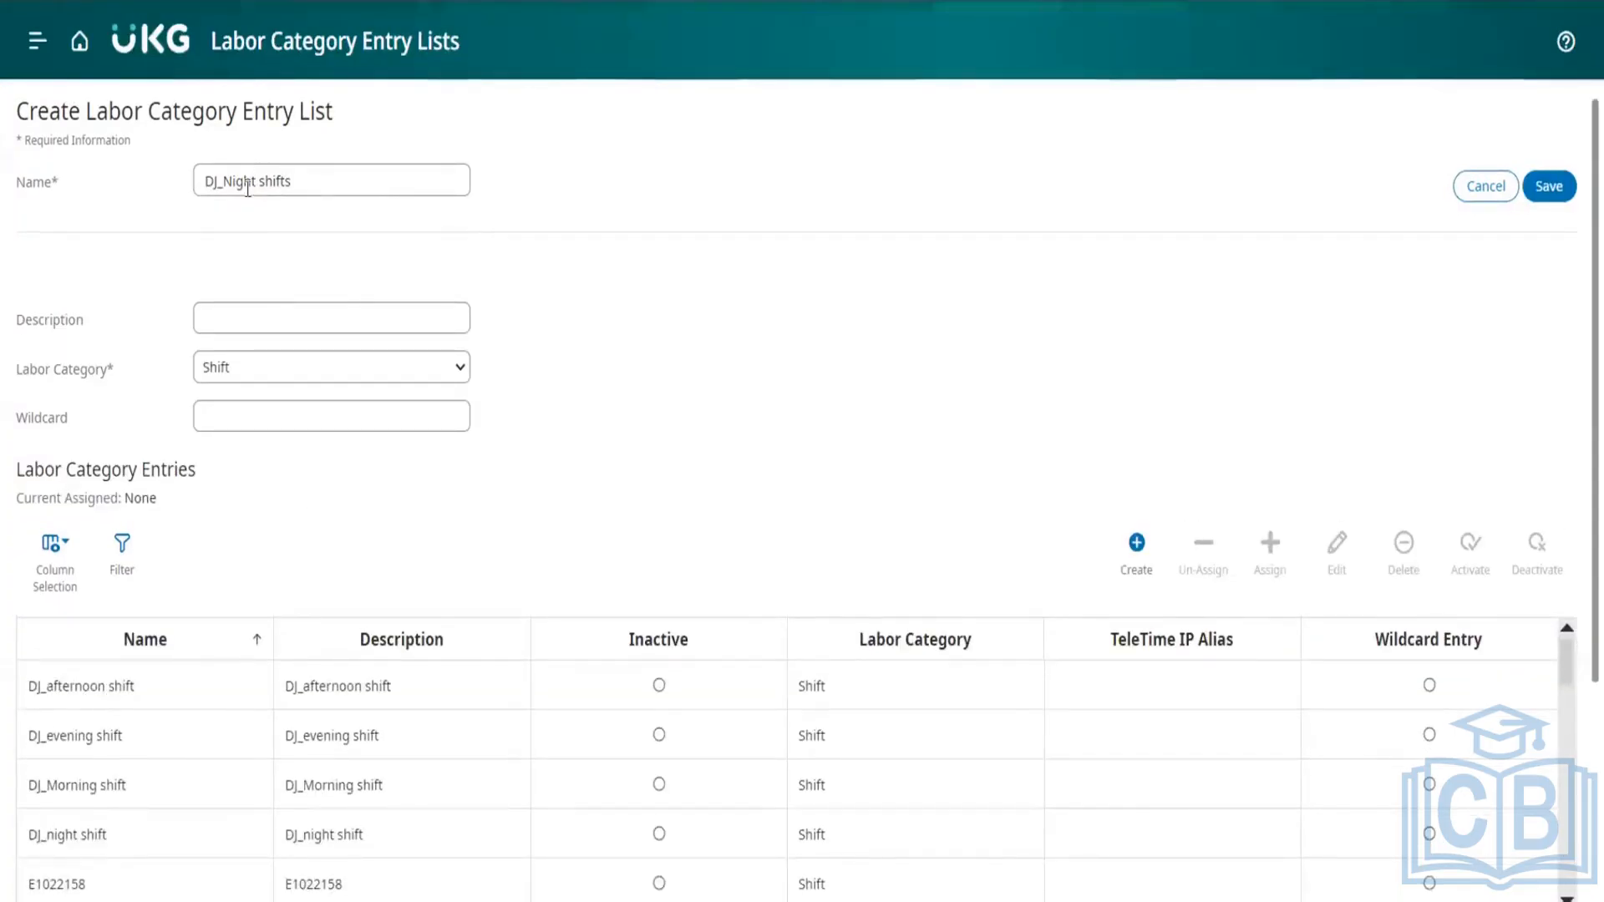
- Change the new entry list's name to "DJ_Midnight shifts"
{"action": "scroll", "coordinate": [320, 539], "scroll_direction": "down", "scroll_amount": 1}
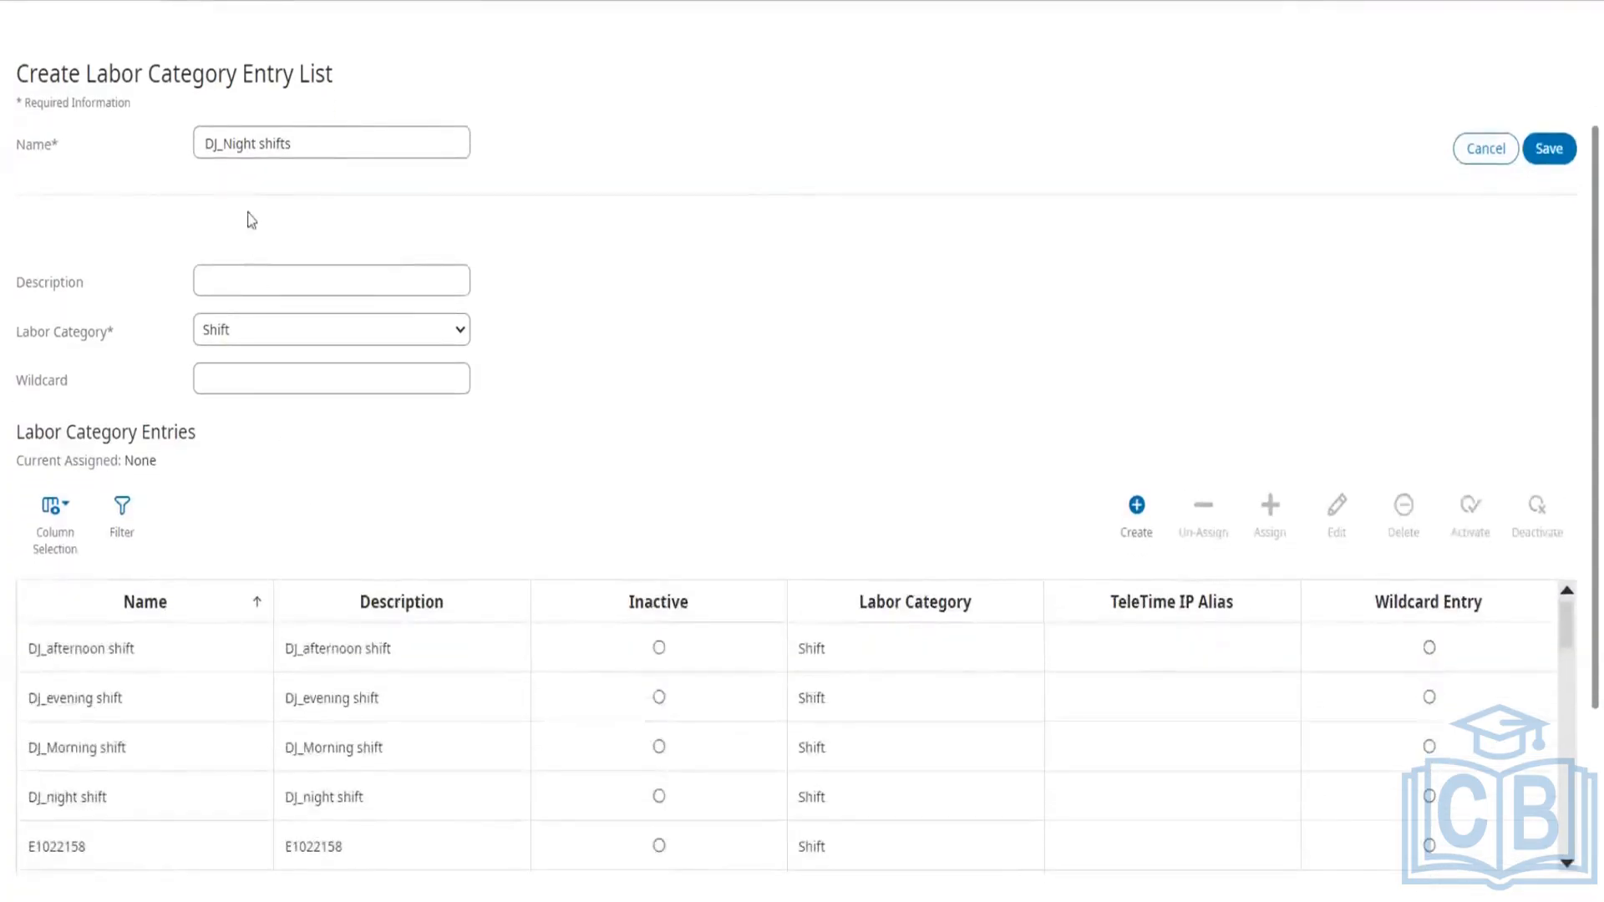
{"action": "double_click", "coordinate": [240, 144]}
{"action": "left_click", "coordinate": [240, 144]}
{"action": "left_click_drag", "start_coordinate": [257, 142], "coordinate": [226, 143]}
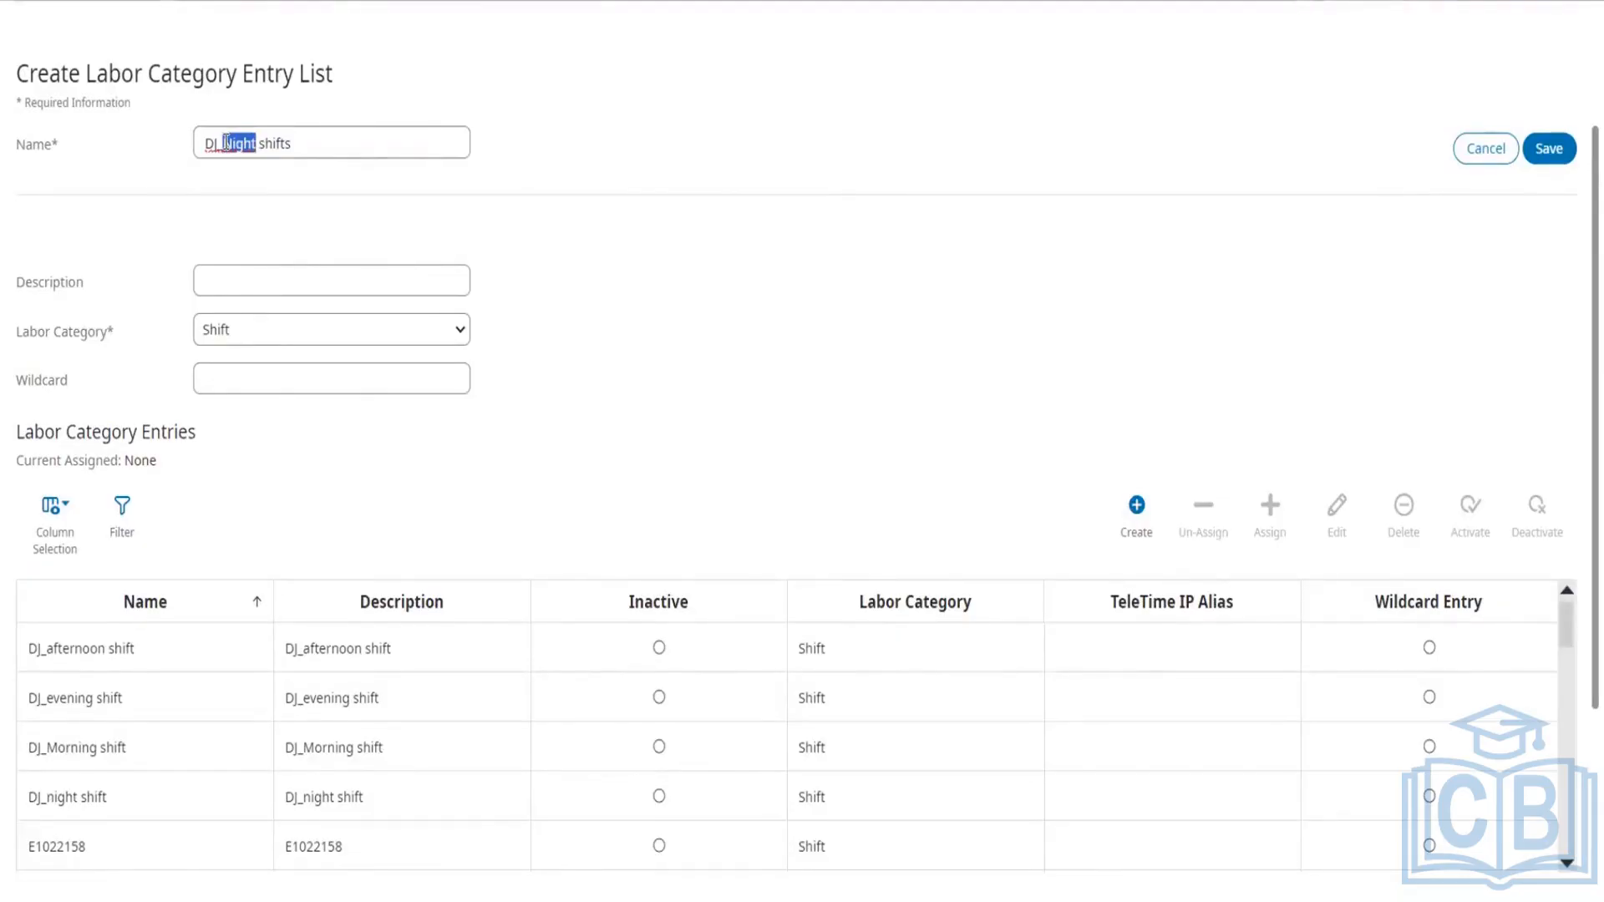
{"action": "type", "text": "Midnight"}
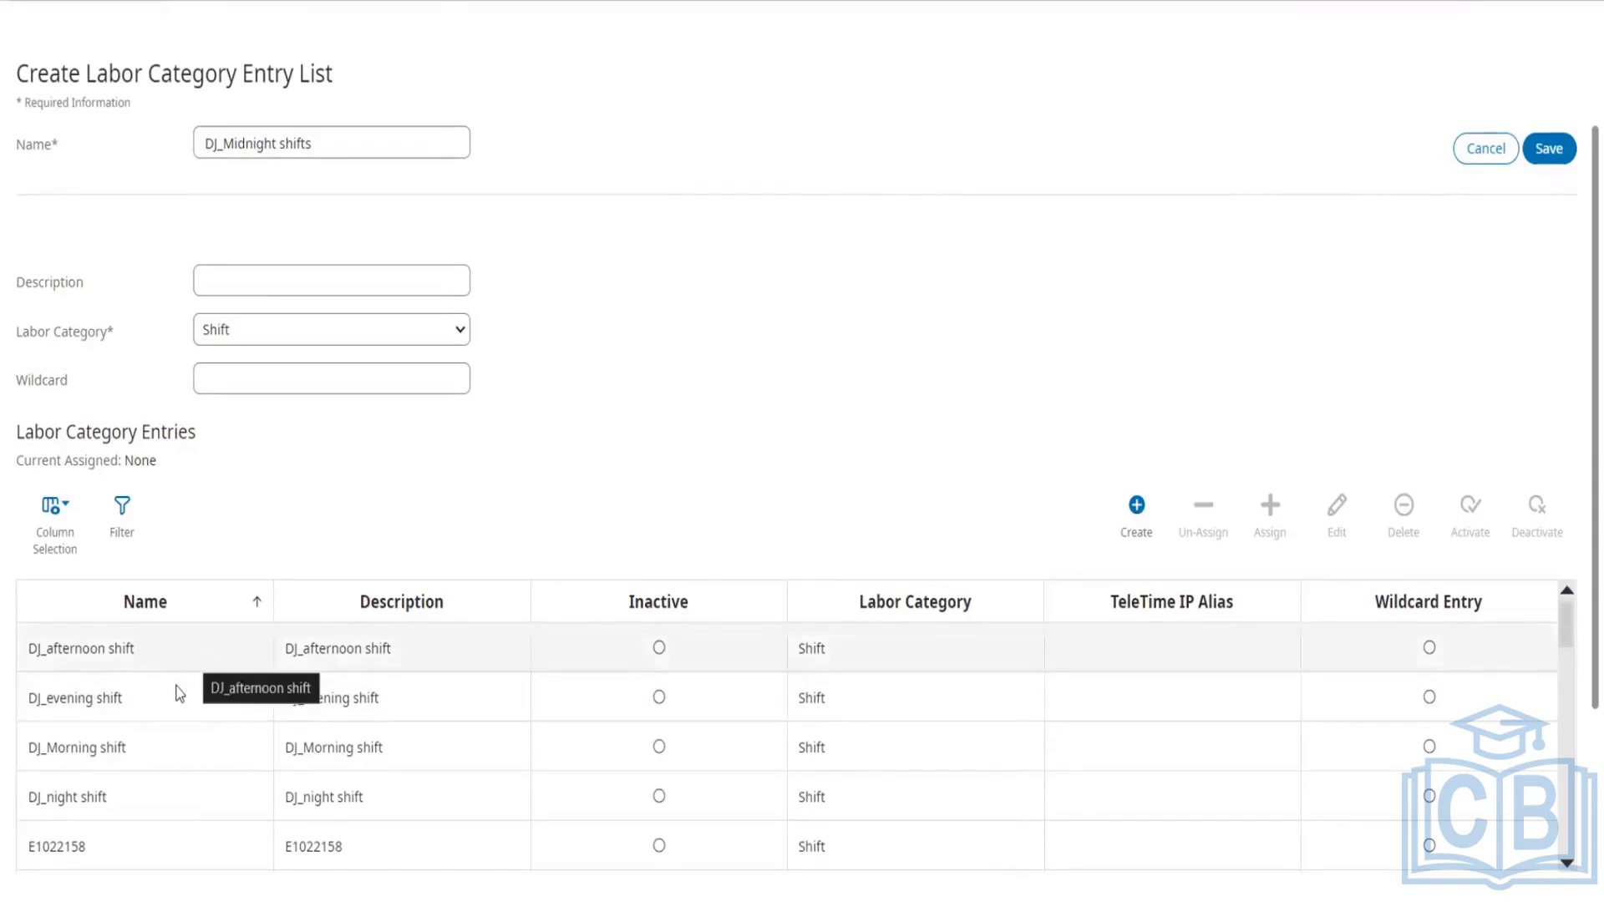
- Assign the DJ_night shift and DJ_evening shift entries to the list and save it
{"action": "left_click", "coordinate": [144, 798]}
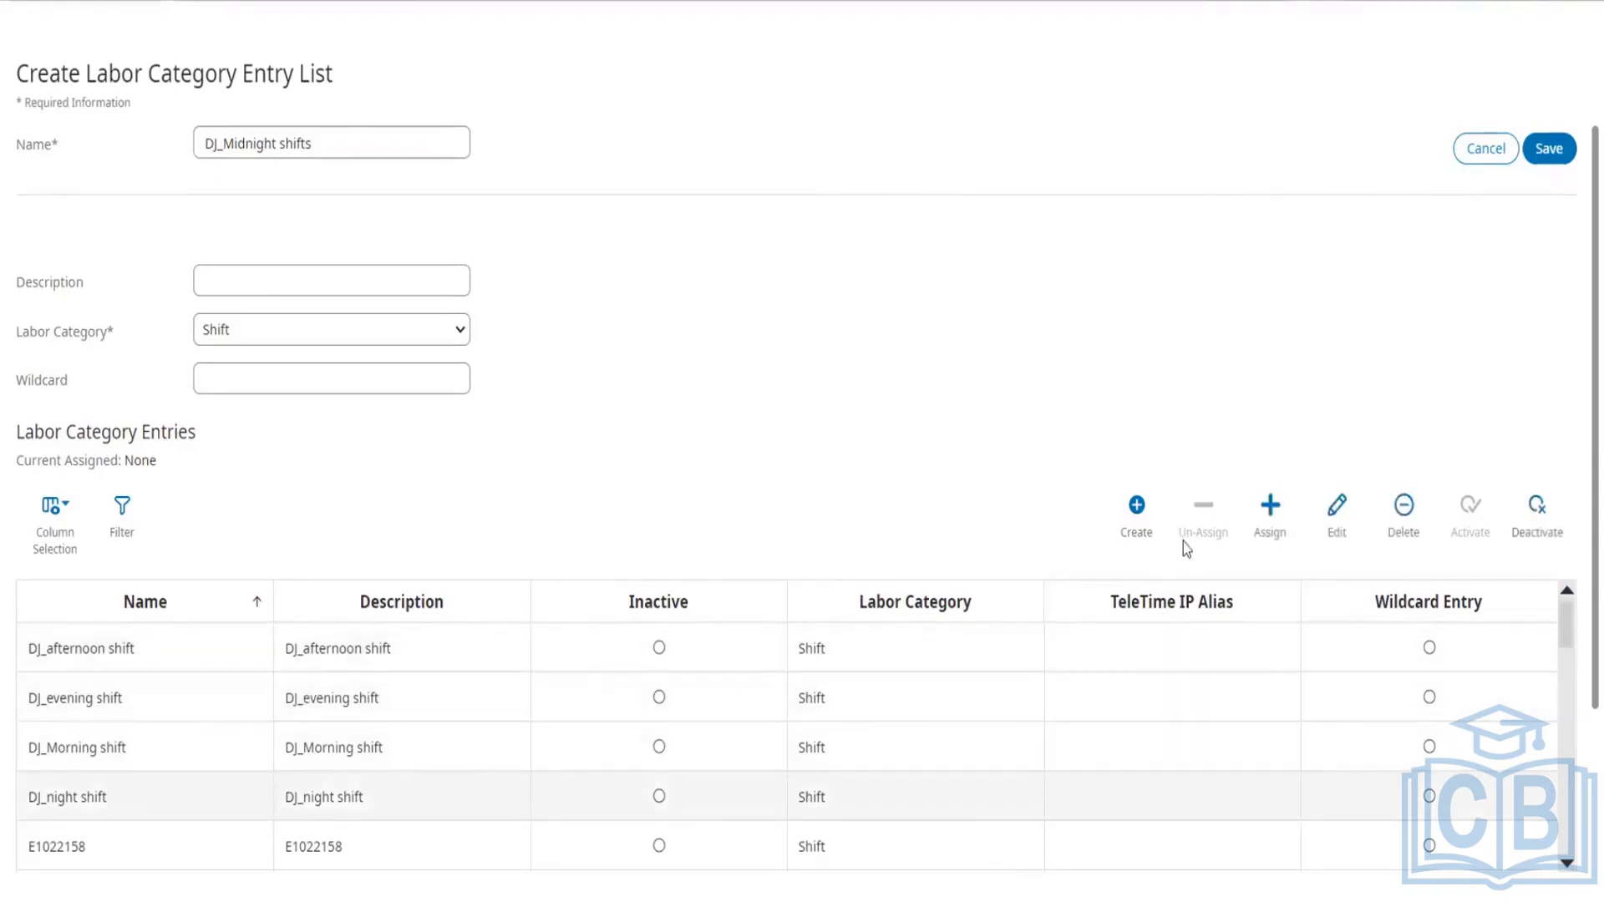
{"action": "left_click", "coordinate": [1269, 513]}
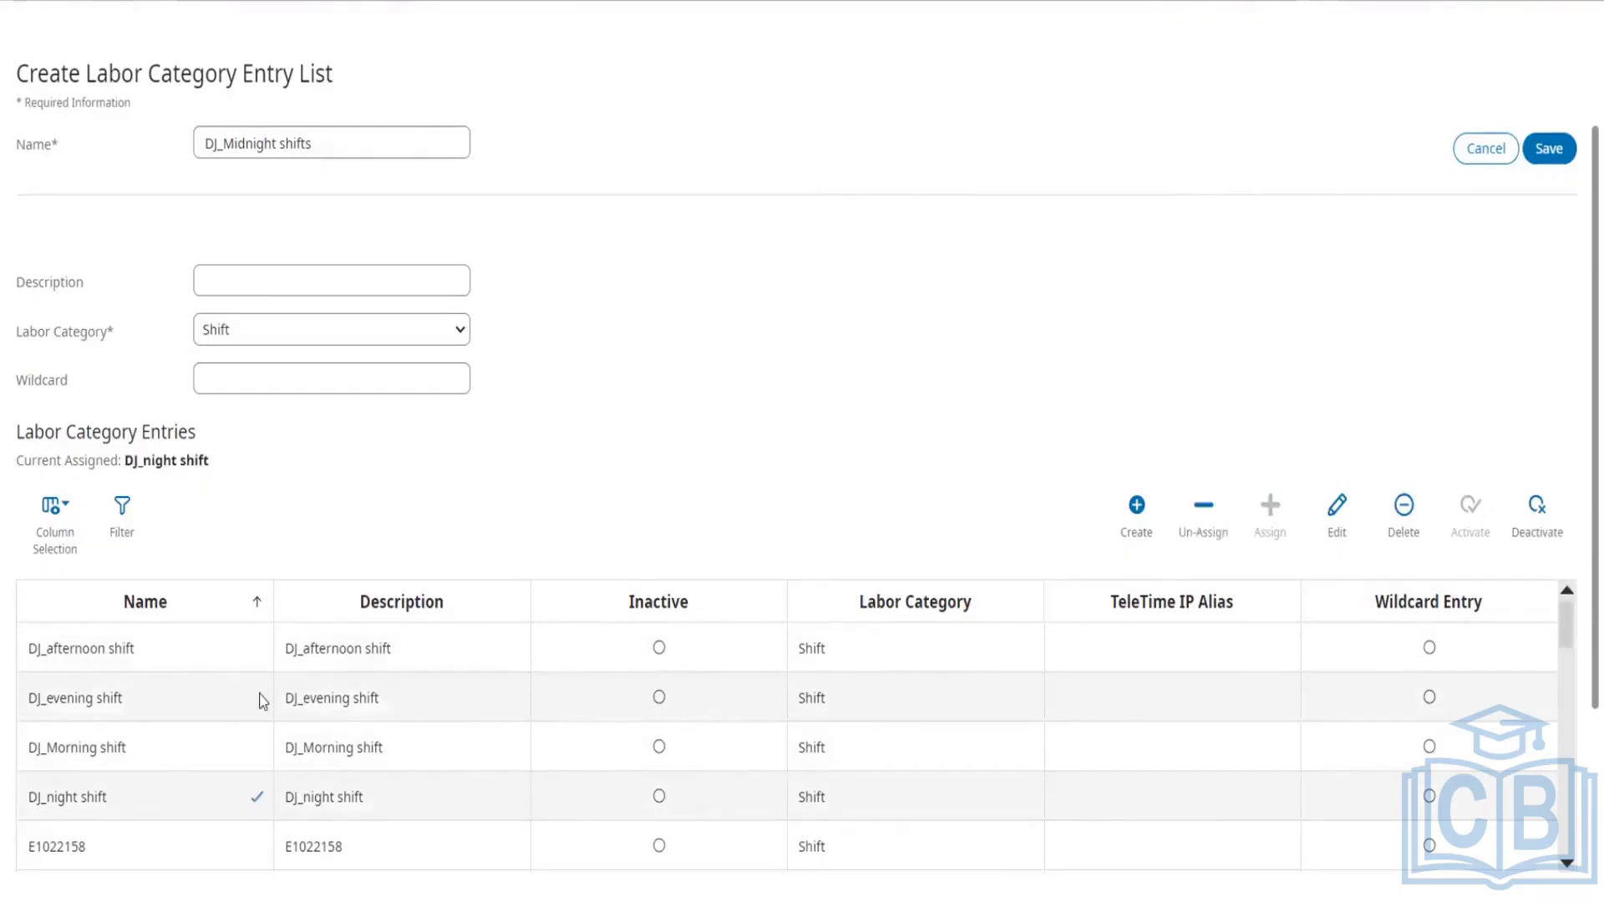
{"action": "left_click", "coordinate": [264, 702]}
{"action": "left_click", "coordinate": [1274, 512]}
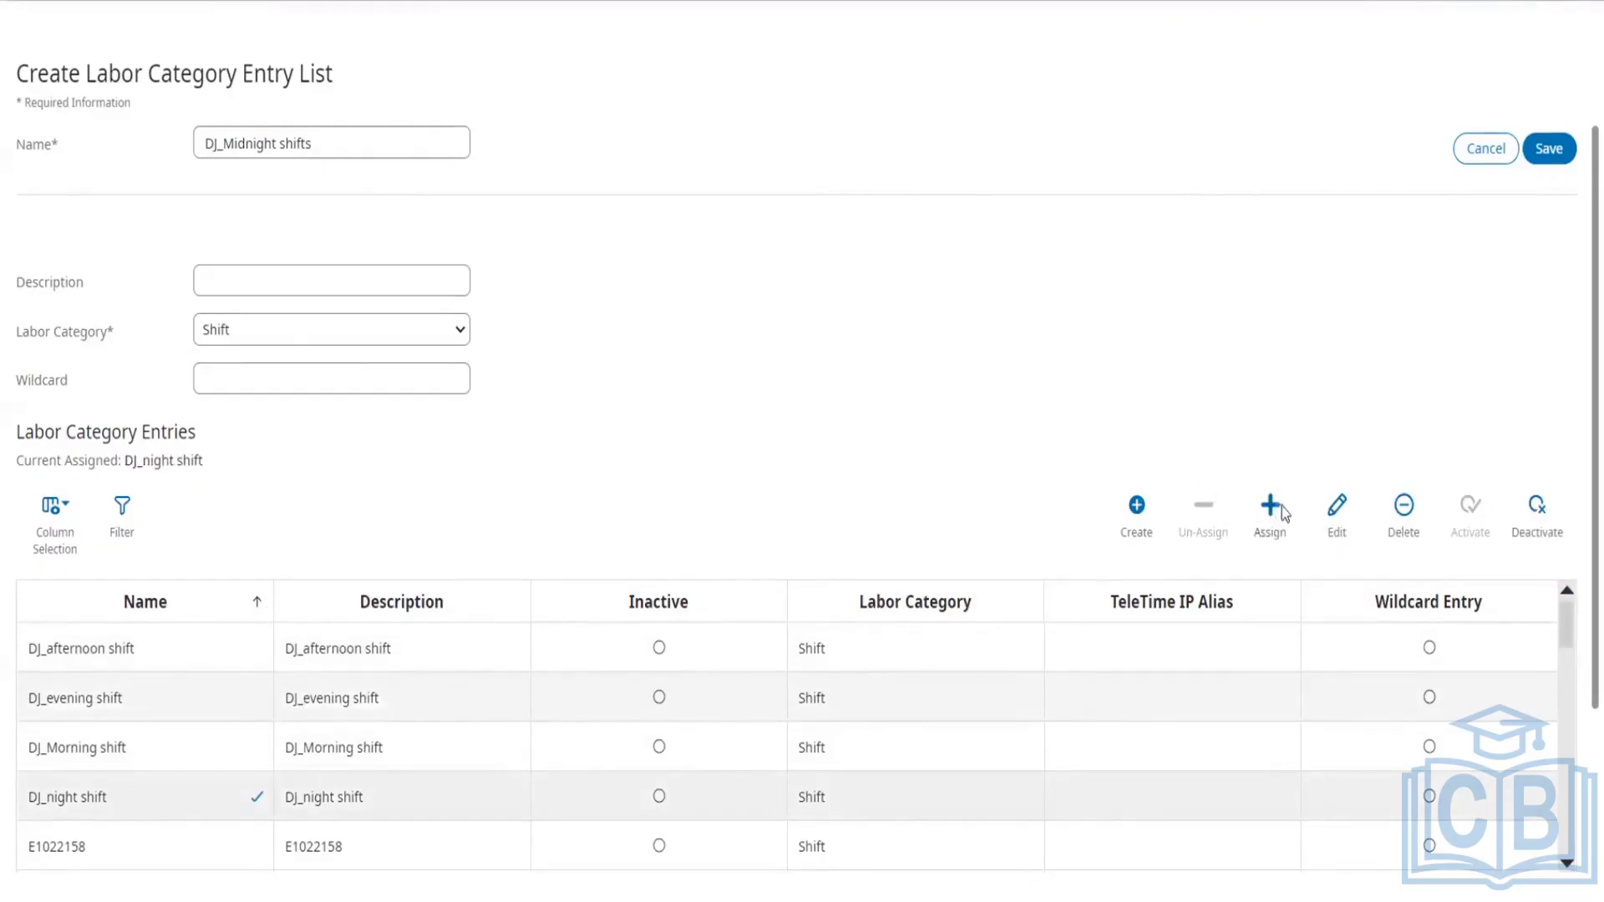
{"action": "scroll", "coordinate": [424, 494], "scroll_direction": "down", "scroll_amount": 1}
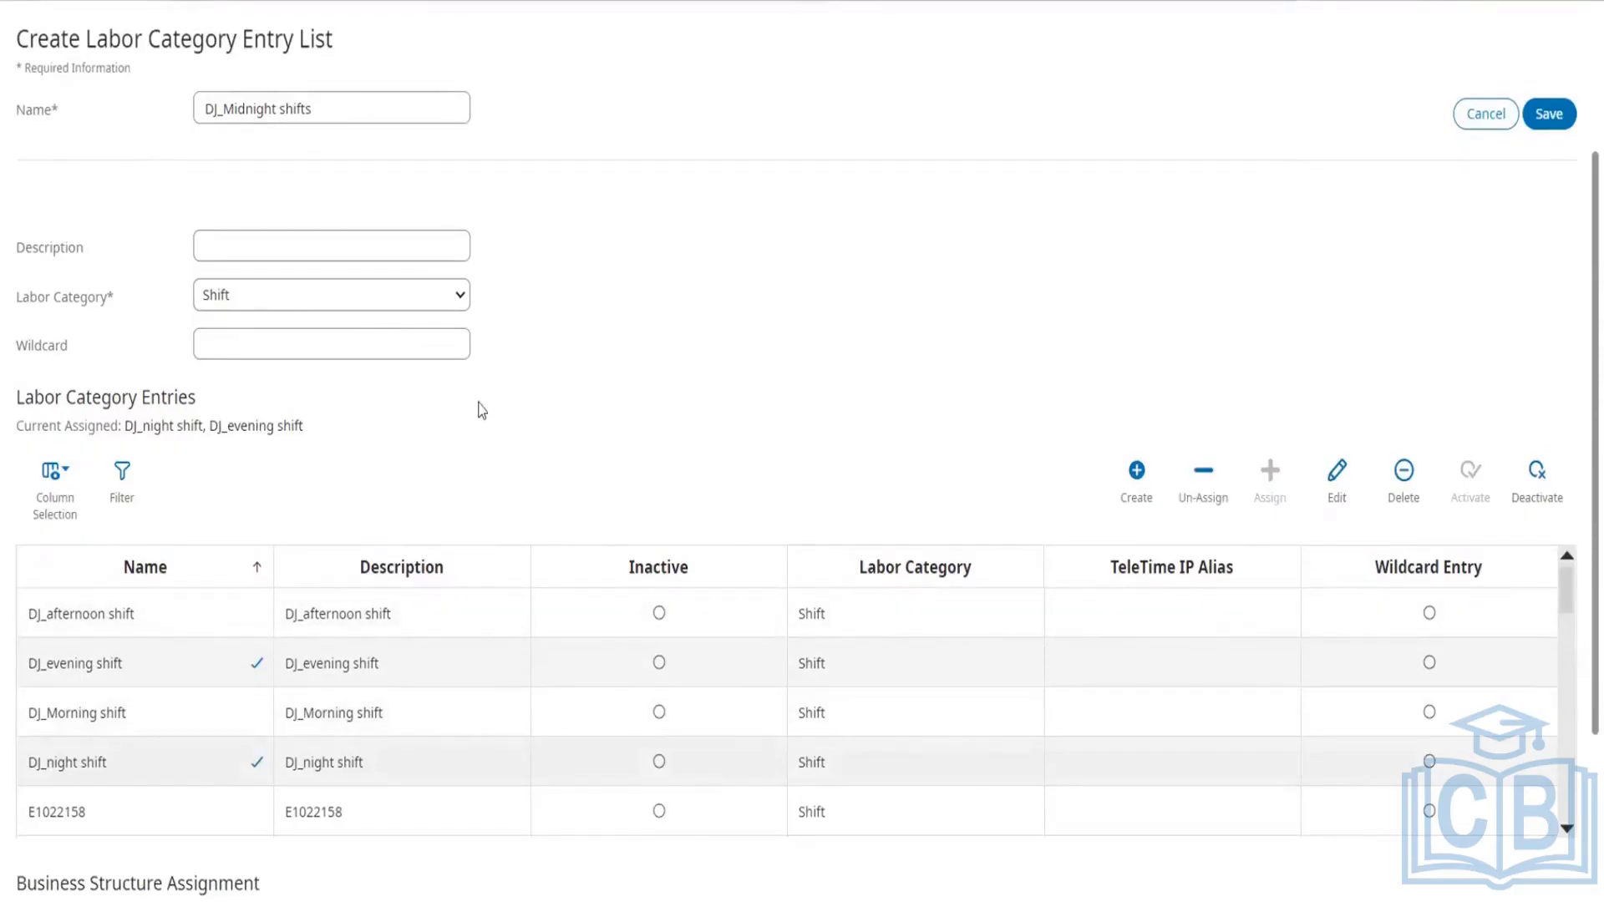
{"action": "scroll", "coordinate": [526, 402], "scroll_direction": "up", "scroll_amount": 2}
{"action": "left_click", "coordinate": [1549, 189]}
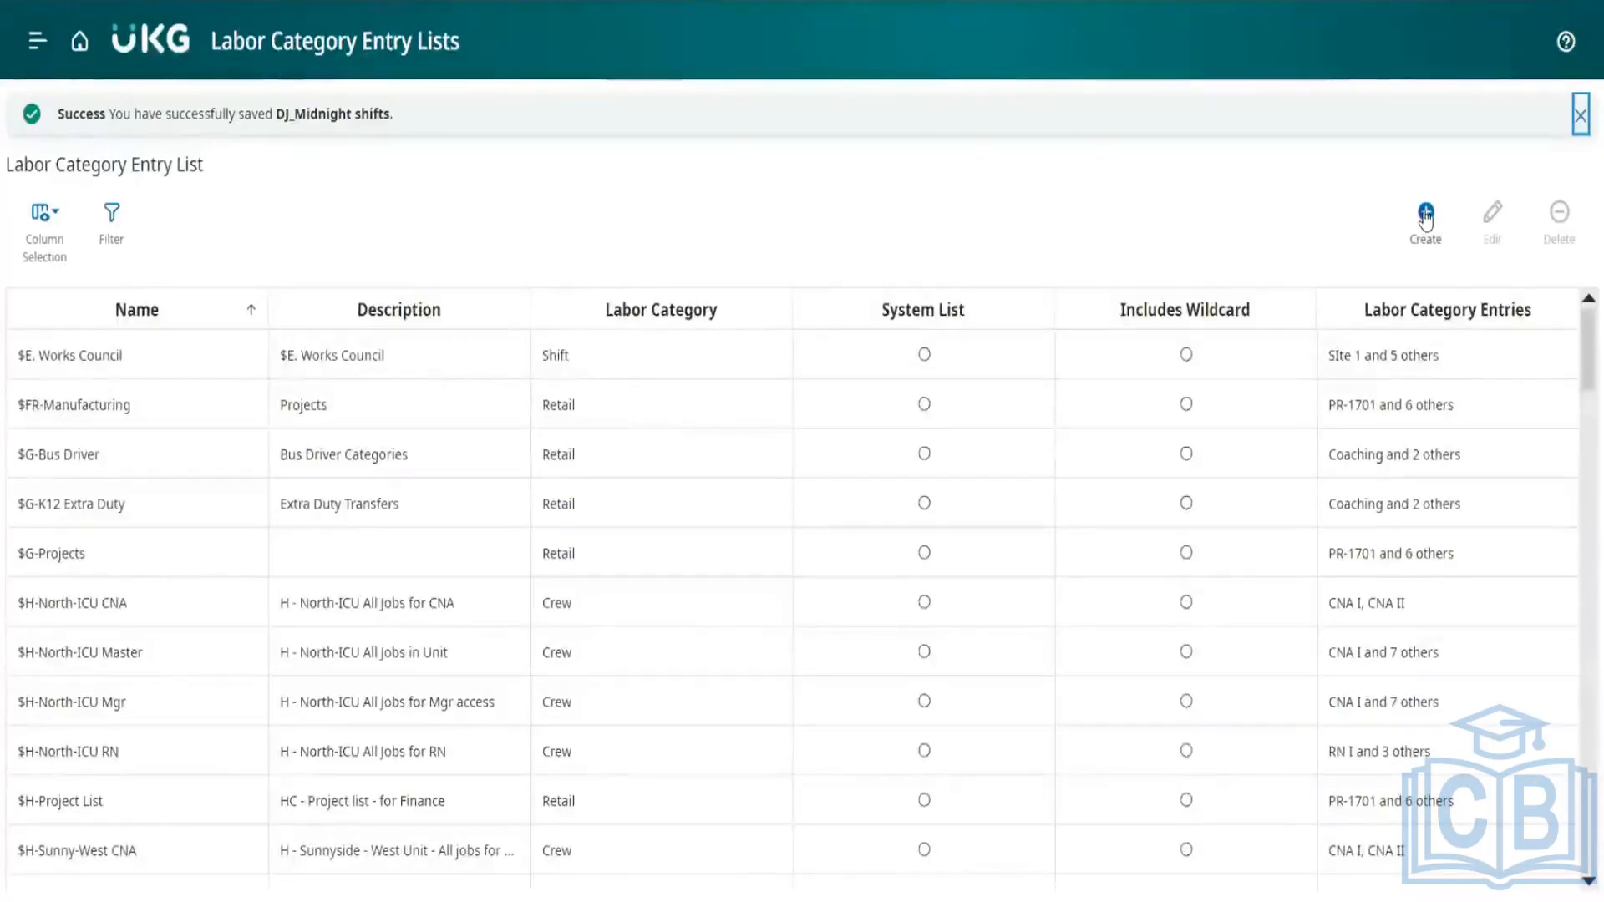
- Start a new labor category entry list named "DJ_AM_project" for the Project labor category
{"action": "left_click", "coordinate": [1425, 215]}
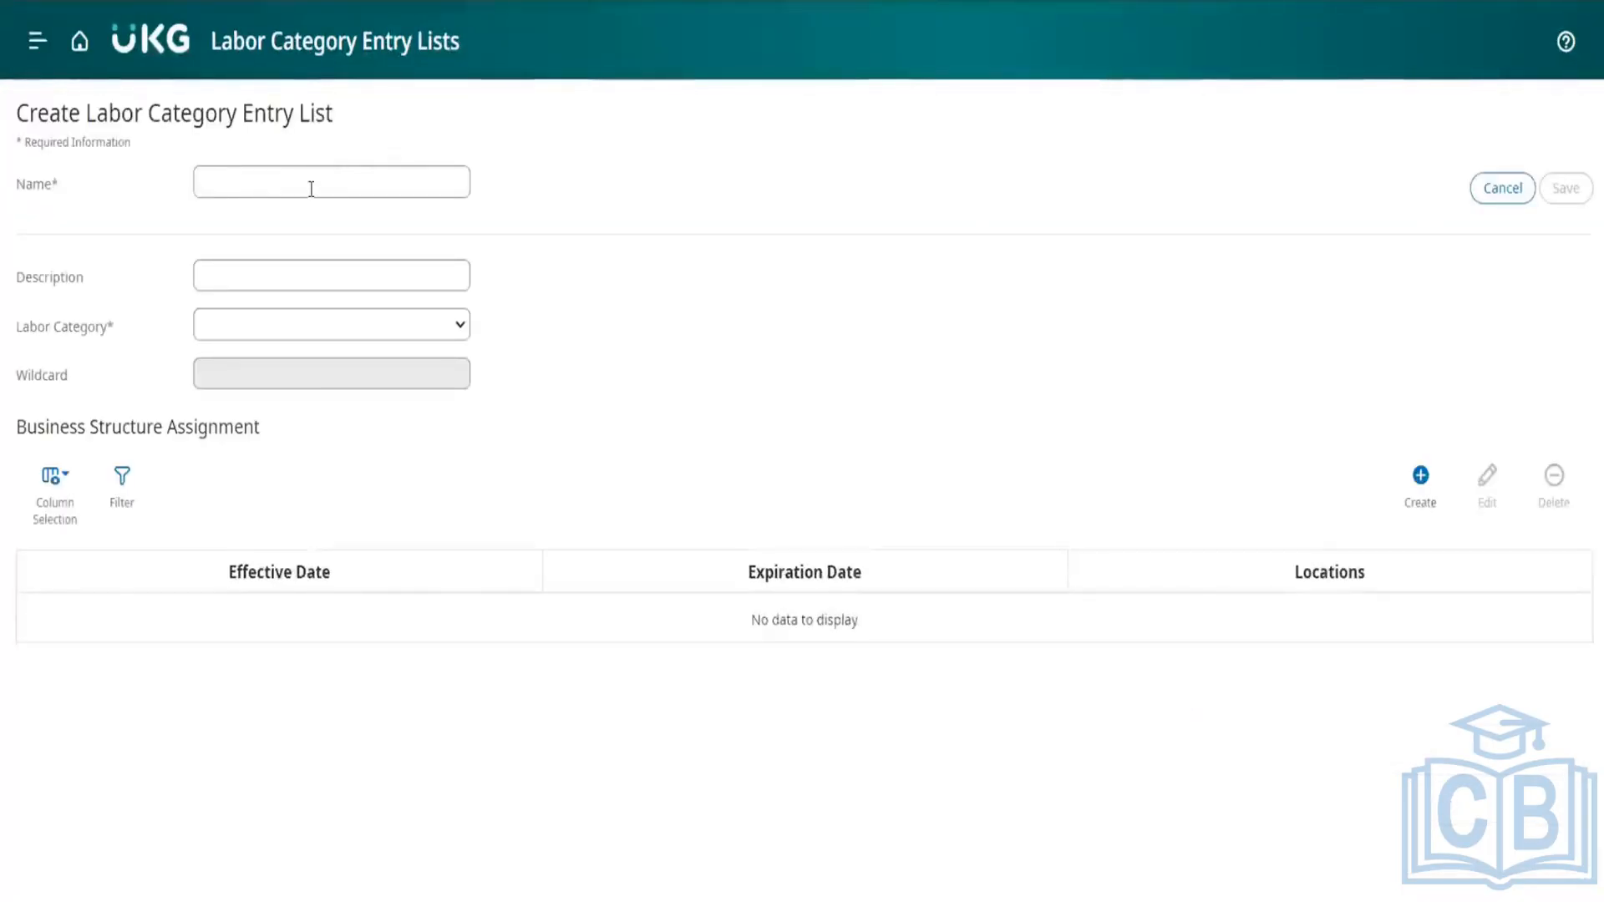
{"action": "left_click", "coordinate": [311, 189]}
{"action": "type", "text": "DJ_AM_pro"}
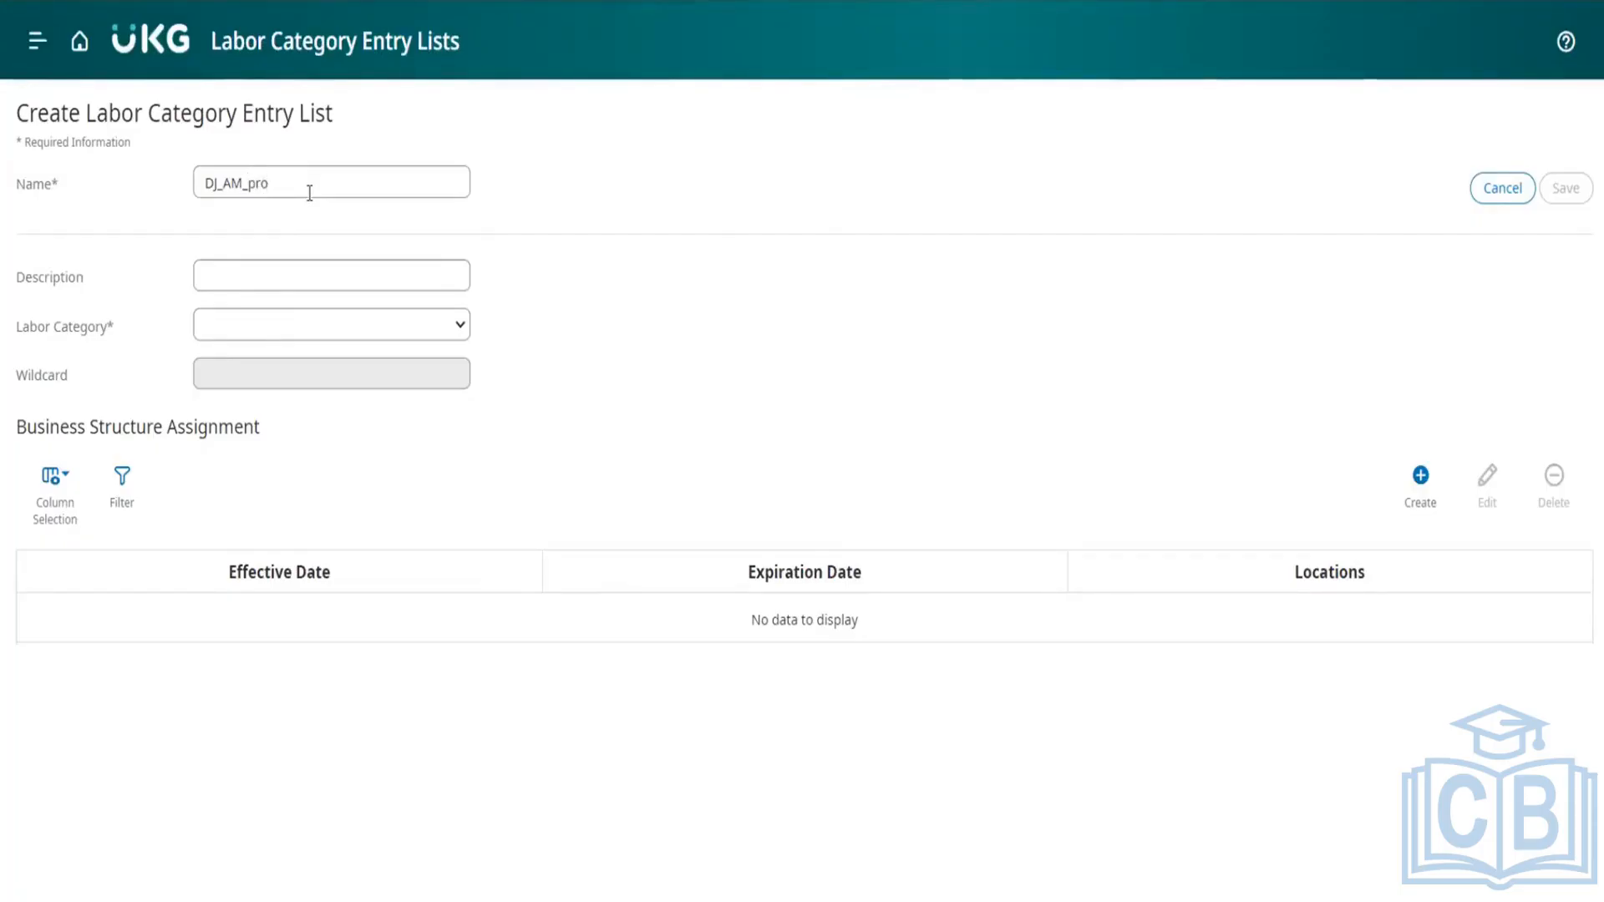
{"action": "type", "text": "ject"}
{"action": "left_click", "coordinate": [121, 478]}
{"action": "left_click", "coordinate": [124, 493]}
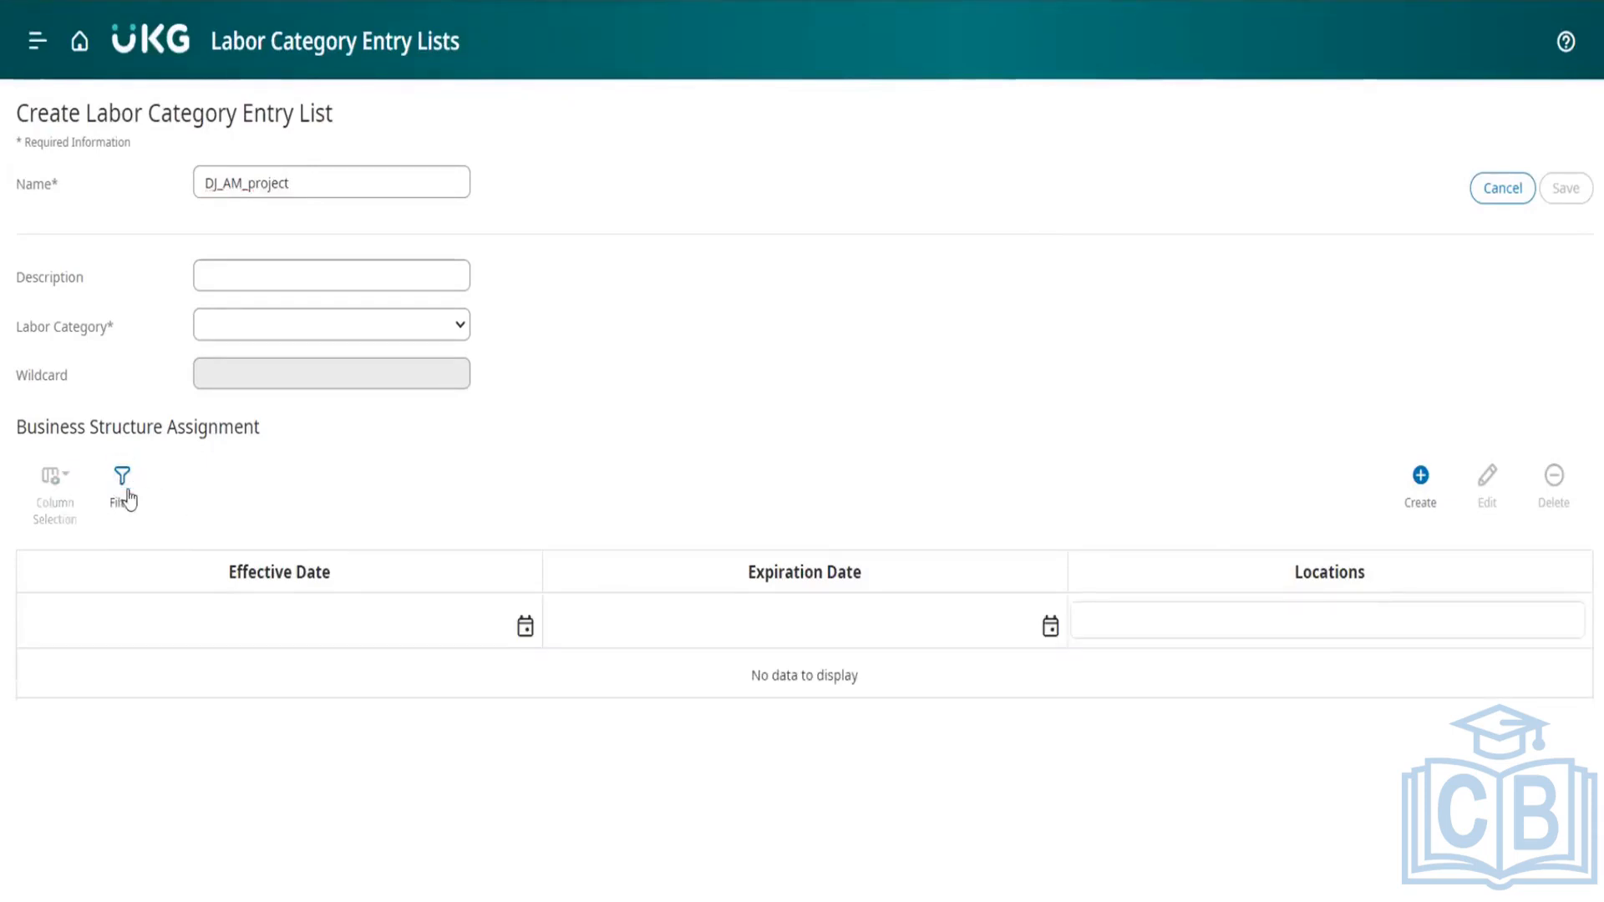
{"action": "left_click", "coordinate": [457, 322]}
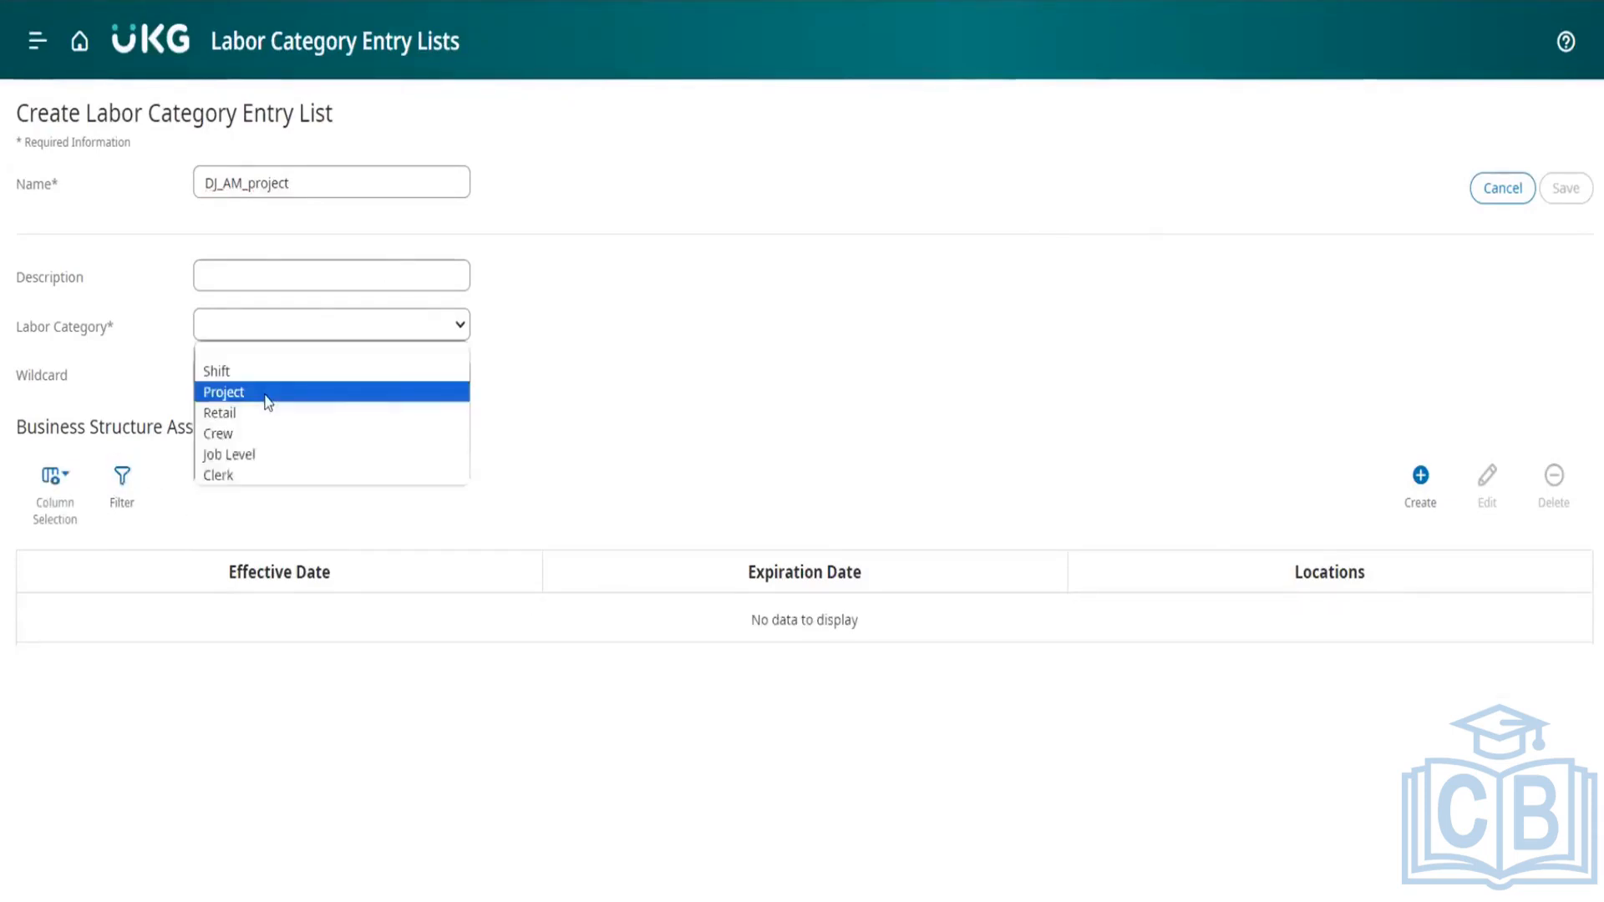
{"action": "left_click", "coordinate": [267, 403]}
- Assign the DJ_Apple and DJ_Microsoft entries to the project list and save it
{"action": "scroll", "coordinate": [434, 515], "scroll_direction": "down", "scroll_amount": 1}
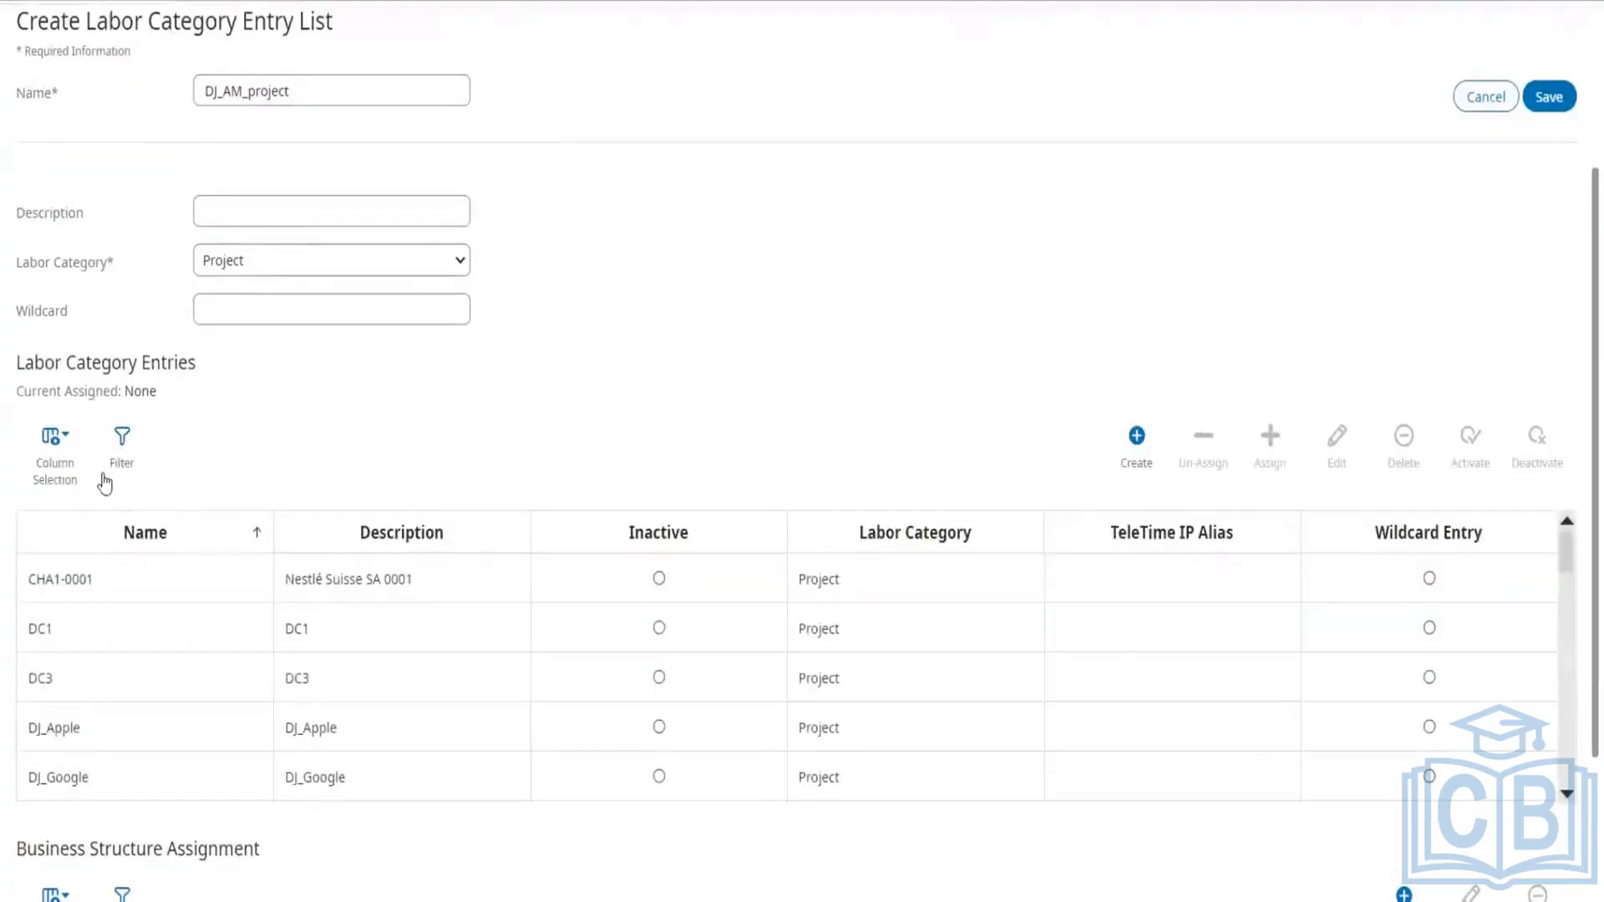
{"action": "left_click", "coordinate": [123, 453]}
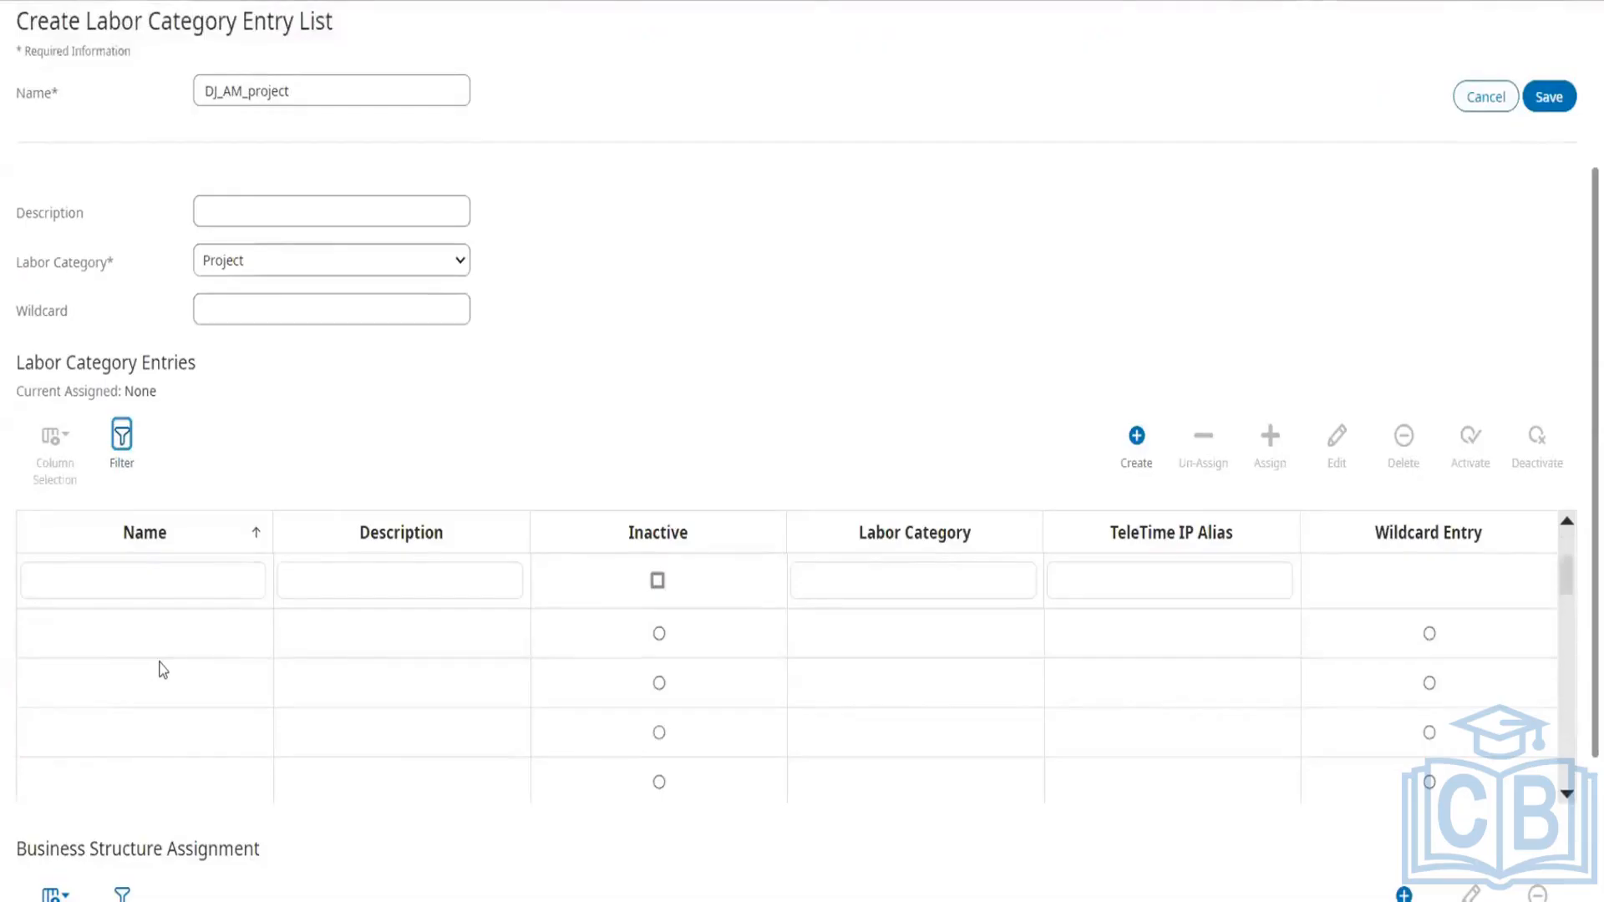
{"action": "left_click", "coordinate": [135, 462]}
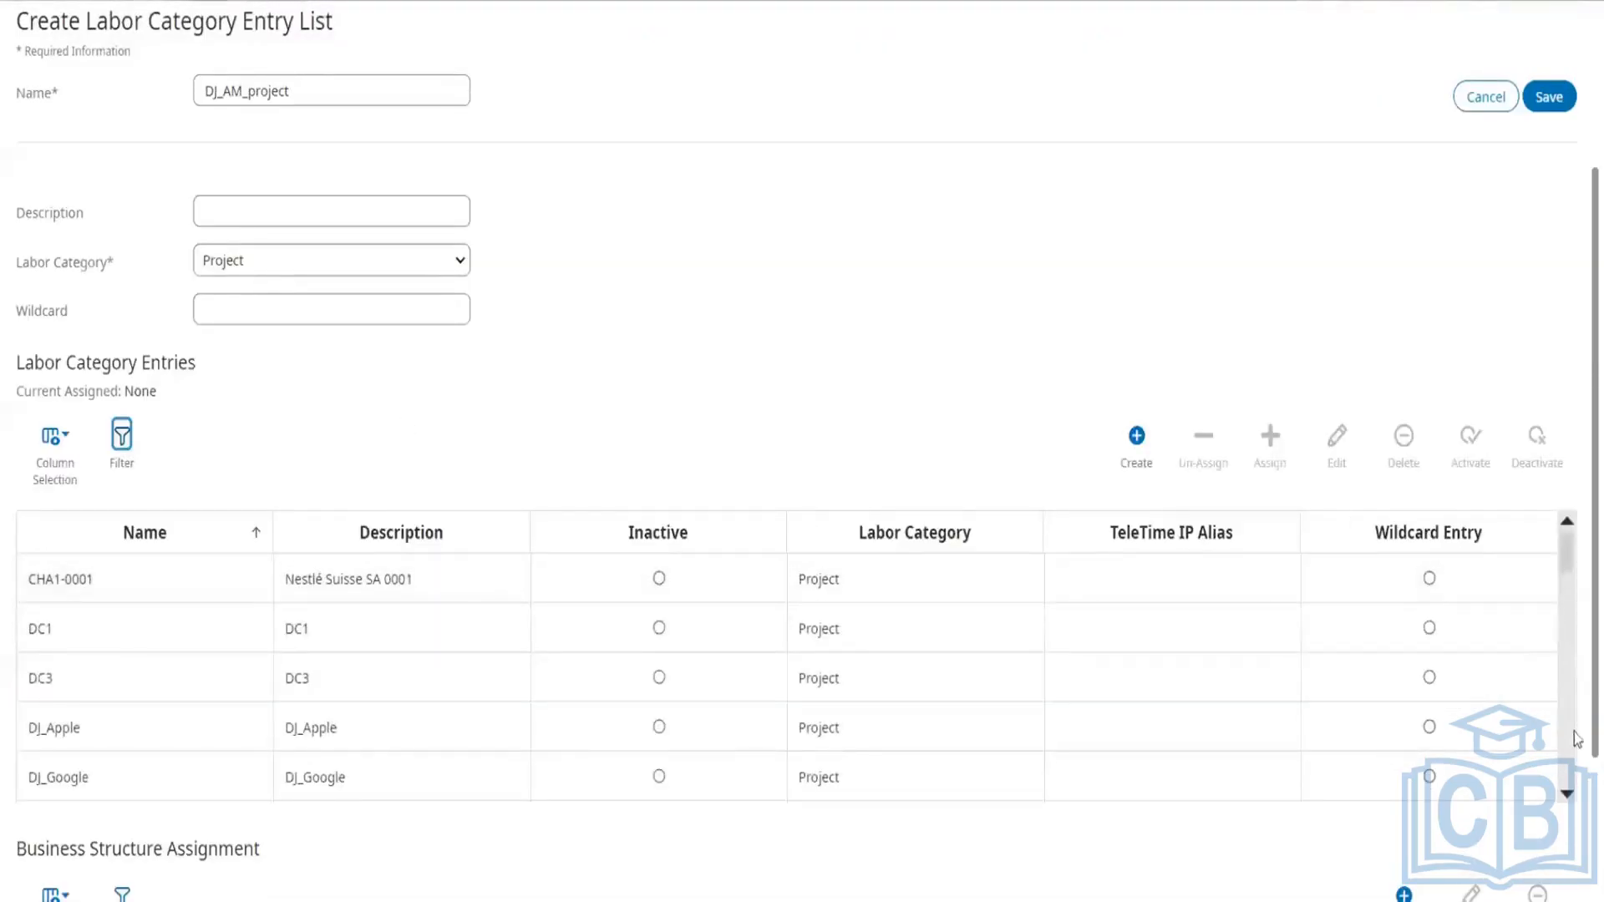
{"action": "left_click", "coordinate": [1568, 795]}
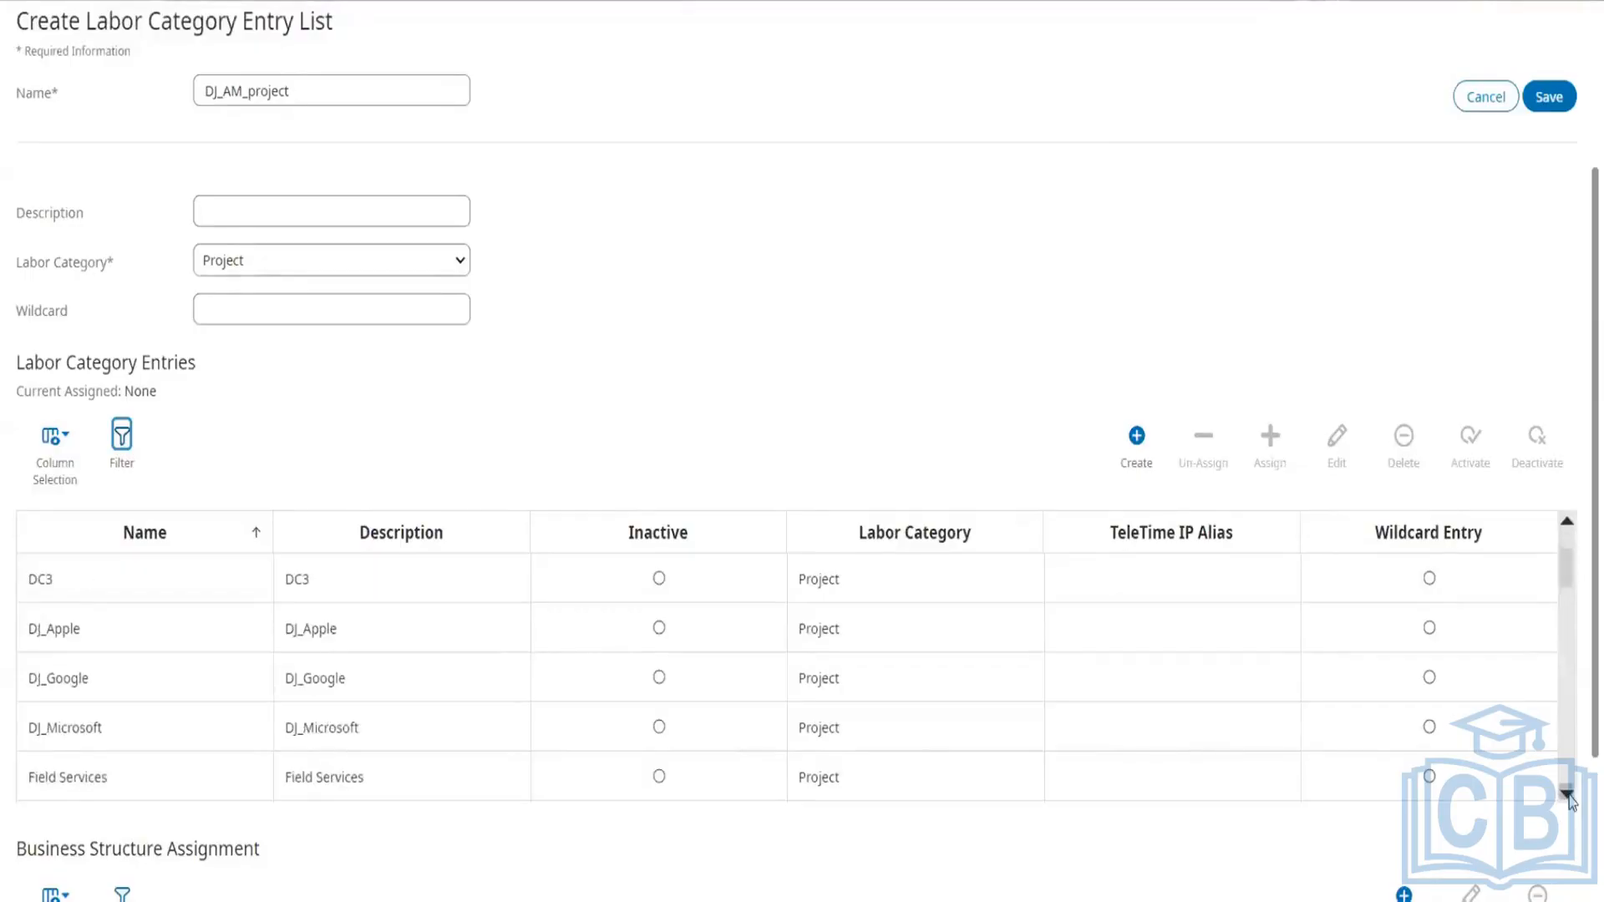
{"action": "left_click", "coordinate": [216, 648]}
{"action": "left_click", "coordinate": [1271, 438]}
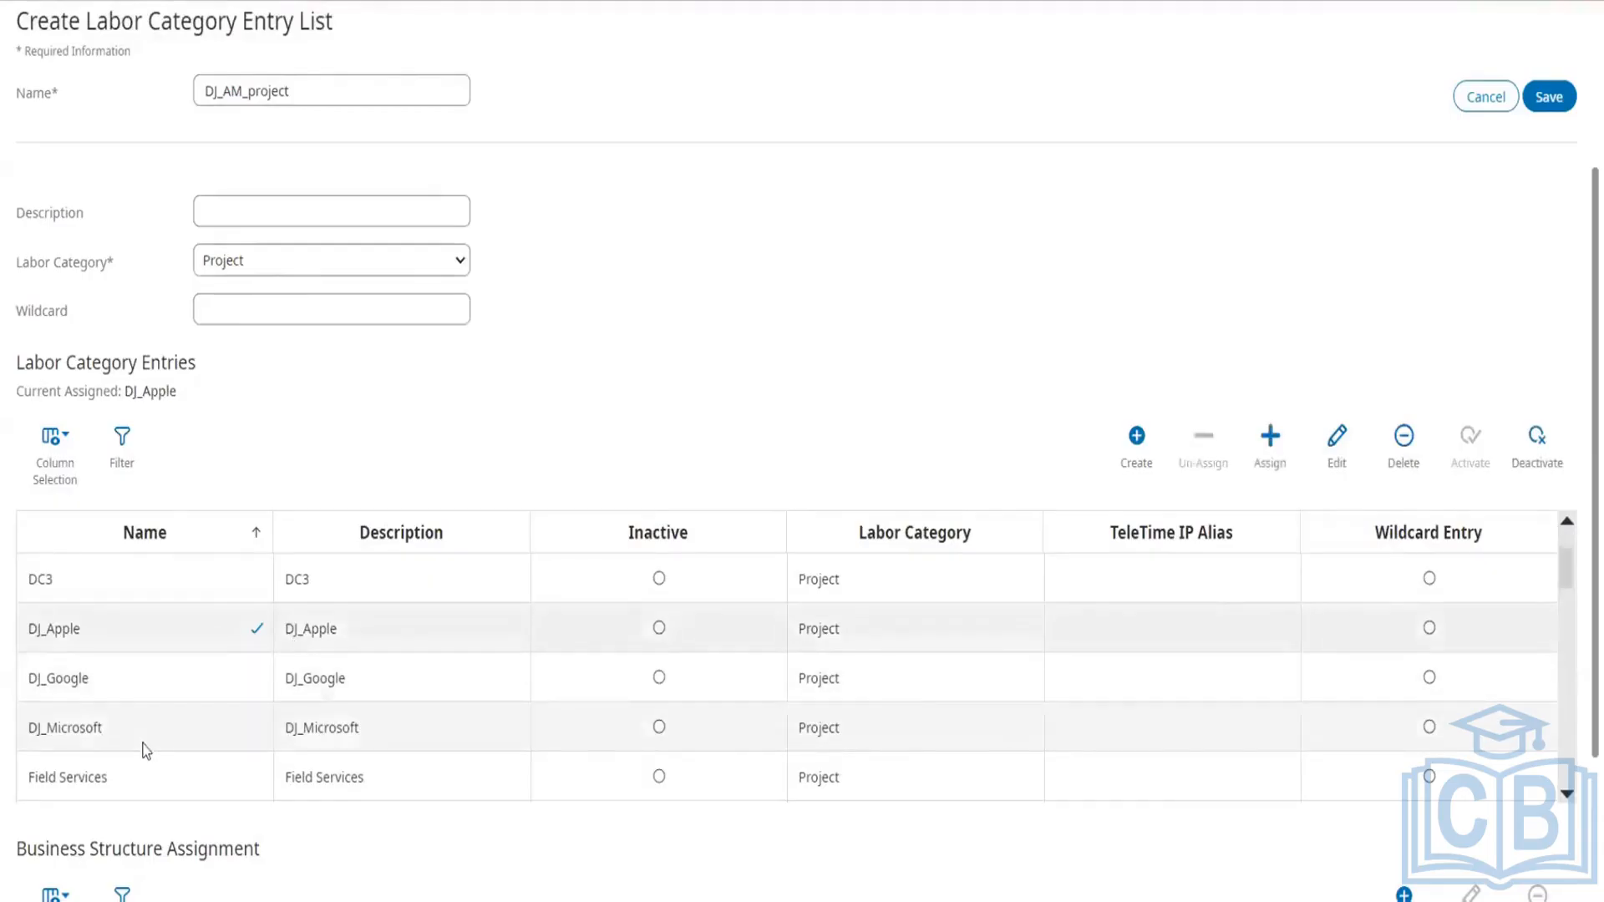
{"action": "left_click", "coordinate": [1271, 438]}
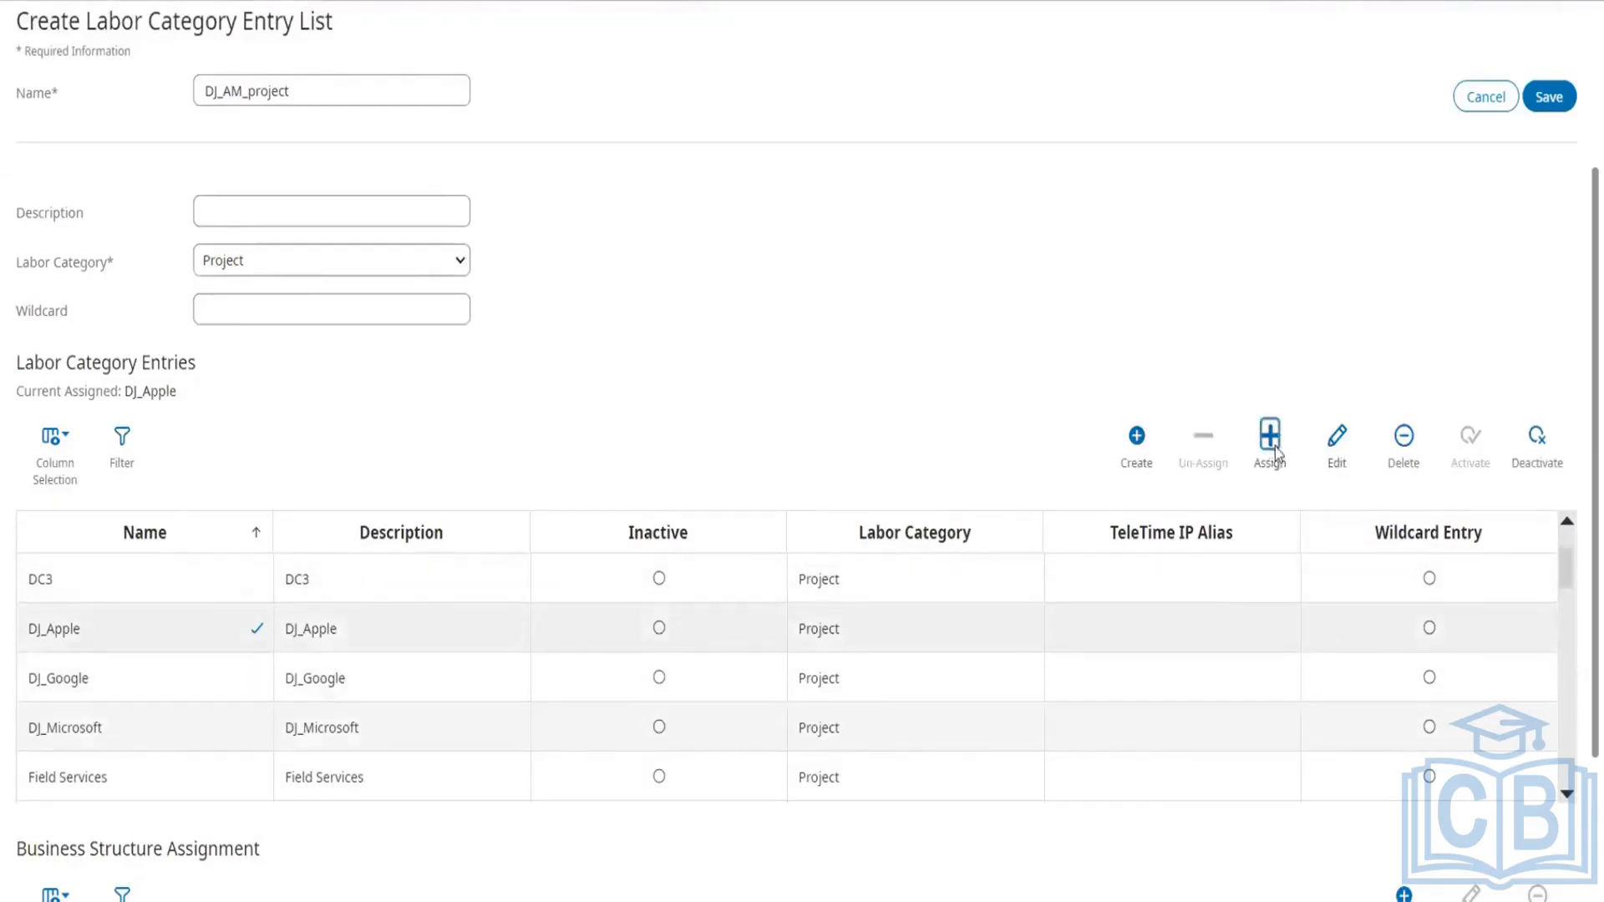
{"action": "left_click", "coordinate": [1552, 97]}
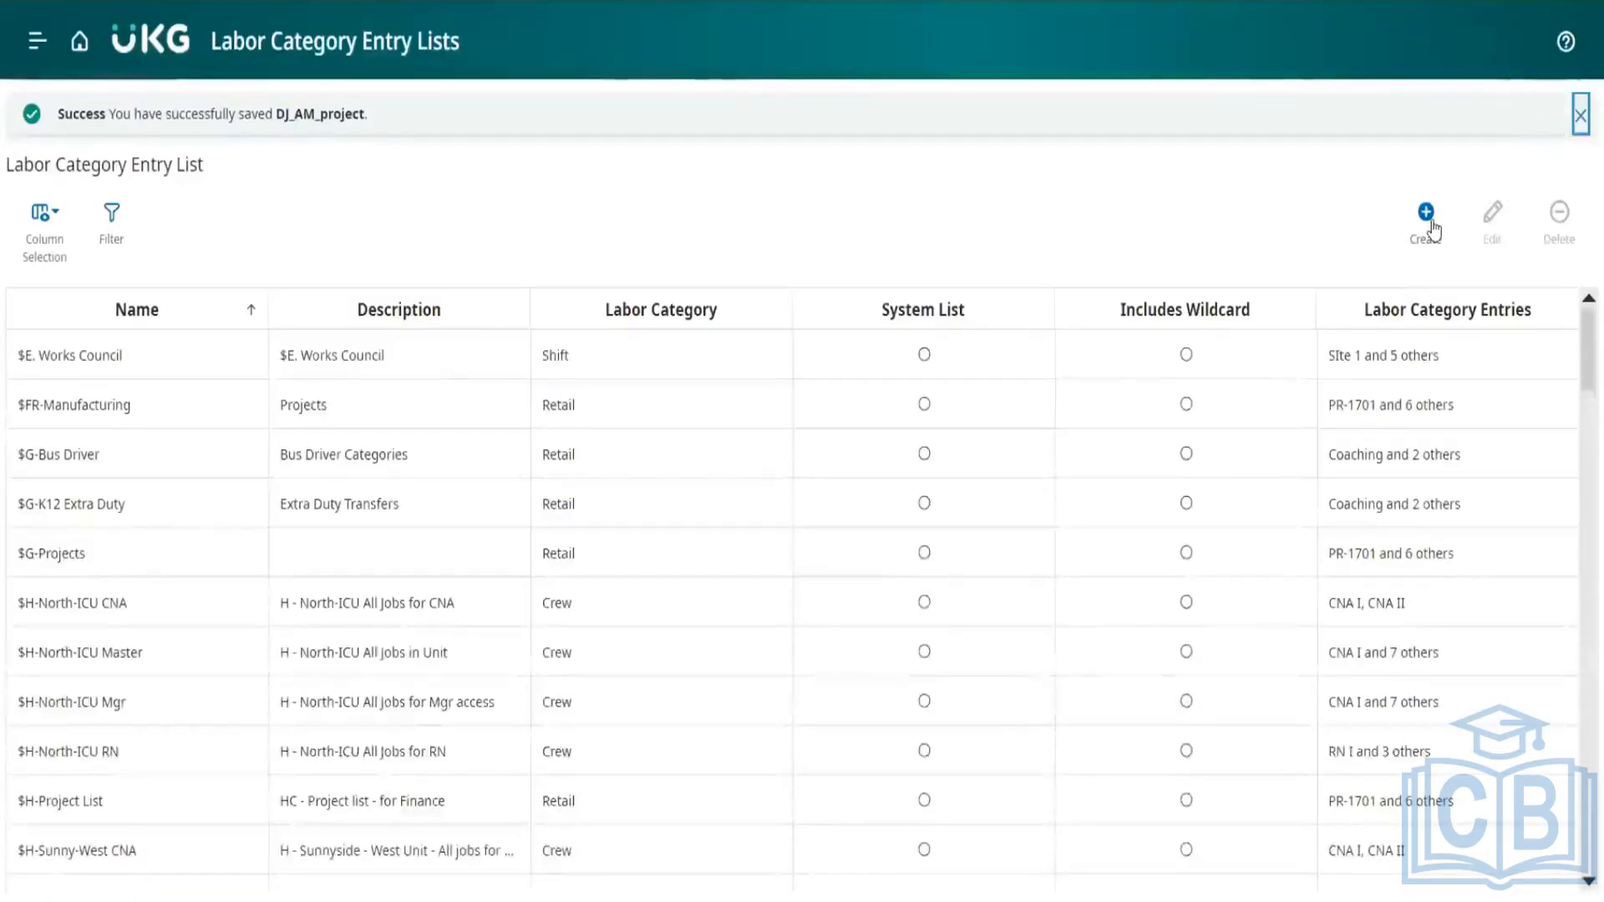
- Start a new labor category entry list named "DJ_AG project" for the Project labor category
{"action": "left_click", "coordinate": [1428, 221]}
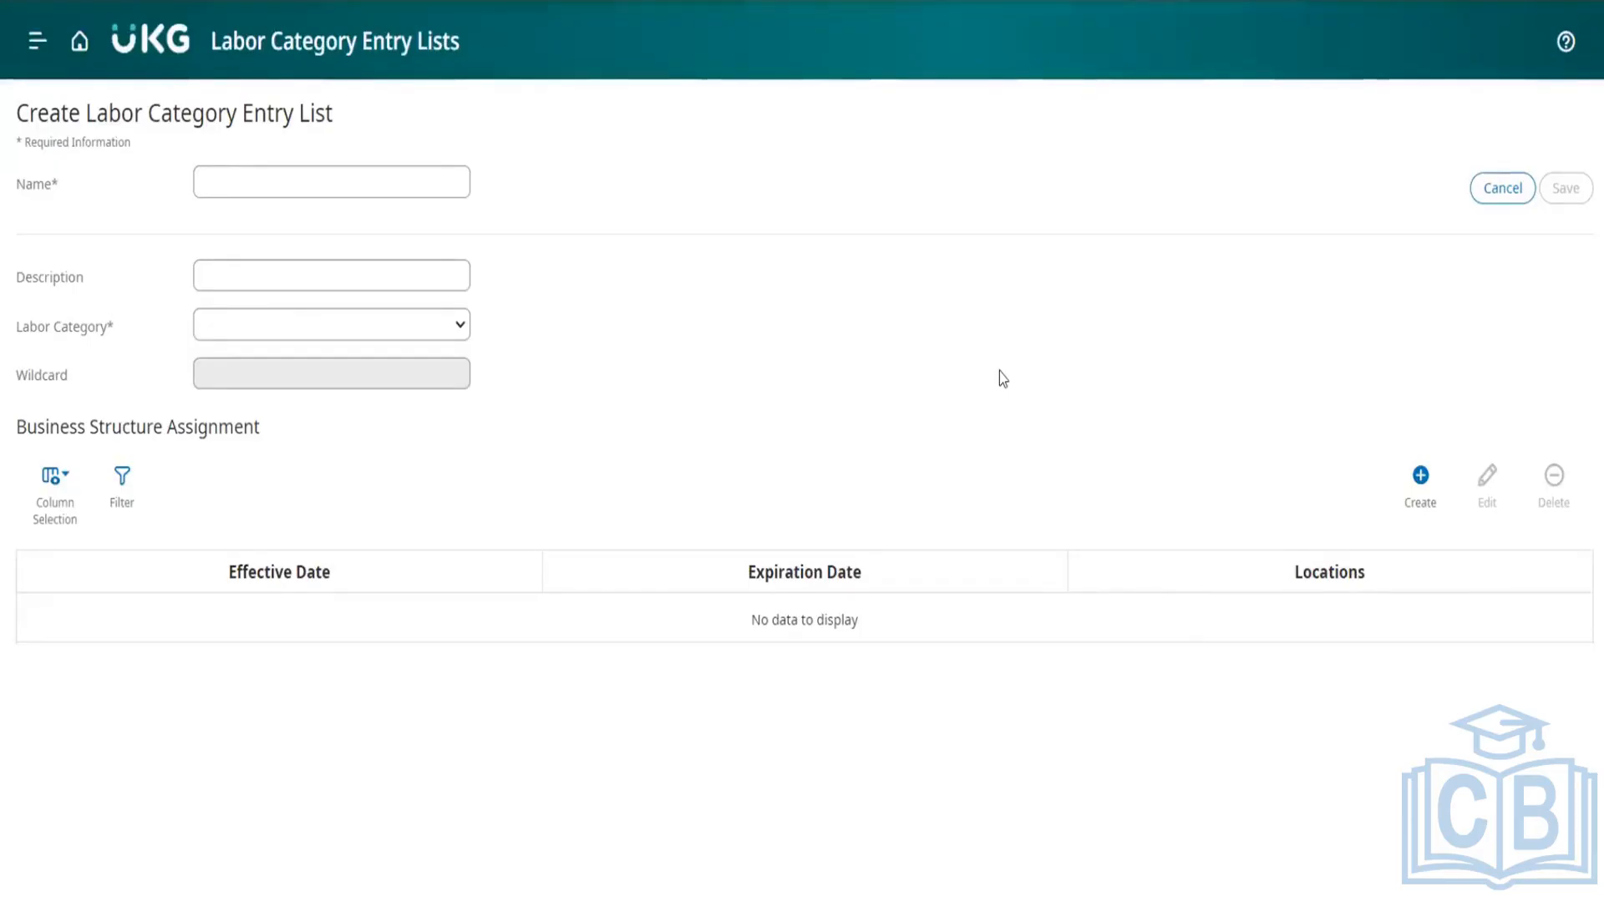
{"action": "left_click", "coordinate": [237, 183]}
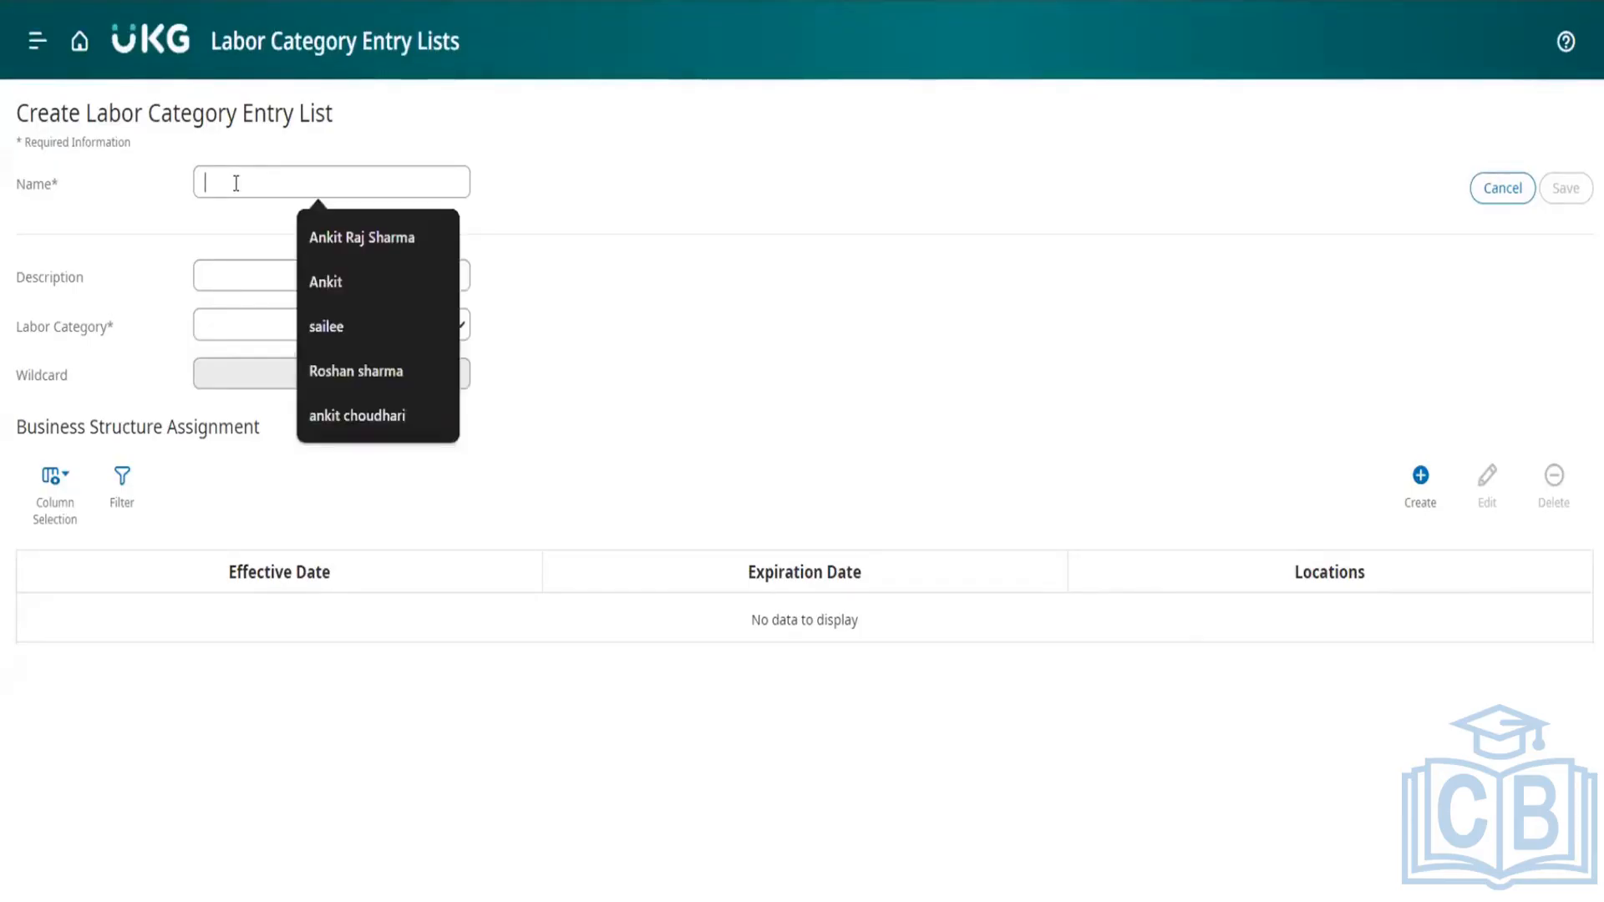
{"action": "type", "text": "DJ_"}
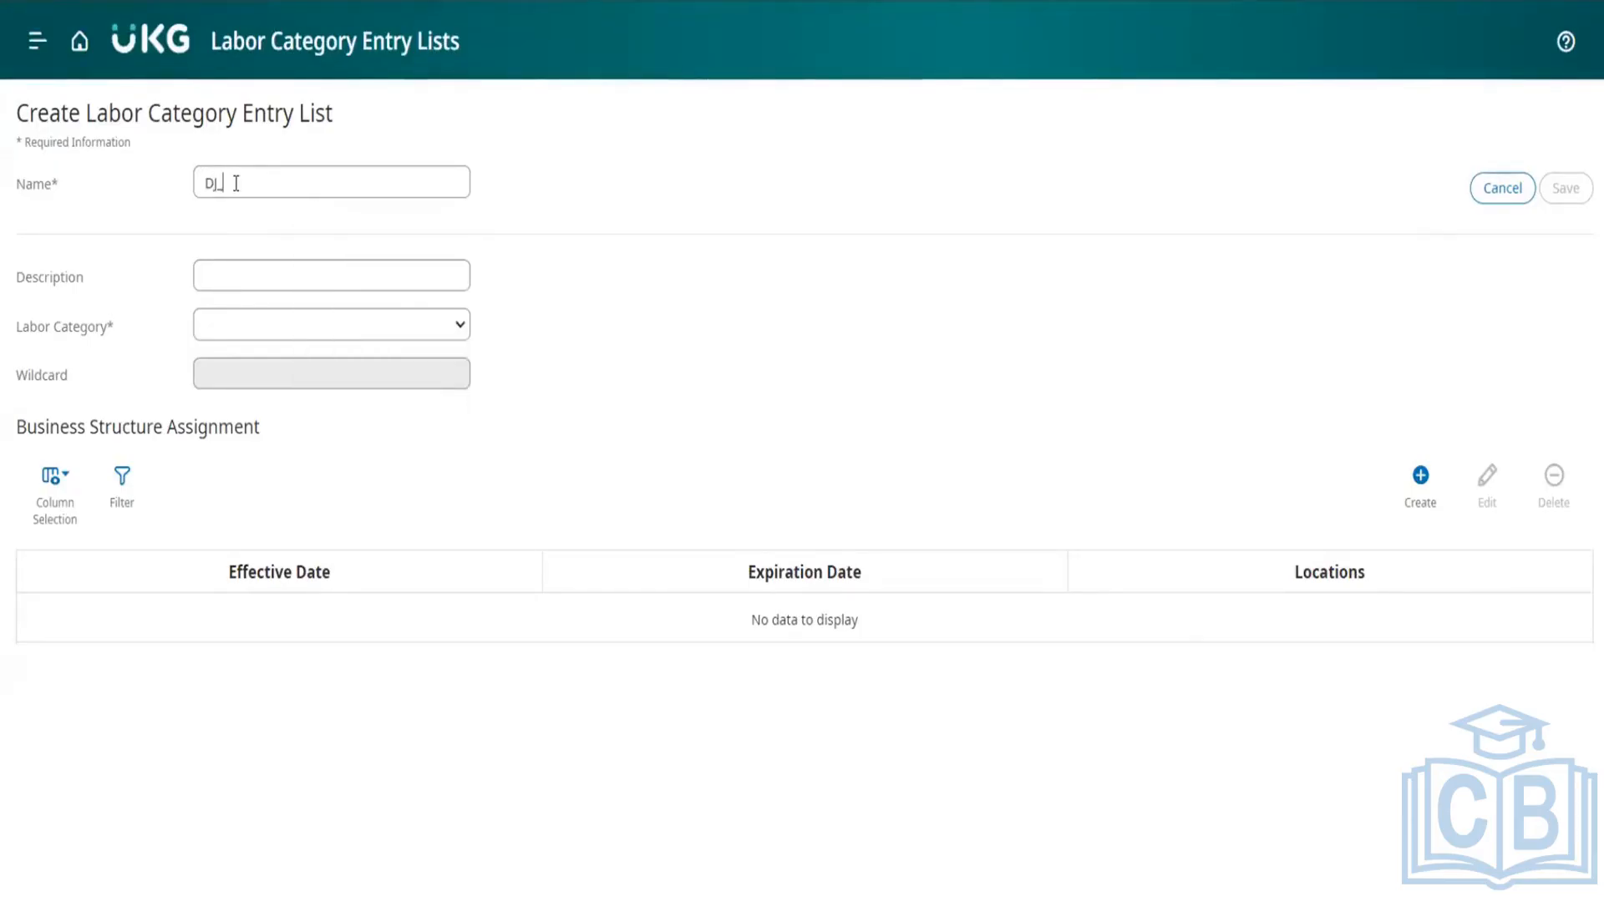
{"action": "type", "text": "AG"}
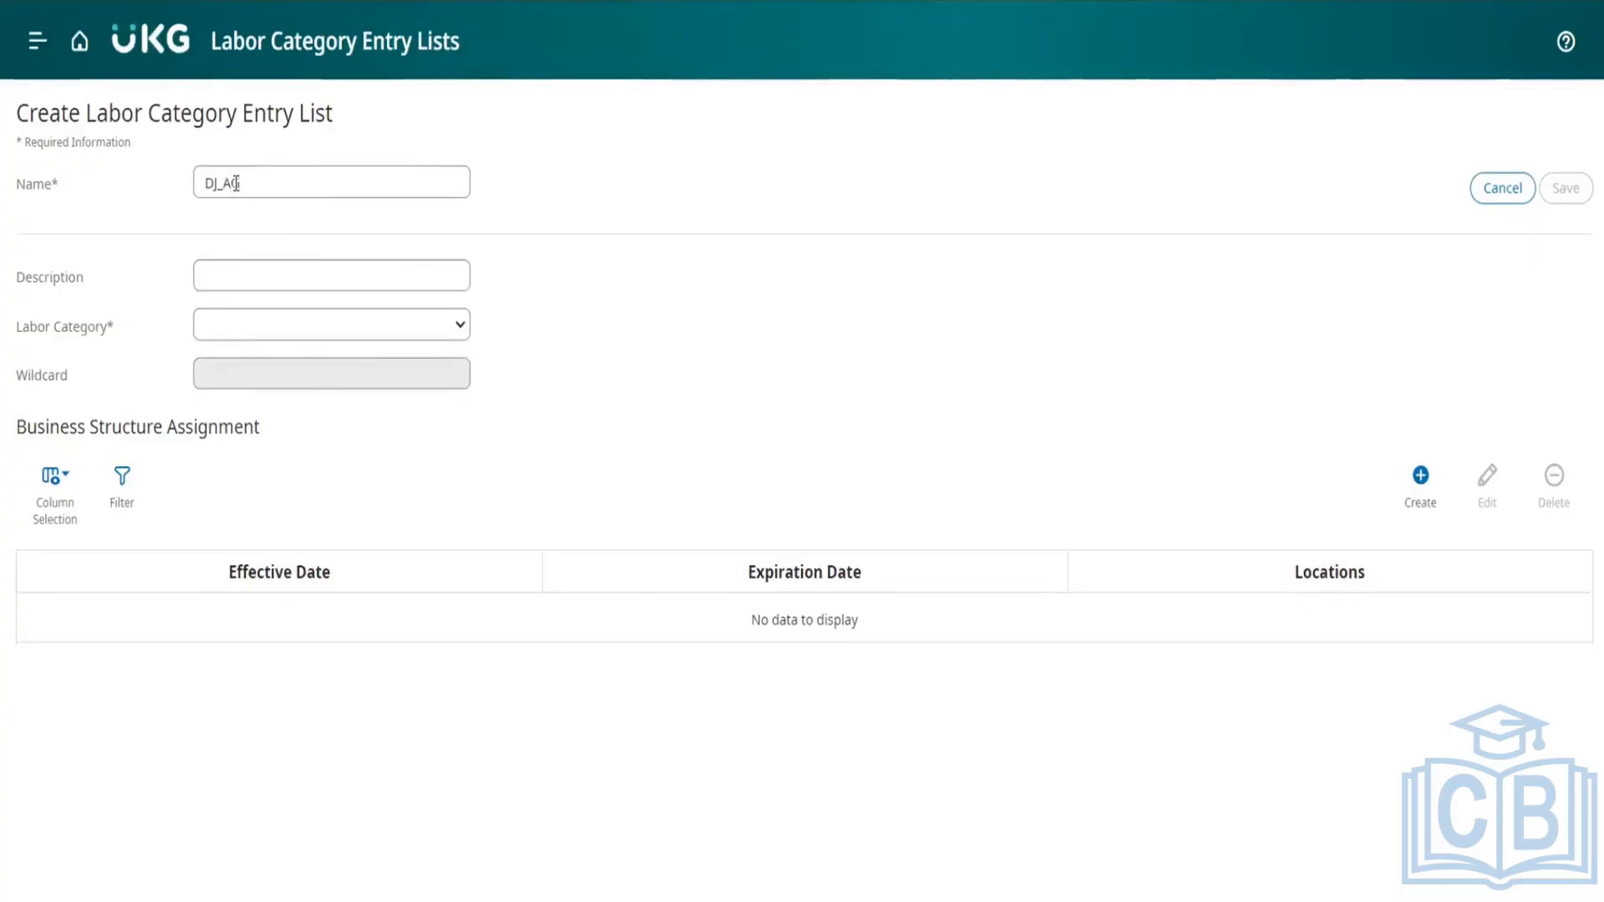
{"action": "type", "text": "C project"}
{"action": "left_click", "coordinate": [323, 328]}
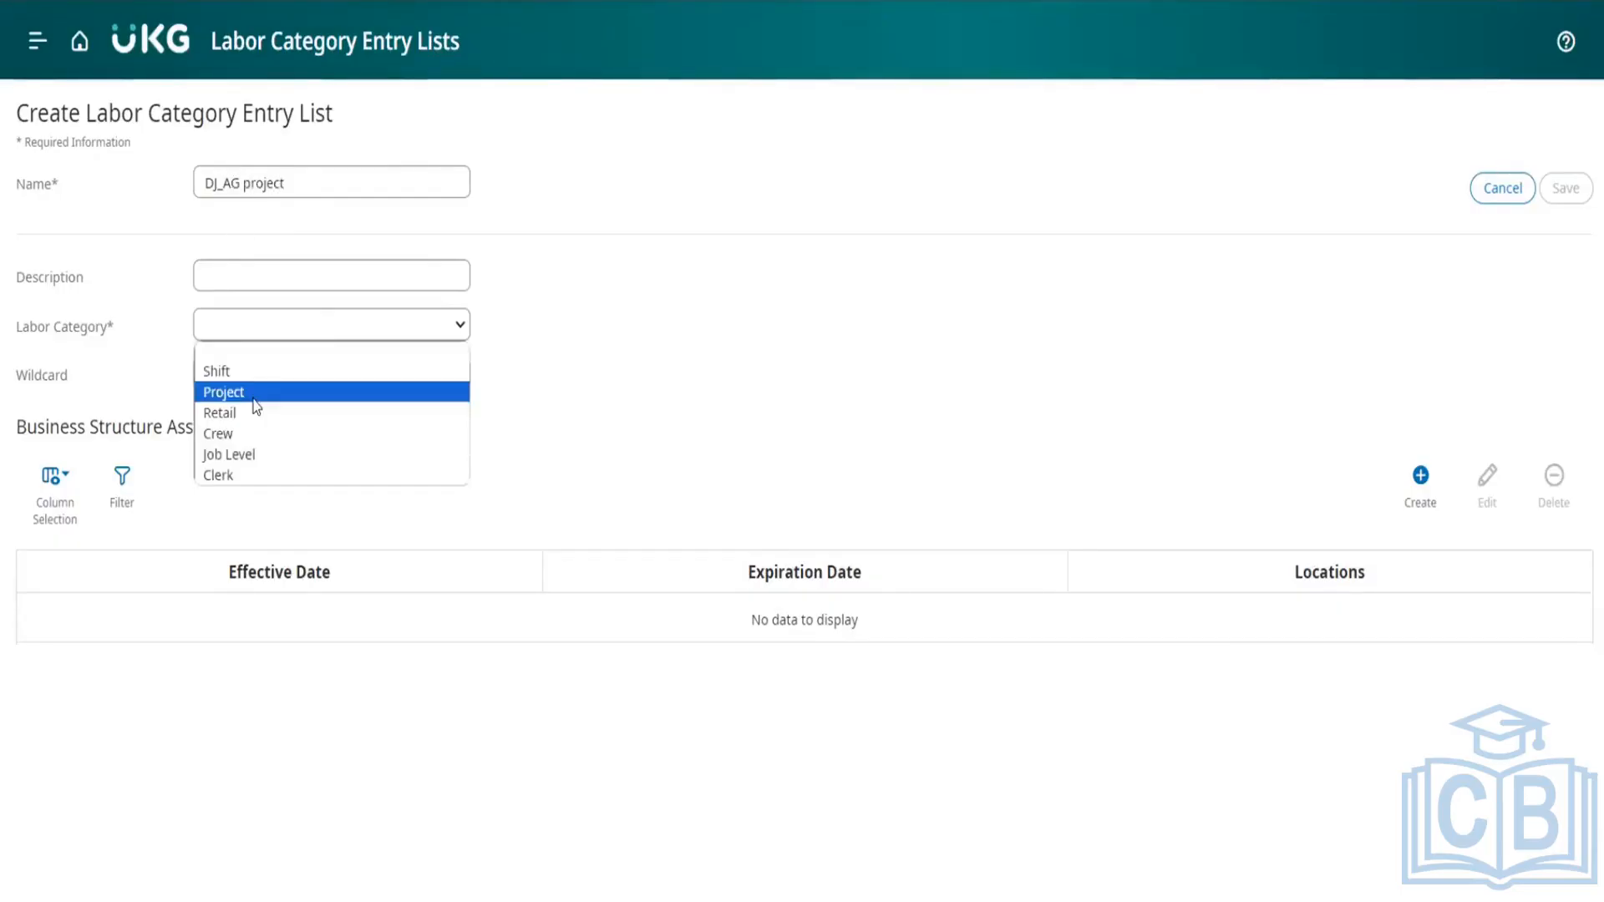
{"action": "left_click", "coordinate": [254, 399]}
- Assign the DJ_Apple and DJ_Google entries to the project list and save it
{"action": "scroll", "coordinate": [437, 432], "scroll_direction": "down", "scroll_amount": 1}
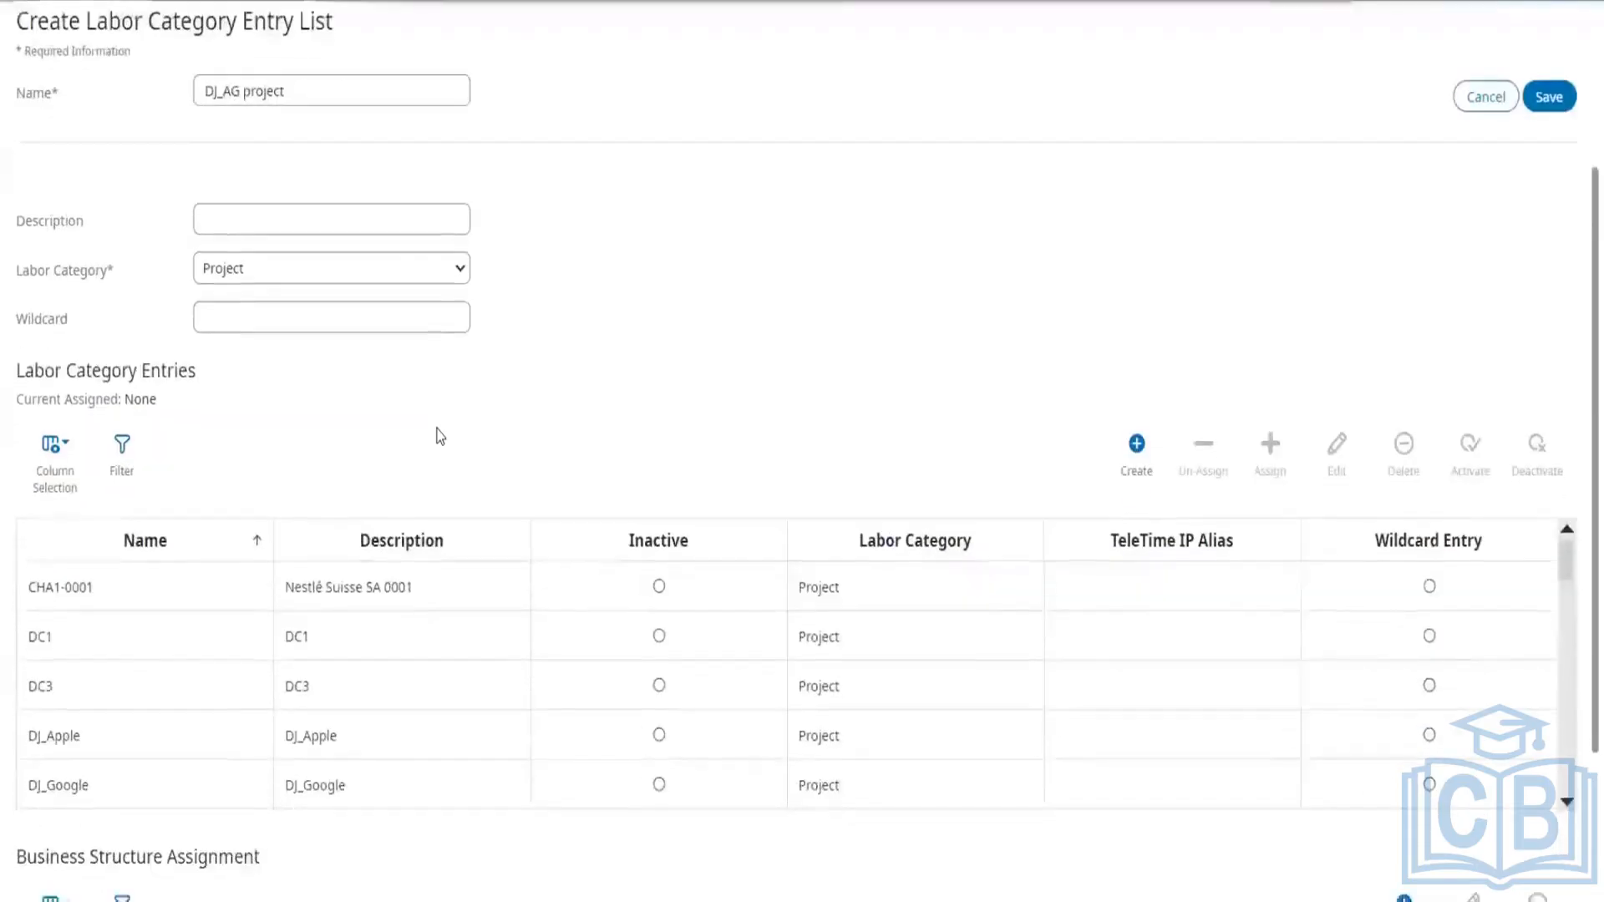
{"action": "left_click", "coordinate": [145, 711]}
{"action": "left_click", "coordinate": [1267, 443]}
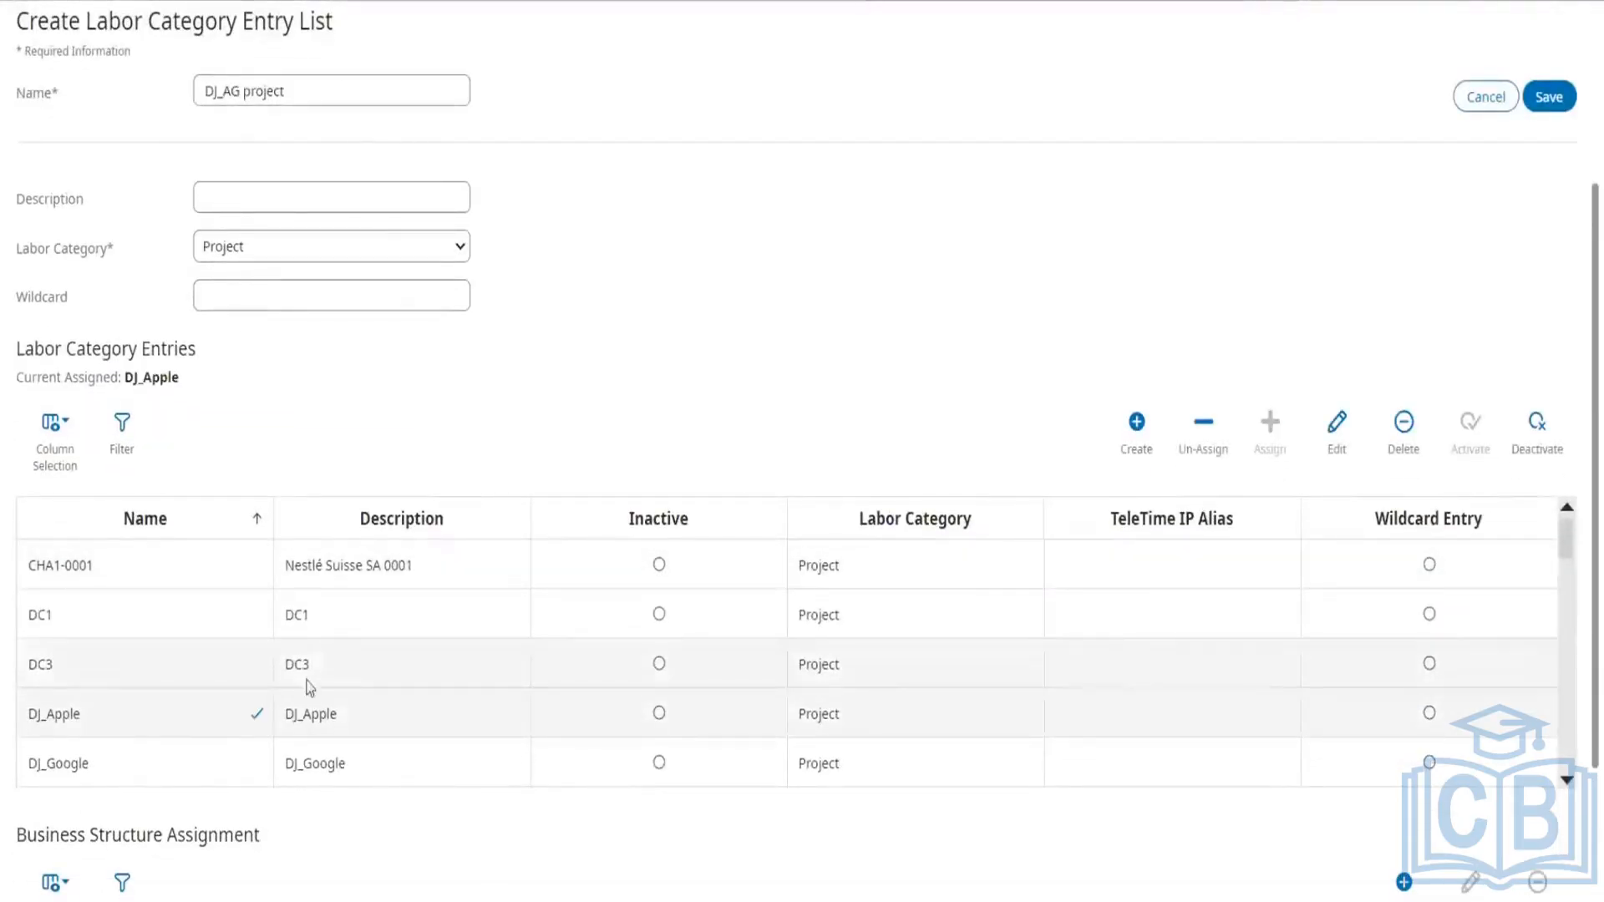
{"action": "left_click", "coordinate": [230, 774]}
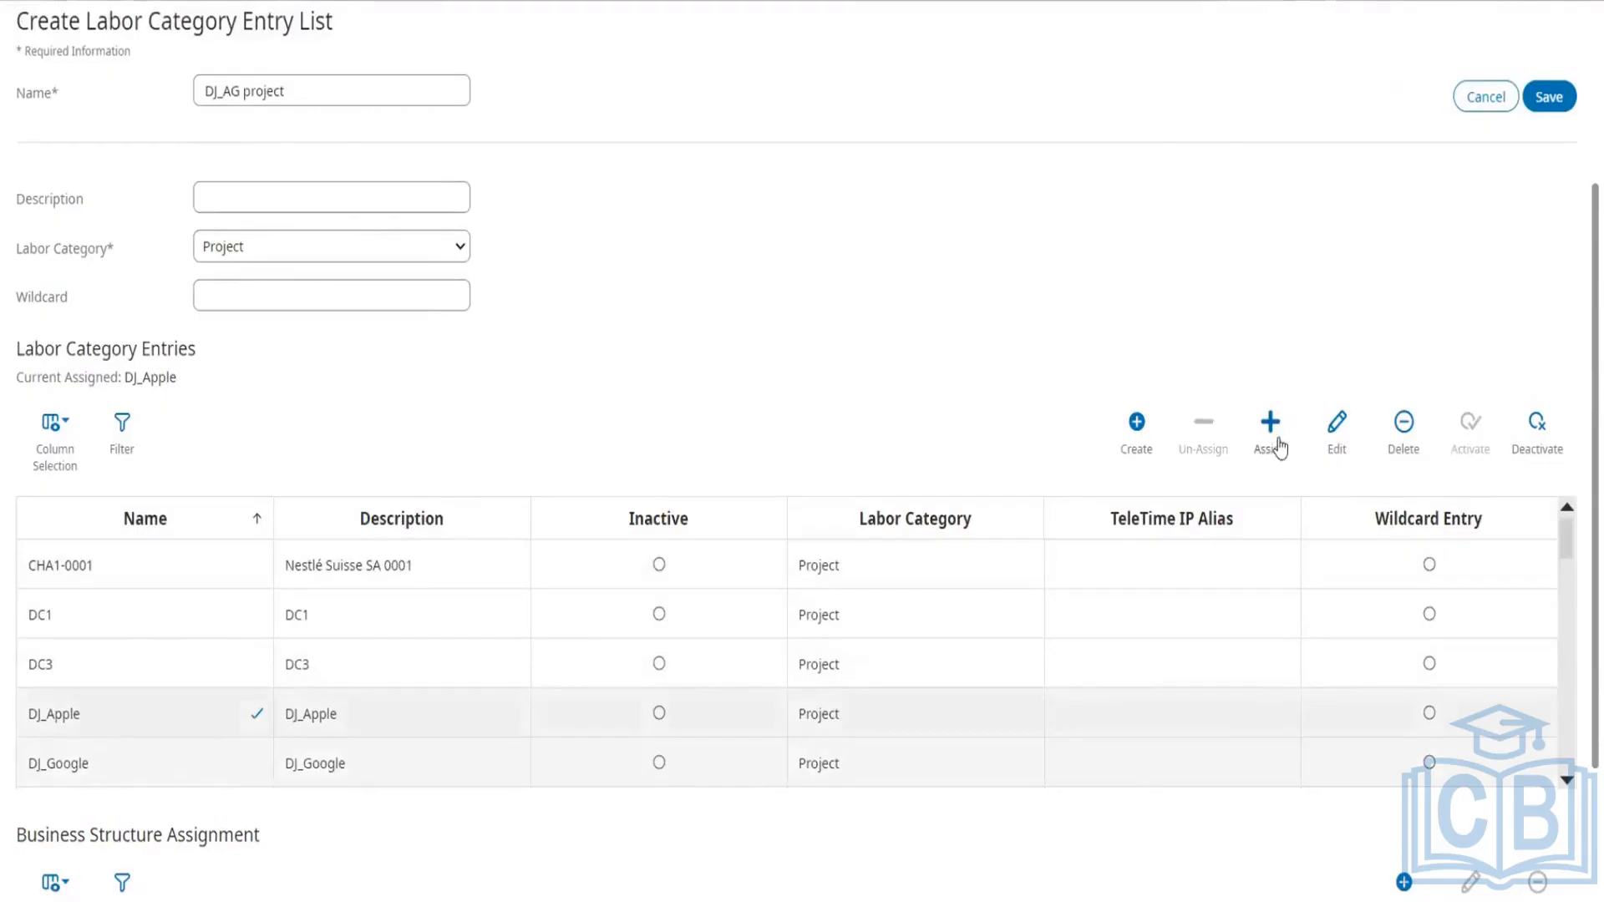
{"action": "left_click", "coordinate": [1277, 439]}
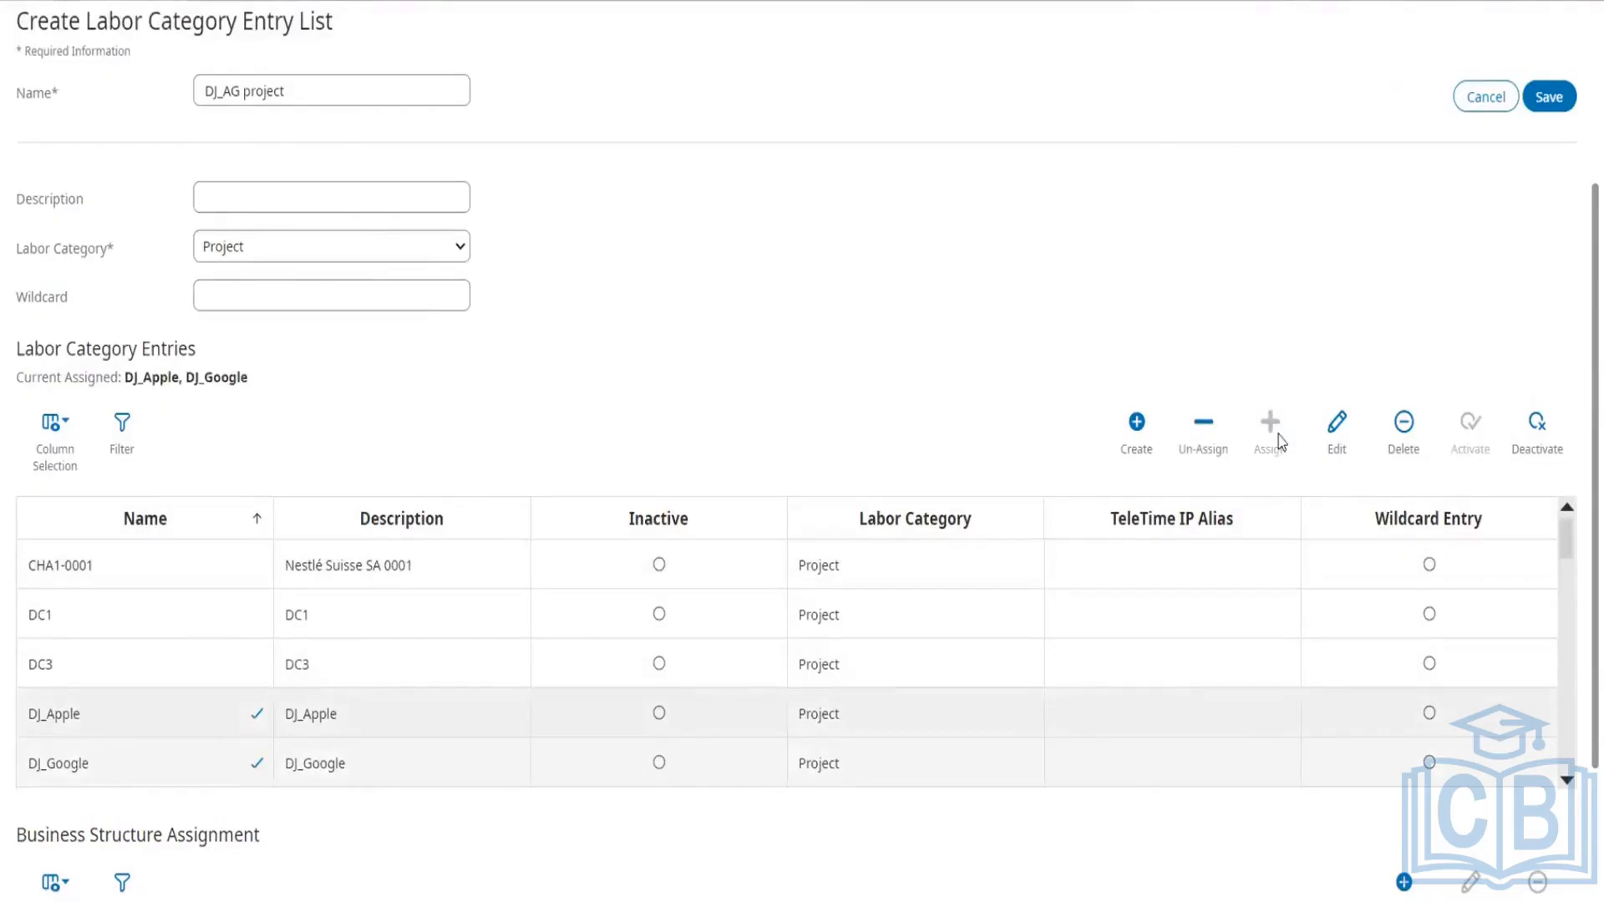
{"action": "left_click", "coordinate": [1554, 98]}
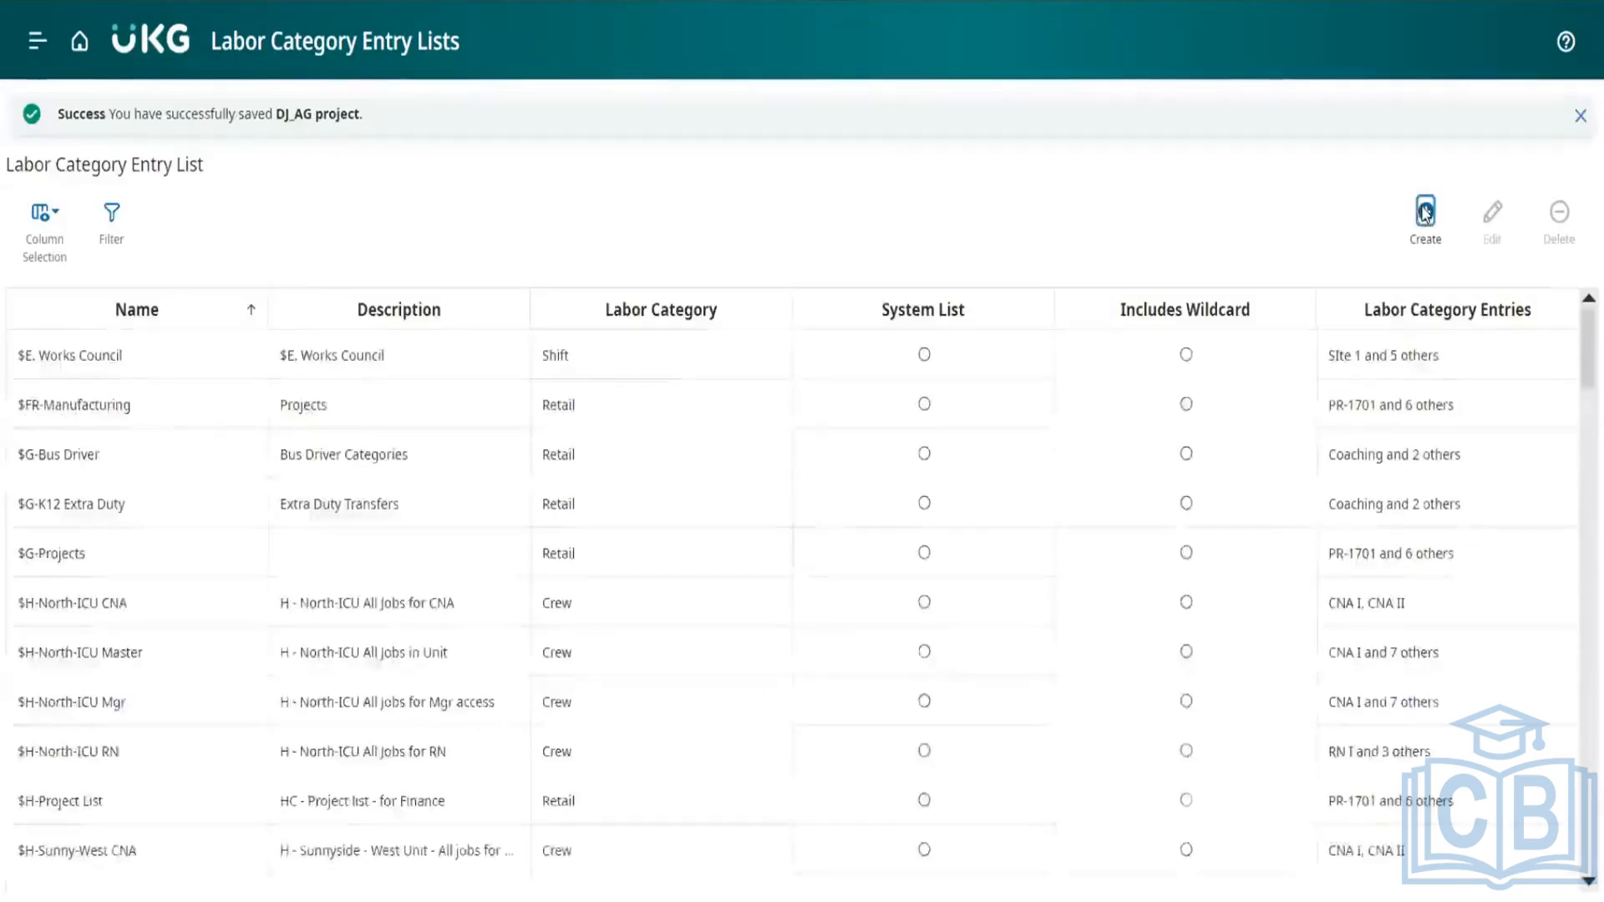
- Start a new labor category entry list named "DJ_GM project" for the Project labor category
{"action": "left_click", "coordinate": [1425, 213]}
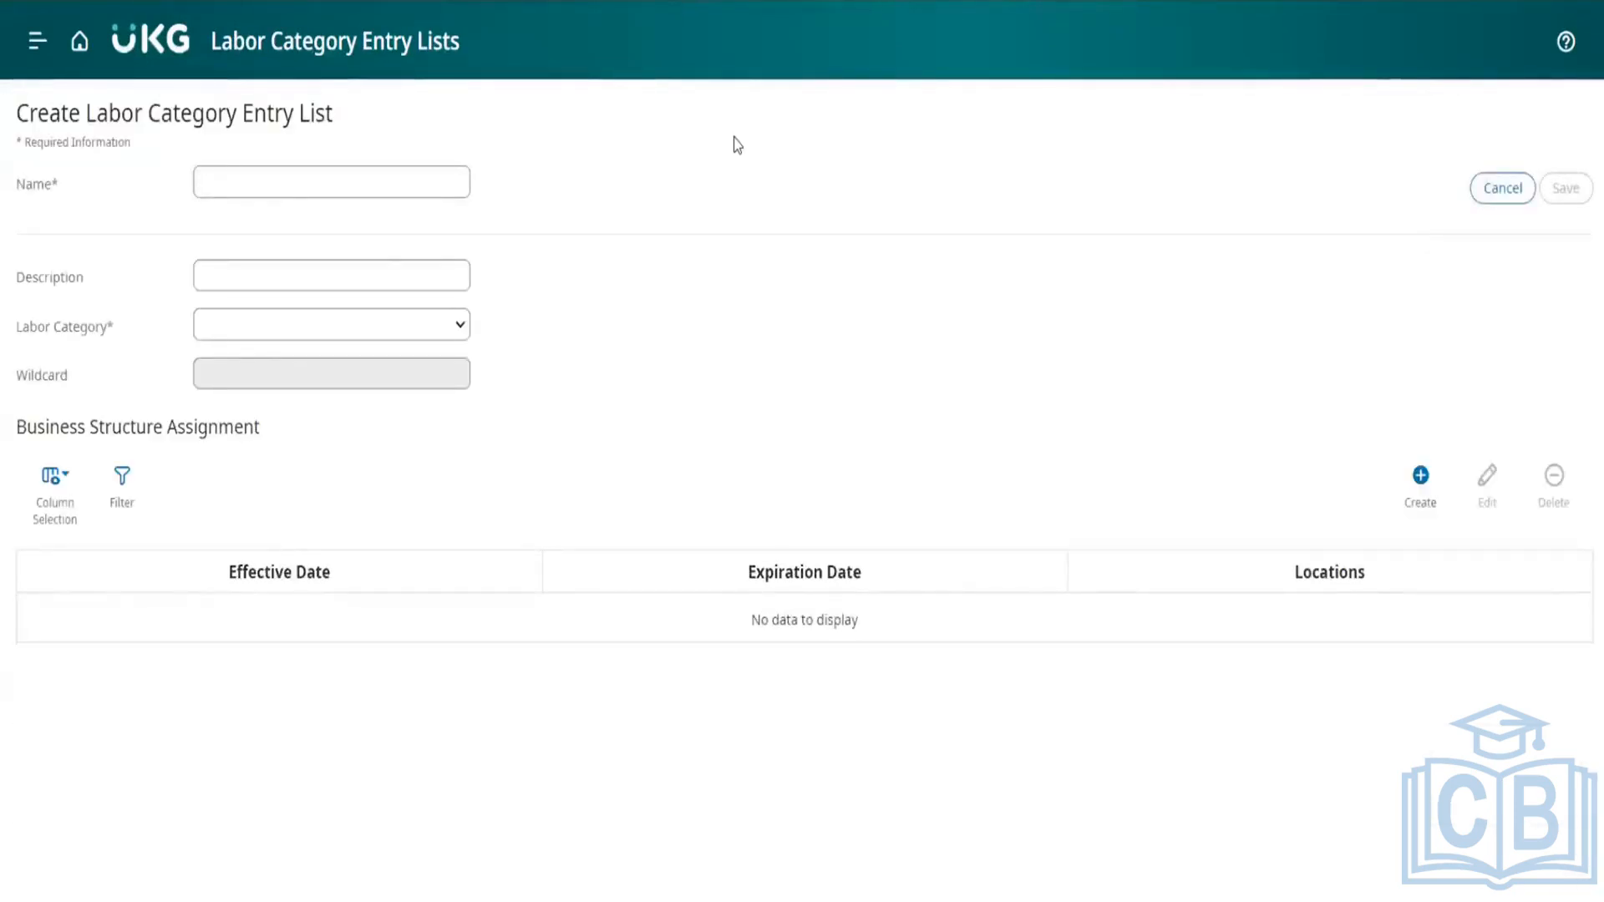
{"action": "left_click", "coordinate": [323, 181]}
{"action": "type", "text": "DJ_"}
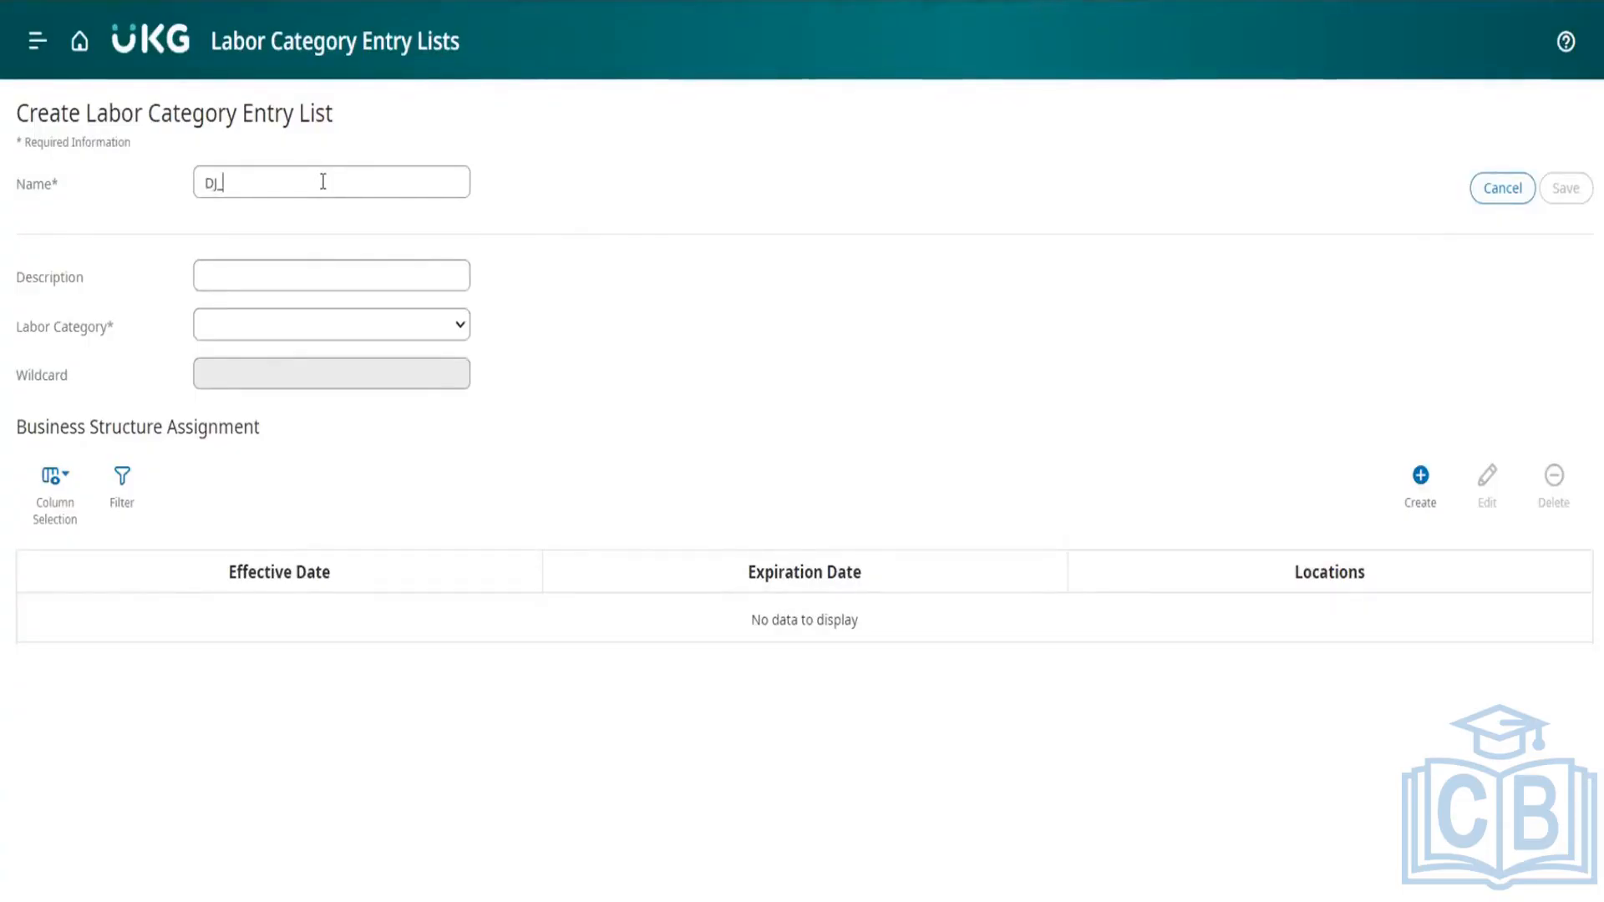
{"action": "type", "text": "GM project"}
{"action": "left_click", "coordinate": [324, 331]}
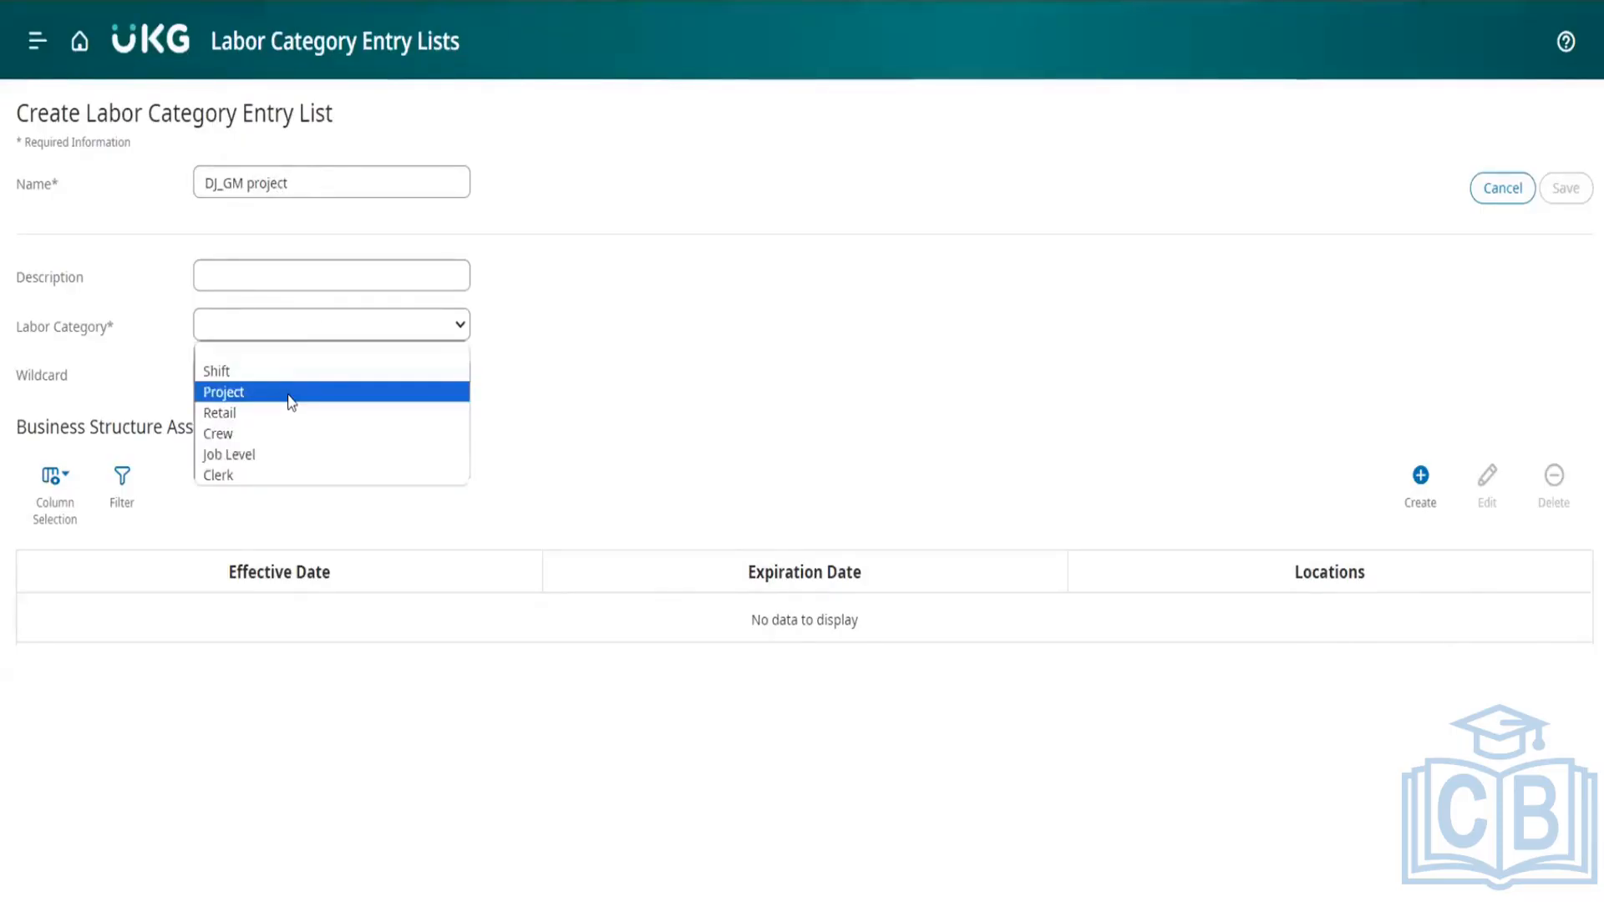
{"action": "left_click", "coordinate": [290, 403]}
- Assign the DJ_Google and DJ_Microsoft entries to the project list and save it
{"action": "scroll", "coordinate": [297, 501], "scroll_direction": "down", "scroll_amount": 1}
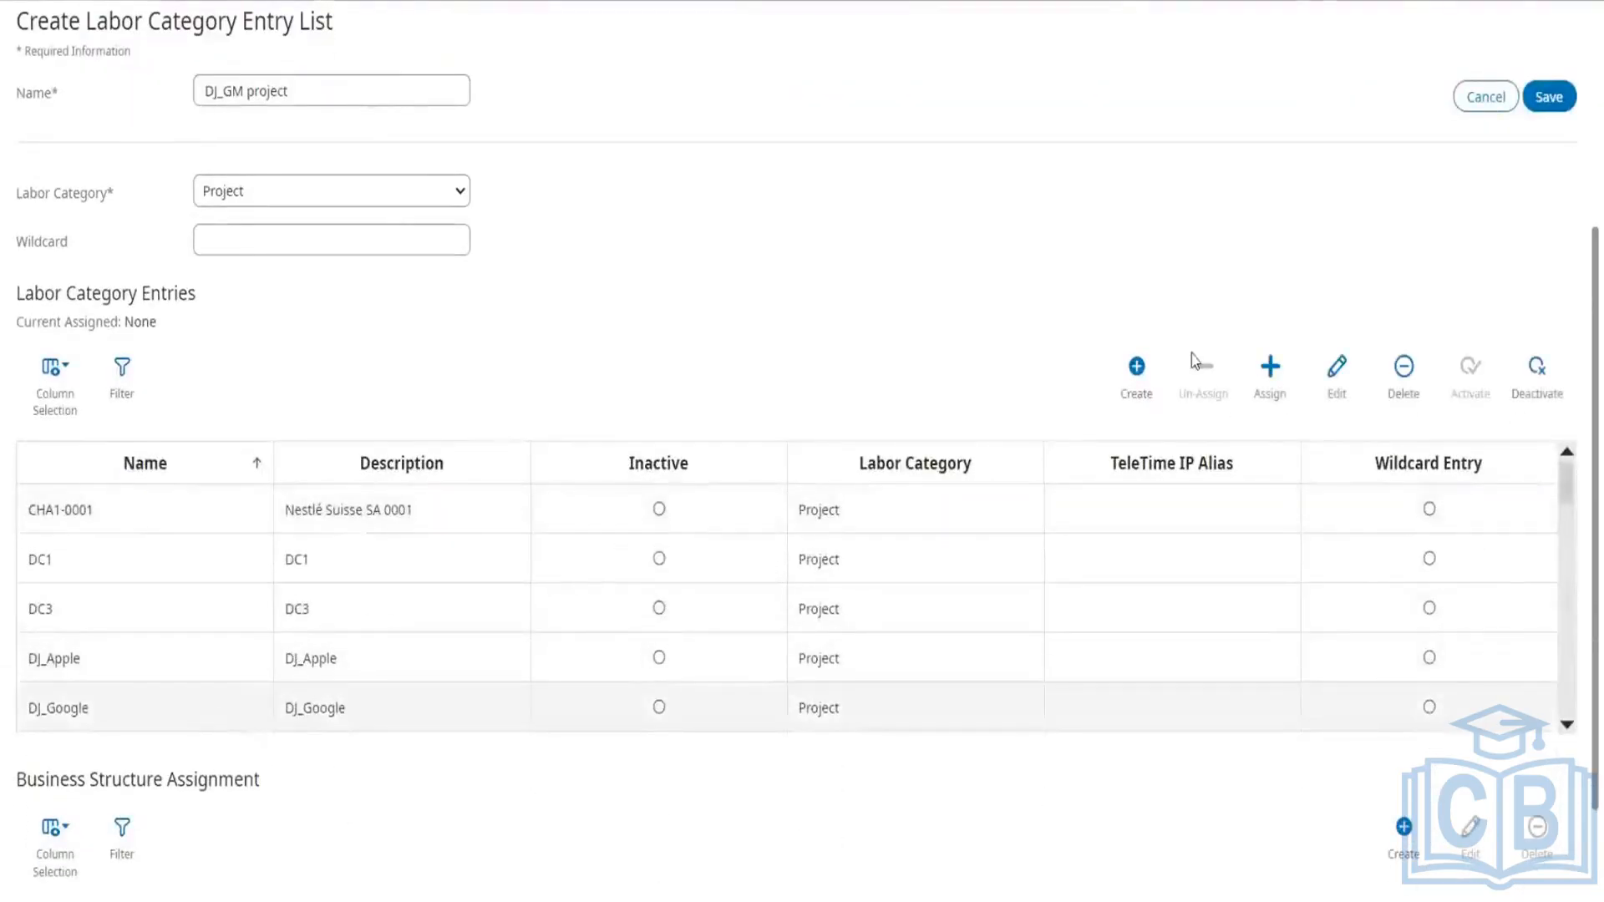
{"action": "left_click", "coordinate": [1269, 368]}
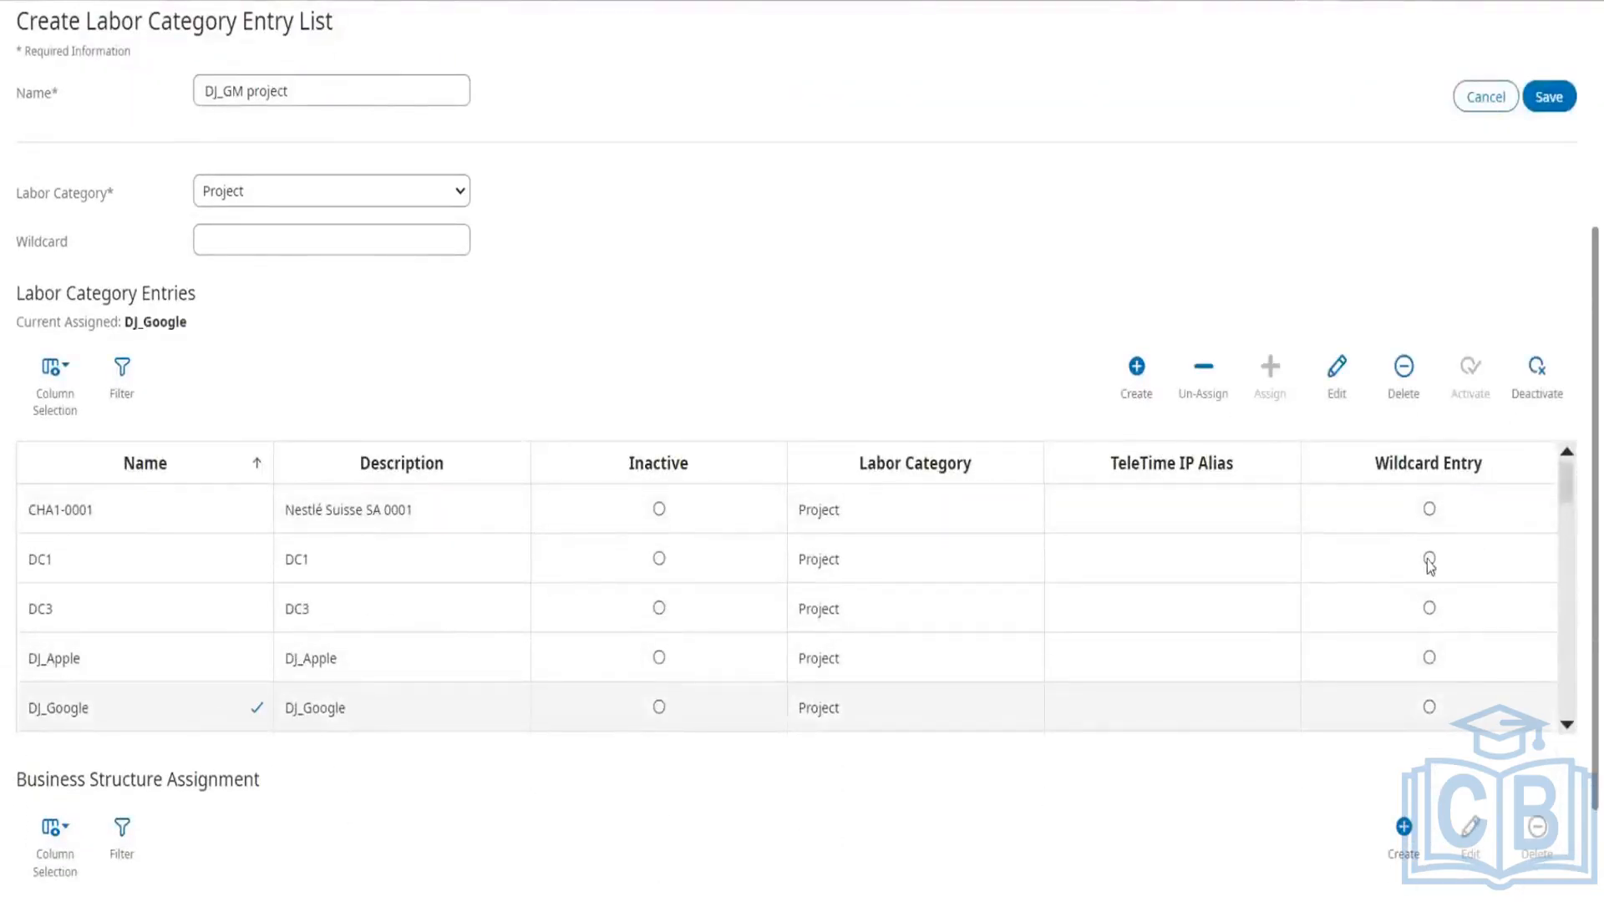
{"action": "left_click", "coordinate": [1568, 724]}
{"action": "left_click", "coordinate": [235, 674]}
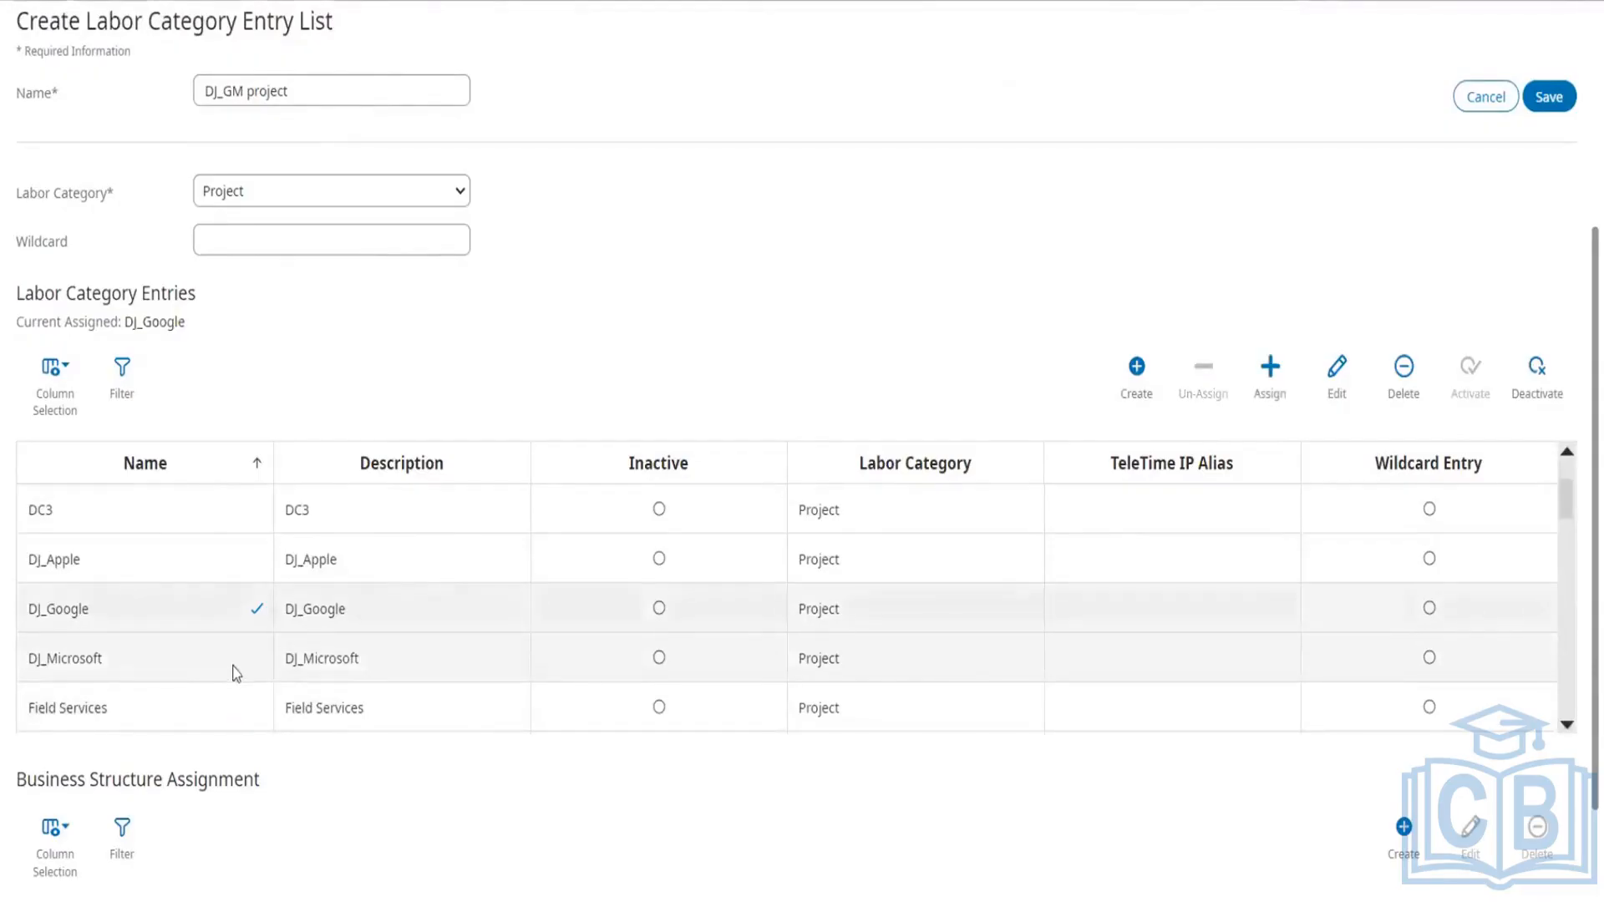
{"action": "left_click", "coordinate": [1271, 368]}
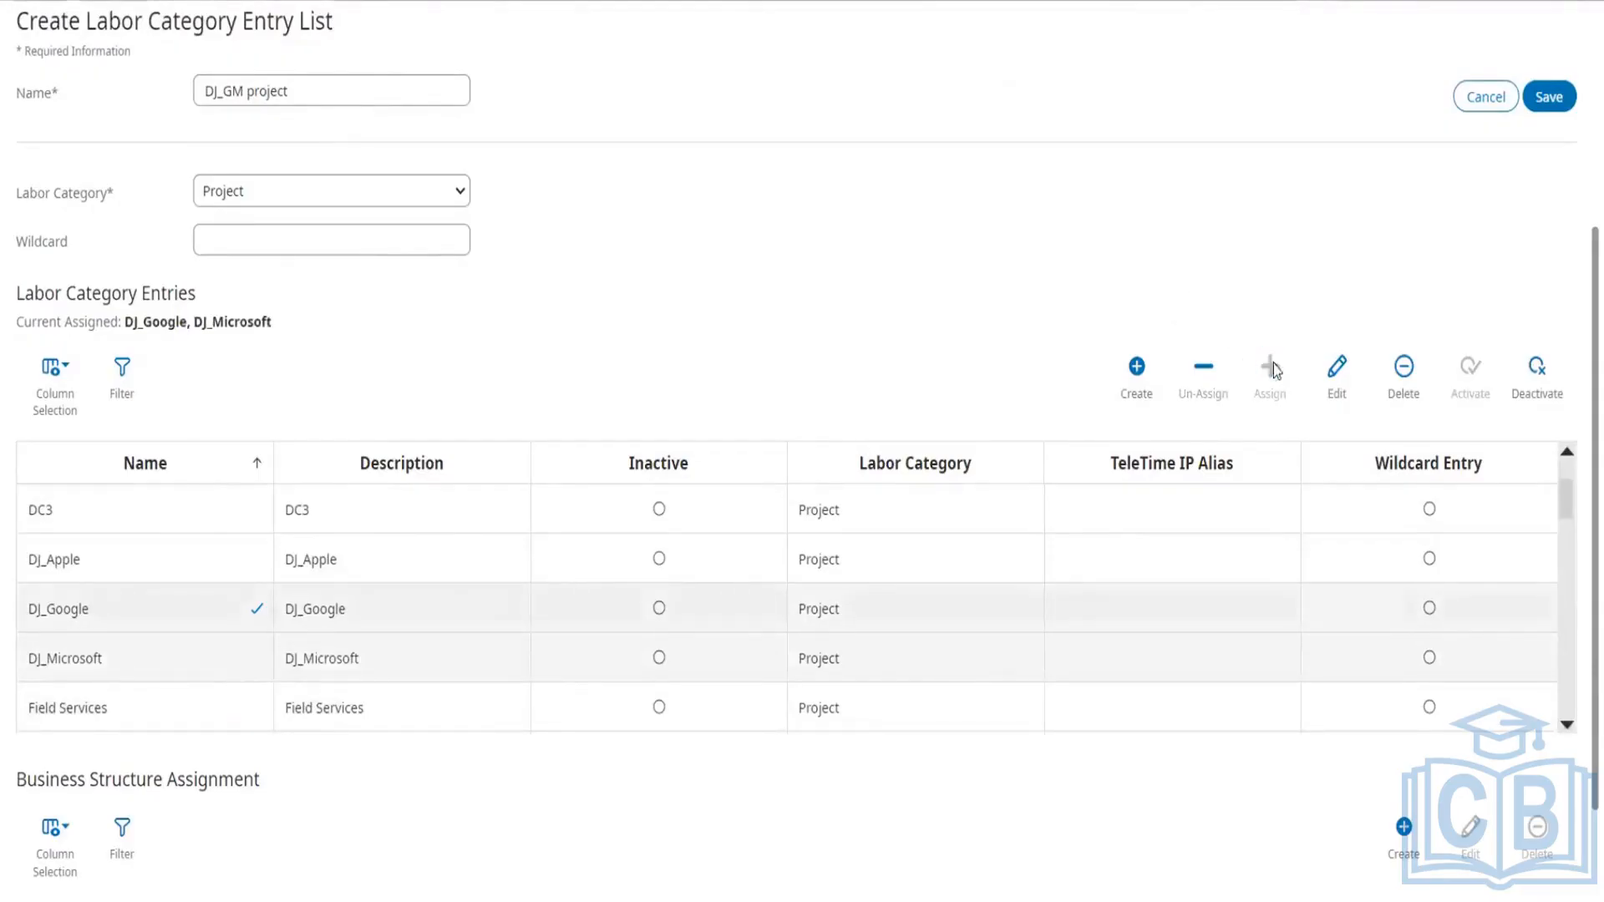
{"action": "left_click", "coordinate": [1558, 97]}
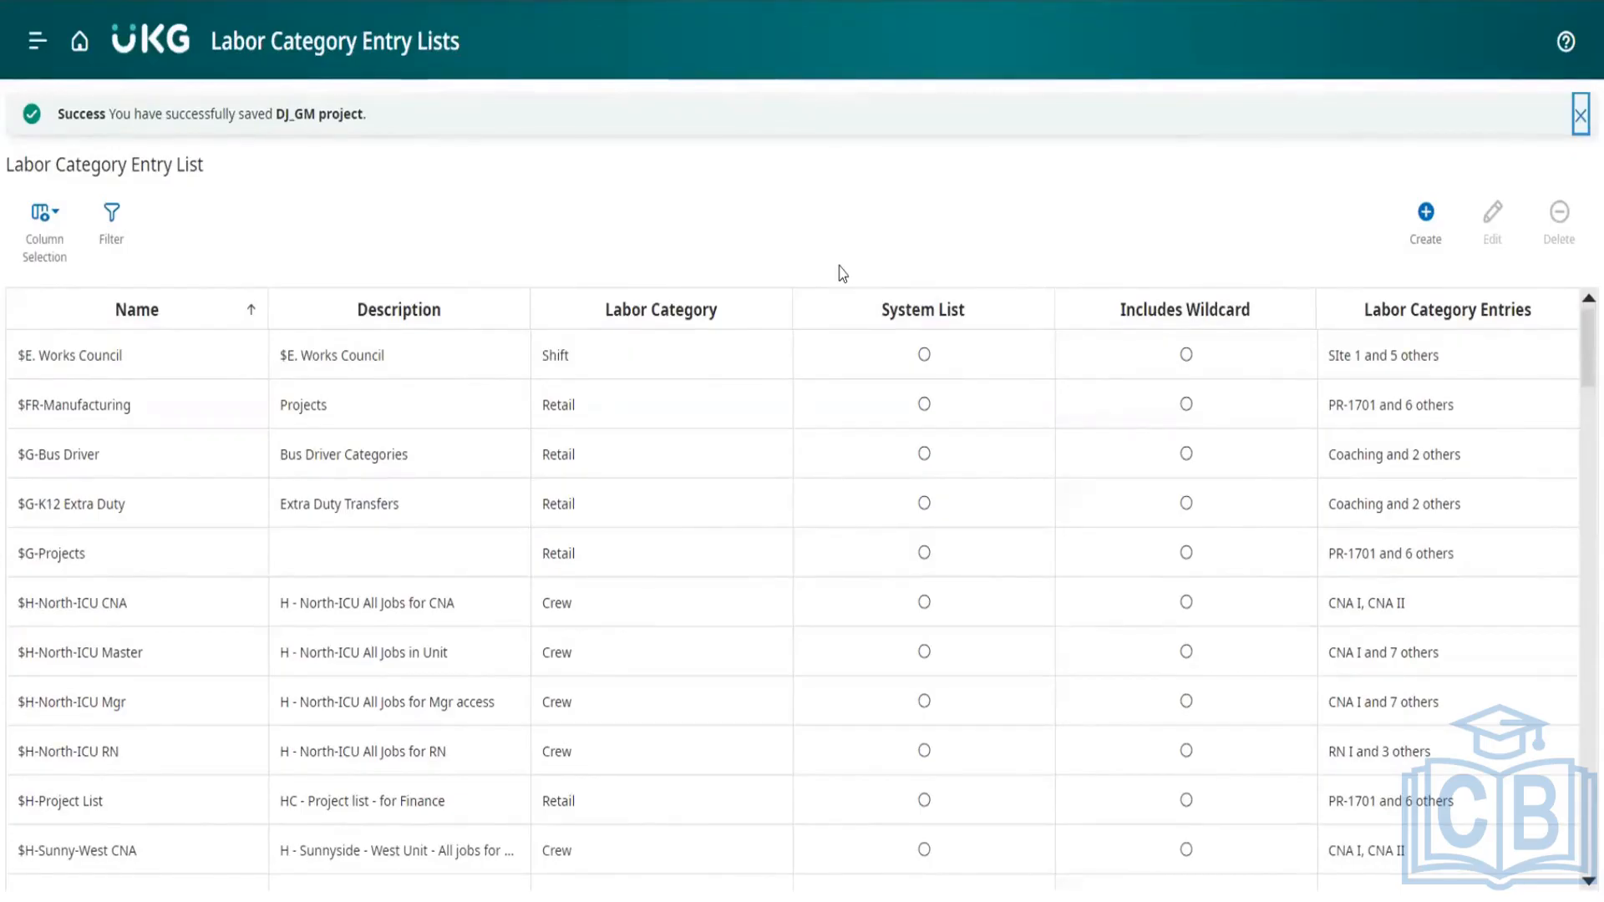
{"action": "left_click", "coordinate": [1581, 117]}
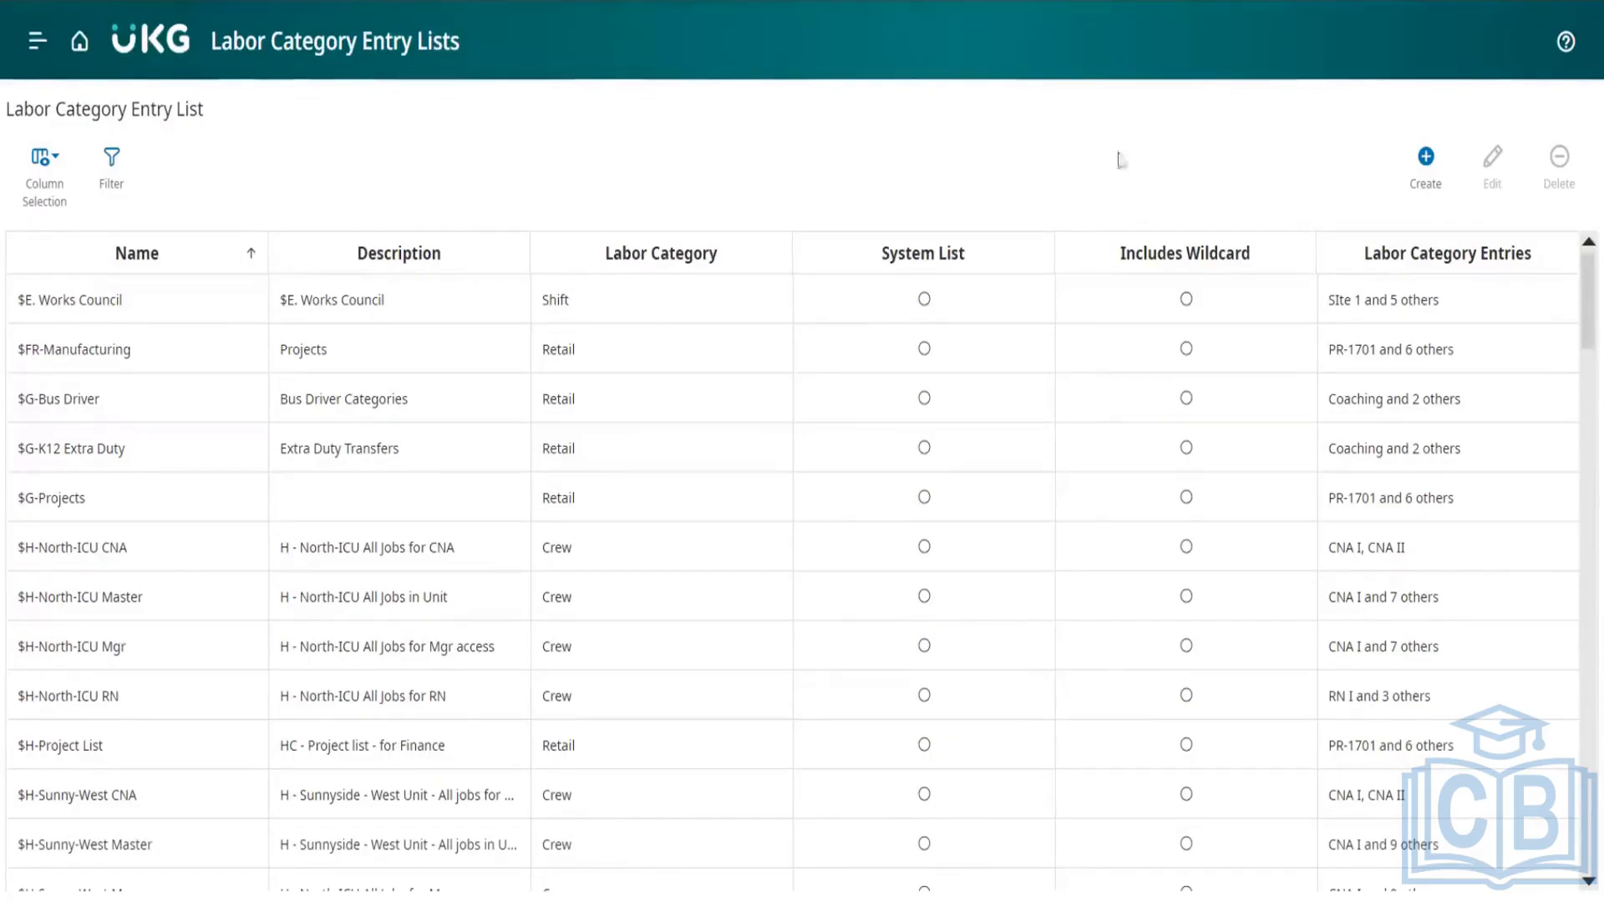
- Open the Labor Category Profiles setup and start a new profile named "DJ_AG_MA_access"
{"action": "left_click", "coordinate": [78, 41]}
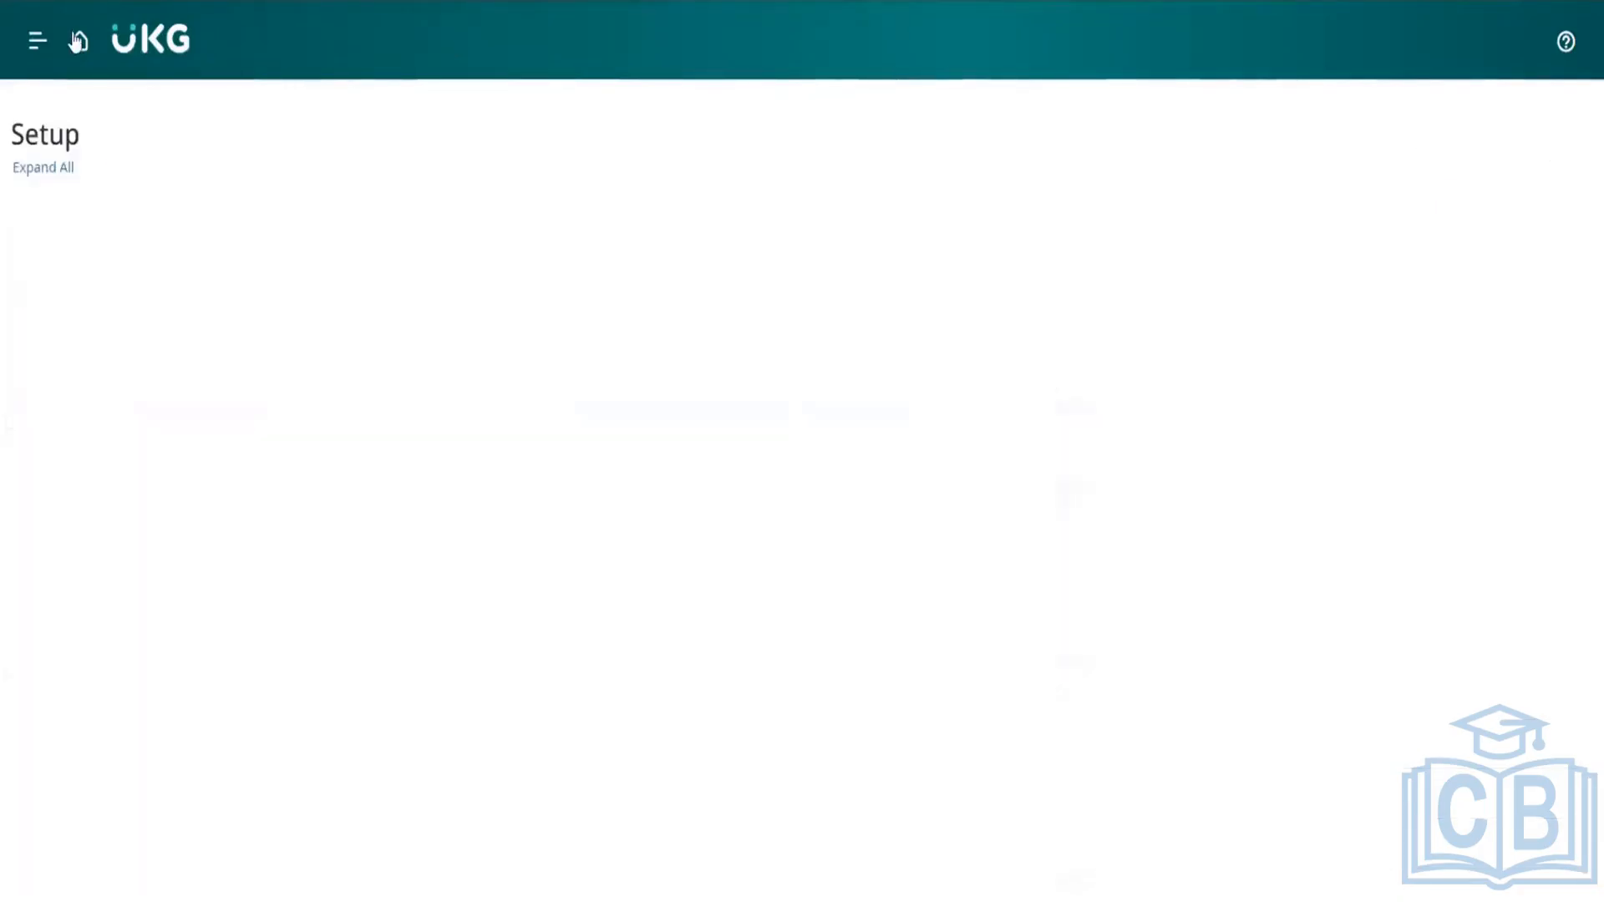
{"action": "scroll", "coordinate": [301, 679], "scroll_direction": "down", "scroll_amount": 1}
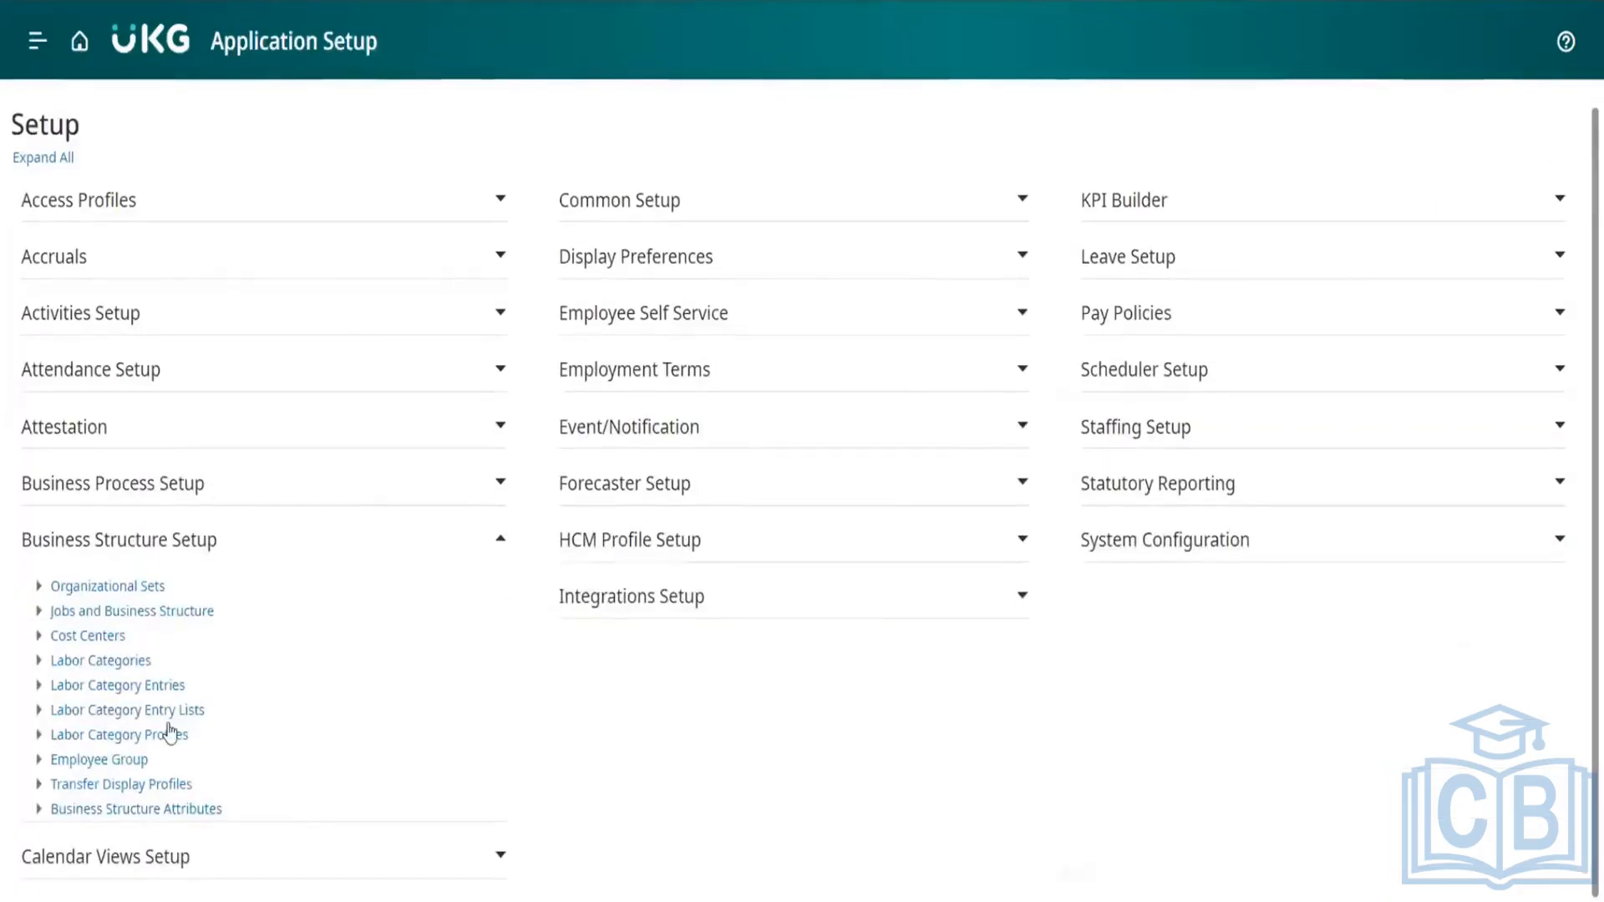
{"action": "left_click", "coordinate": [130, 737]}
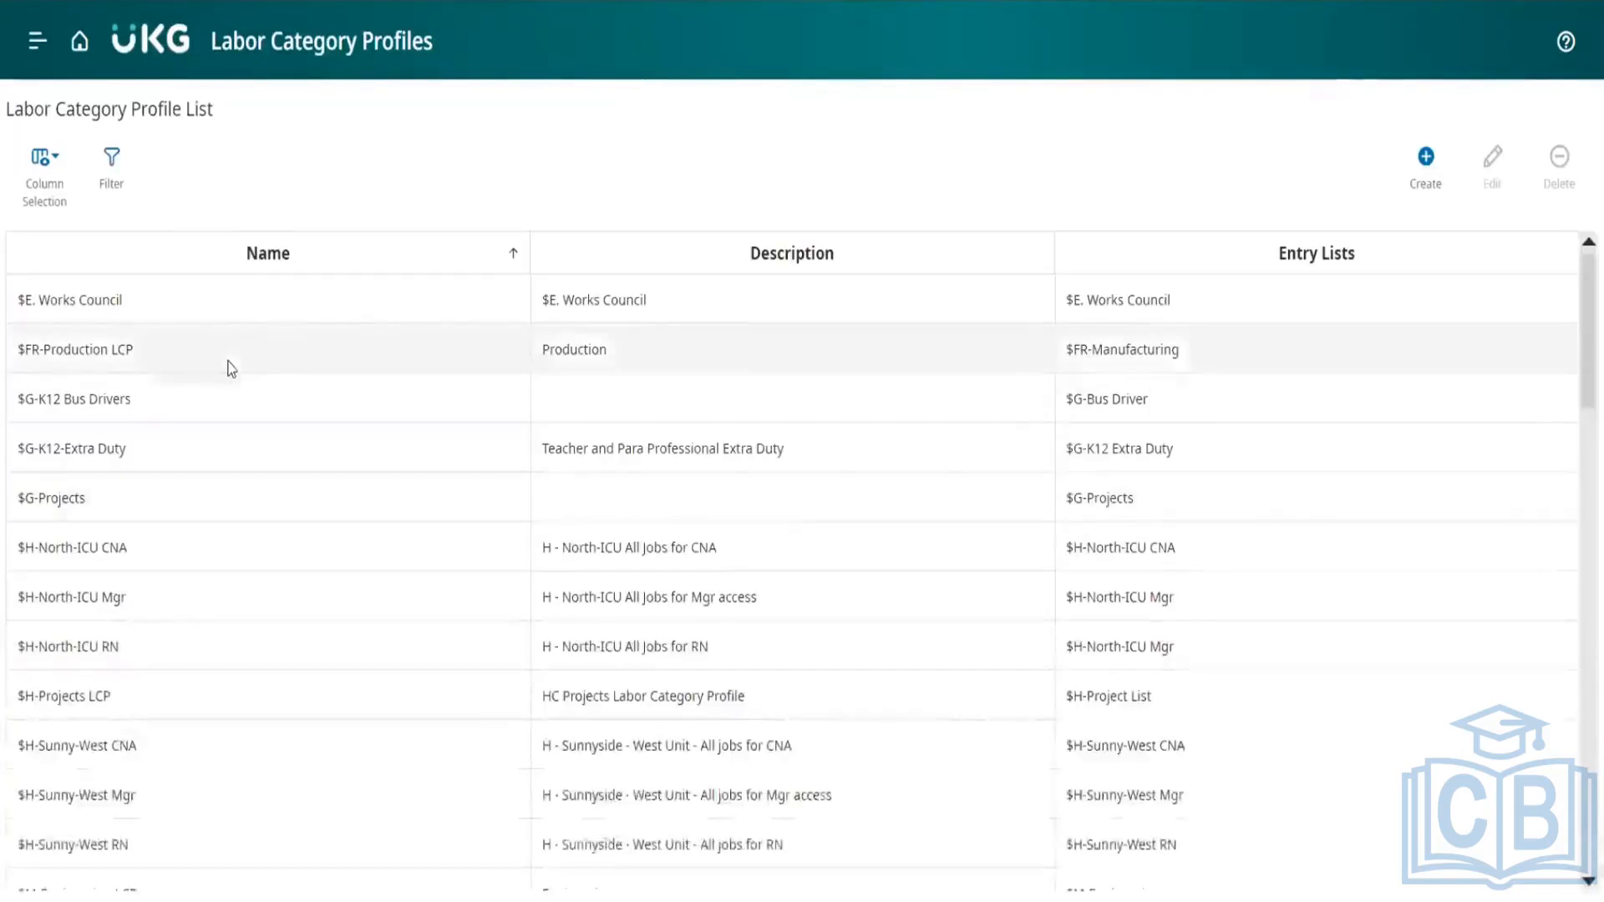
{"action": "left_click", "coordinate": [1426, 163]}
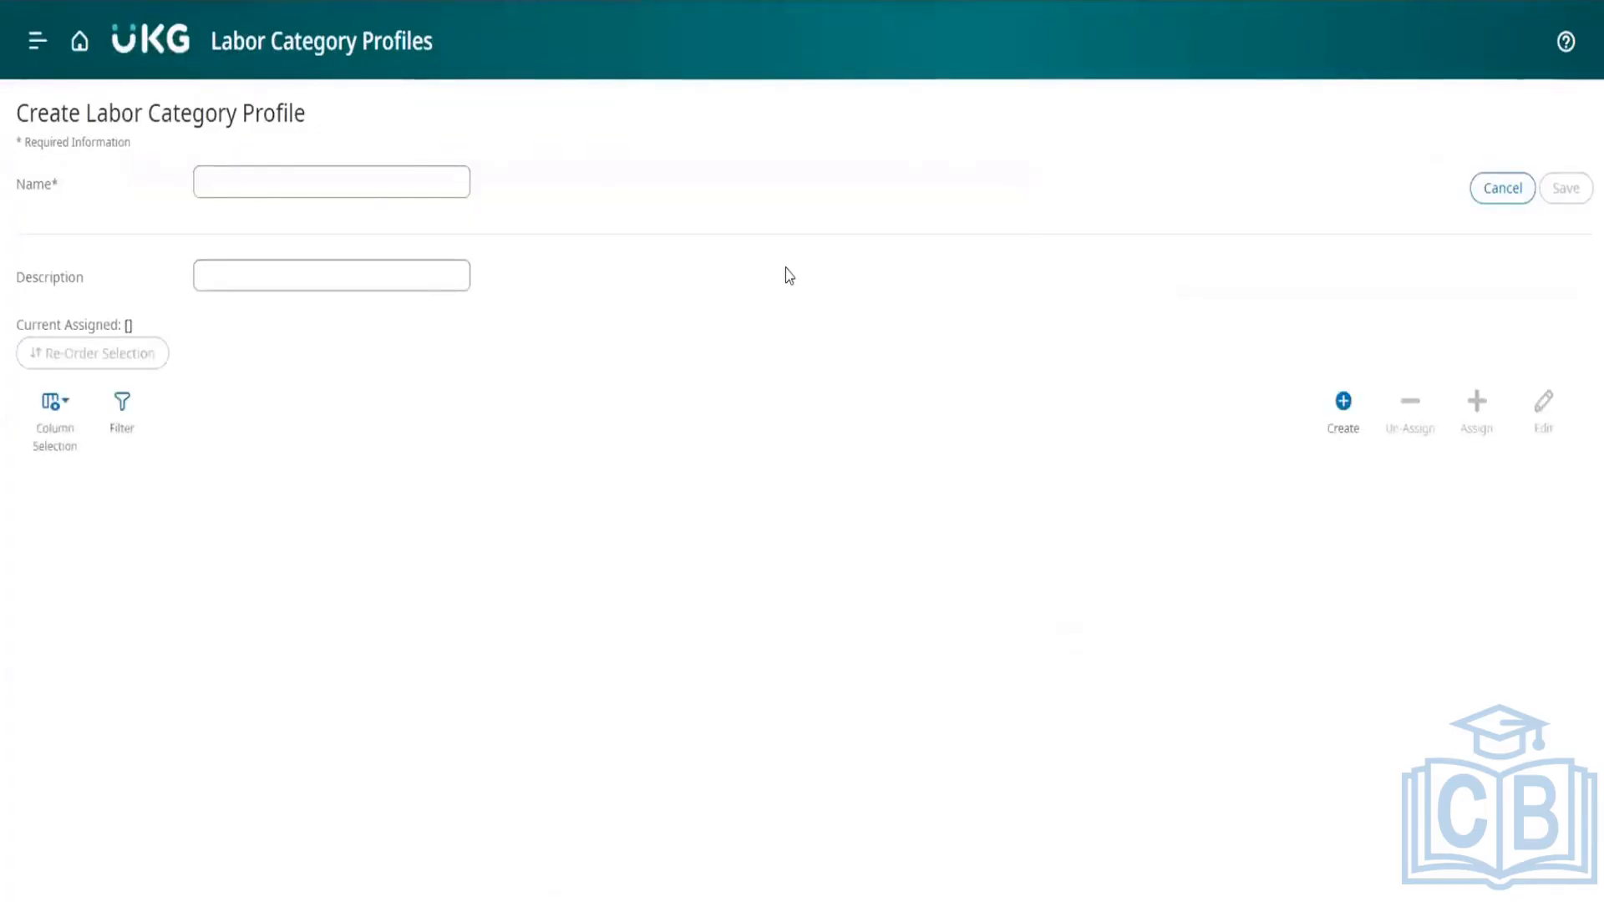
{"action": "left_click", "coordinate": [304, 184]}
{"action": "type", "text": "D"}
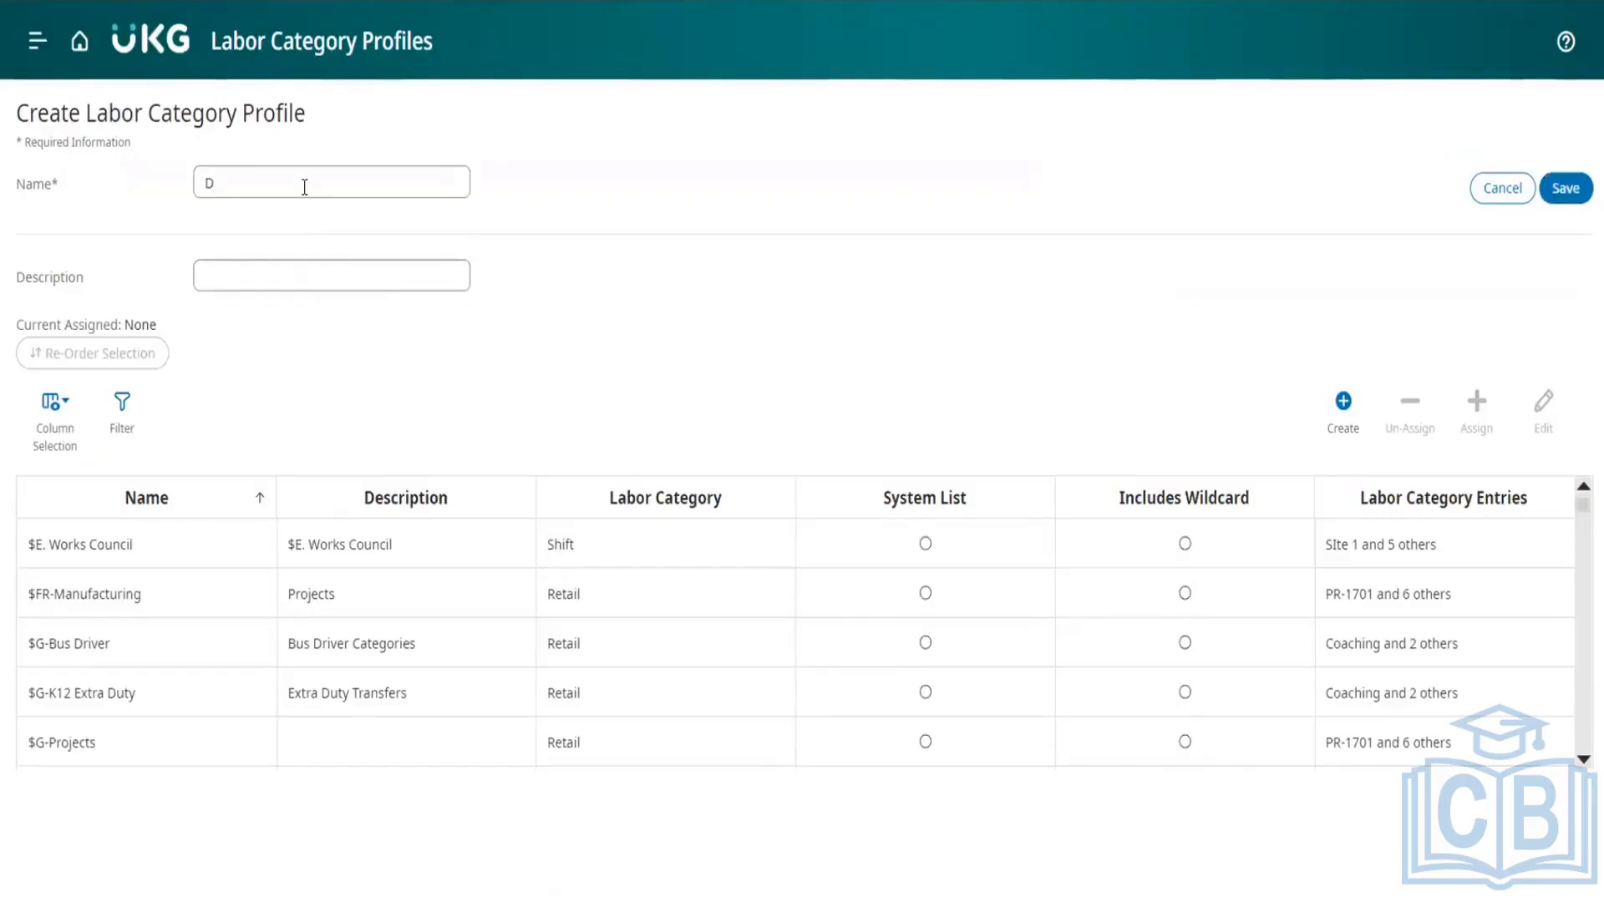
{"action": "type", "text": "J_AG_MA_access"}
- Filter the entry lists by the name "DJ" and assign the DJ_AG project list to the profile
{"action": "left_click", "coordinate": [123, 410]}
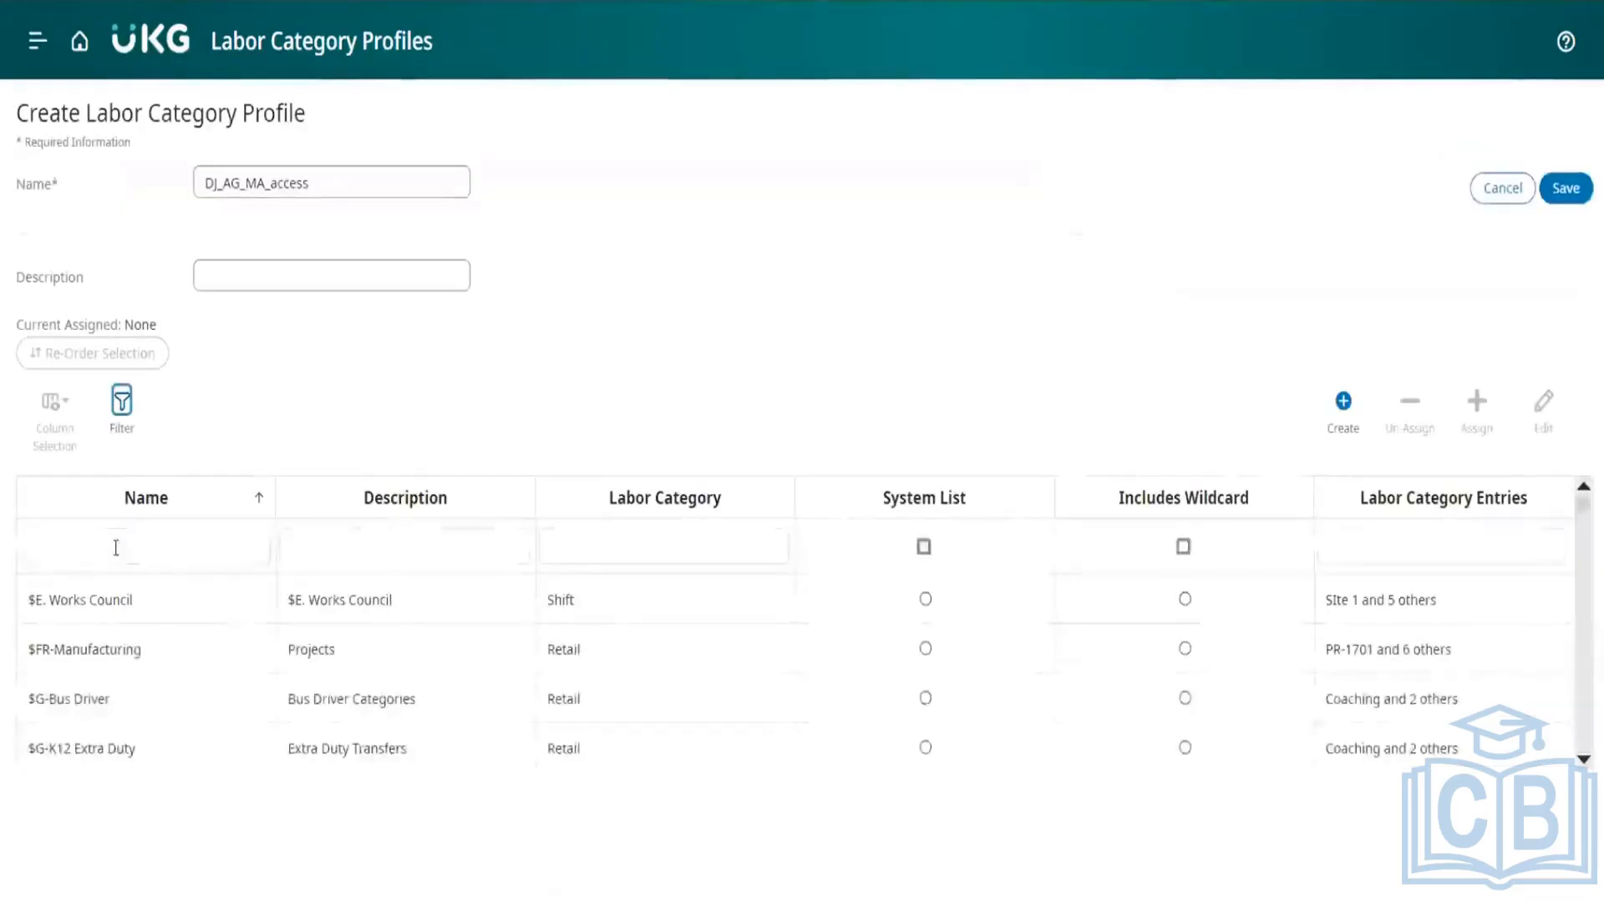
{"action": "left_click", "coordinate": [115, 545]}
{"action": "type", "text": "DJ"}
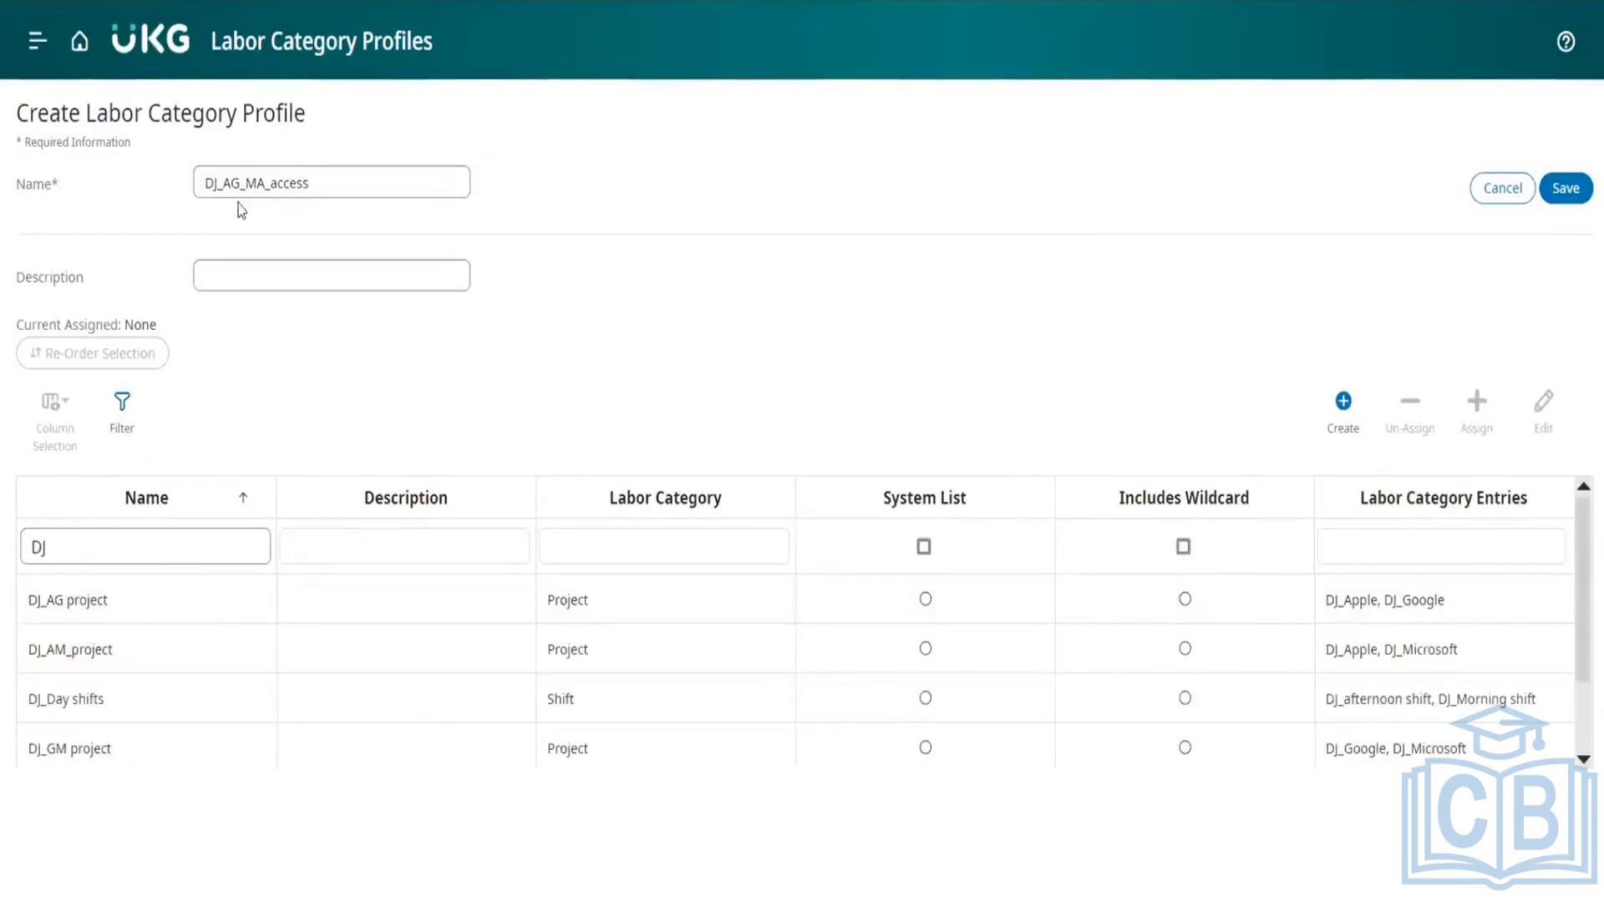
{"action": "left_click", "coordinate": [151, 601]}
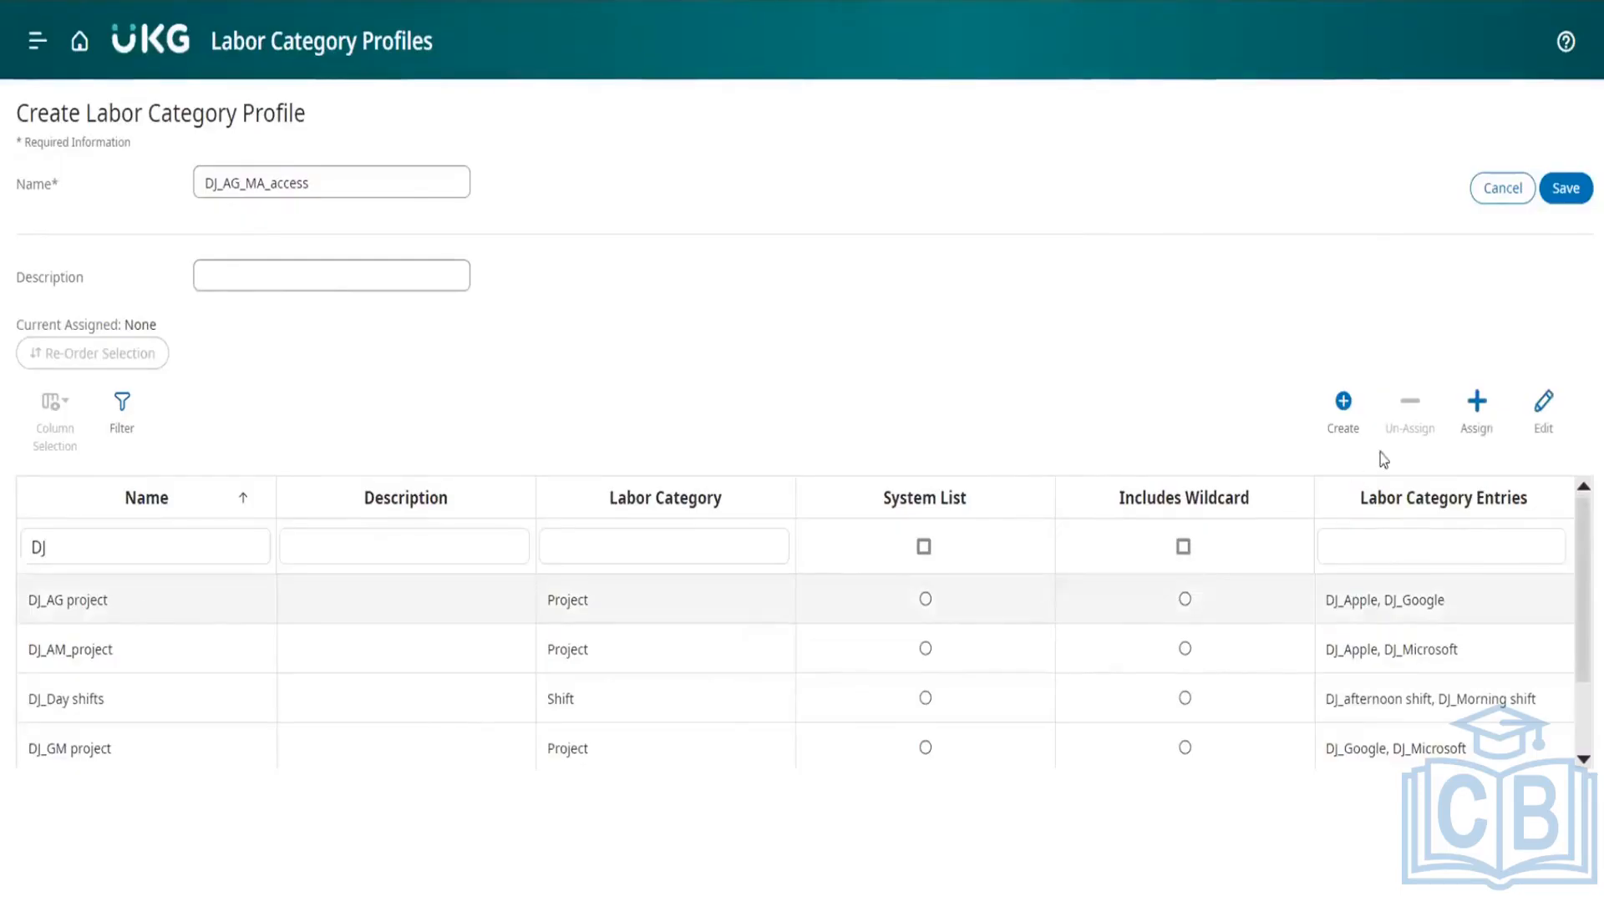
{"action": "left_click", "coordinate": [1477, 410]}
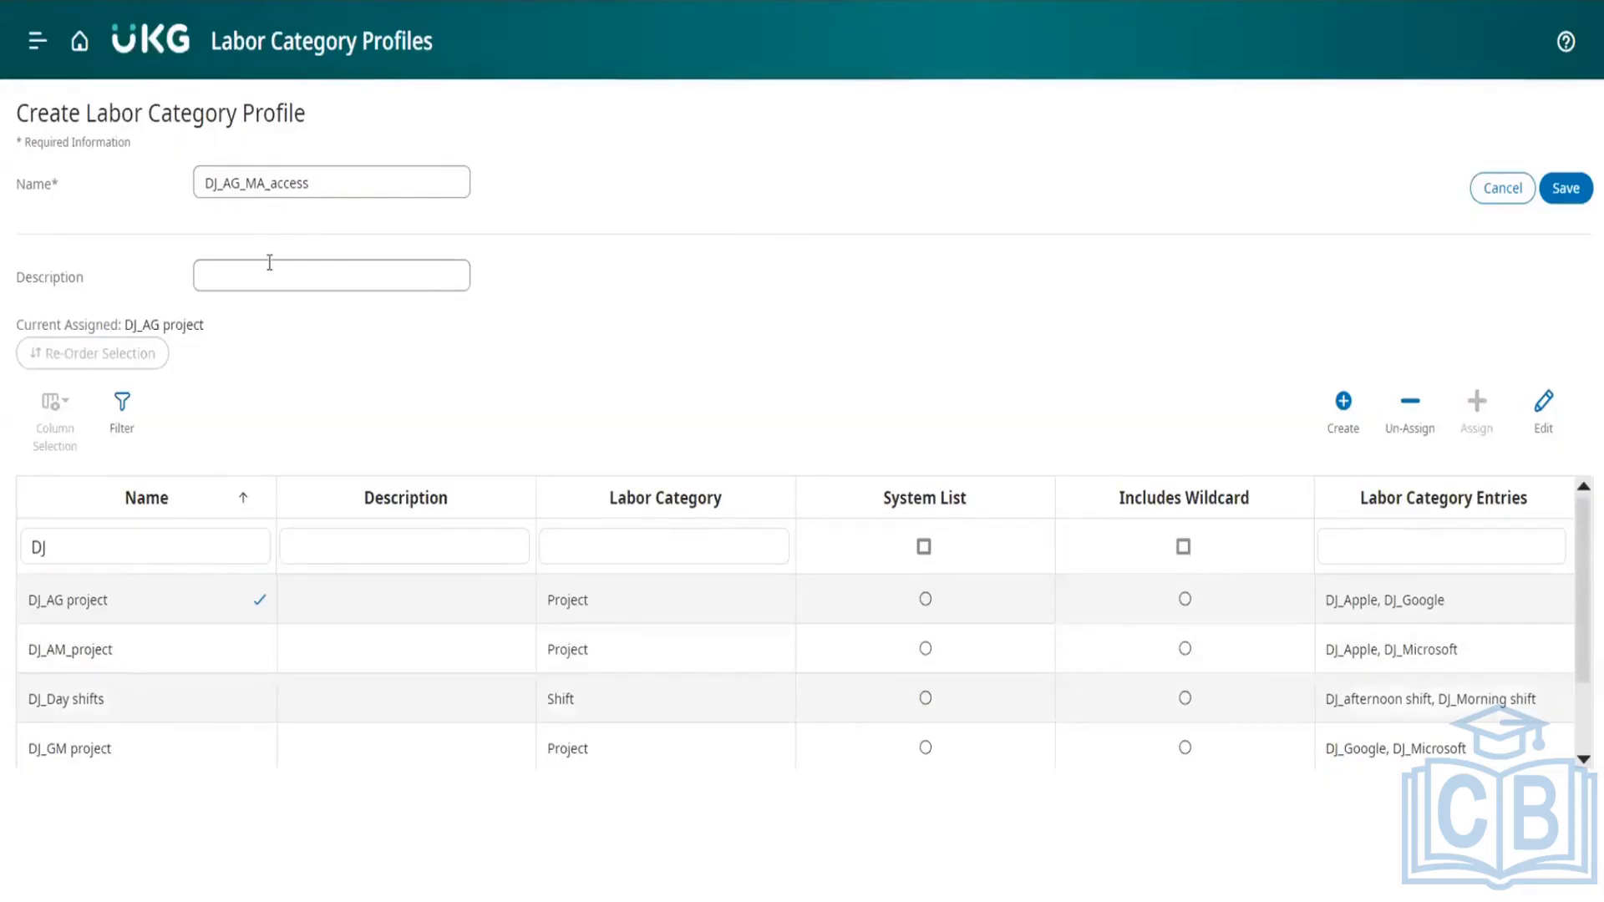
- Change the profile's name to "DJ_AG_Day shift_access"
{"action": "double_click", "coordinate": [256, 182]}
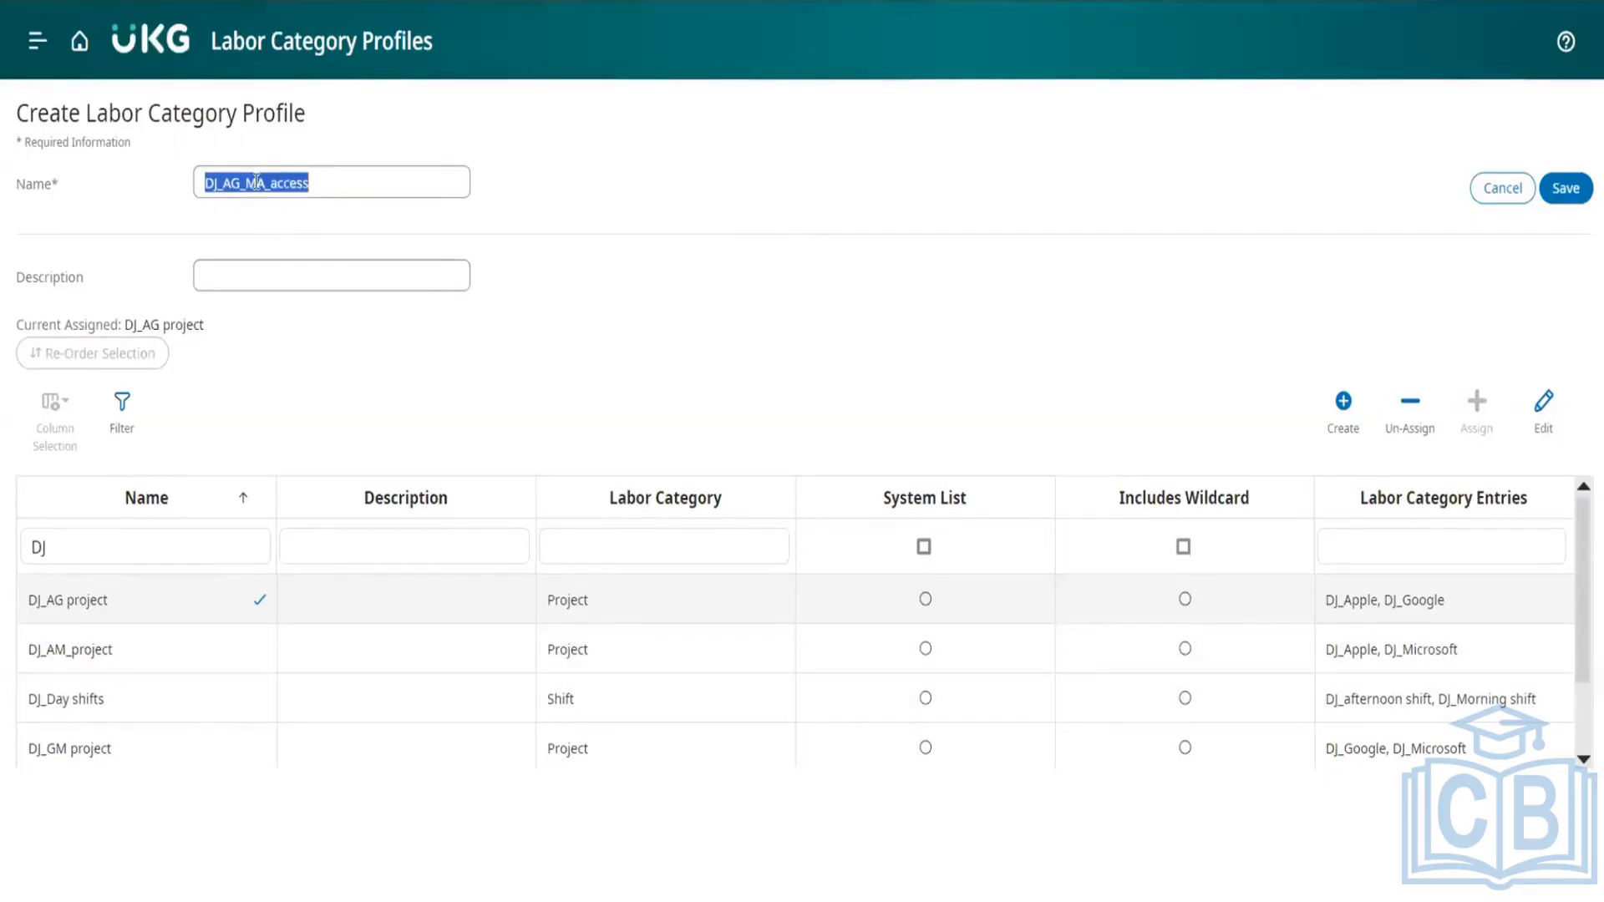
{"action": "left_click", "coordinate": [267, 182]}
{"action": "key", "text": "BackSpace"}
{"action": "key", "text": "BackSpace"}
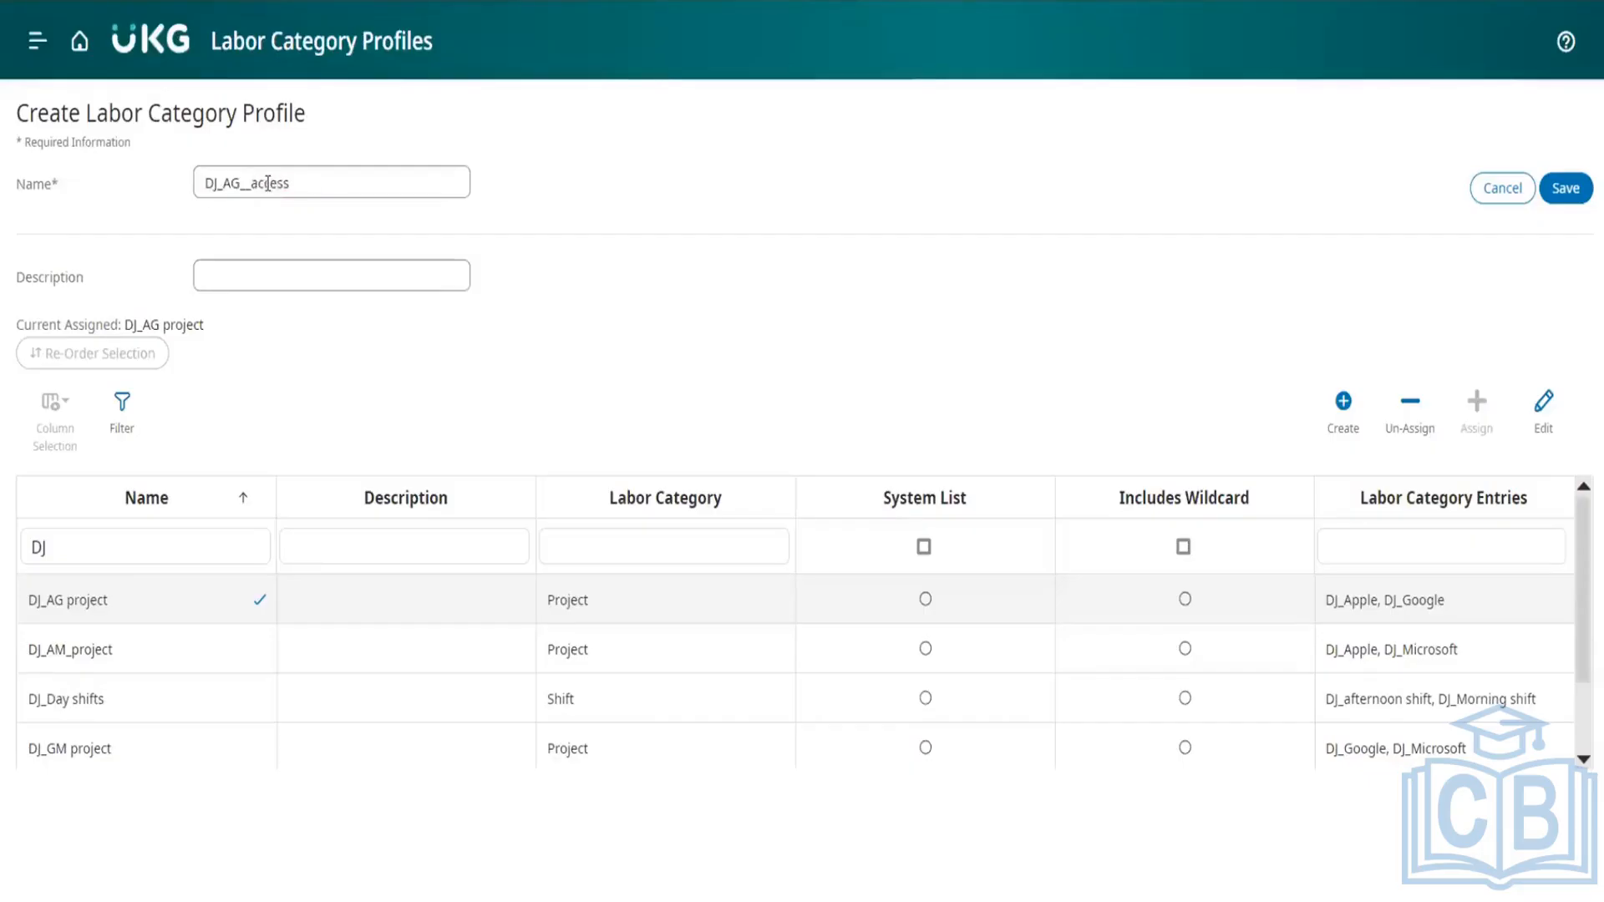
{"action": "type", "text": "Dayshift"}
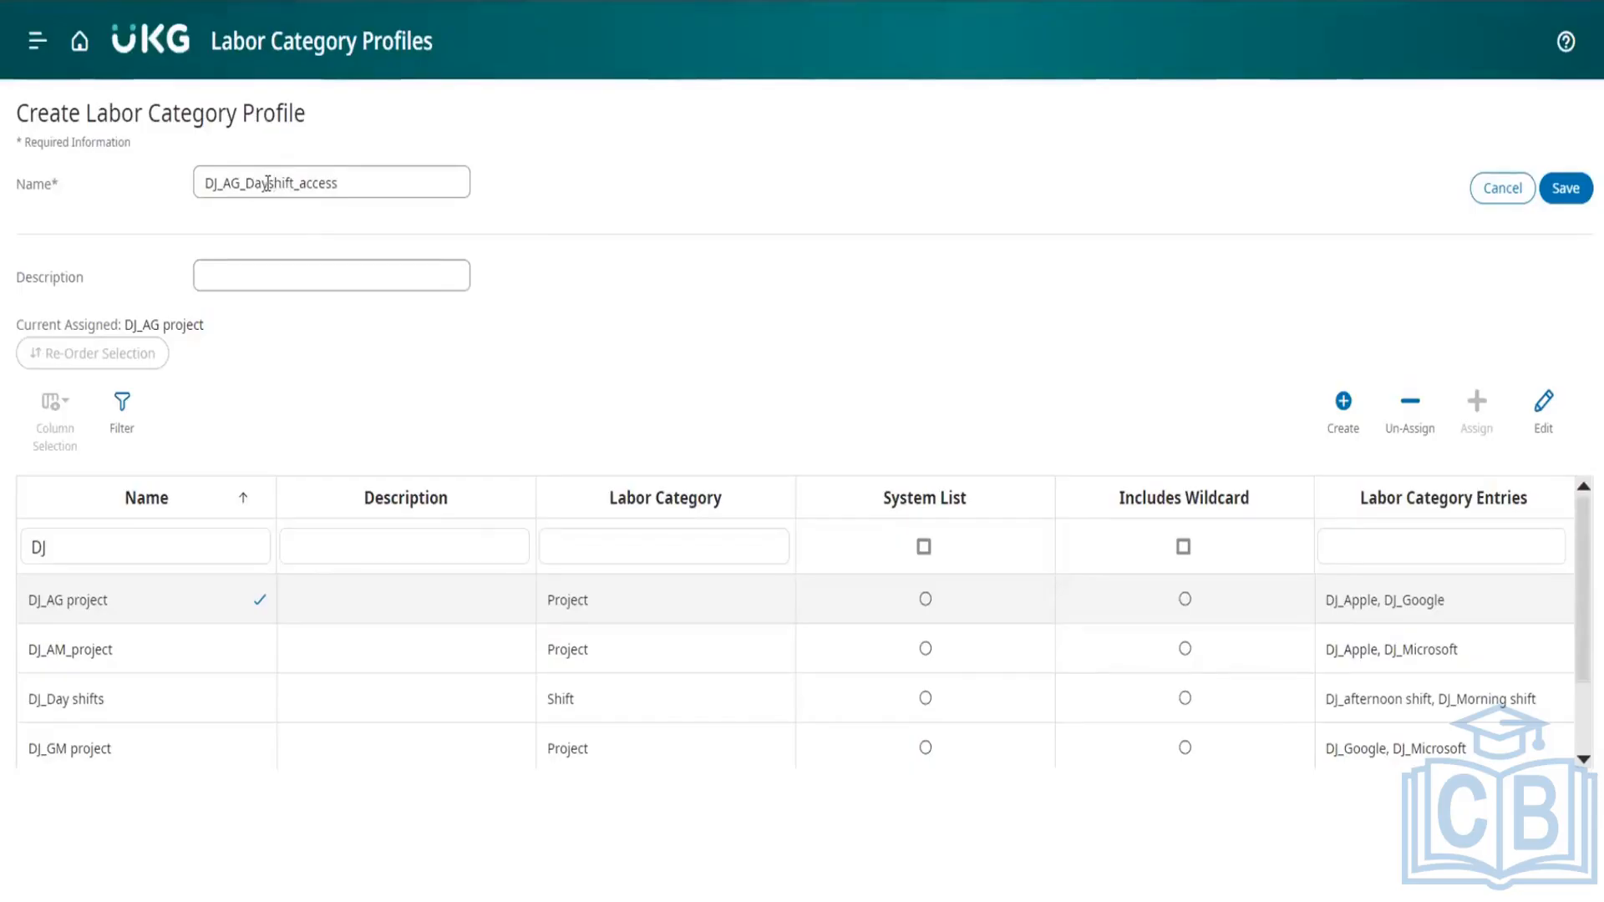
{"action": "left_click", "coordinate": [267, 183]}
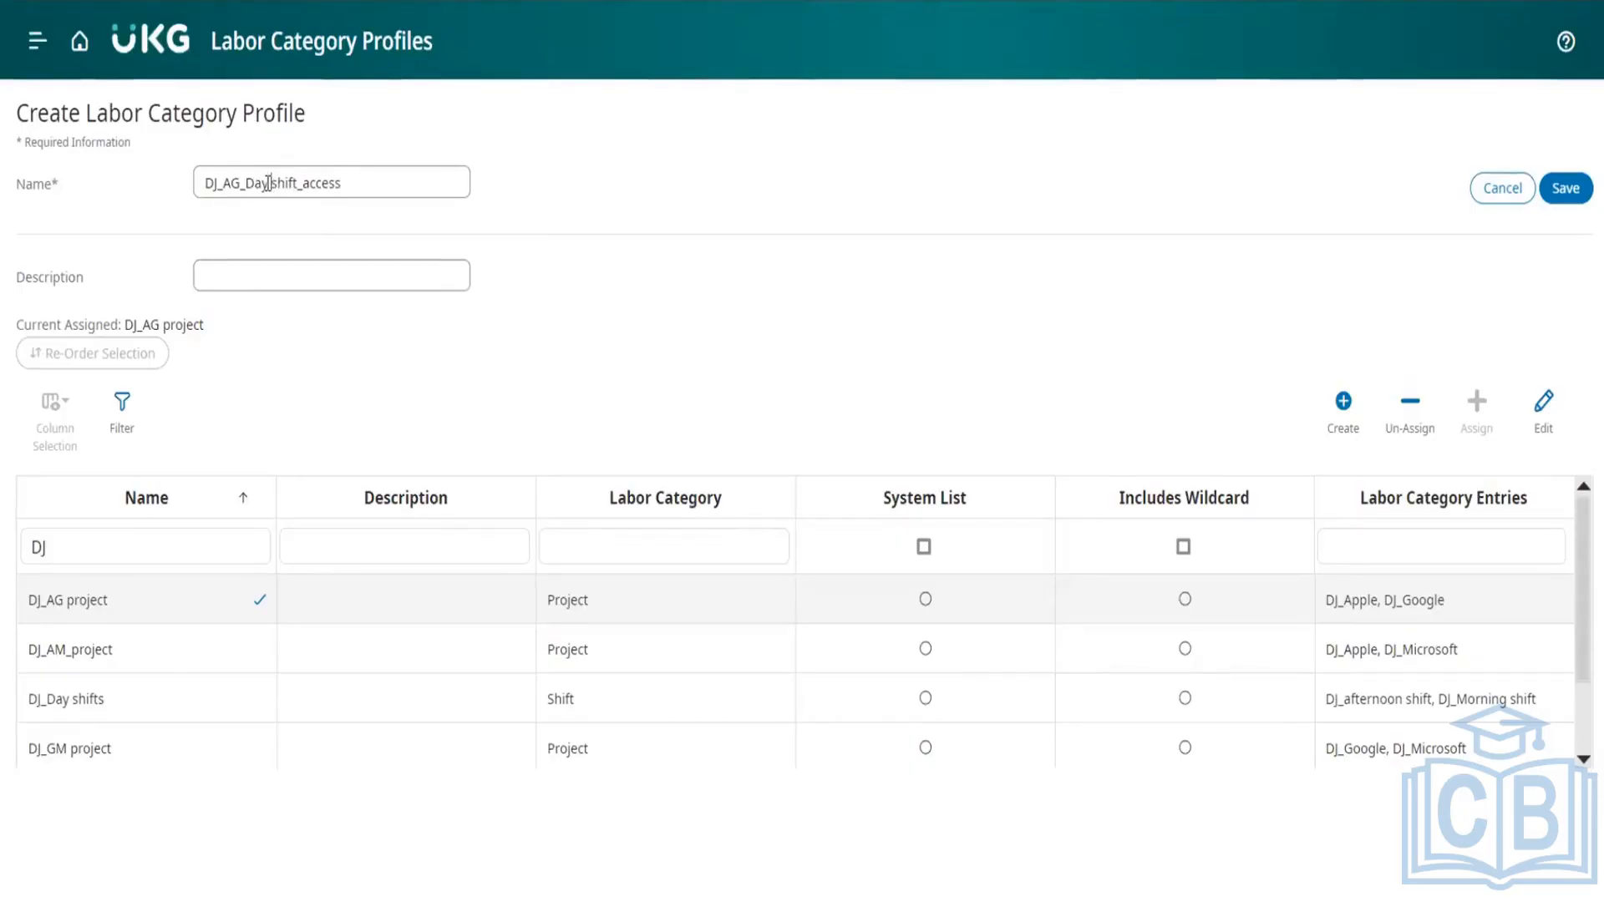
- Assign the DJ_Day shifts entry list to the profile as well and save it
{"action": "left_click", "coordinate": [146, 713]}
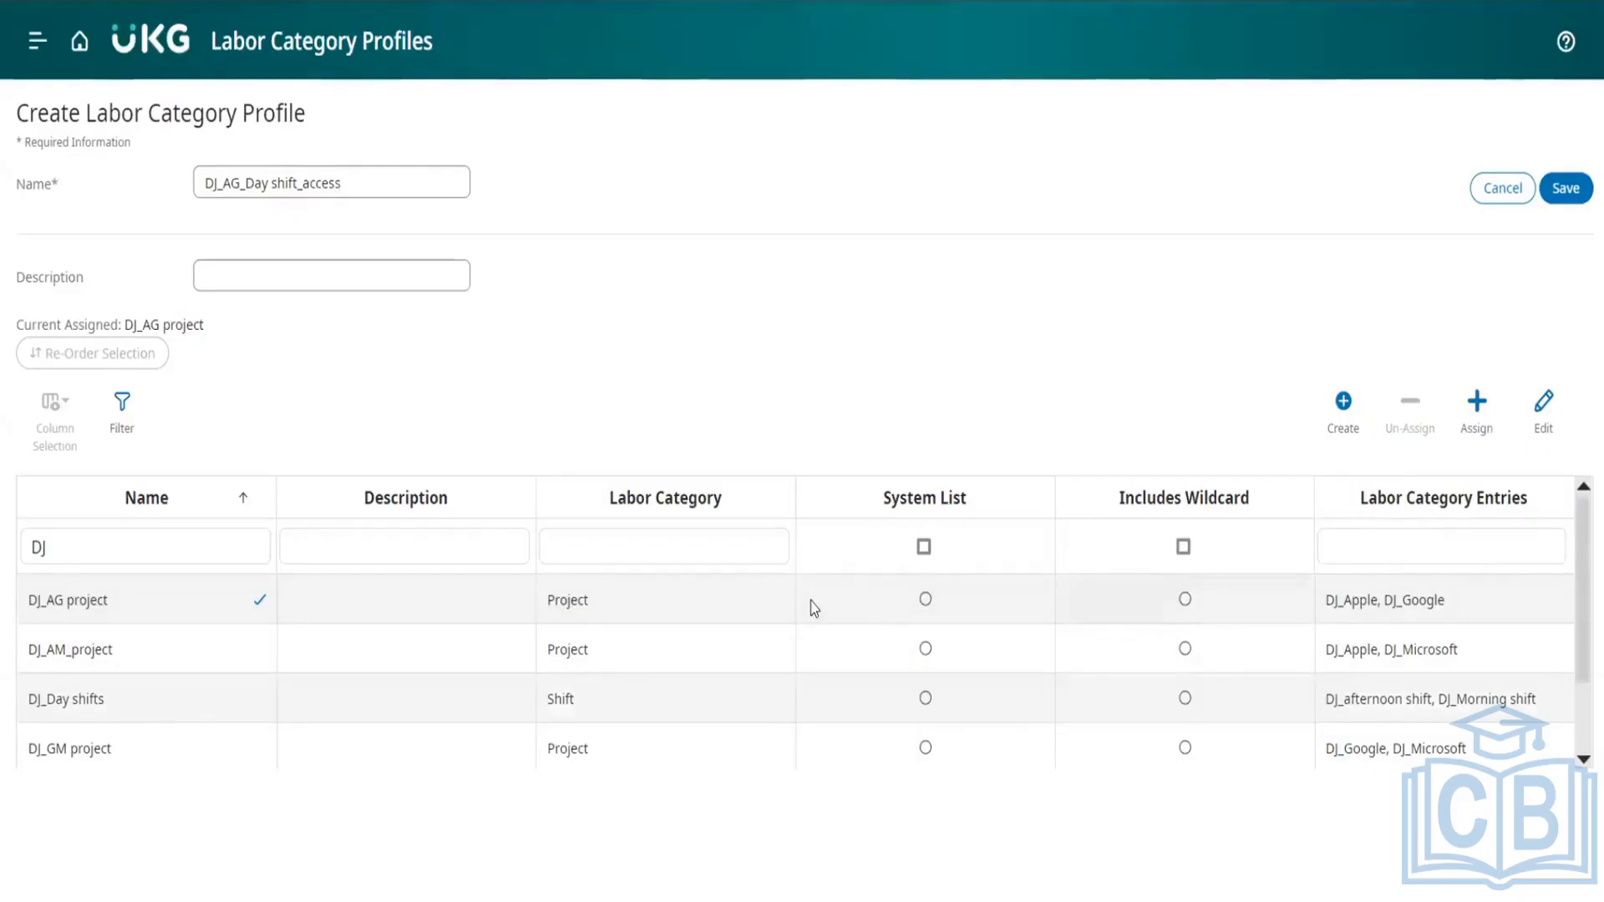
{"action": "left_click", "coordinate": [1478, 410]}
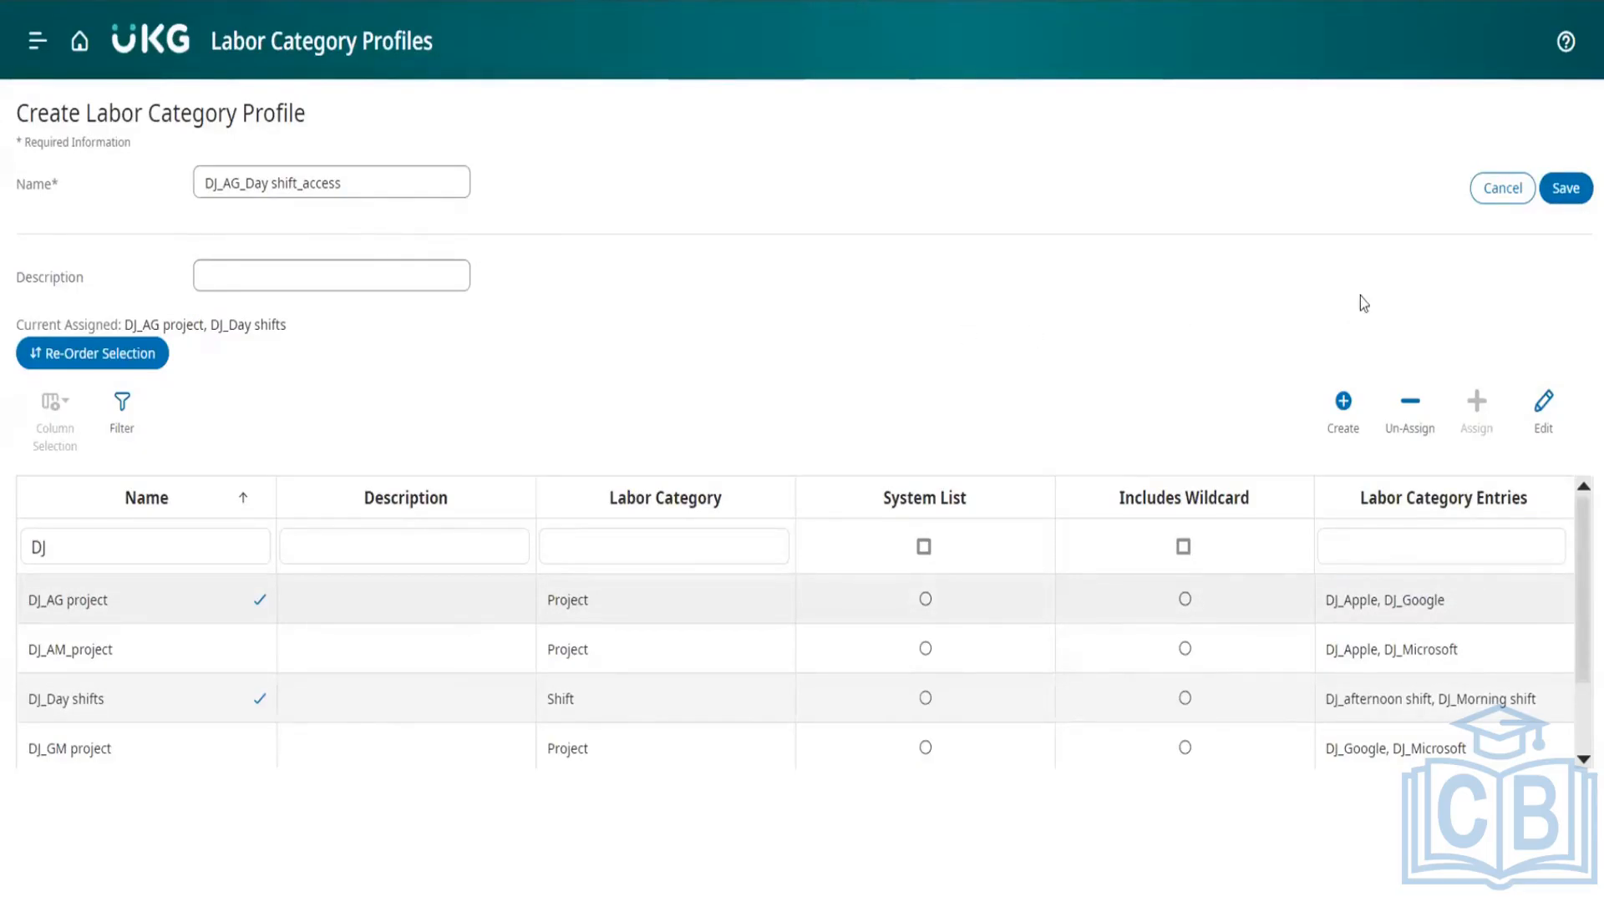
{"action": "left_click", "coordinate": [1568, 189]}
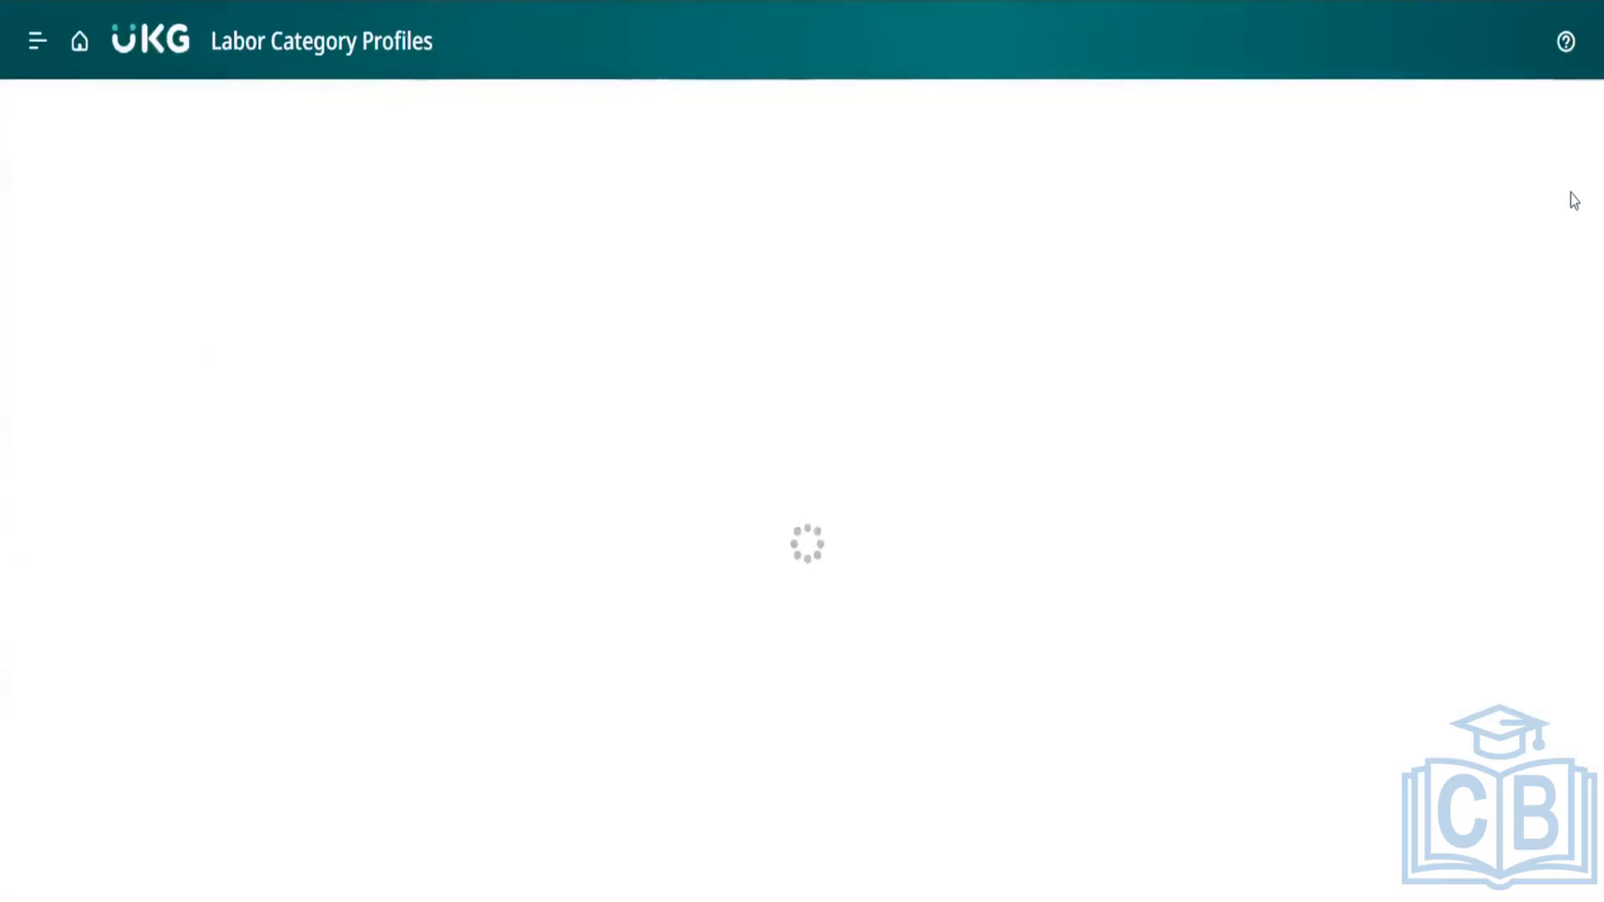
- Start another labor category profile named "DJ_AG_Midnight shift_access"
{"action": "left_click", "coordinate": [1415, 216]}
{"action": "left_click", "coordinate": [304, 187]}
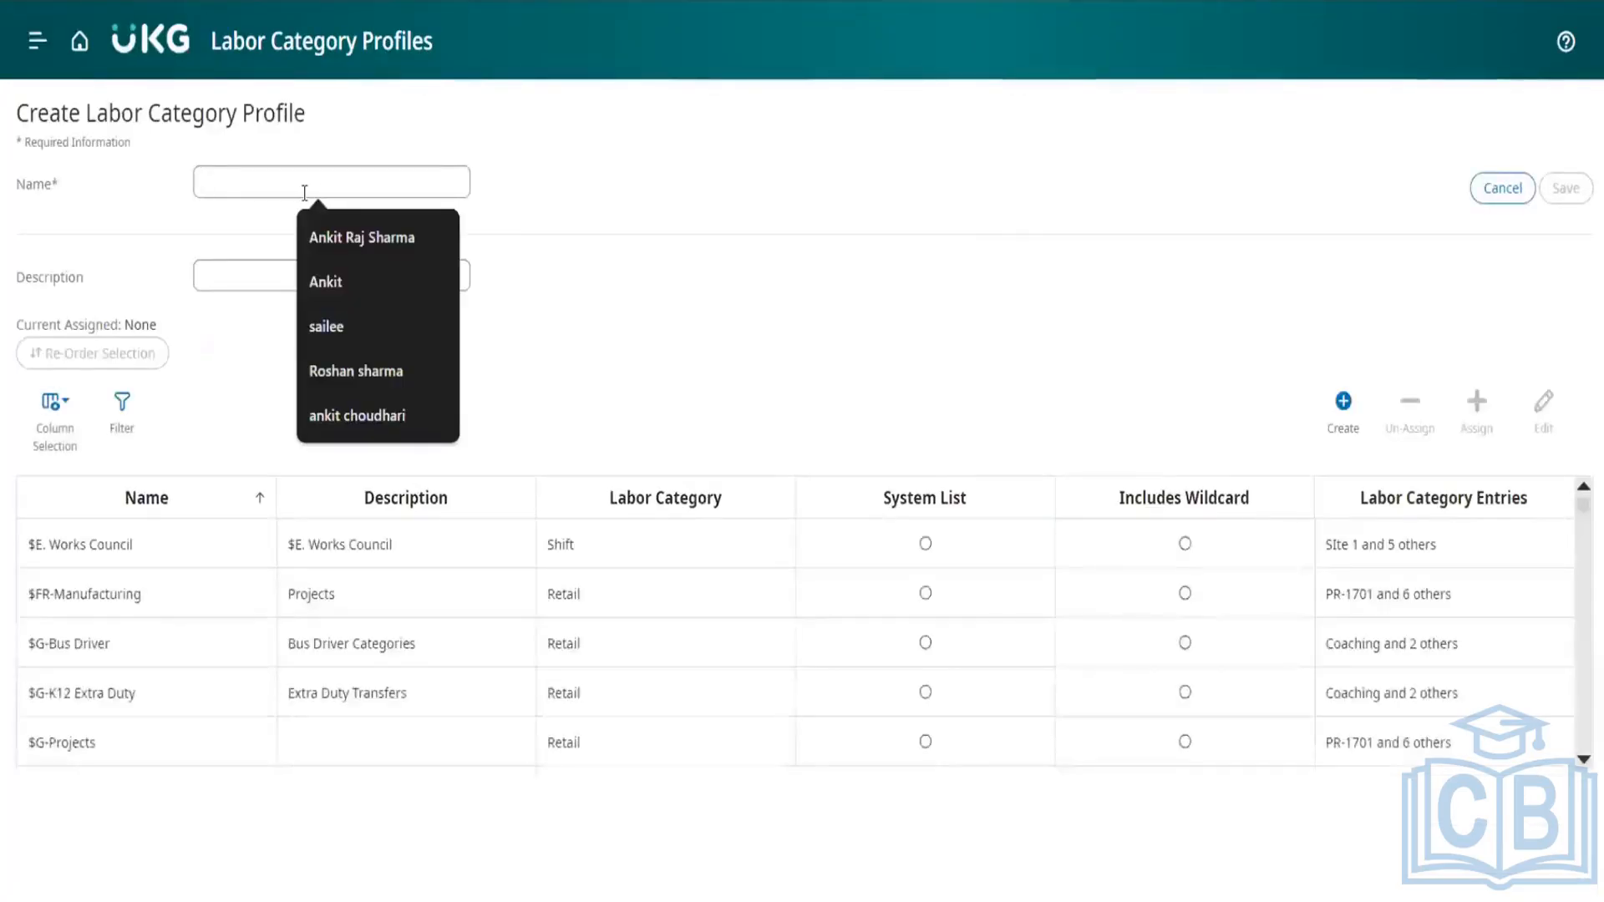
{"action": "type", "text": "DJ_S"}
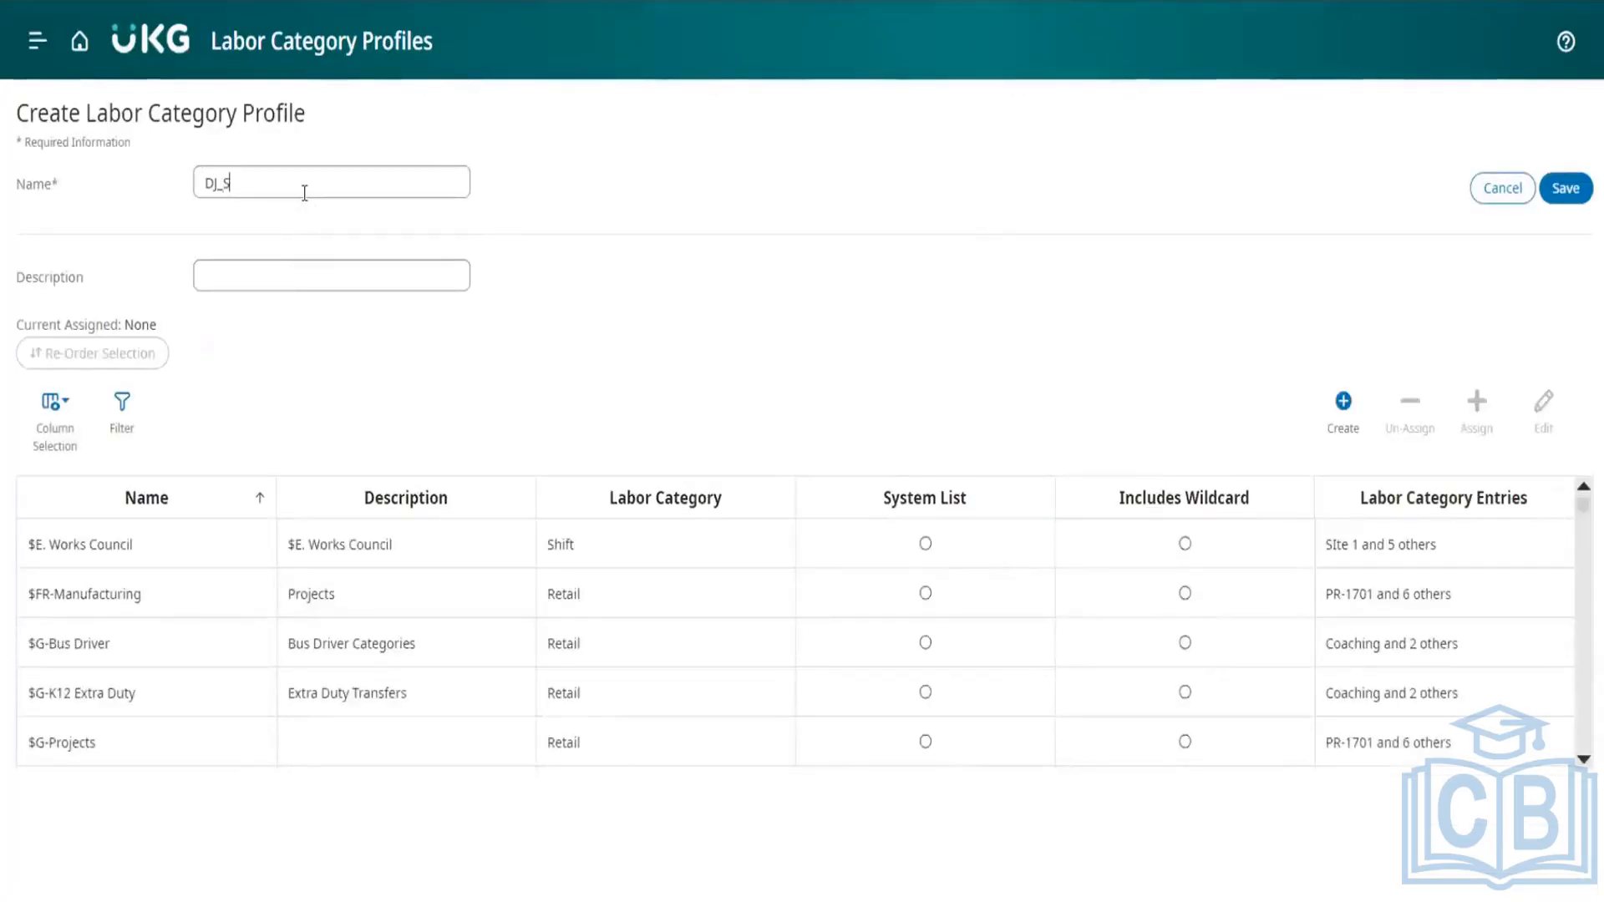
{"action": "key", "text": "BackSpace"}
{"action": "type", "text": "A"}
{"action": "type", "text": "G"}
{"action": "type", "text": "_"}
{"action": "type", "text": "Midnight "}
{"action": "type", "text": "shof"}
{"action": "key", "text": "BackSpace"}
{"action": "key", "text": "BackSpace"}
{"action": "type", "text": "ift_aaccess"}
- Filter the entry lists by "DJ" and assign DJ_AG project to the midnight shift profile
{"action": "left_click", "coordinate": [122, 418]}
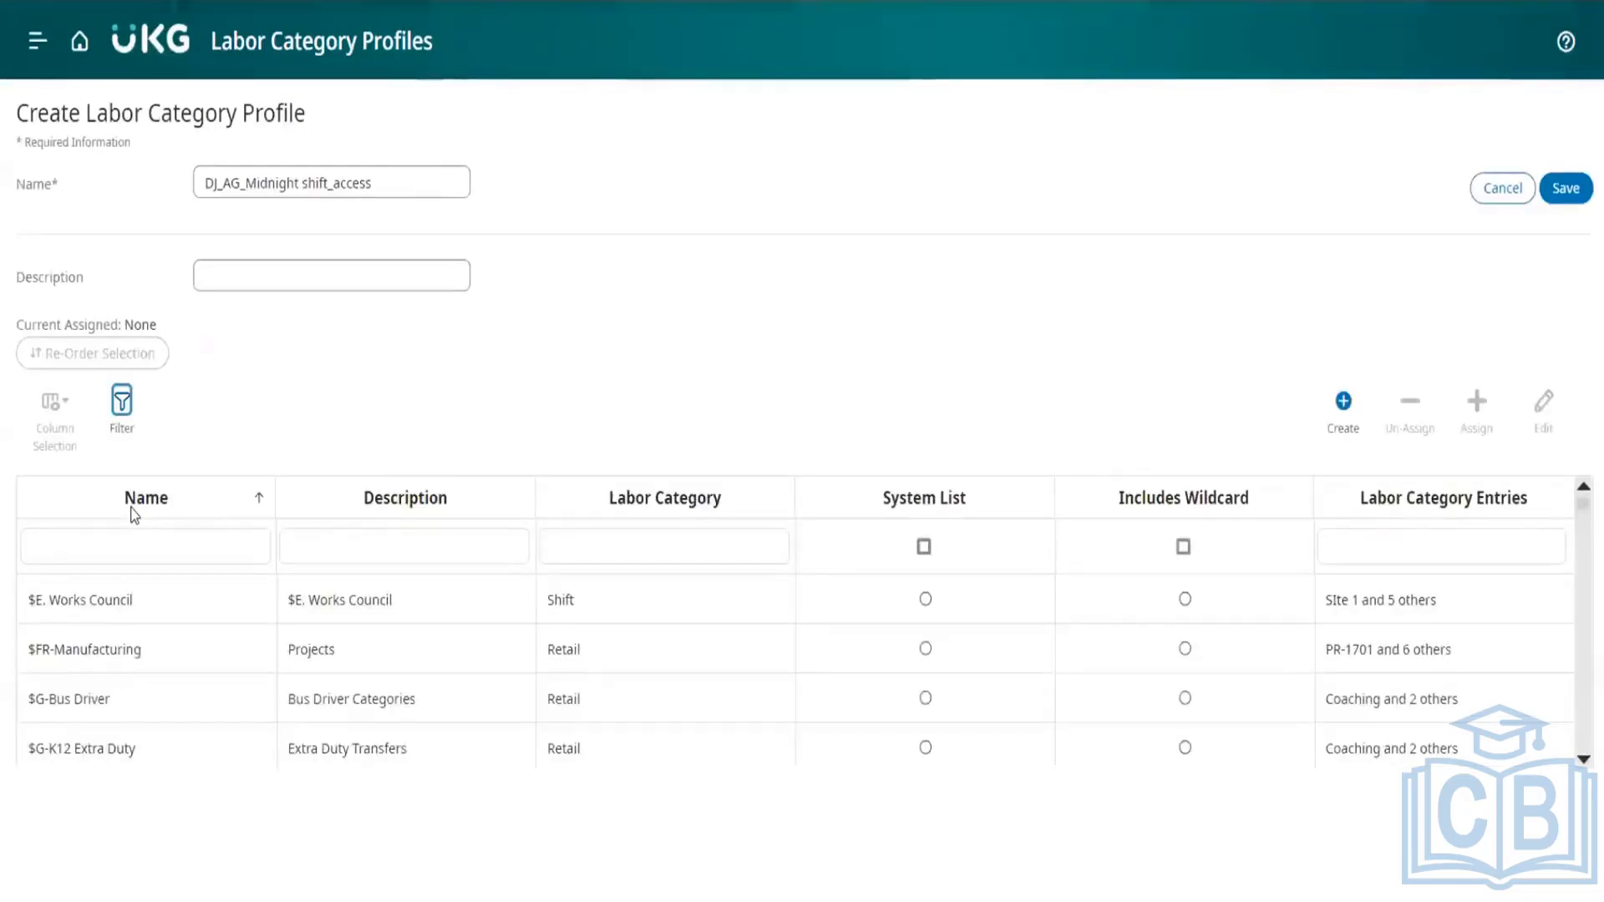
{"action": "left_click", "coordinate": [126, 564]}
{"action": "type", "text": "DJ"}
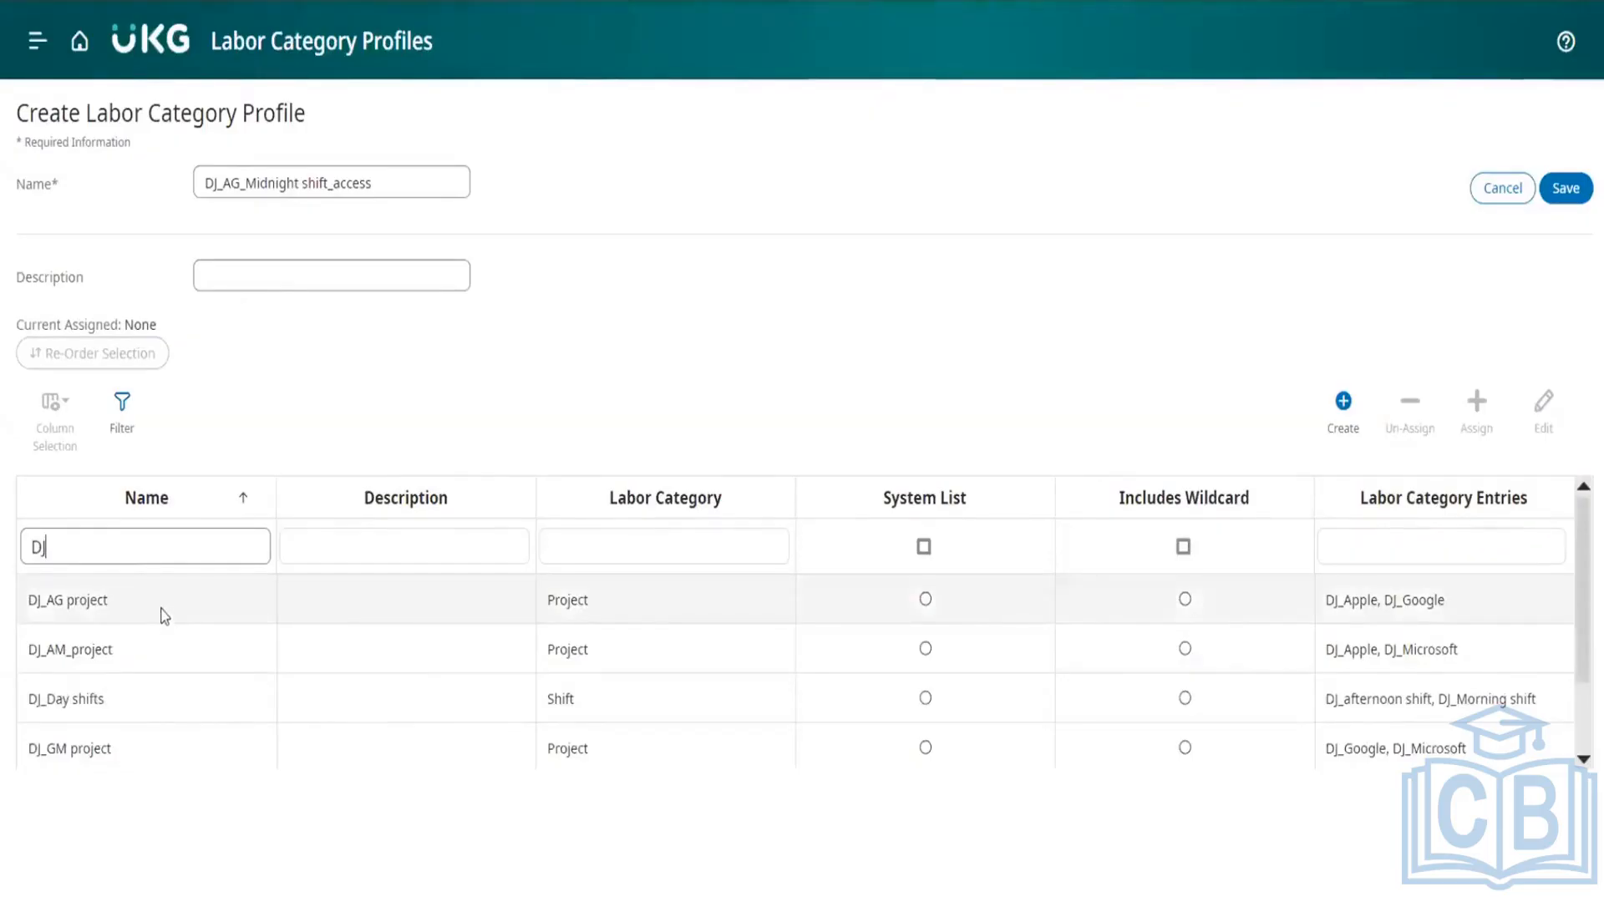
{"action": "left_click", "coordinate": [166, 617]}
{"action": "left_click", "coordinate": [1477, 404]}
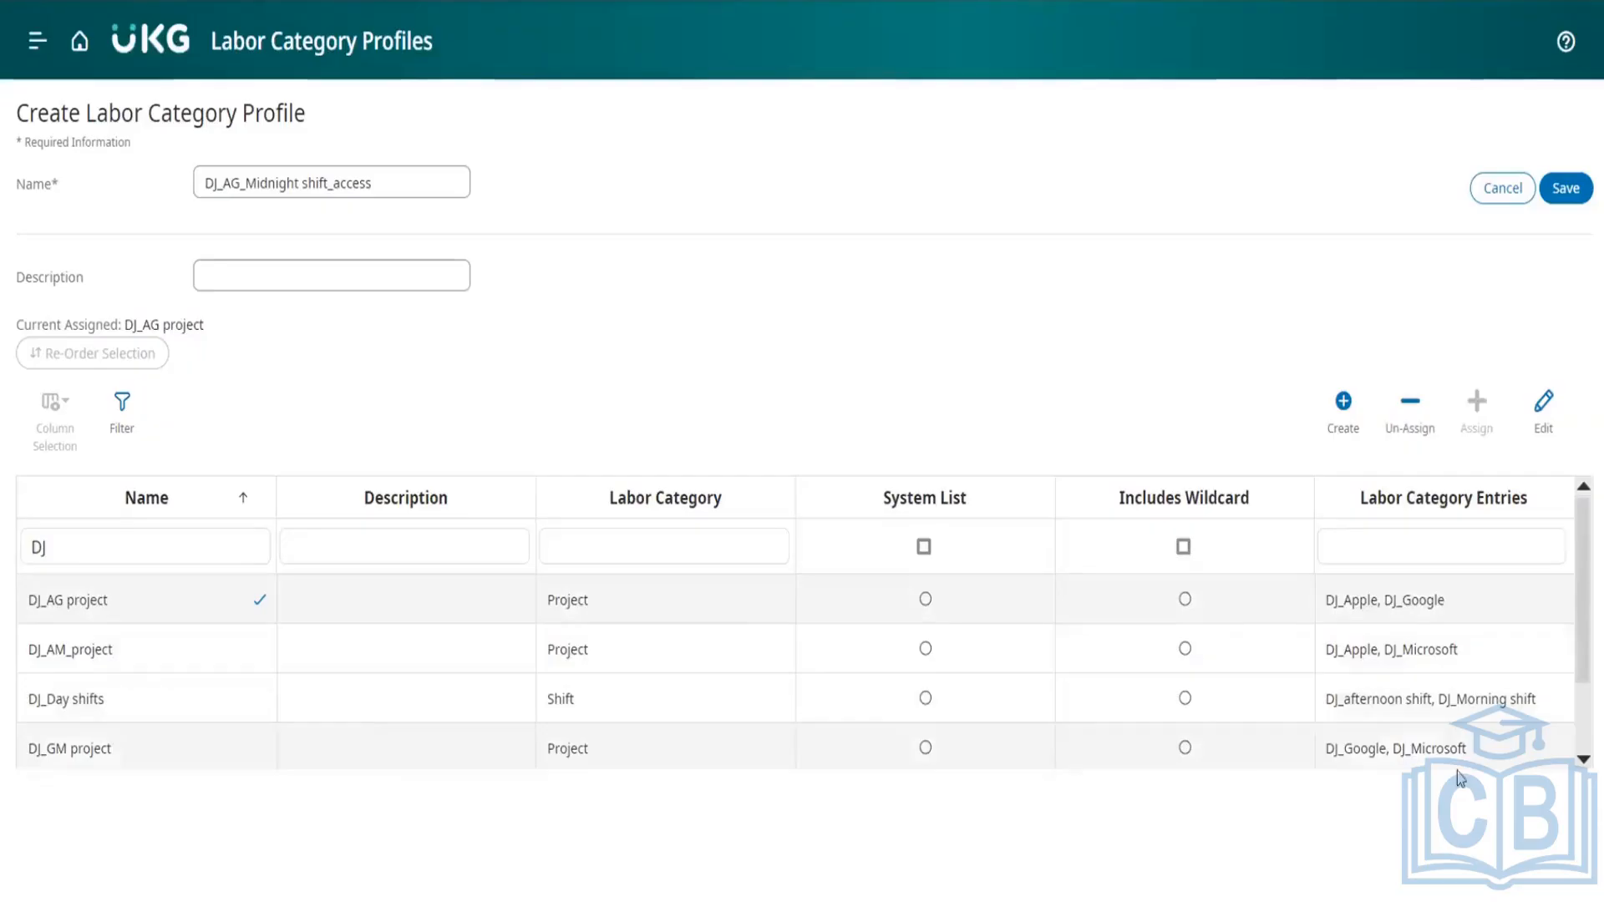
- Add the DJ_Midnight shifts entry list to the midnight shift profile and save it
{"action": "left_click", "coordinate": [1583, 760]}
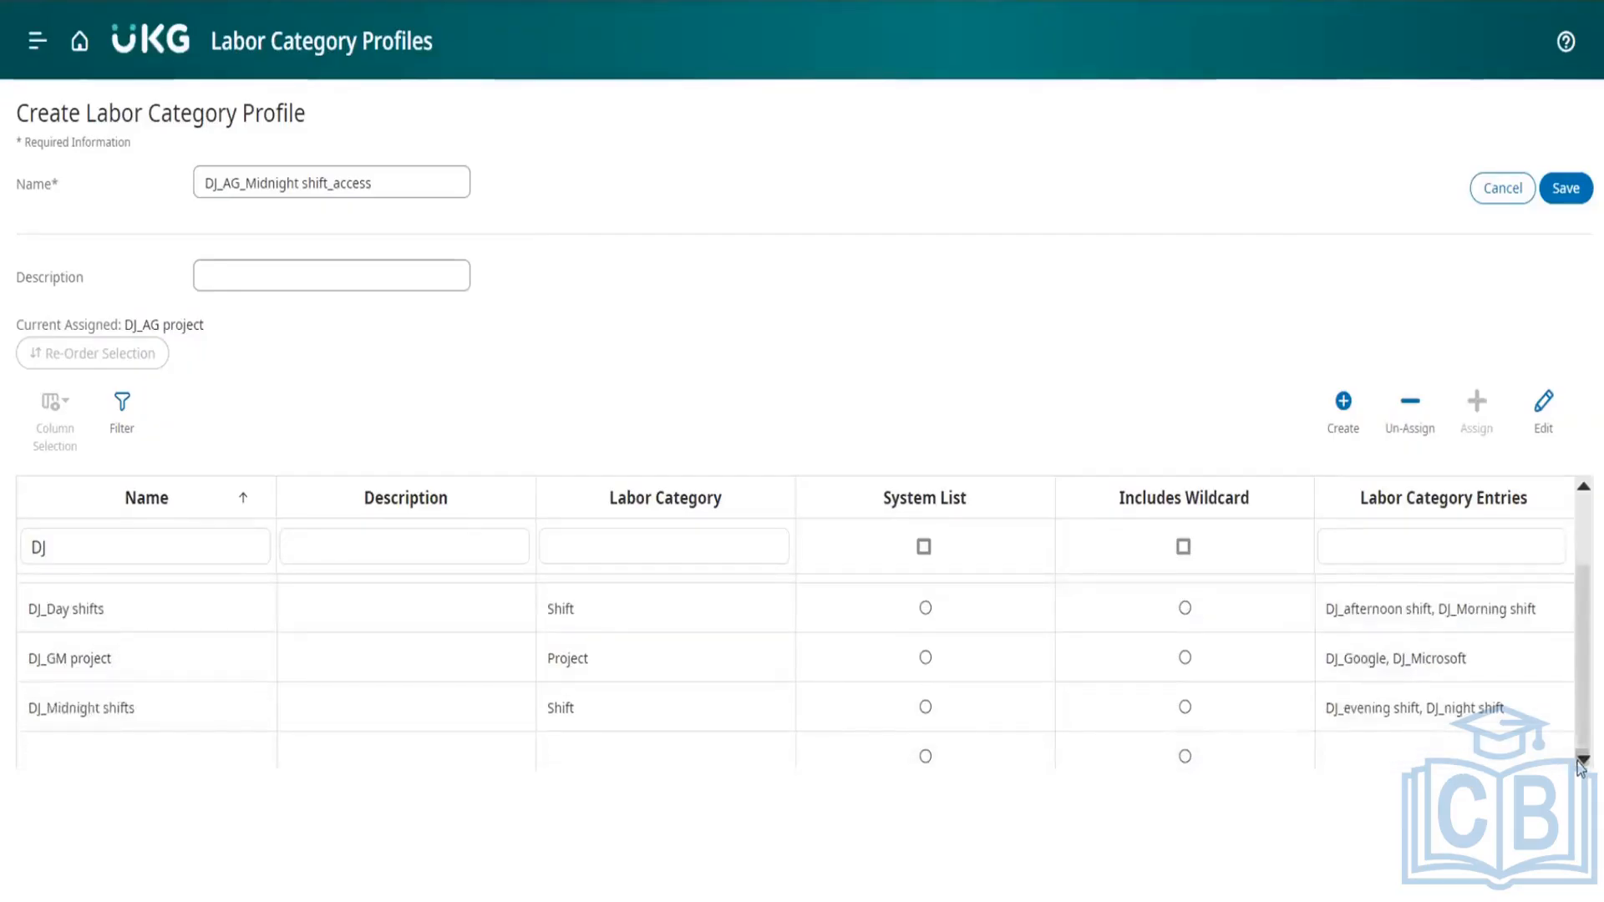
{"action": "left_click", "coordinate": [175, 706]}
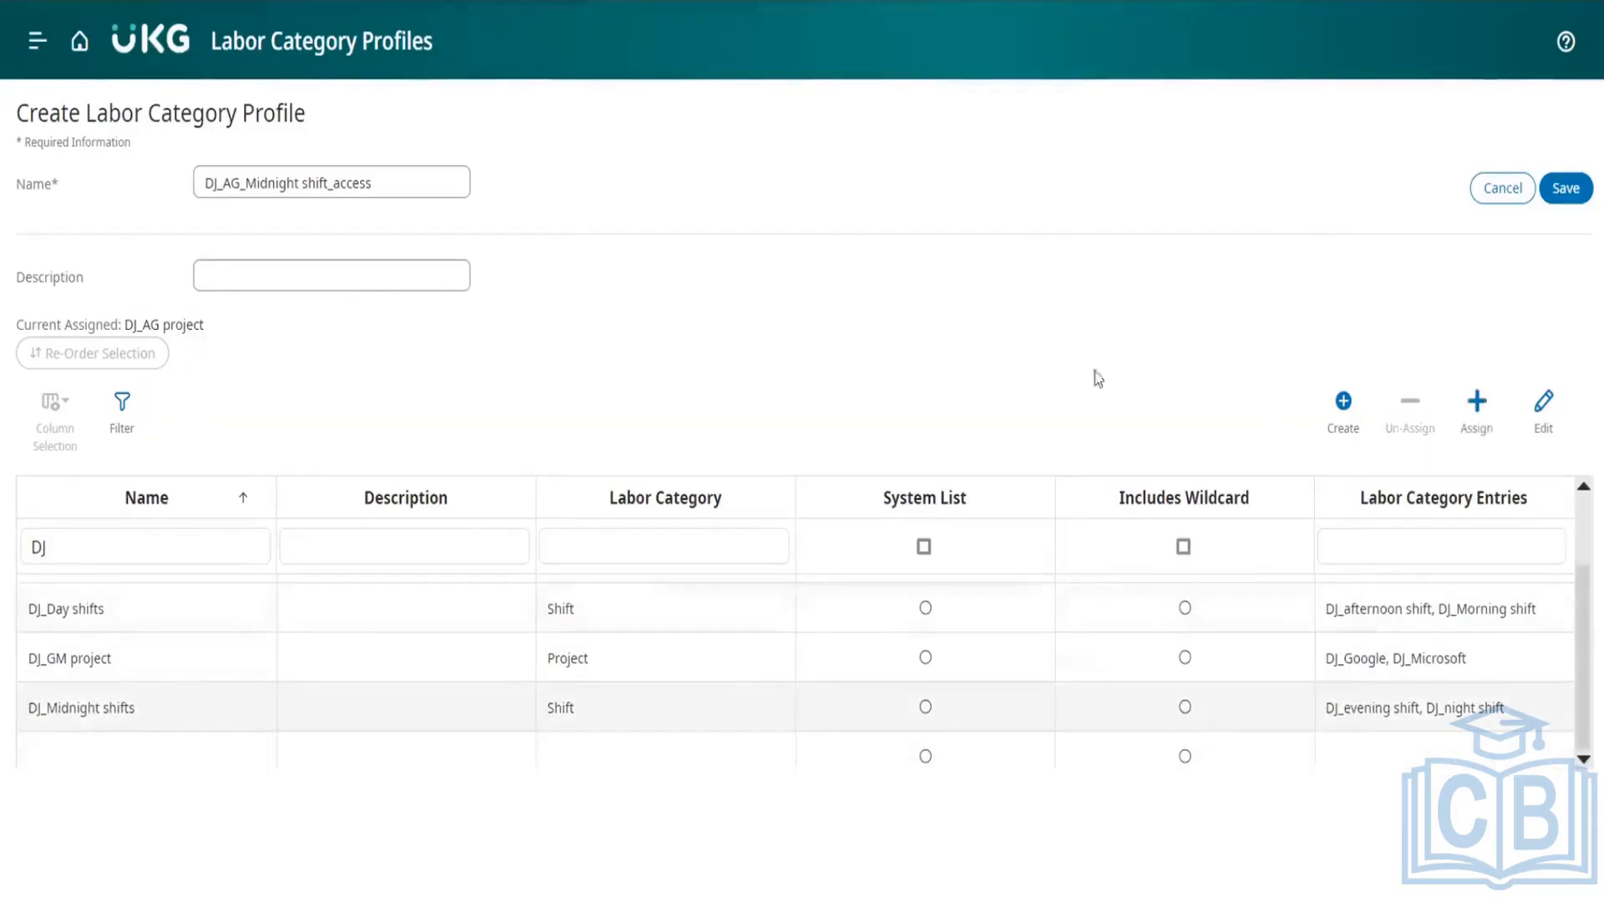
{"action": "left_click", "coordinate": [1476, 403]}
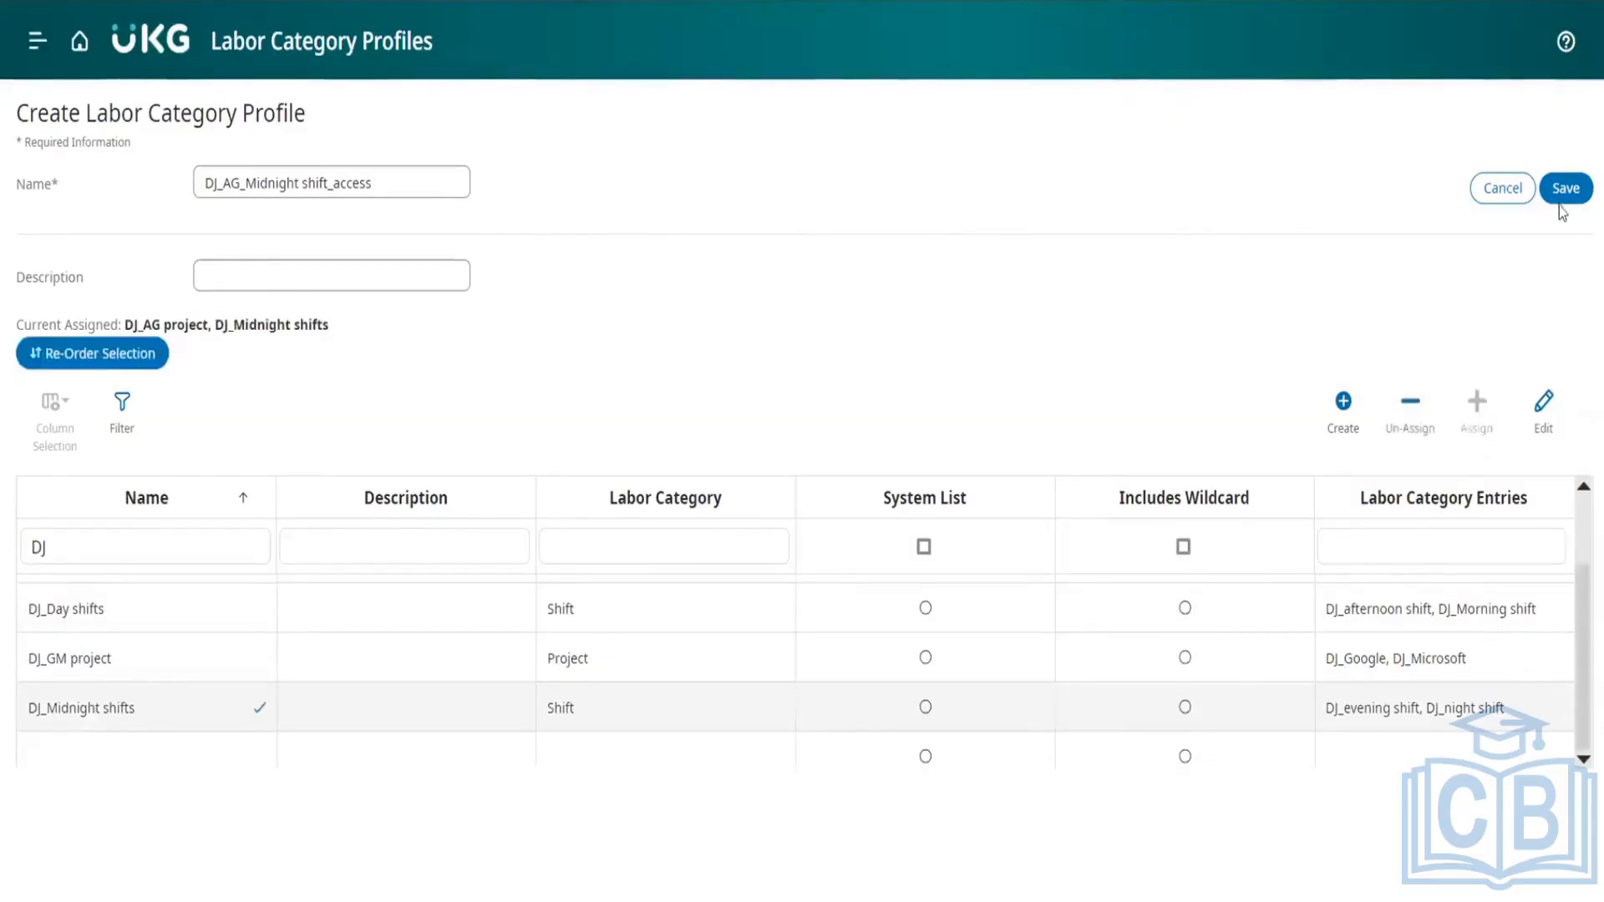
{"action": "left_click", "coordinate": [1563, 192]}
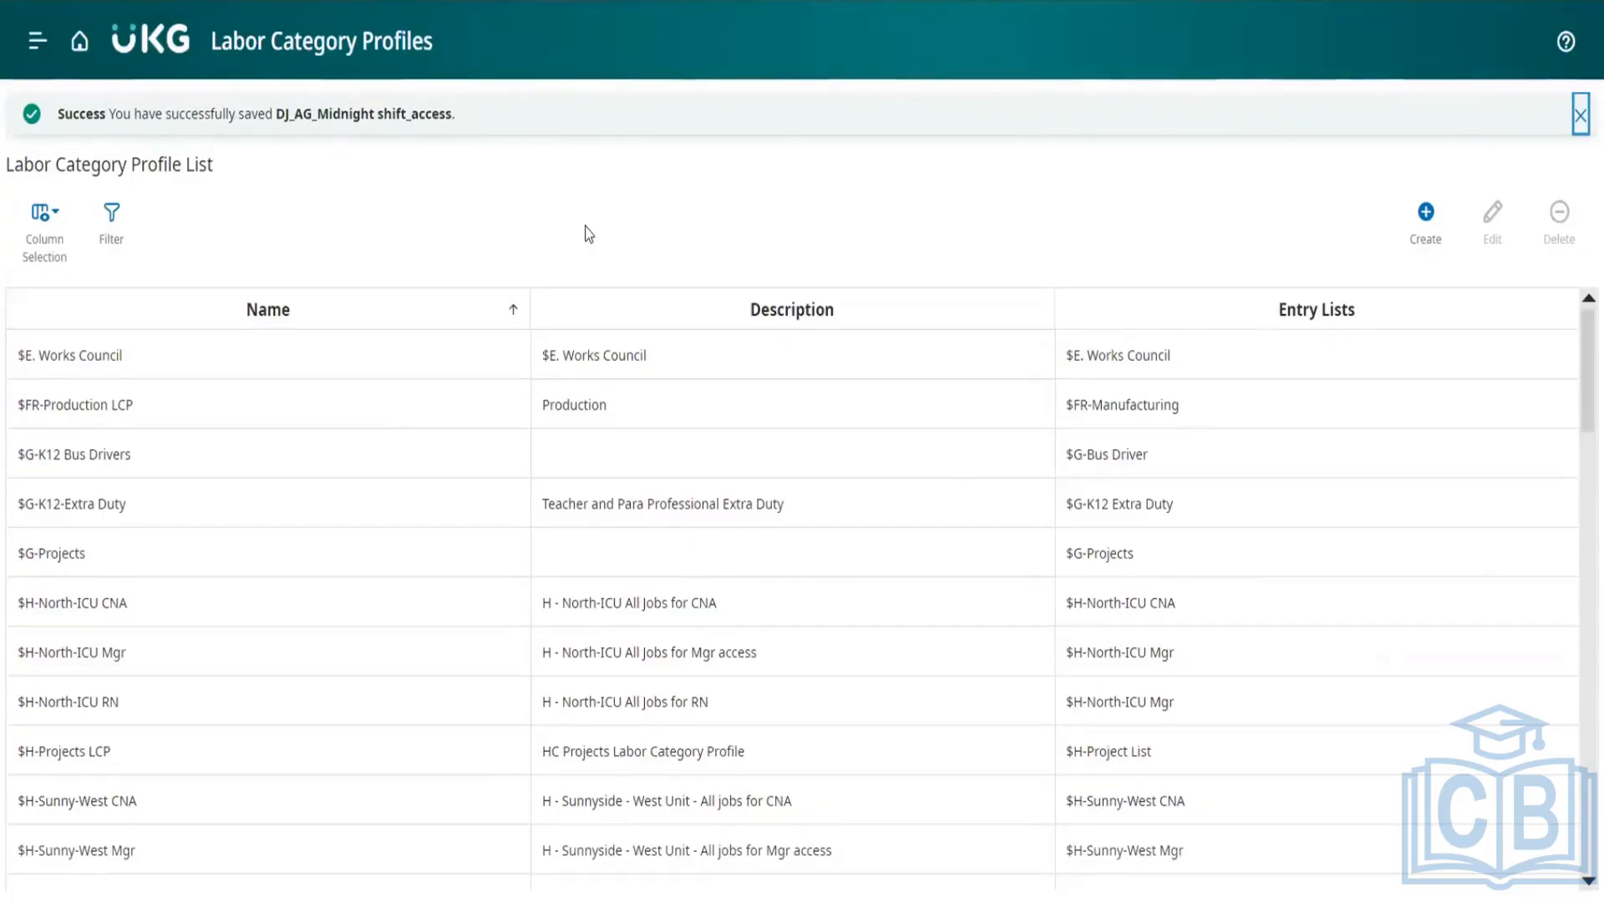
{"action": "left_click", "coordinate": [1582, 117]}
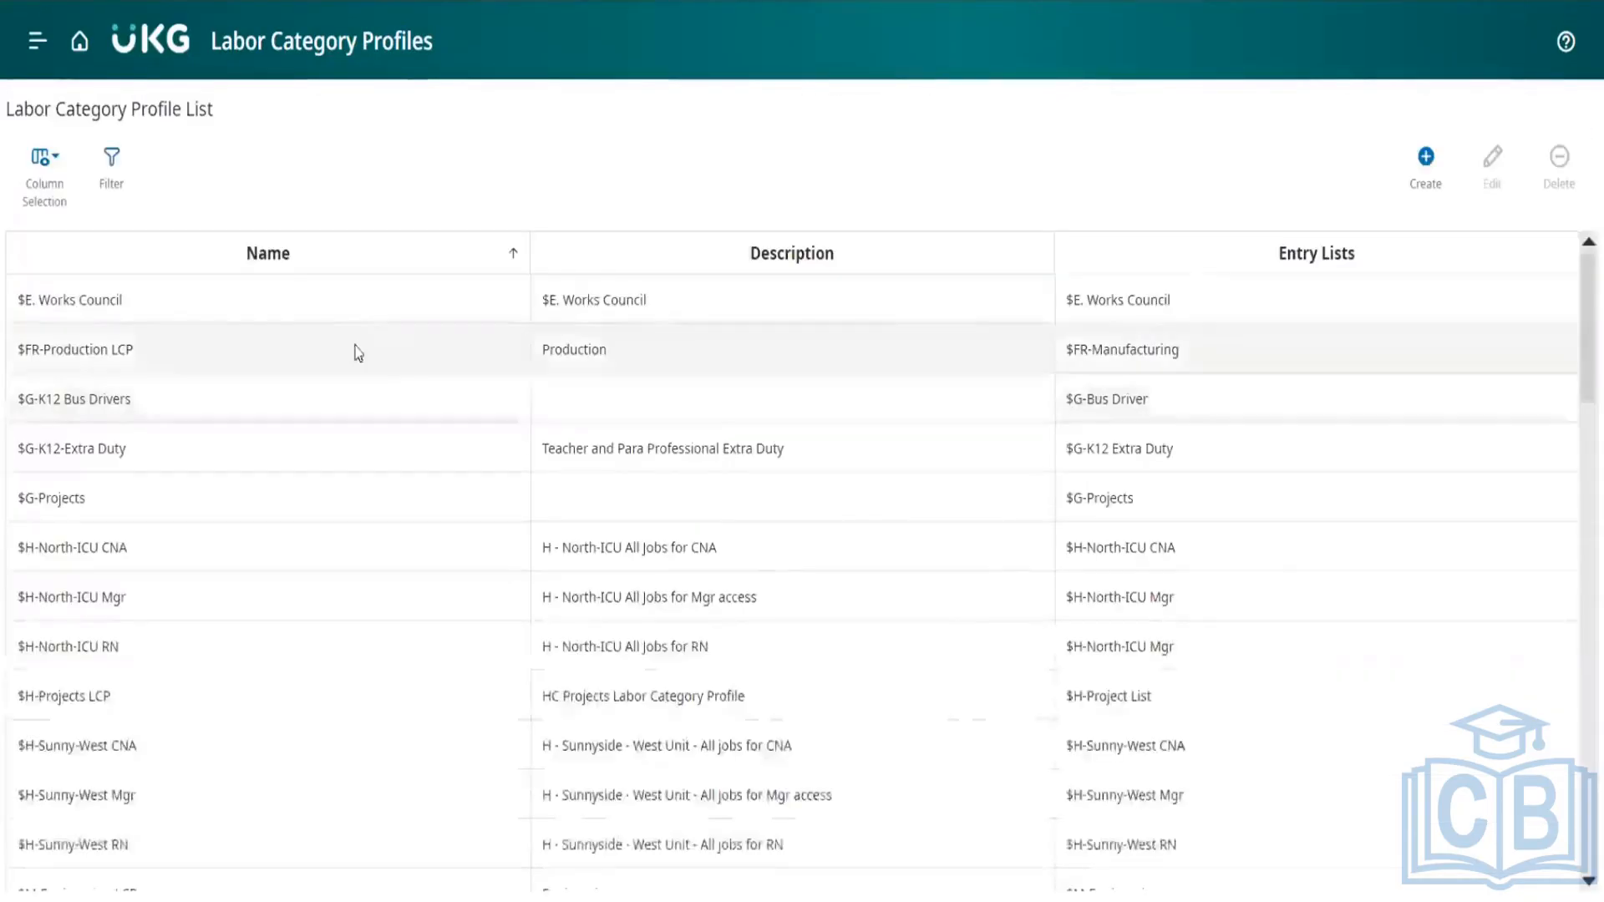
- Open Organizational Sets from the Business Structure Setup section and start a new organizational set
{"action": "left_click", "coordinate": [87, 59]}
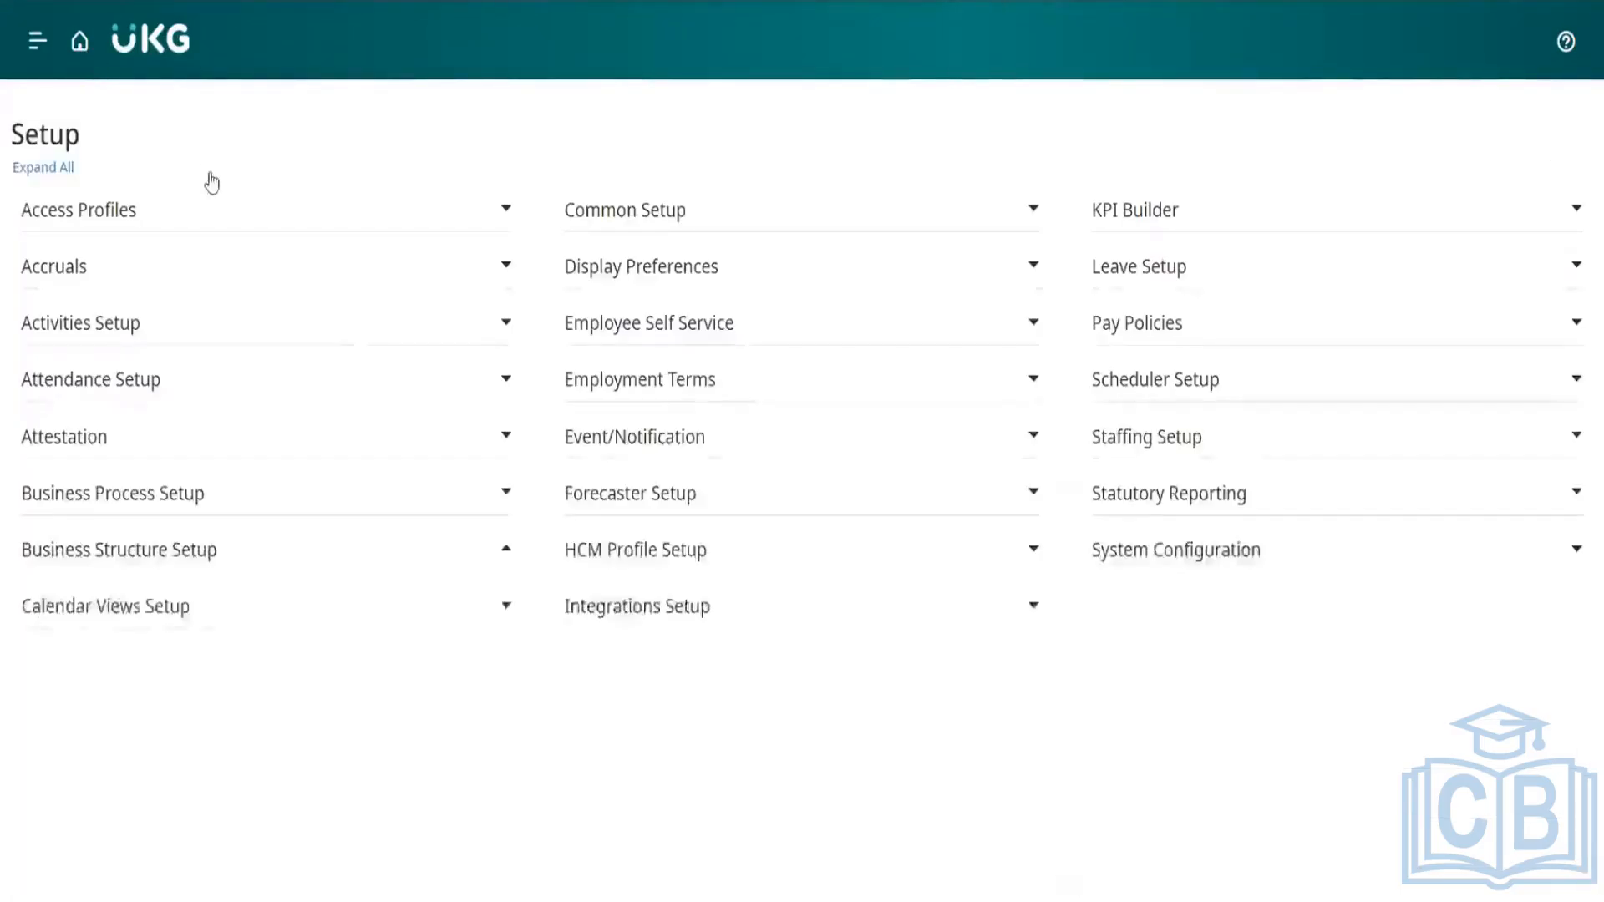
{"action": "left_click", "coordinate": [493, 549]}
{"action": "scroll", "coordinate": [483, 659], "scroll_direction": "down", "scroll_amount": 1}
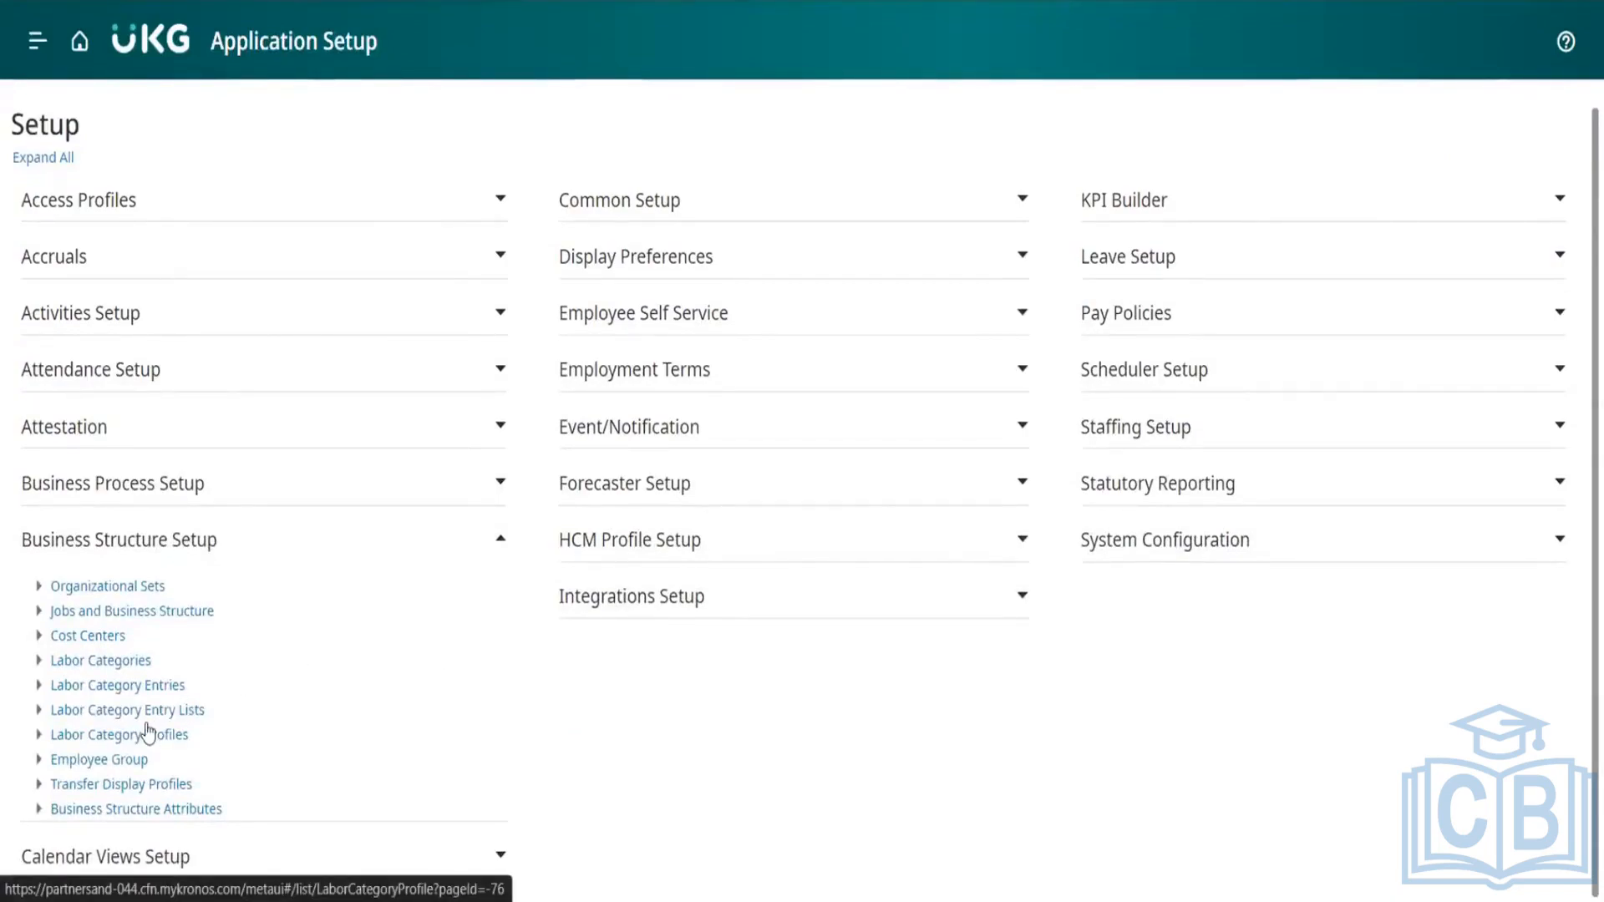
{"action": "left_click", "coordinate": [111, 591]}
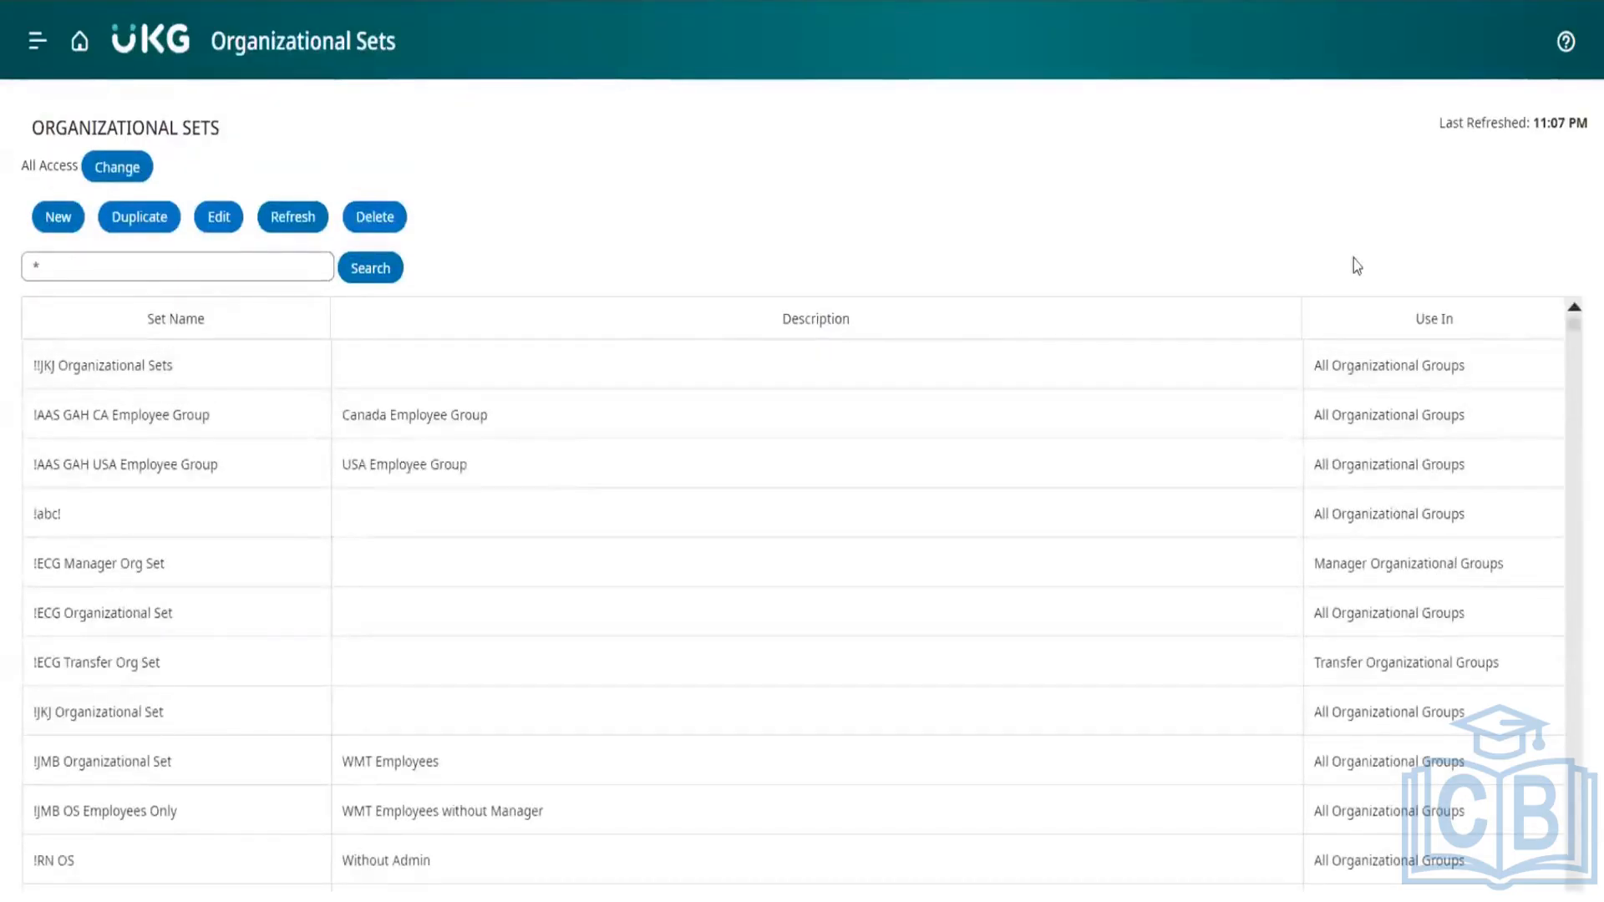
{"action": "left_click", "coordinate": [56, 220]}
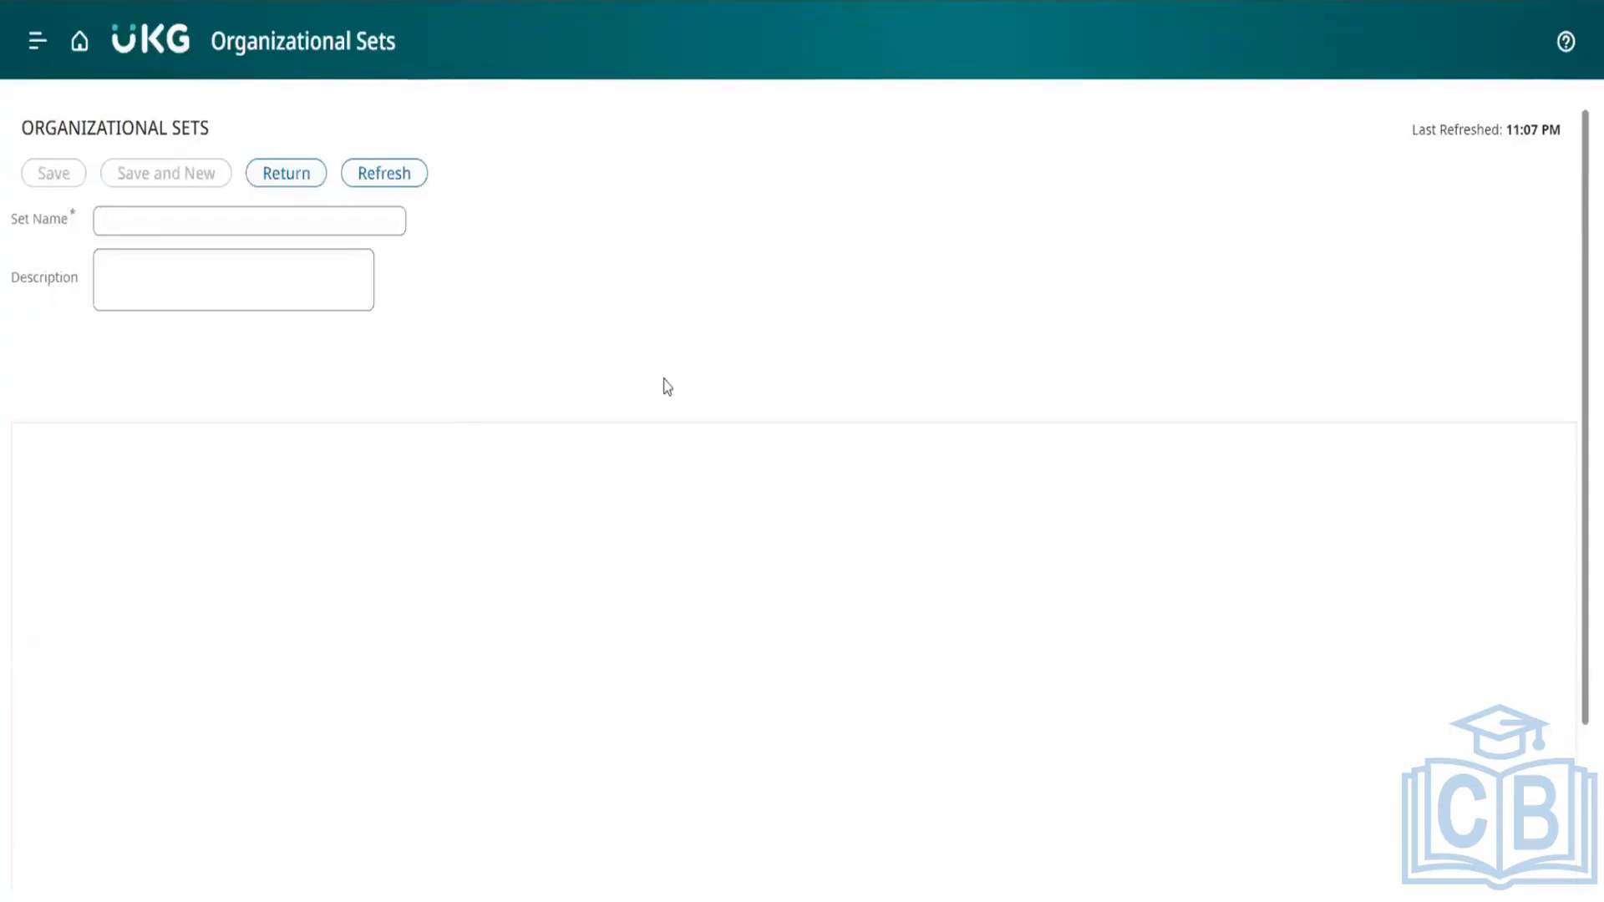
- Check which organizational groups the Use In setting of the new set offers
{"action": "scroll", "coordinate": [865, 371], "scroll_direction": "down", "scroll_amount": 3}
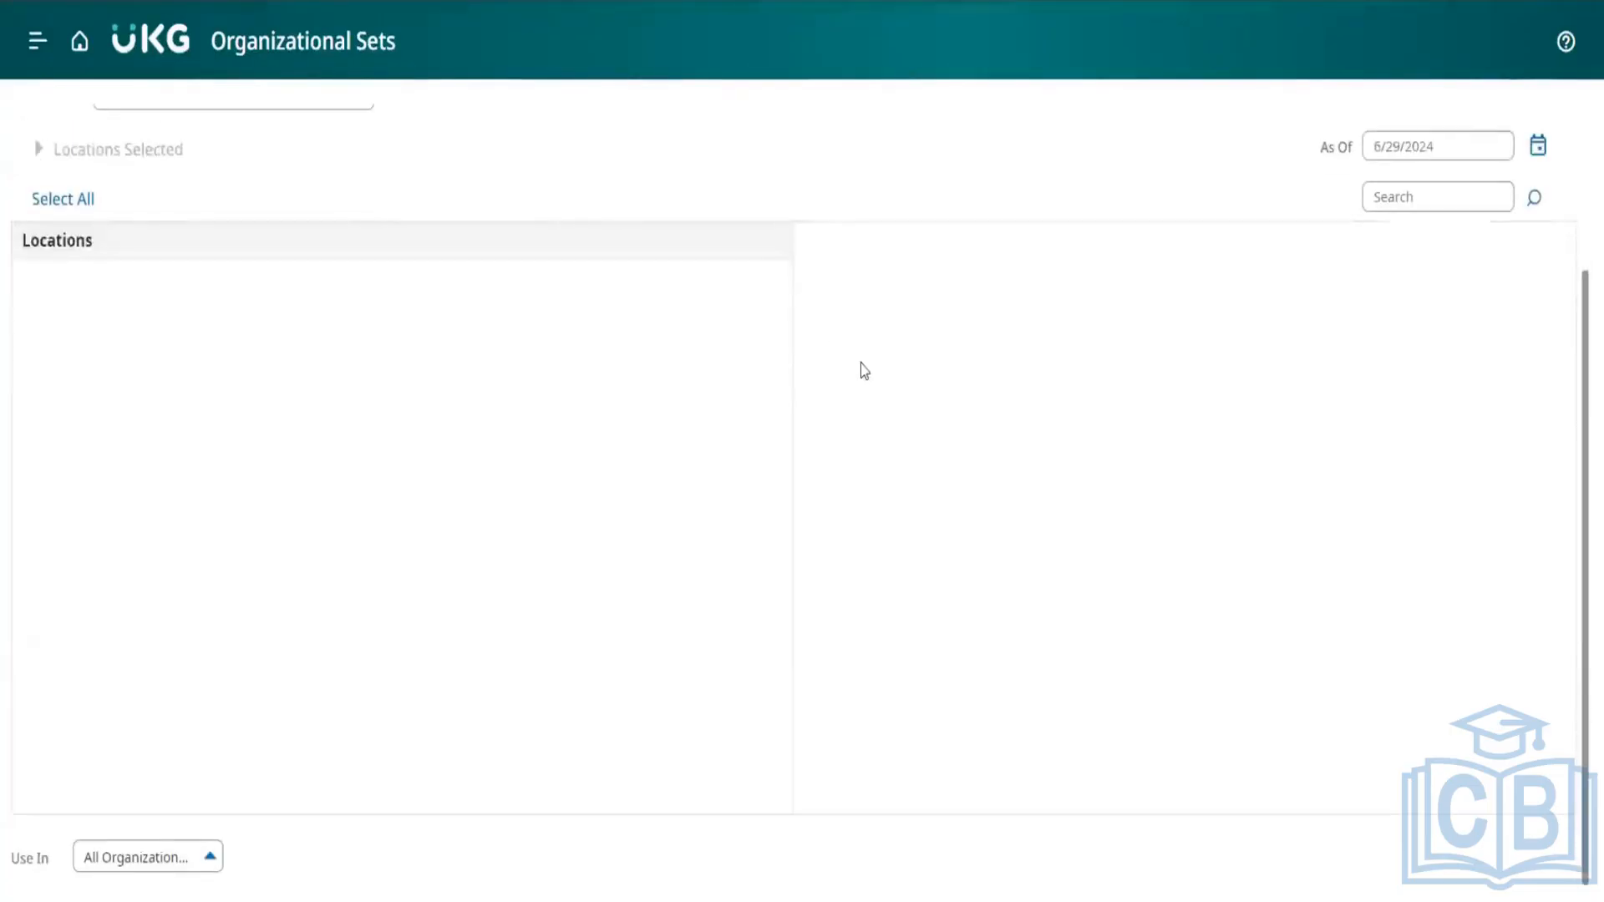
{"action": "left_click", "coordinate": [151, 852]}
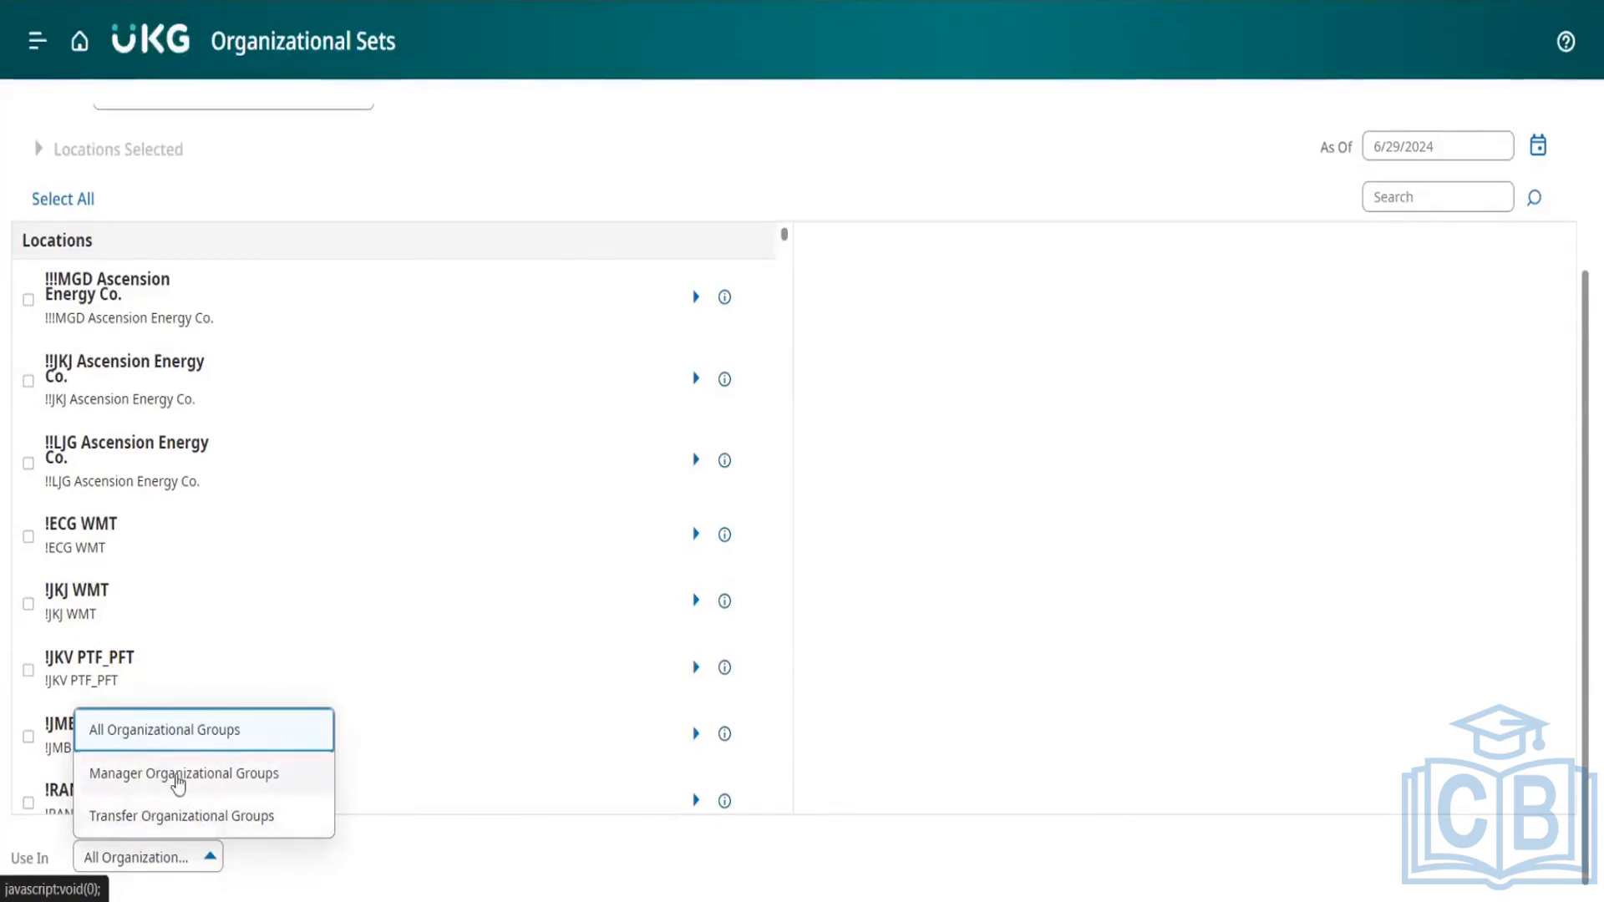
{"action": "left_click", "coordinate": [351, 856]}
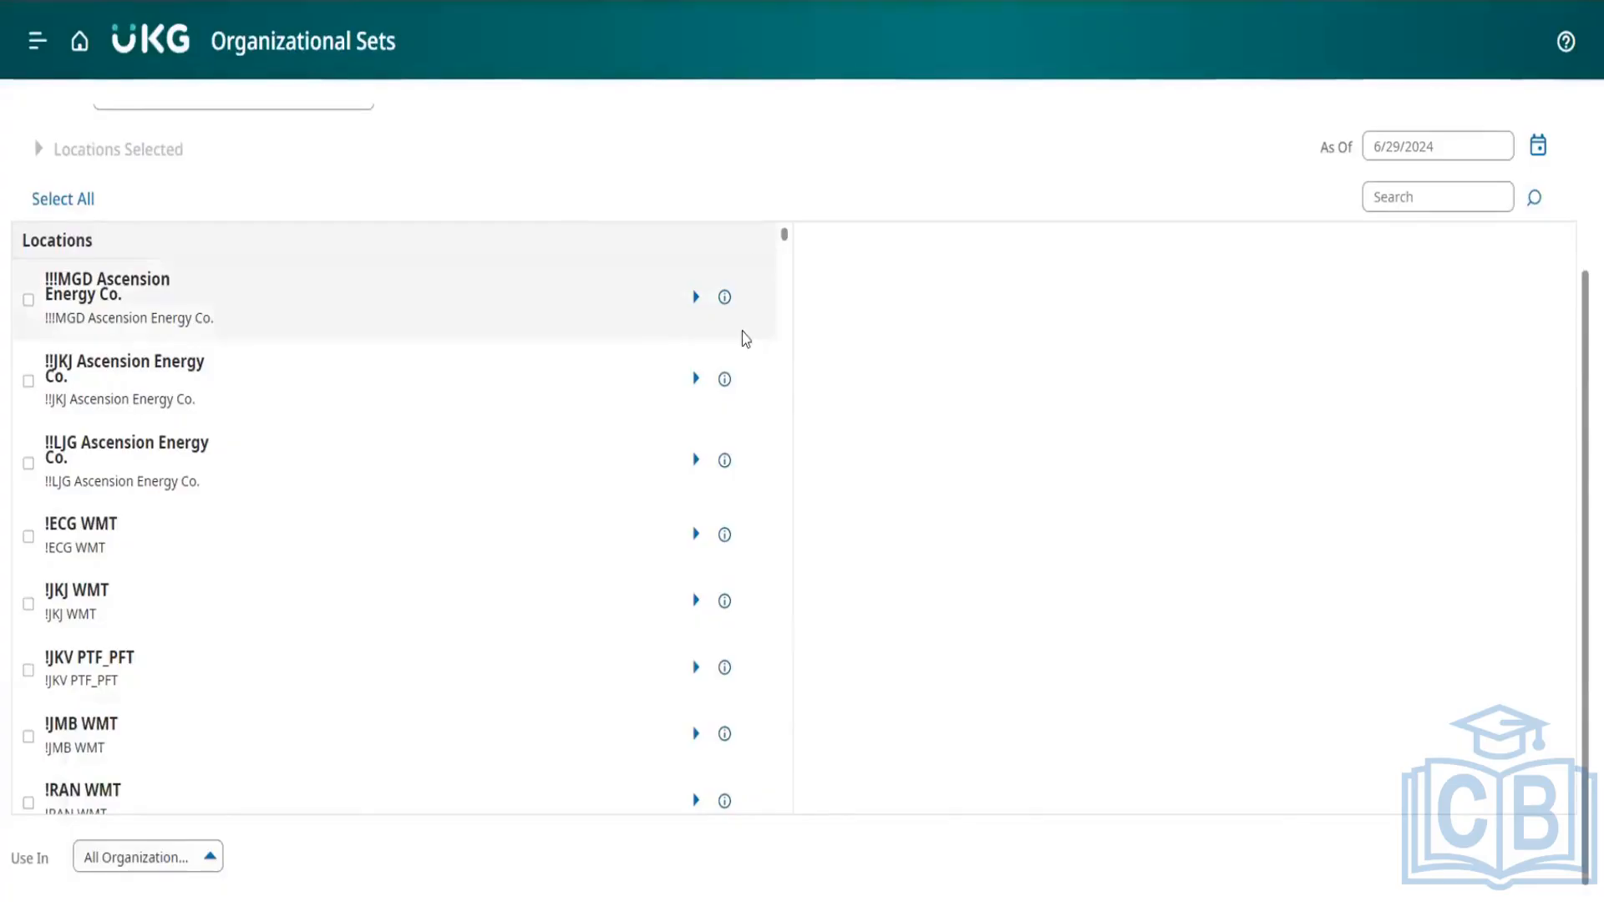
- Search the locations for "DJ" and look through the matching DJ locations
{"action": "left_click", "coordinate": [1405, 198]}
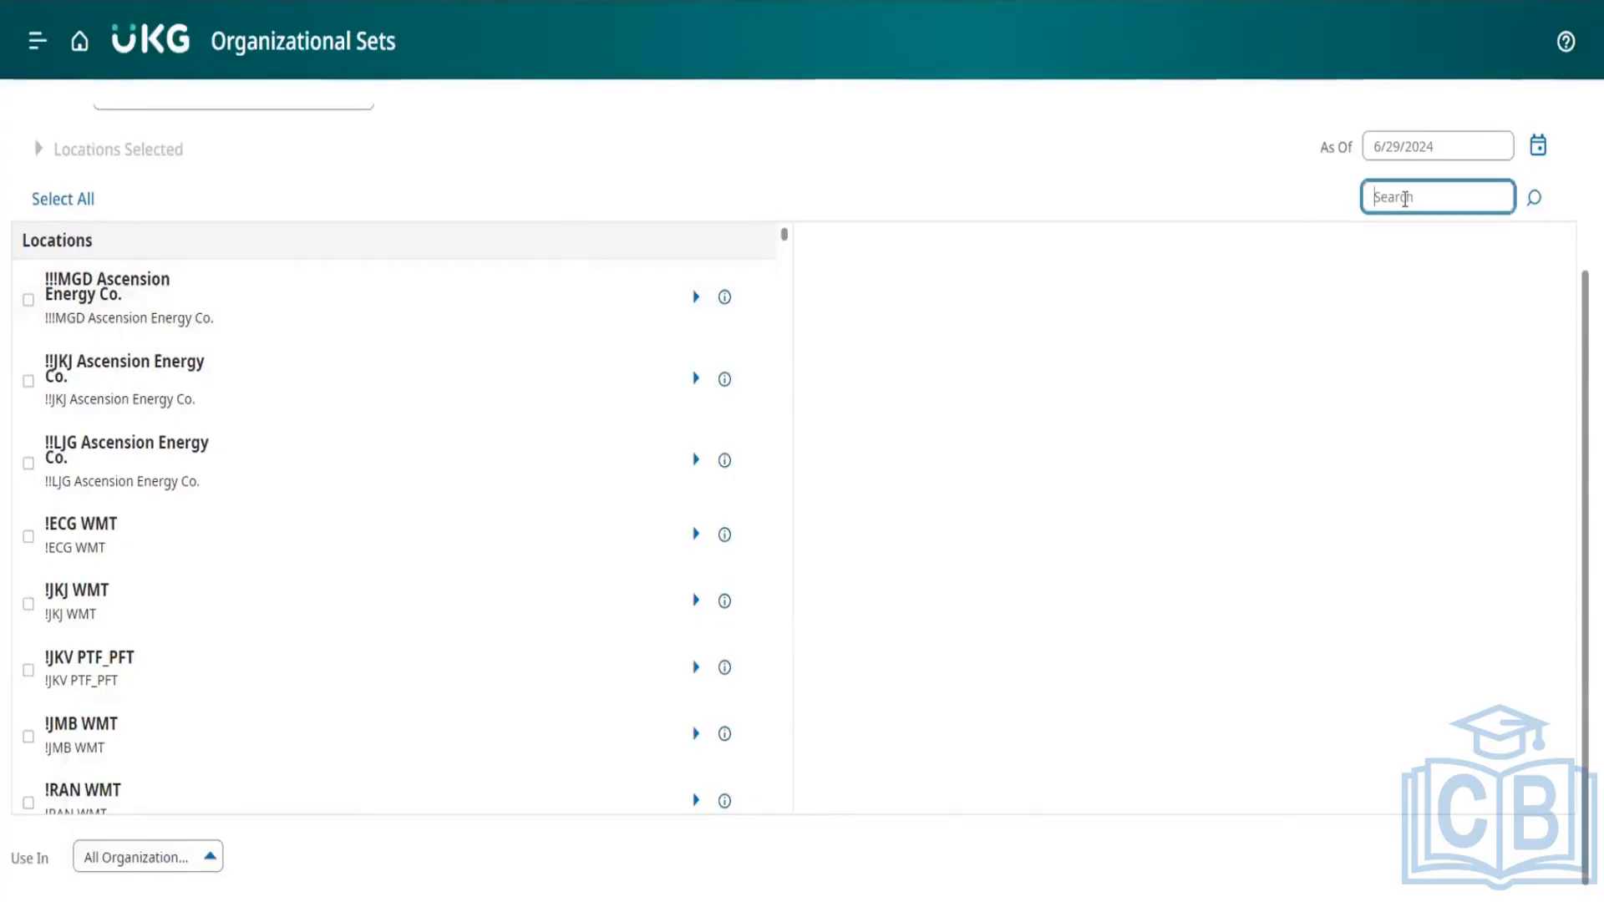
{"action": "type", "text": "DJ"}
{"action": "key", "text": "Return"}
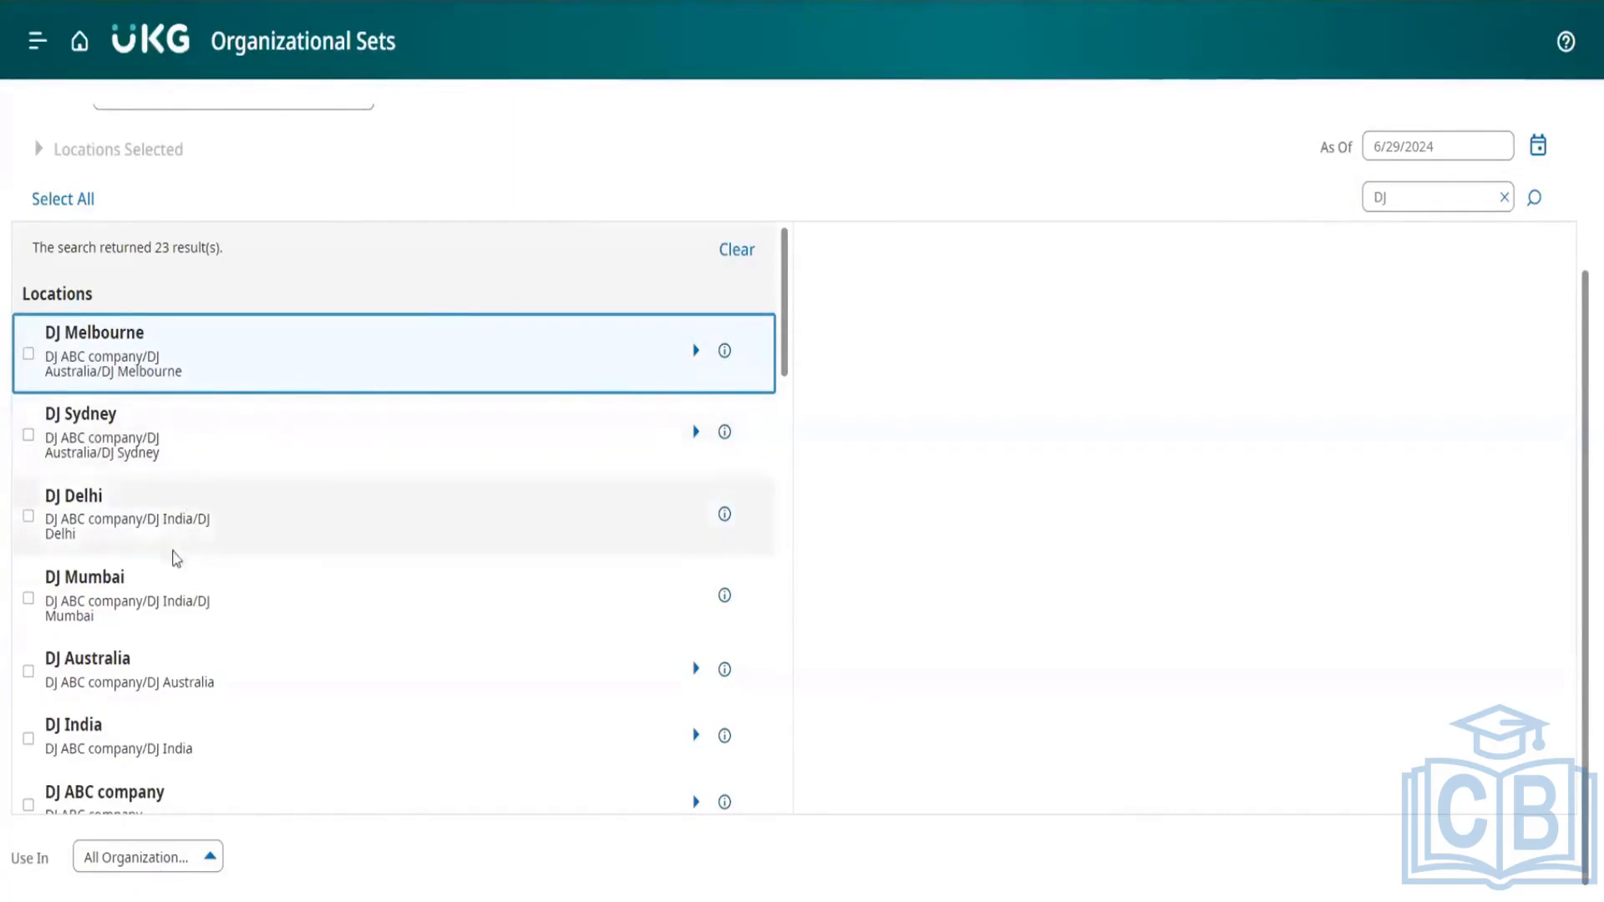
{"action": "scroll", "coordinate": [147, 717], "scroll_direction": "down", "scroll_amount": 1}
{"action": "scroll", "coordinate": [146, 717], "scroll_direction": "down", "scroll_amount": 2}
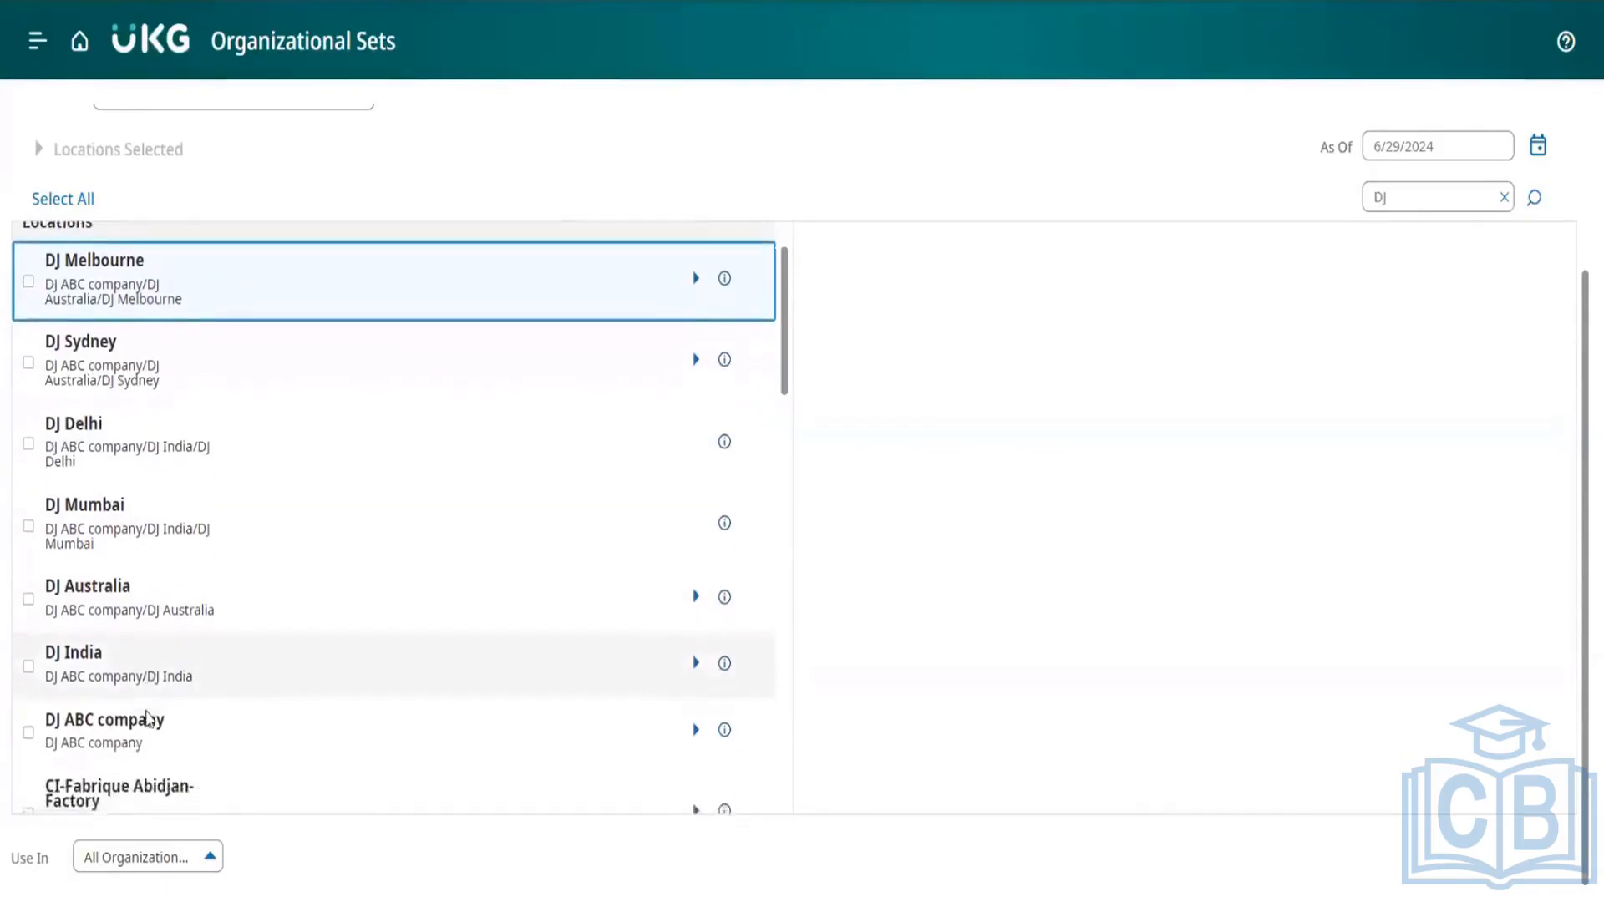
{"action": "scroll", "coordinate": [147, 718], "scroll_direction": "up", "scroll_amount": 2}
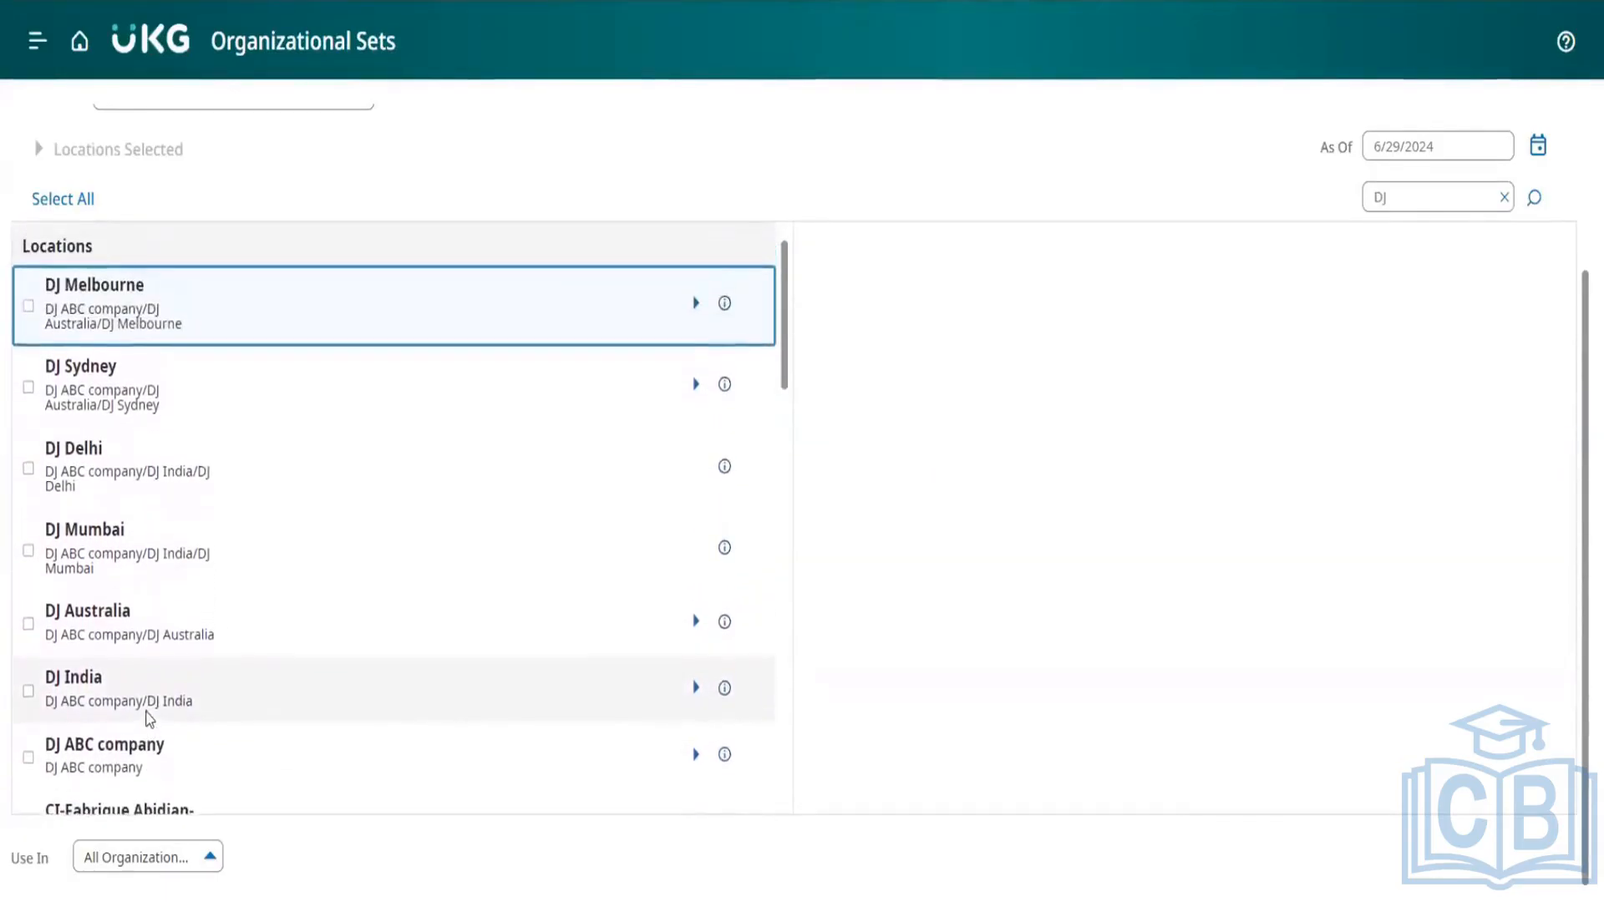
{"action": "scroll", "coordinate": [149, 719], "scroll_direction": "up", "scroll_amount": 3}
{"action": "scroll", "coordinate": [149, 719], "scroll_direction": "down", "scroll_amount": 2}
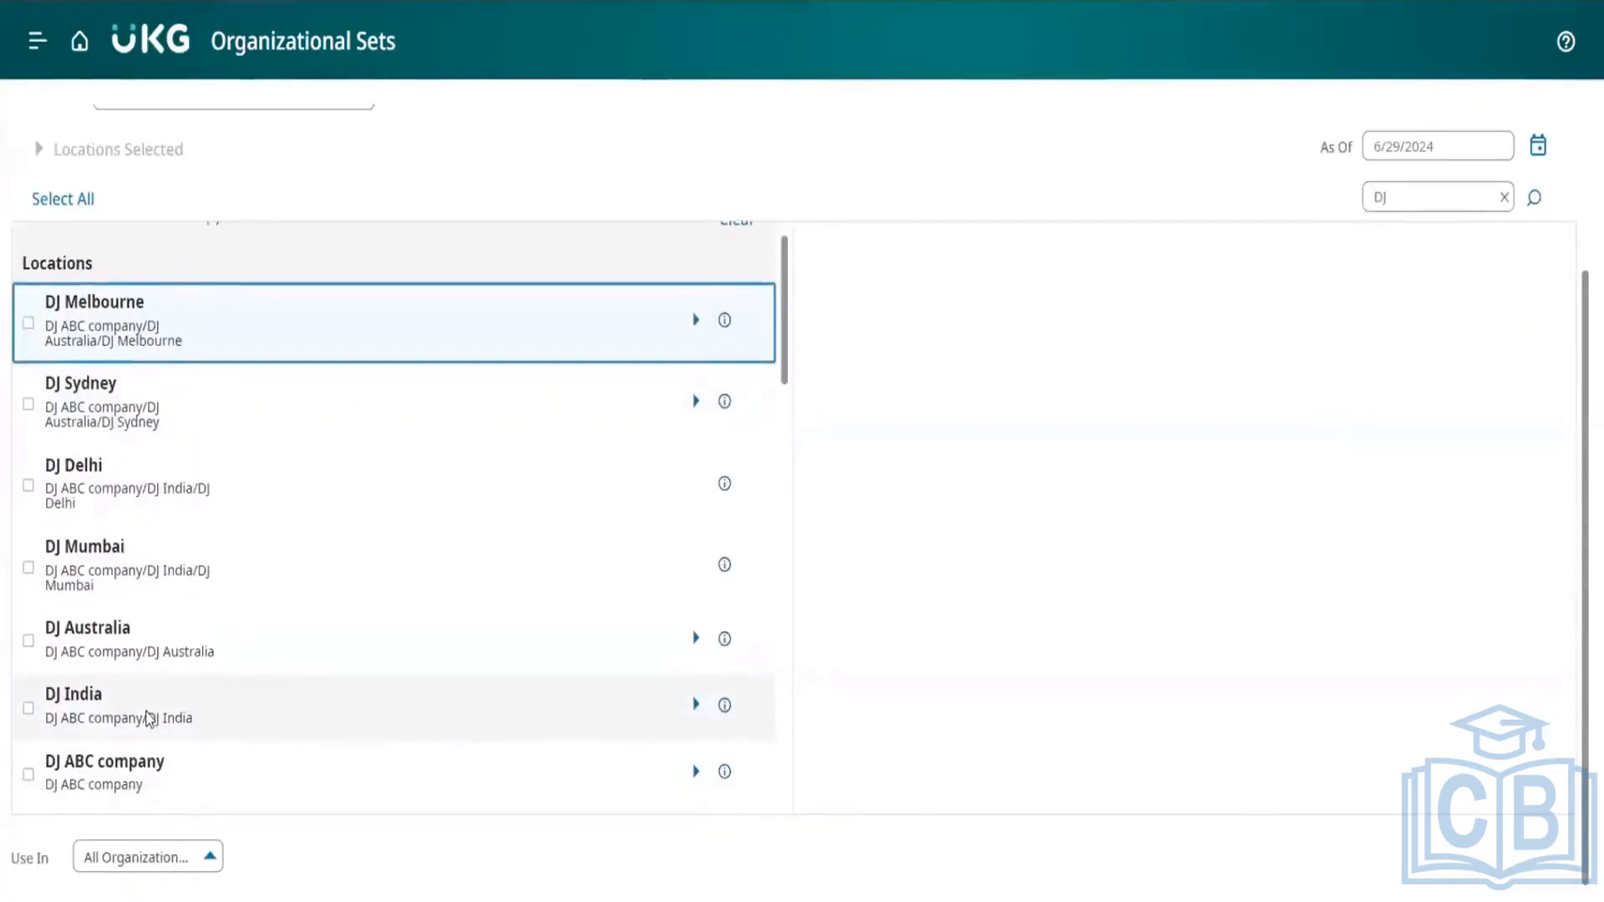
{"action": "scroll", "coordinate": [149, 718], "scroll_direction": "down", "scroll_amount": 1}
{"action": "scroll", "coordinate": [149, 719], "scroll_direction": "down", "scroll_amount": 1}
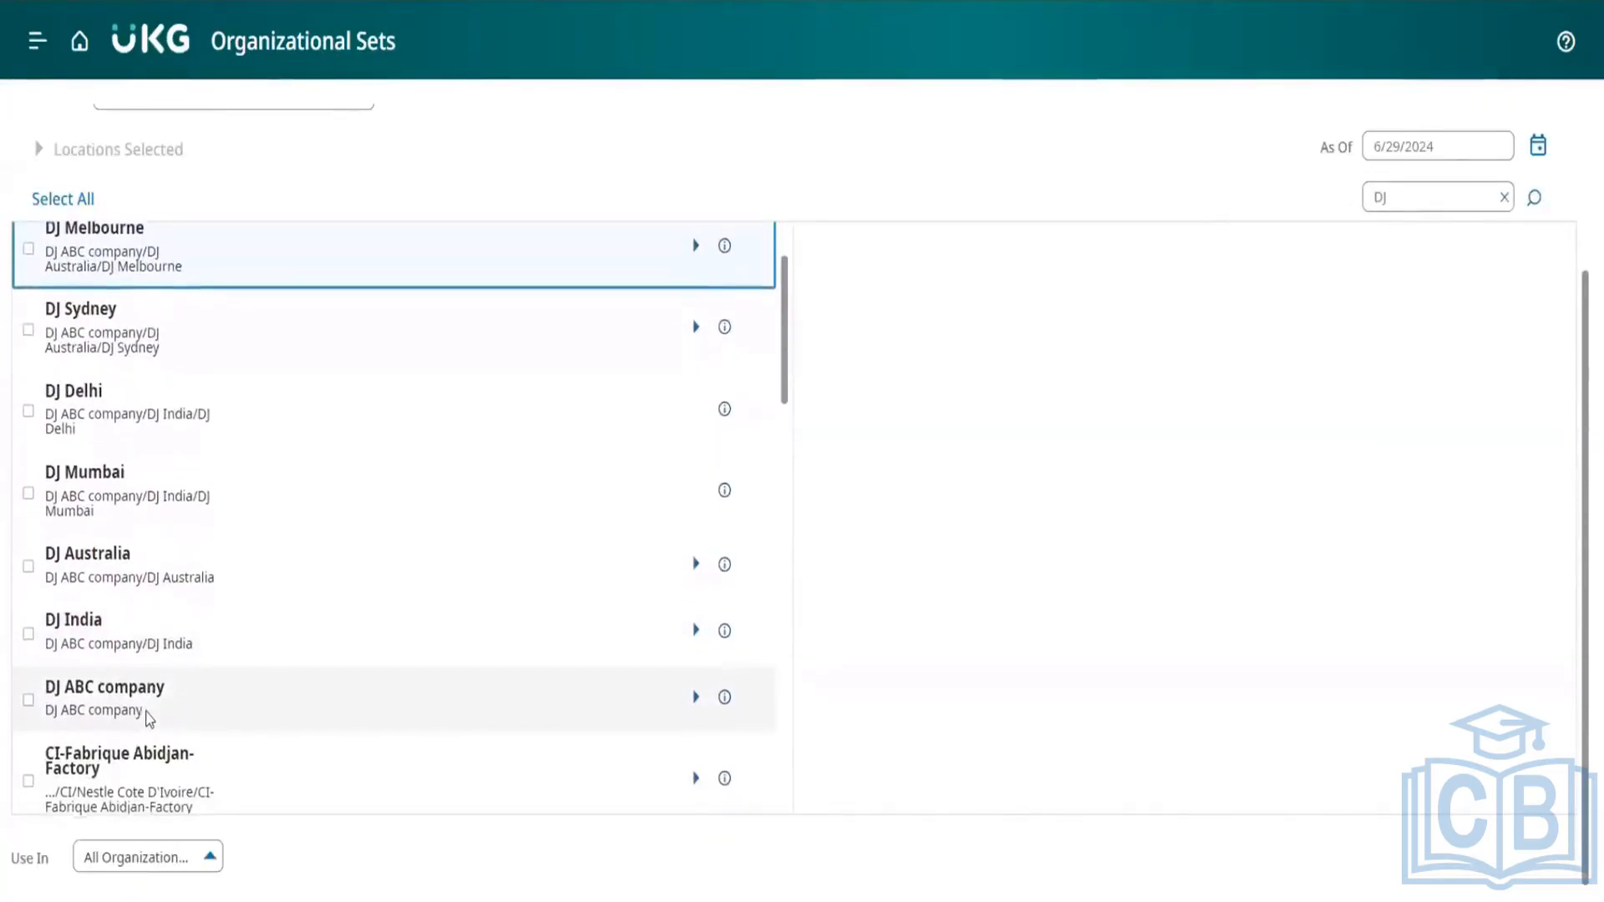
{"action": "scroll", "coordinate": [149, 719], "scroll_direction": "up", "scroll_amount": 1}
{"action": "scroll", "coordinate": [146, 717], "scroll_direction": "up", "scroll_amount": 1}
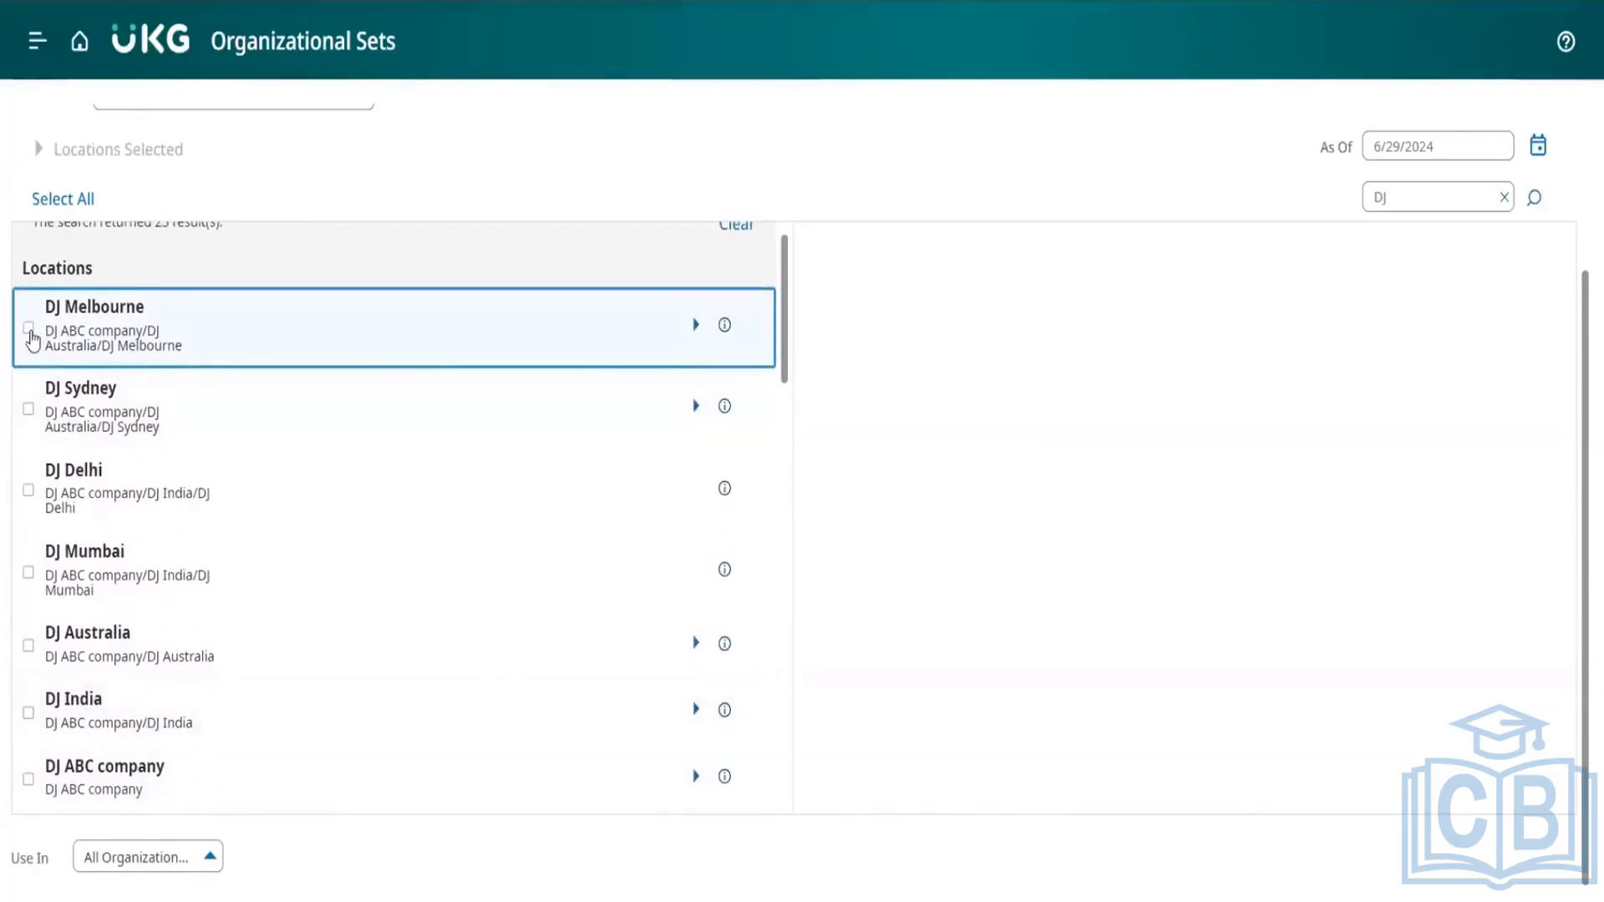
- Try adding DJ Melbourne and DJ Sydney to the selected locations, and remove both again
{"action": "left_click", "coordinate": [31, 334]}
{"action": "left_click", "coordinate": [29, 330]}
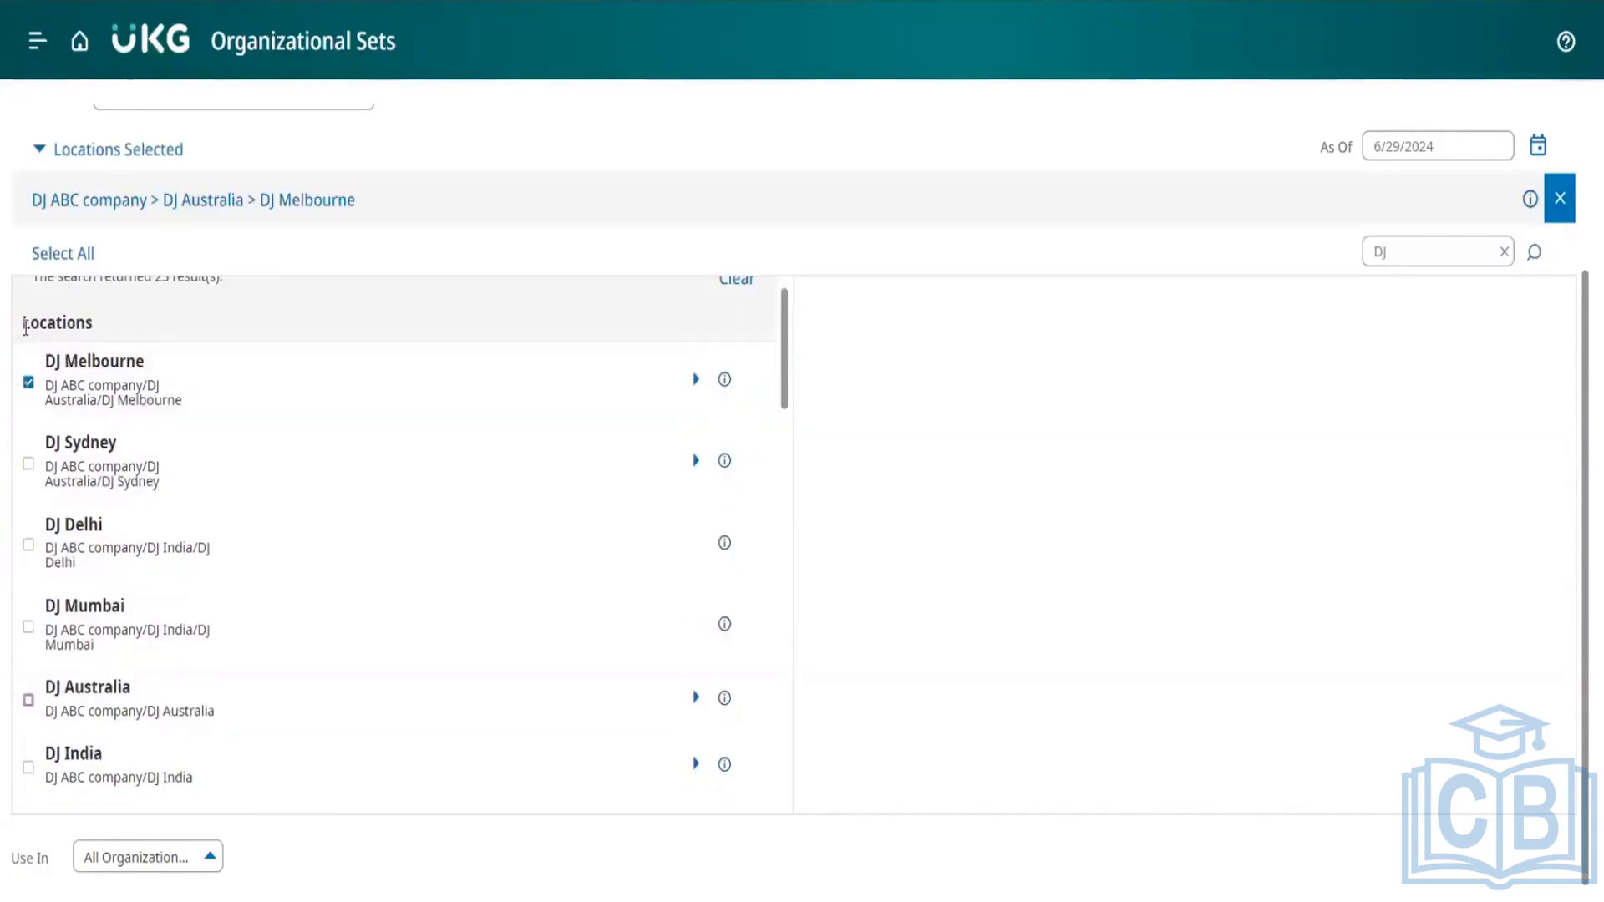
{"action": "left_click", "coordinate": [31, 468]}
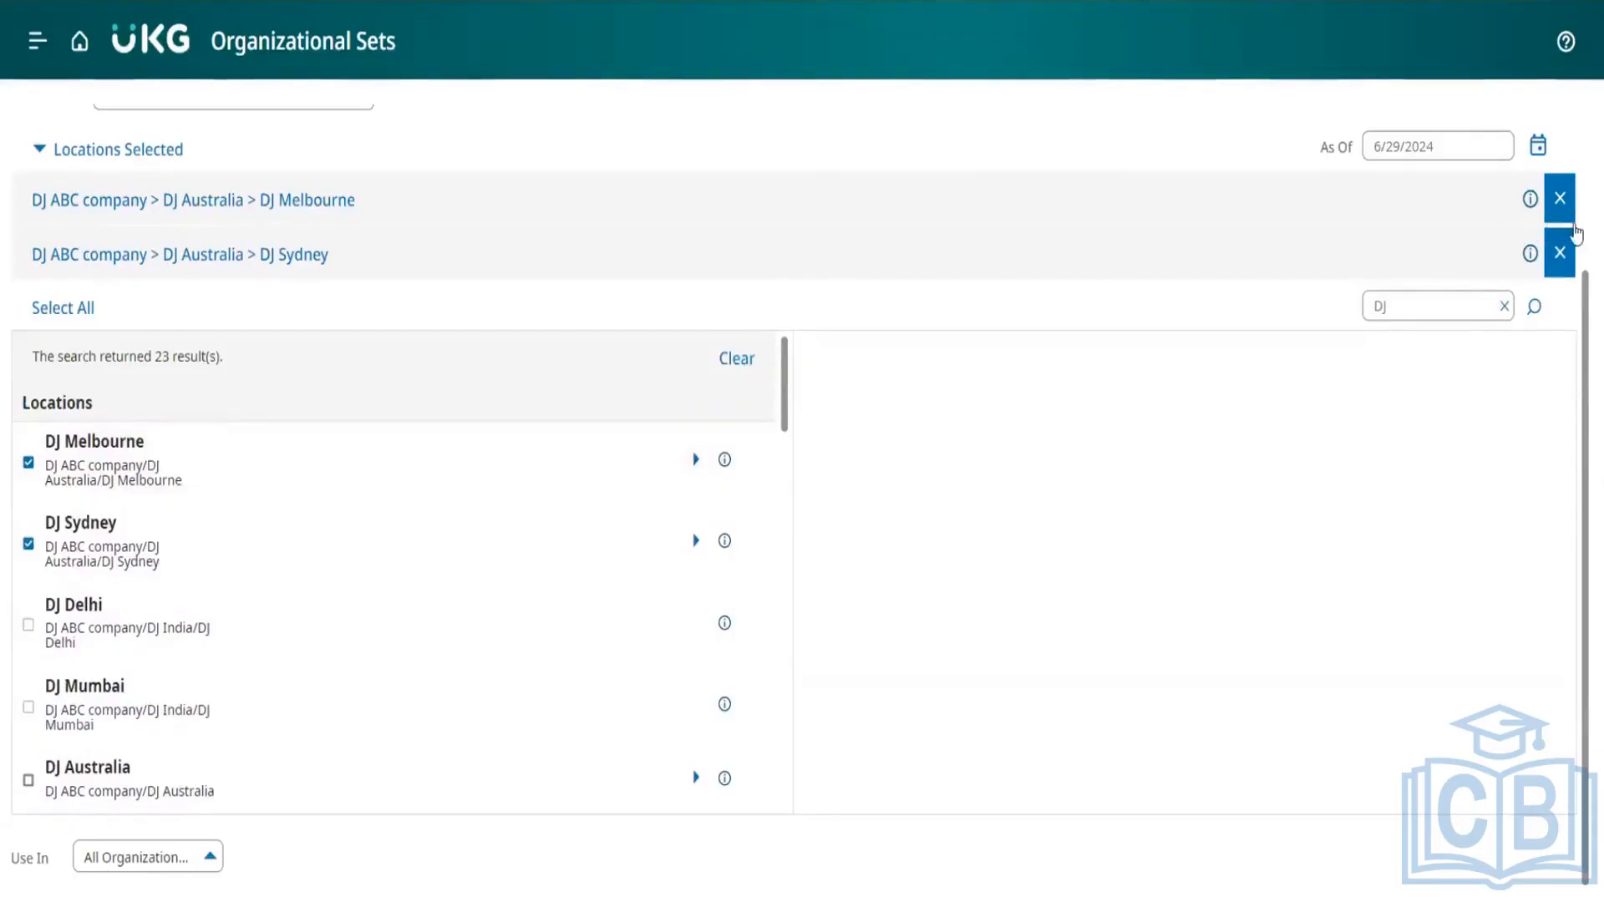
{"action": "left_click", "coordinate": [1559, 201]}
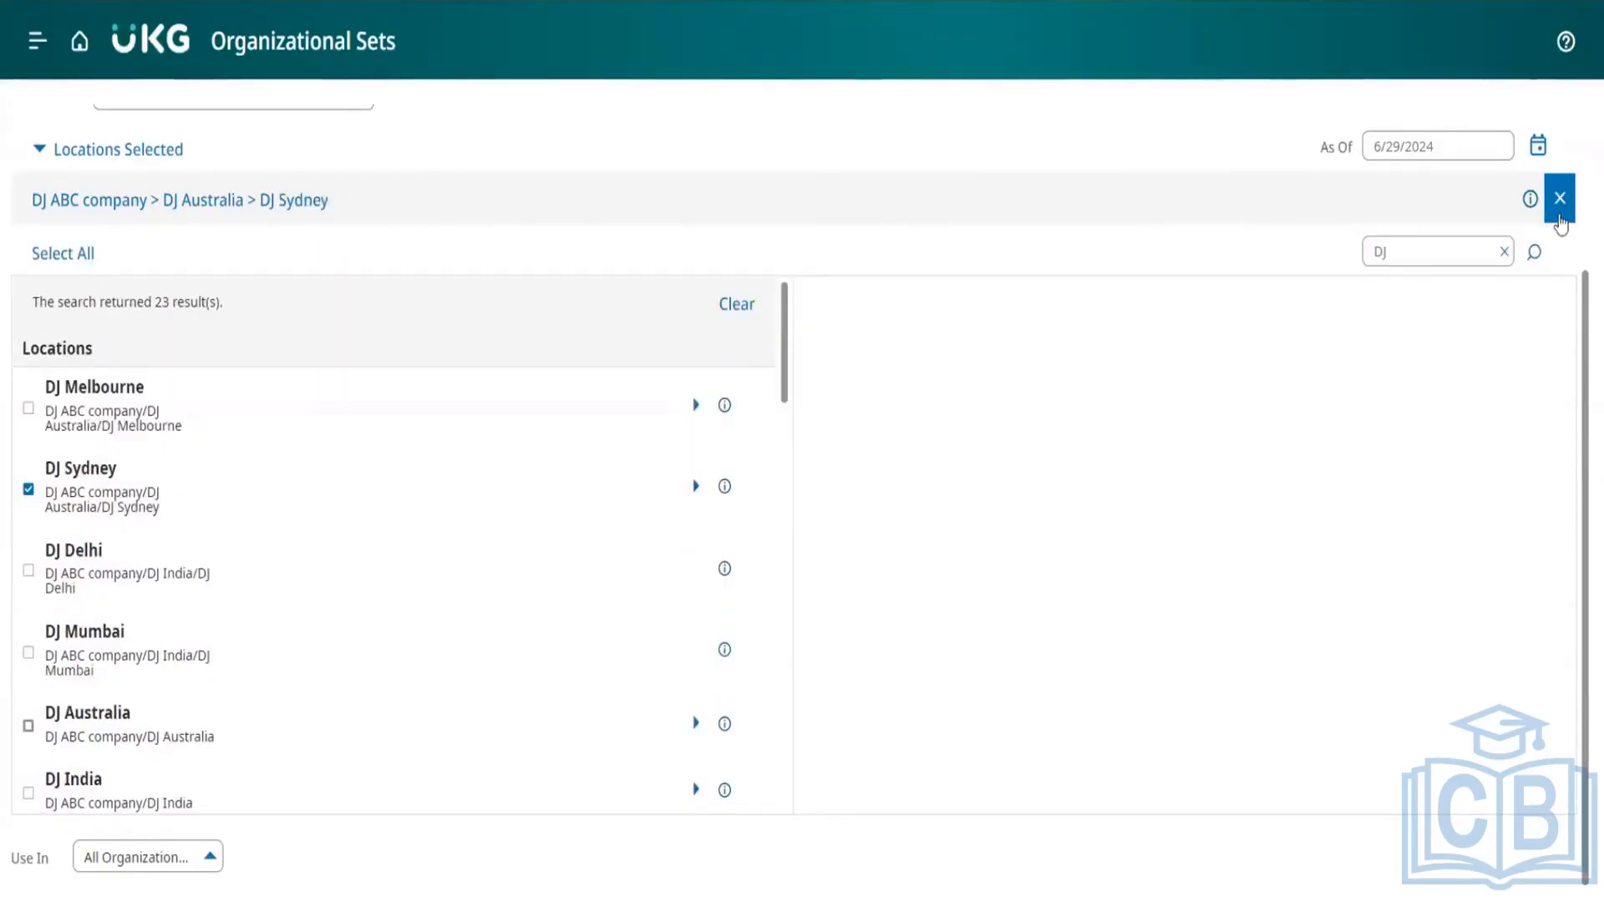
{"action": "left_click", "coordinate": [1560, 217]}
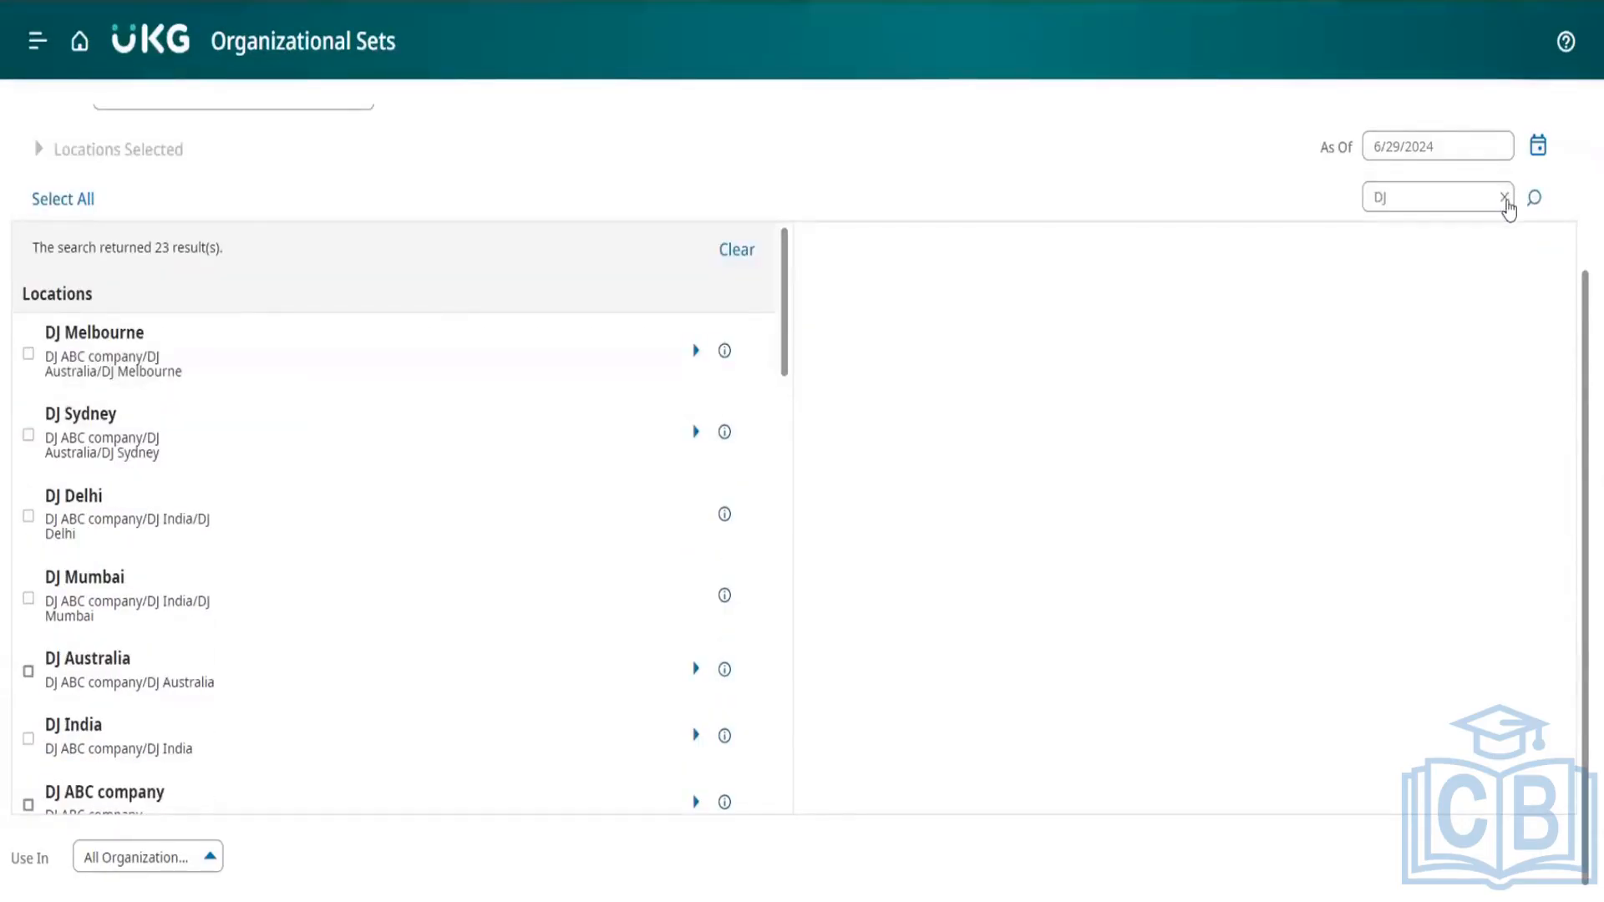
- Clear the location search and expand DJ ABC company in the full location list
{"action": "left_click", "coordinate": [1506, 198]}
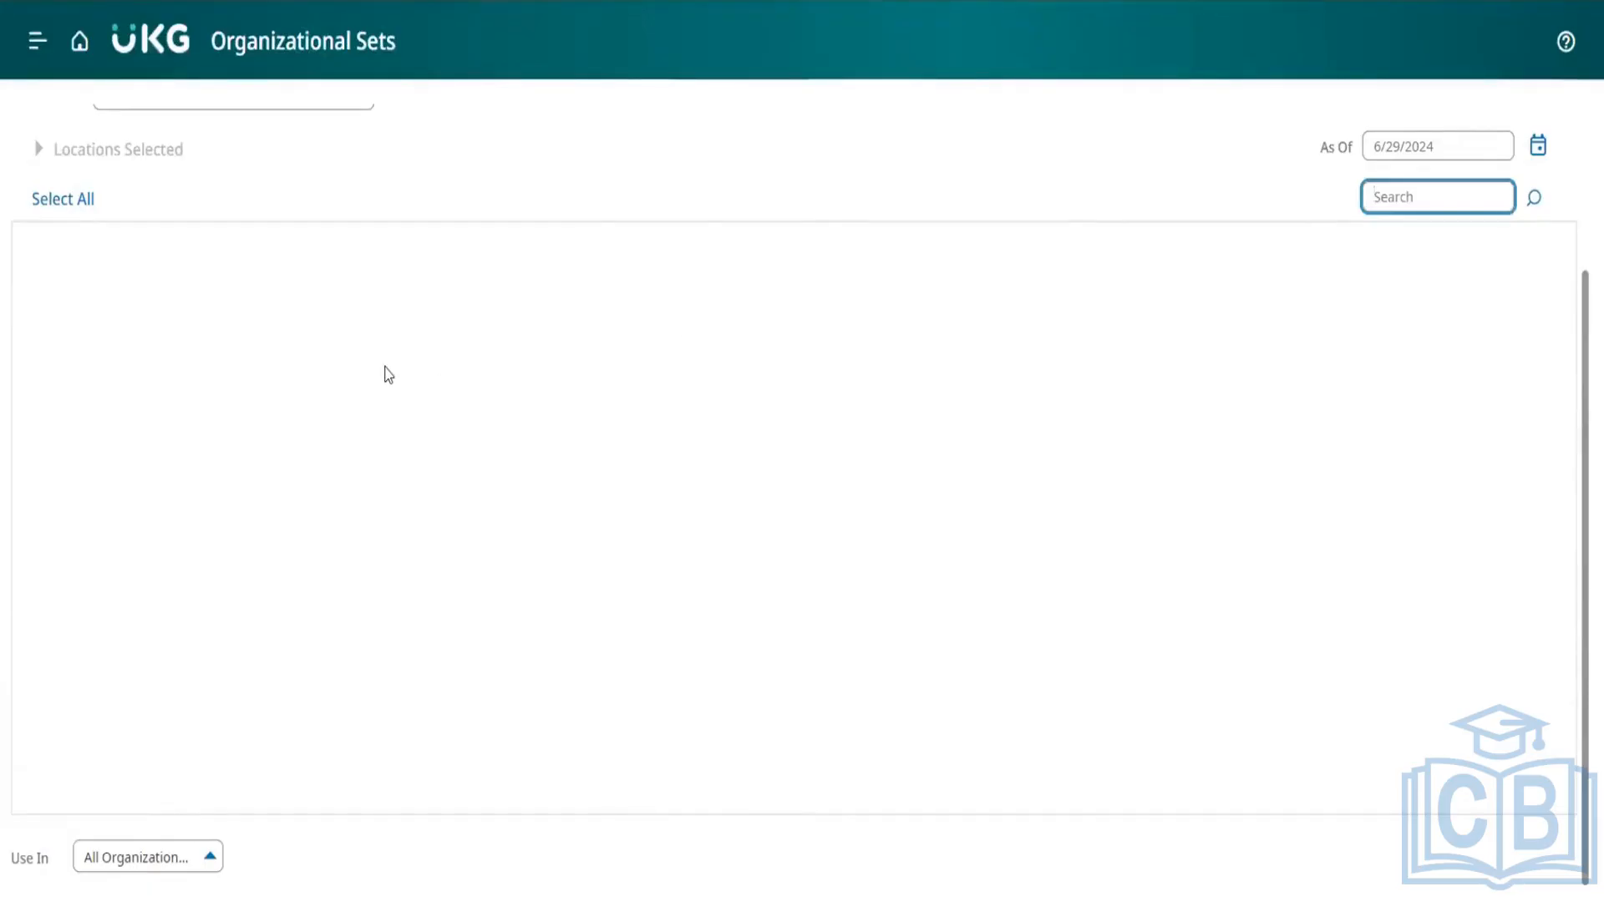
{"action": "scroll", "coordinate": [389, 374], "scroll_direction": "down", "scroll_amount": 7}
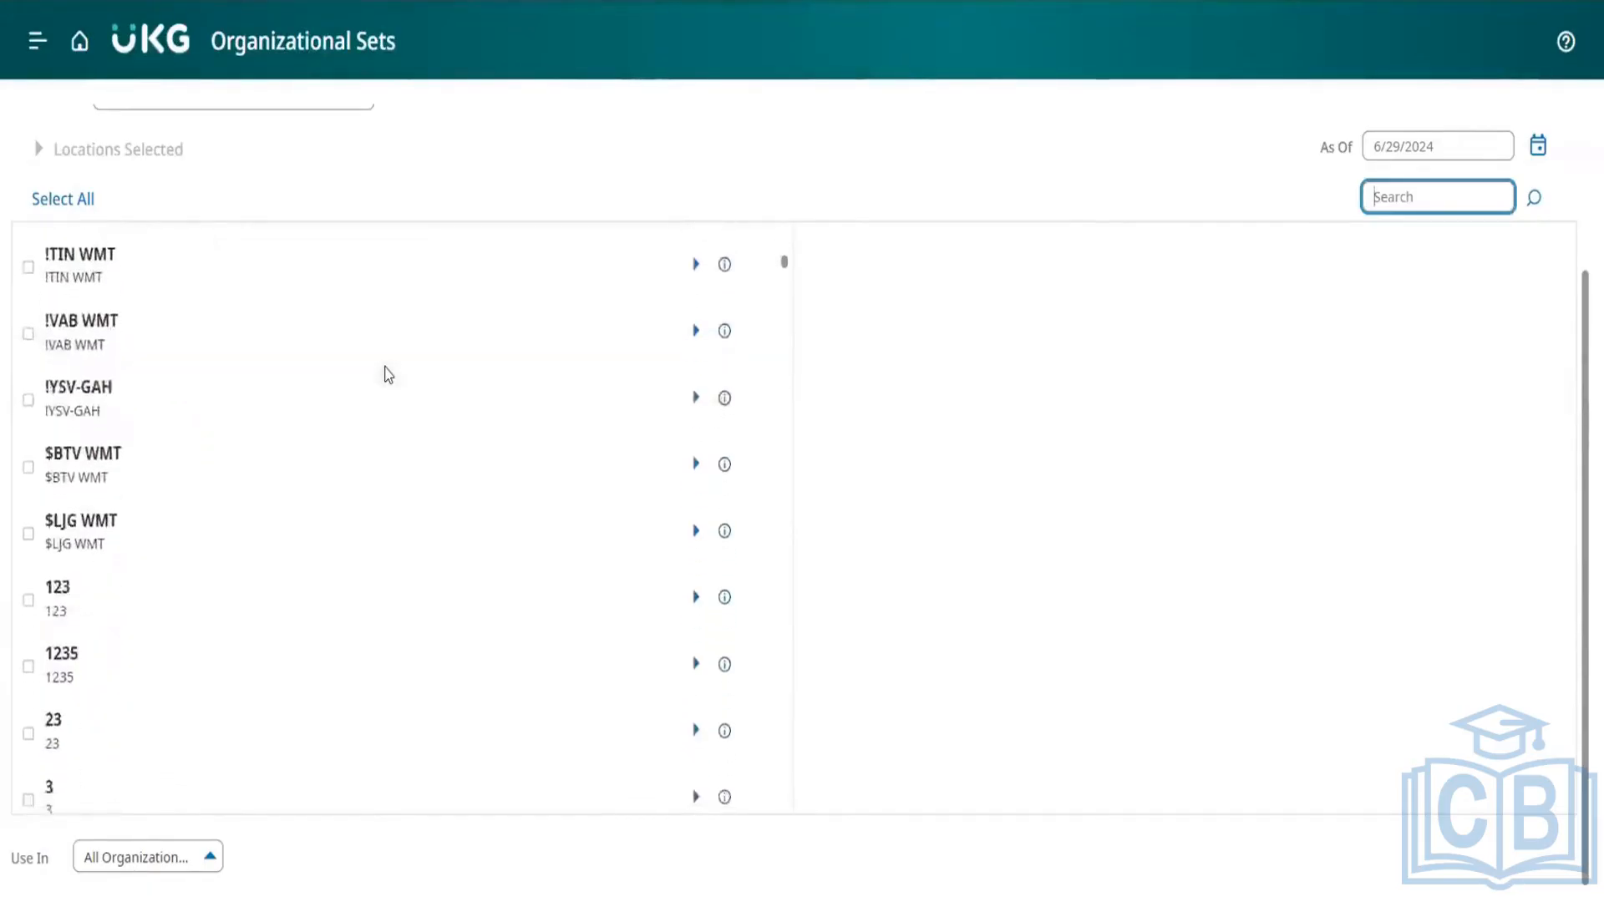
{"action": "scroll", "coordinate": [389, 374], "scroll_direction": "down", "scroll_amount": 15}
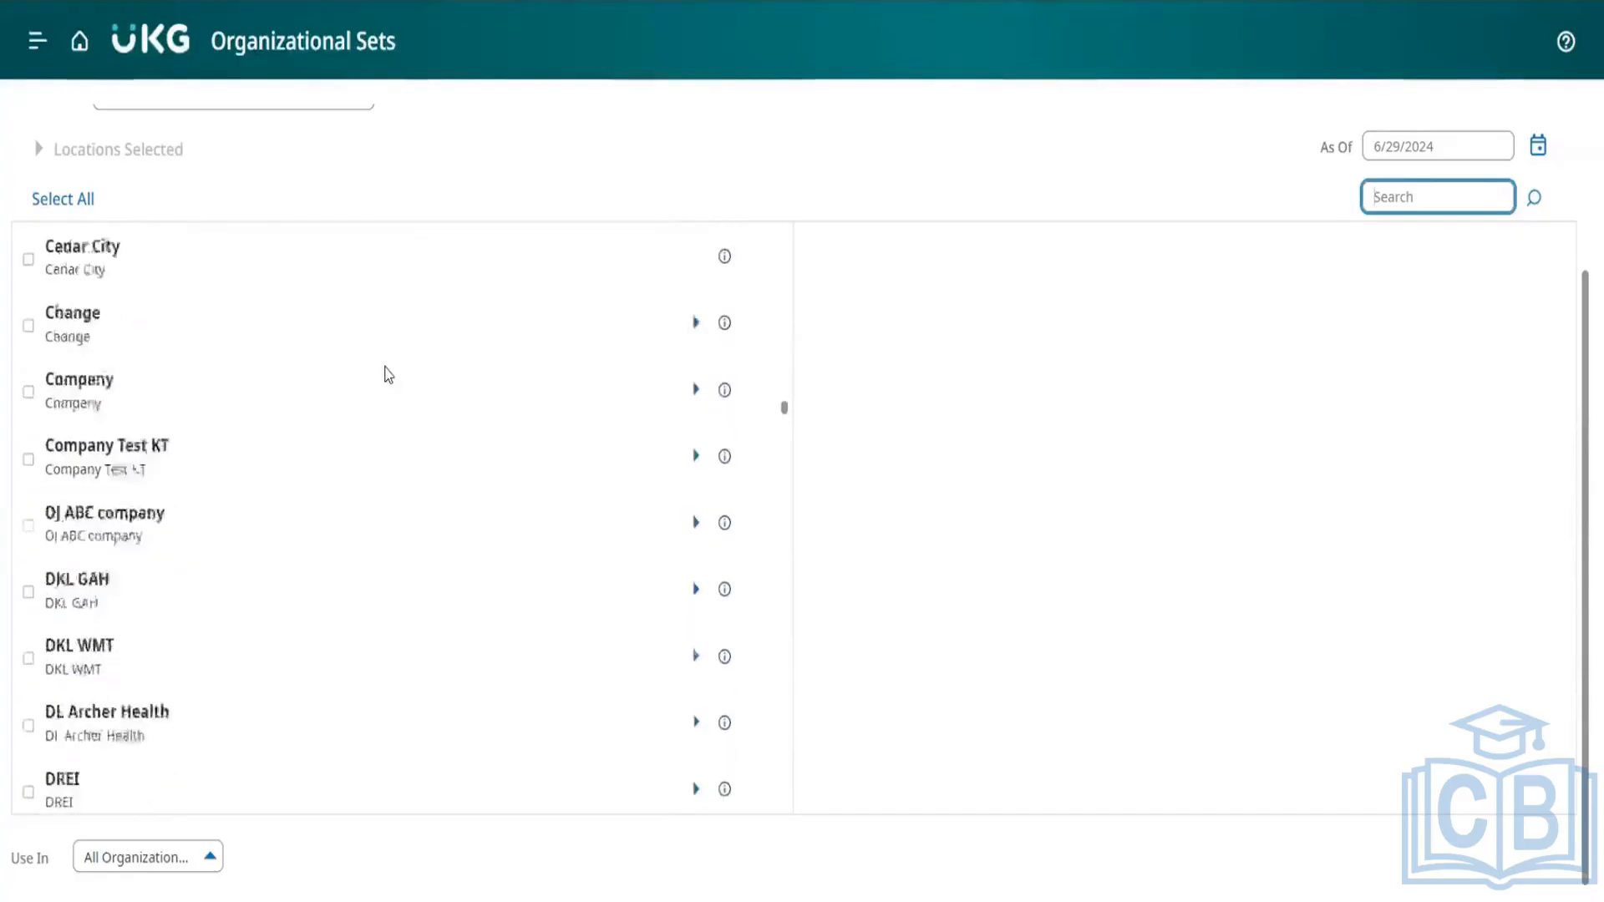
{"action": "scroll", "coordinate": [389, 374], "scroll_direction": "down", "scroll_amount": 12}
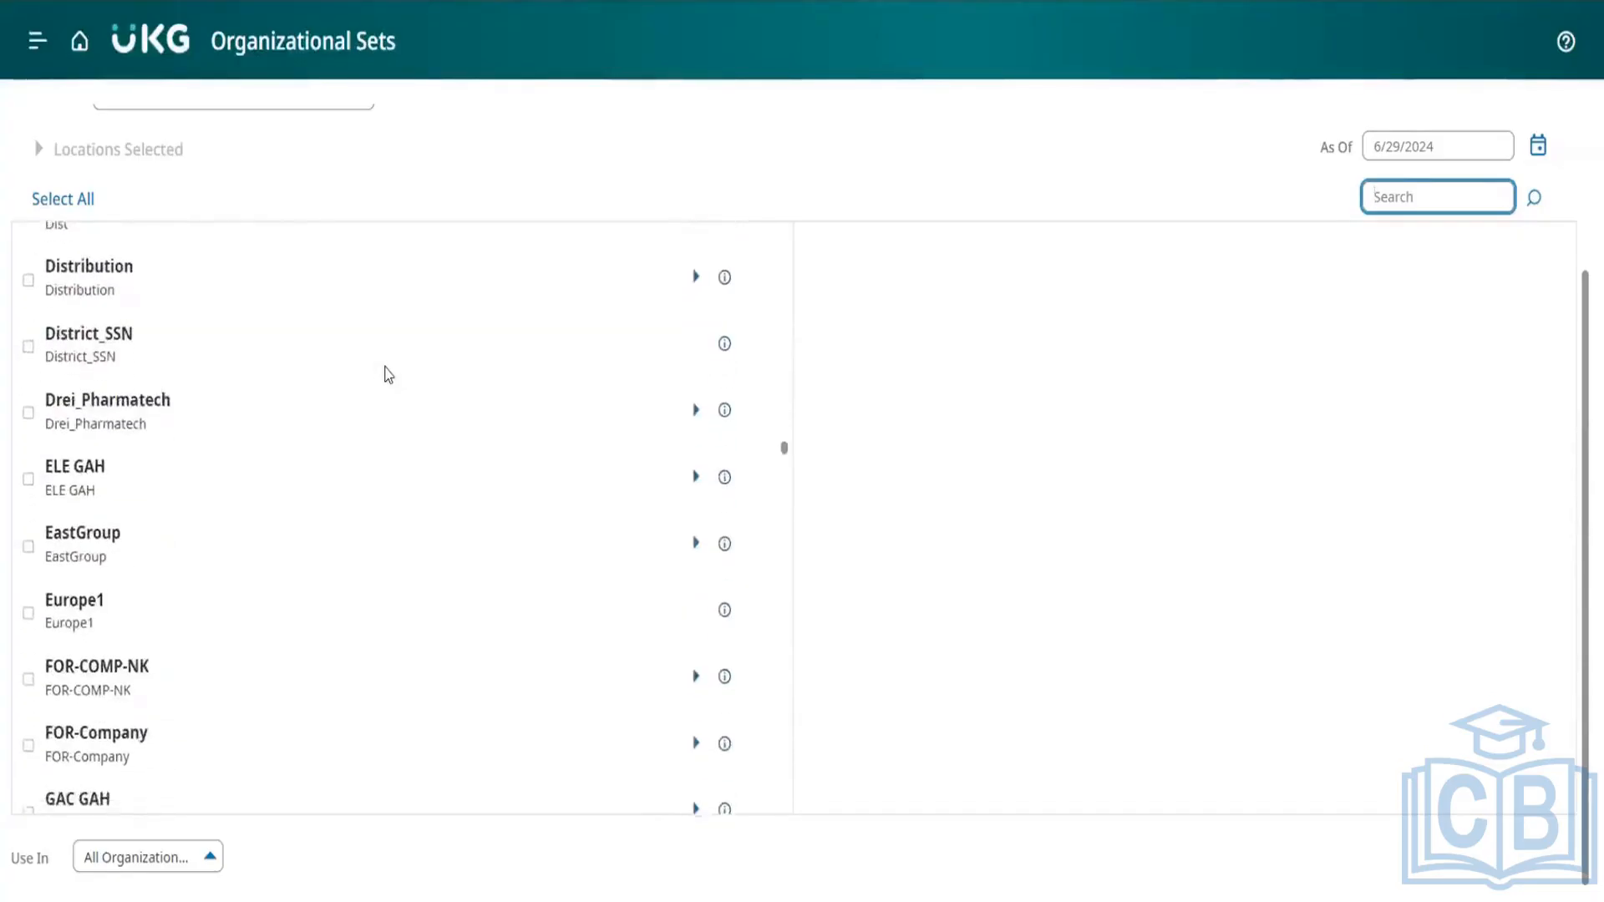
{"action": "scroll", "coordinate": [388, 375], "scroll_direction": "up", "scroll_amount": 8}
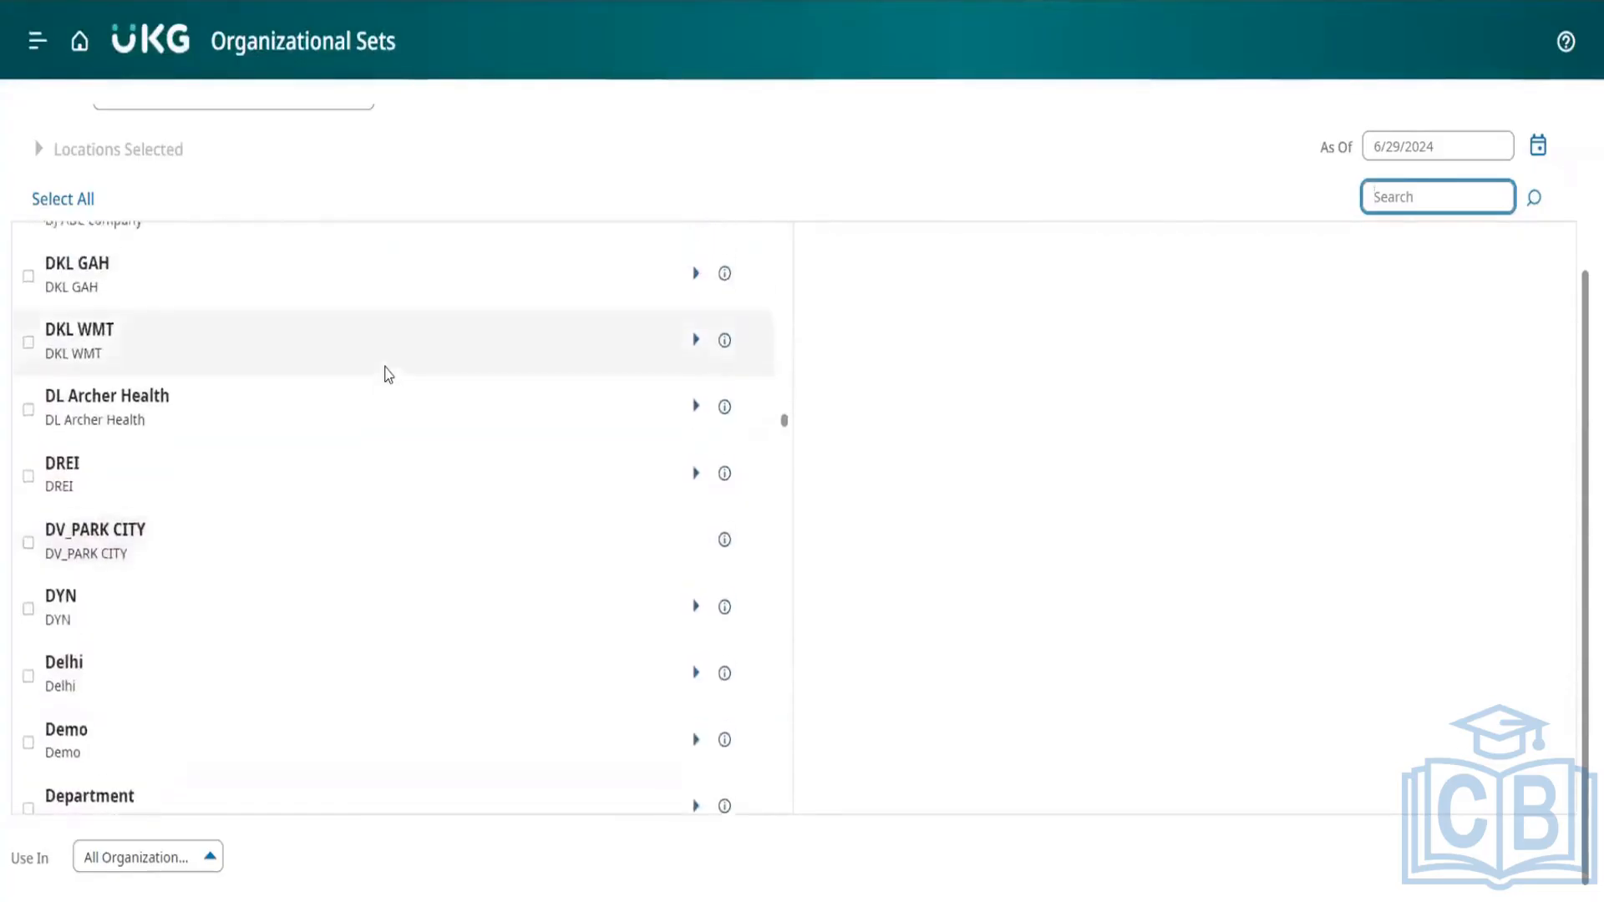
{"action": "scroll", "coordinate": [389, 374], "scroll_direction": "up", "scroll_amount": 3}
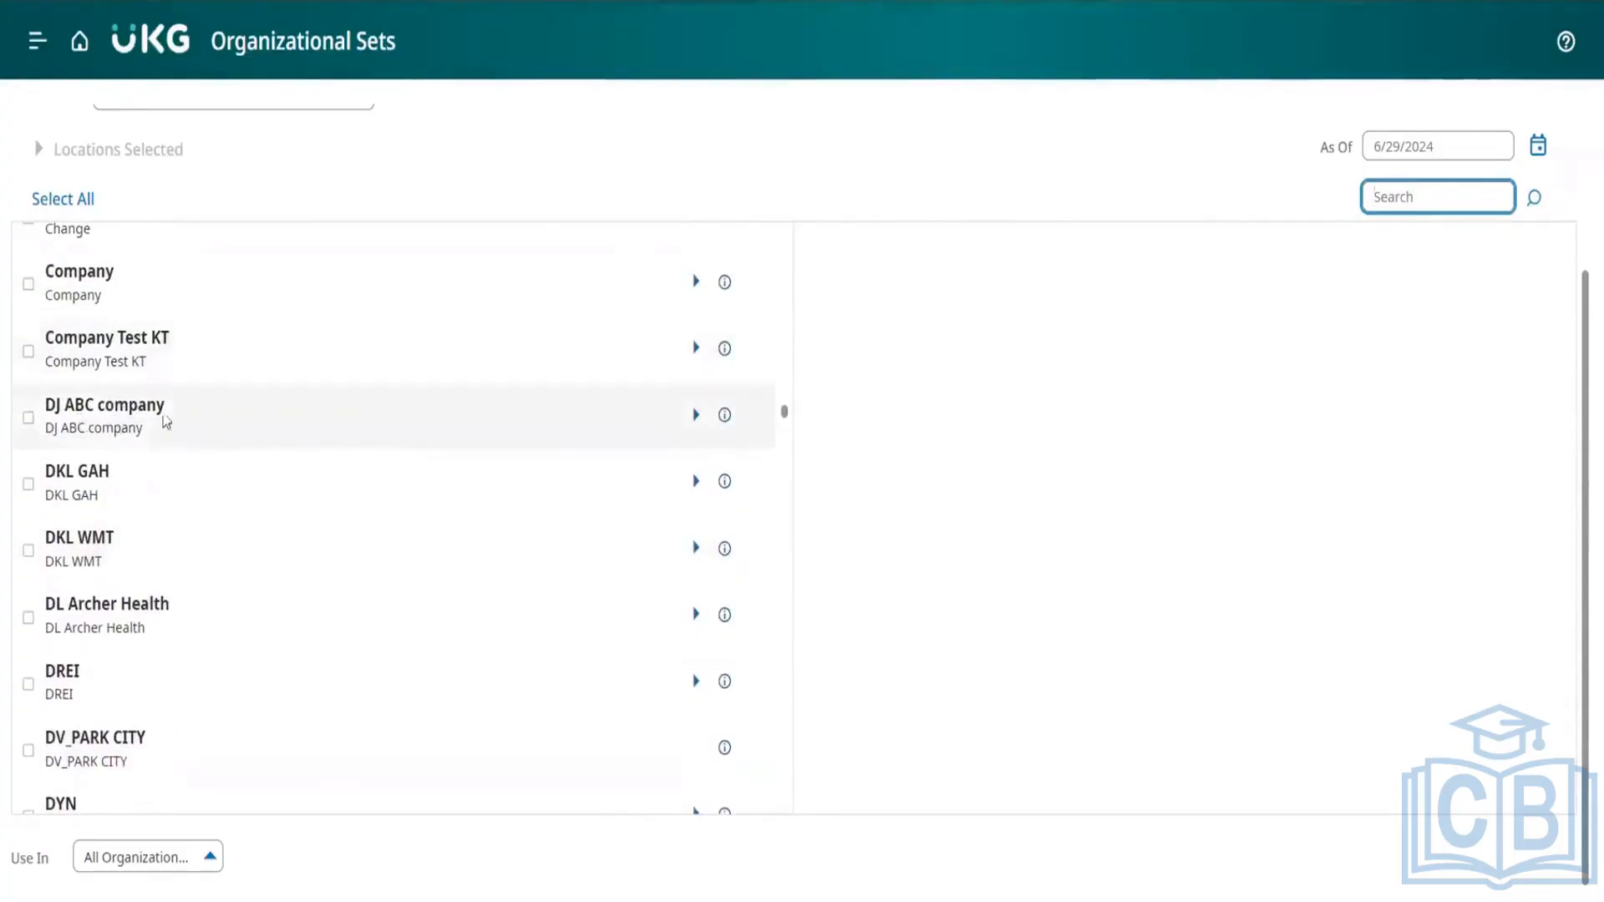
{"action": "left_click", "coordinate": [696, 416]}
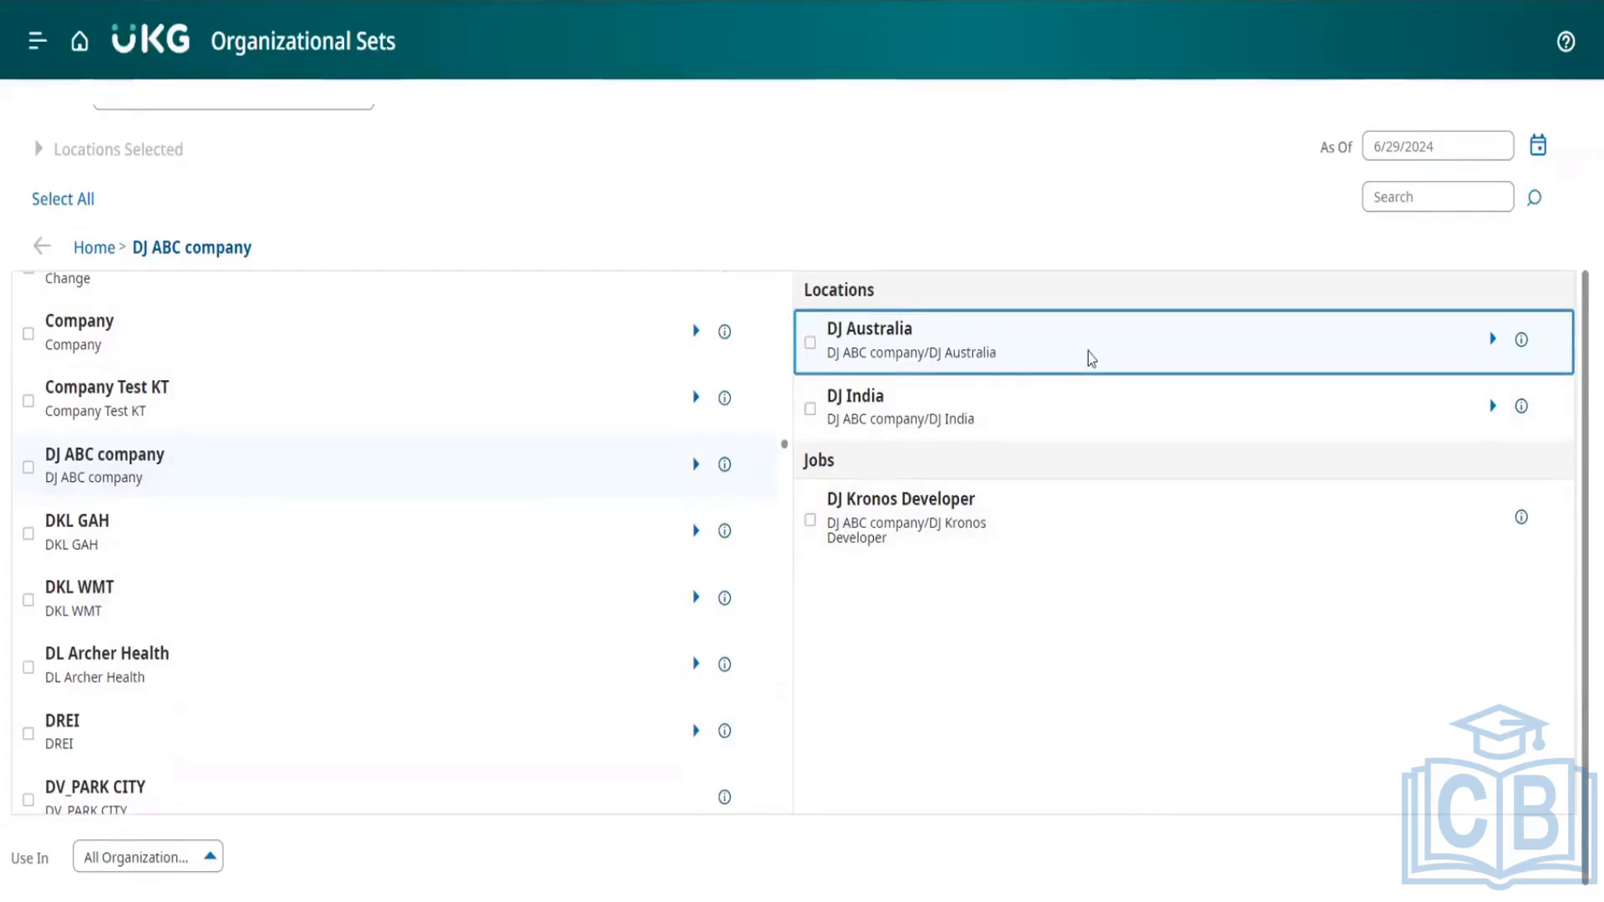
- Enter "DJ_AUST_" as the beginning of the organizational set's name
{"action": "scroll", "coordinate": [814, 247], "scroll_direction": "up", "scroll_amount": 3}
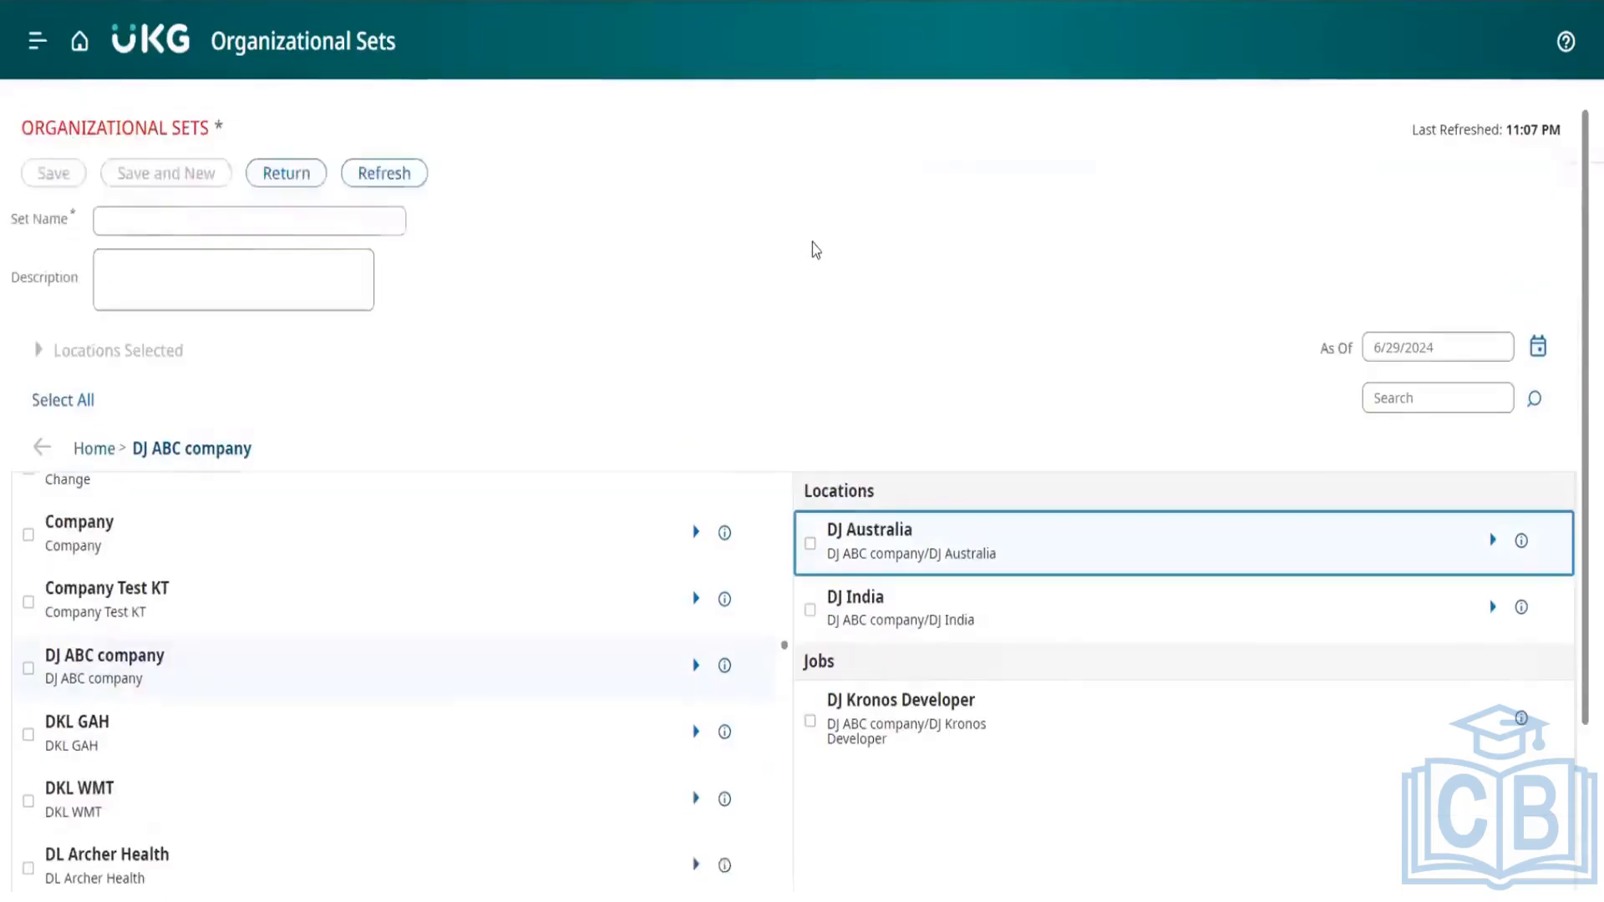
{"action": "left_click", "coordinate": [291, 223]}
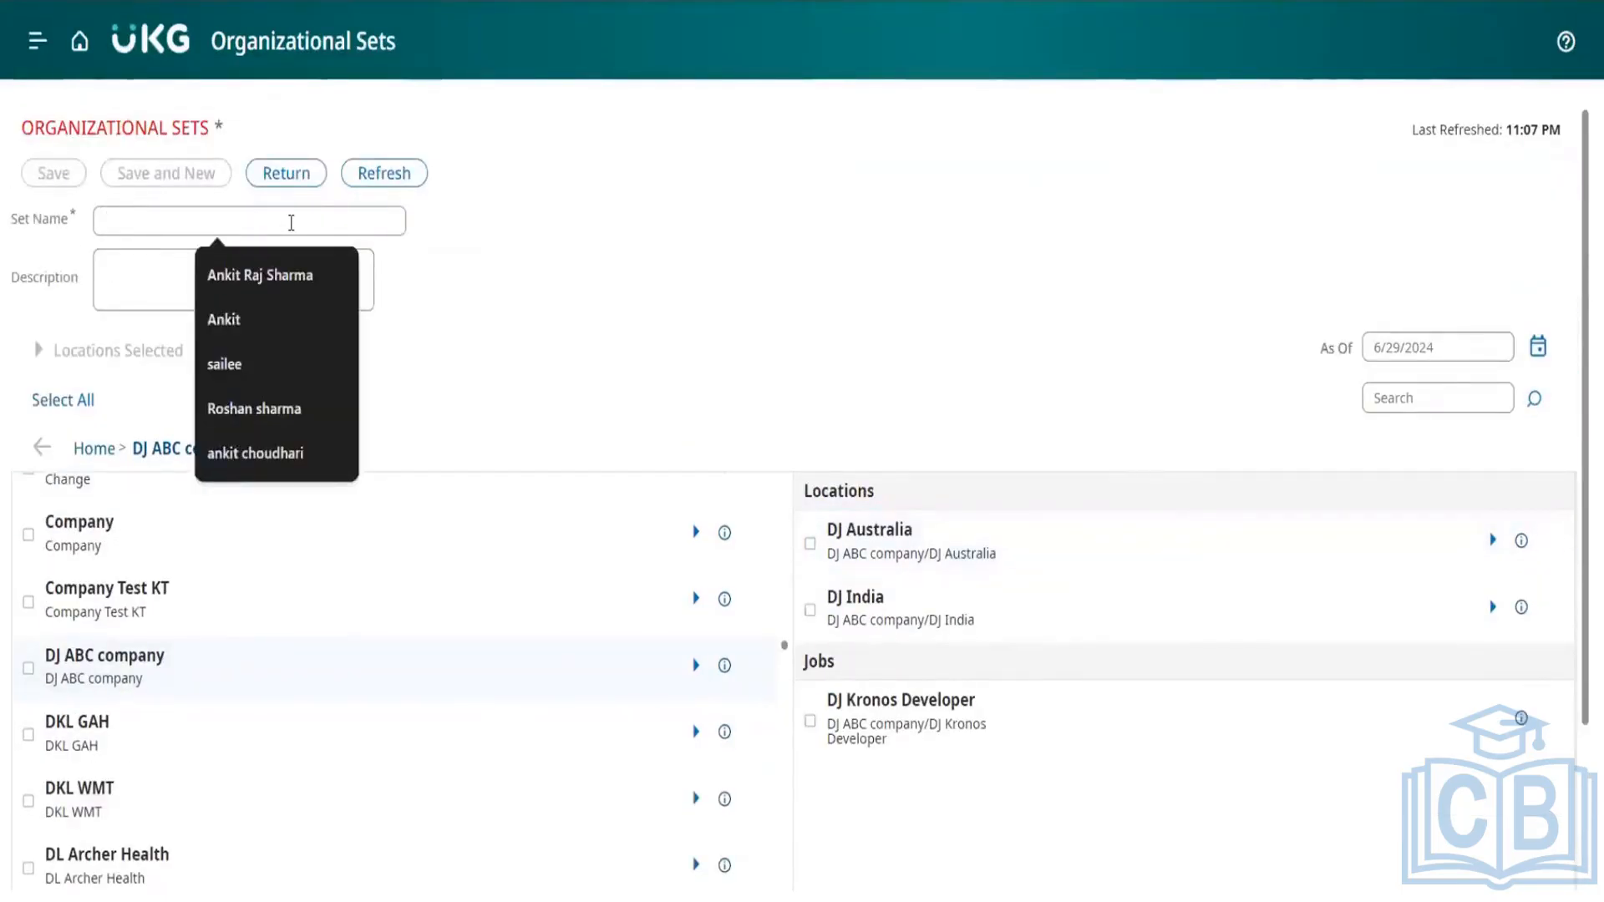
{"action": "type", "text": "DJ"}
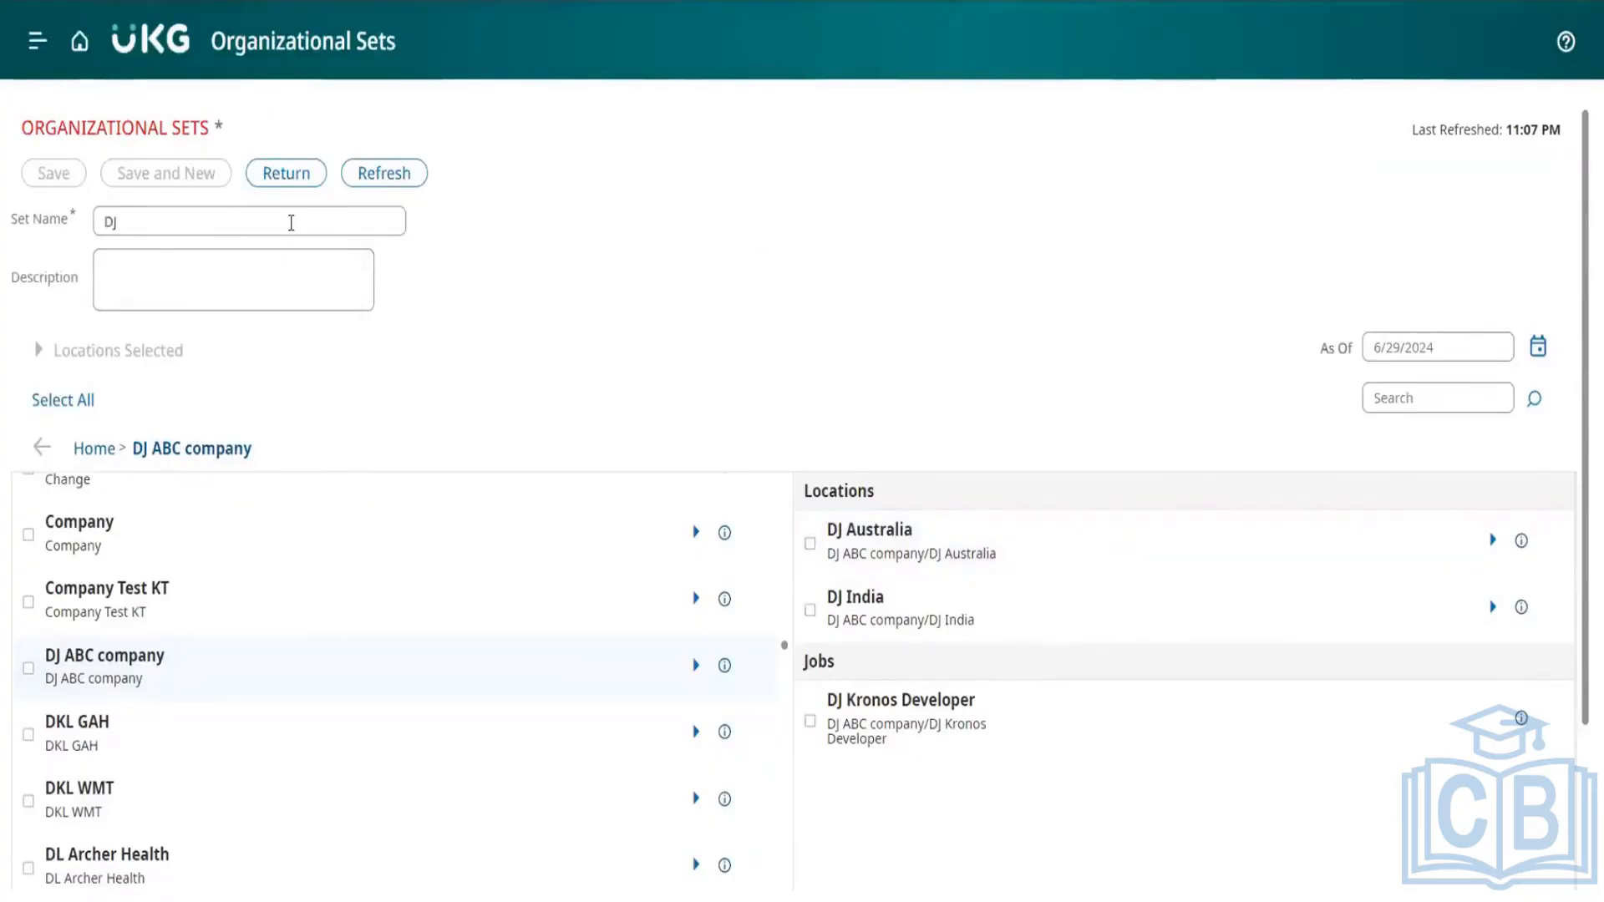
{"action": "type", "text": "_AUST_"}
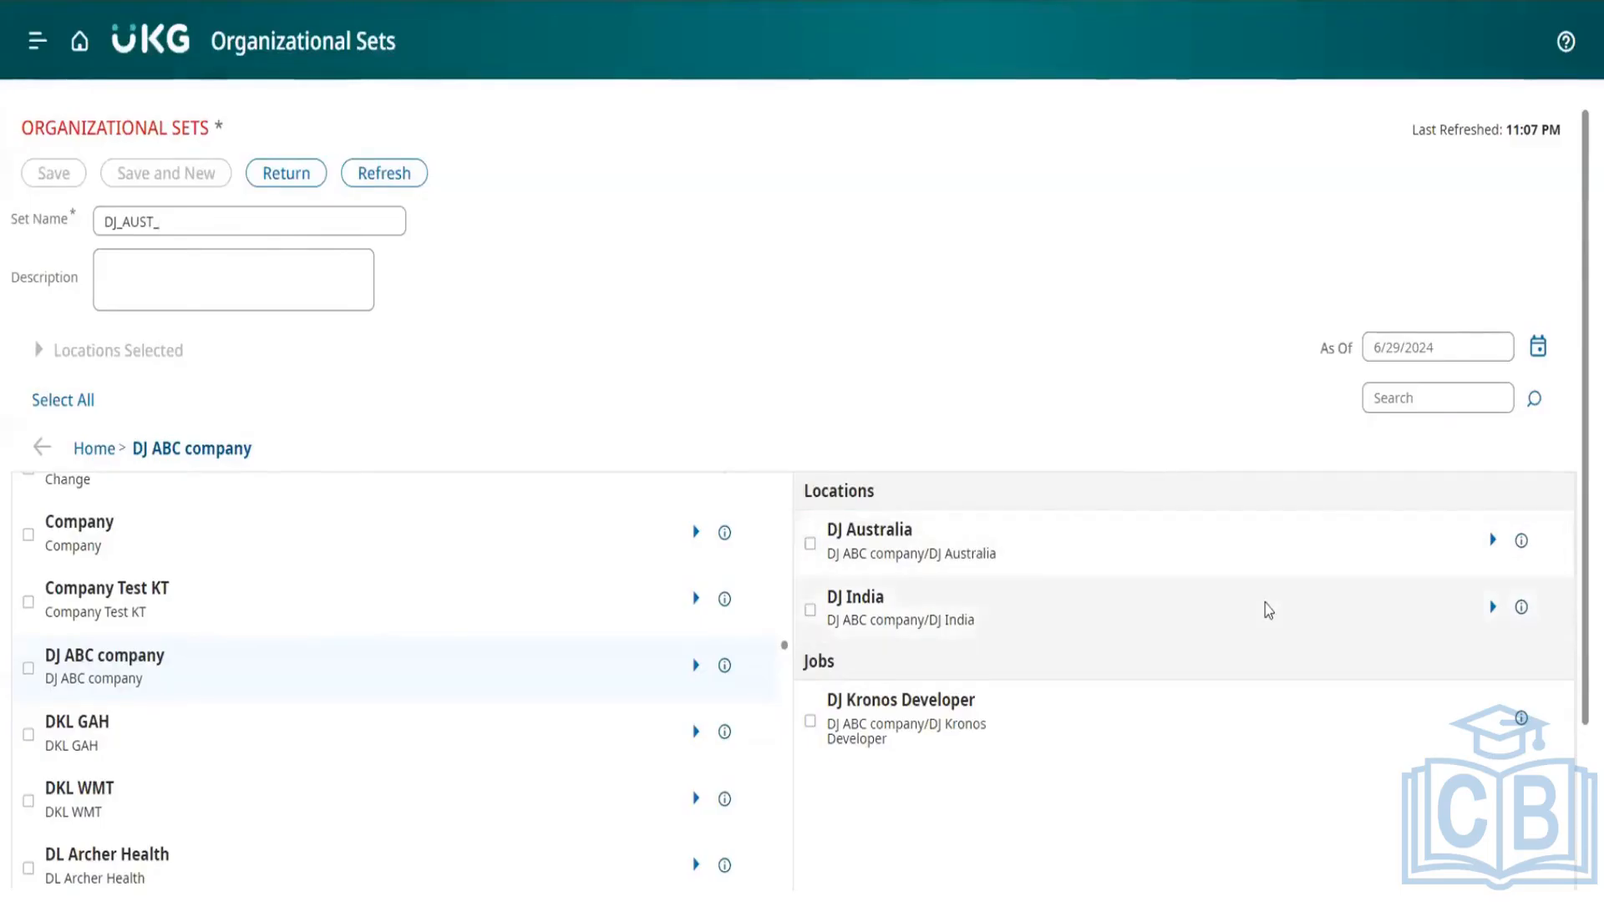
- Expand DJ Australia under DJ ABC company to show its locations
{"action": "left_click", "coordinate": [1491, 540]}
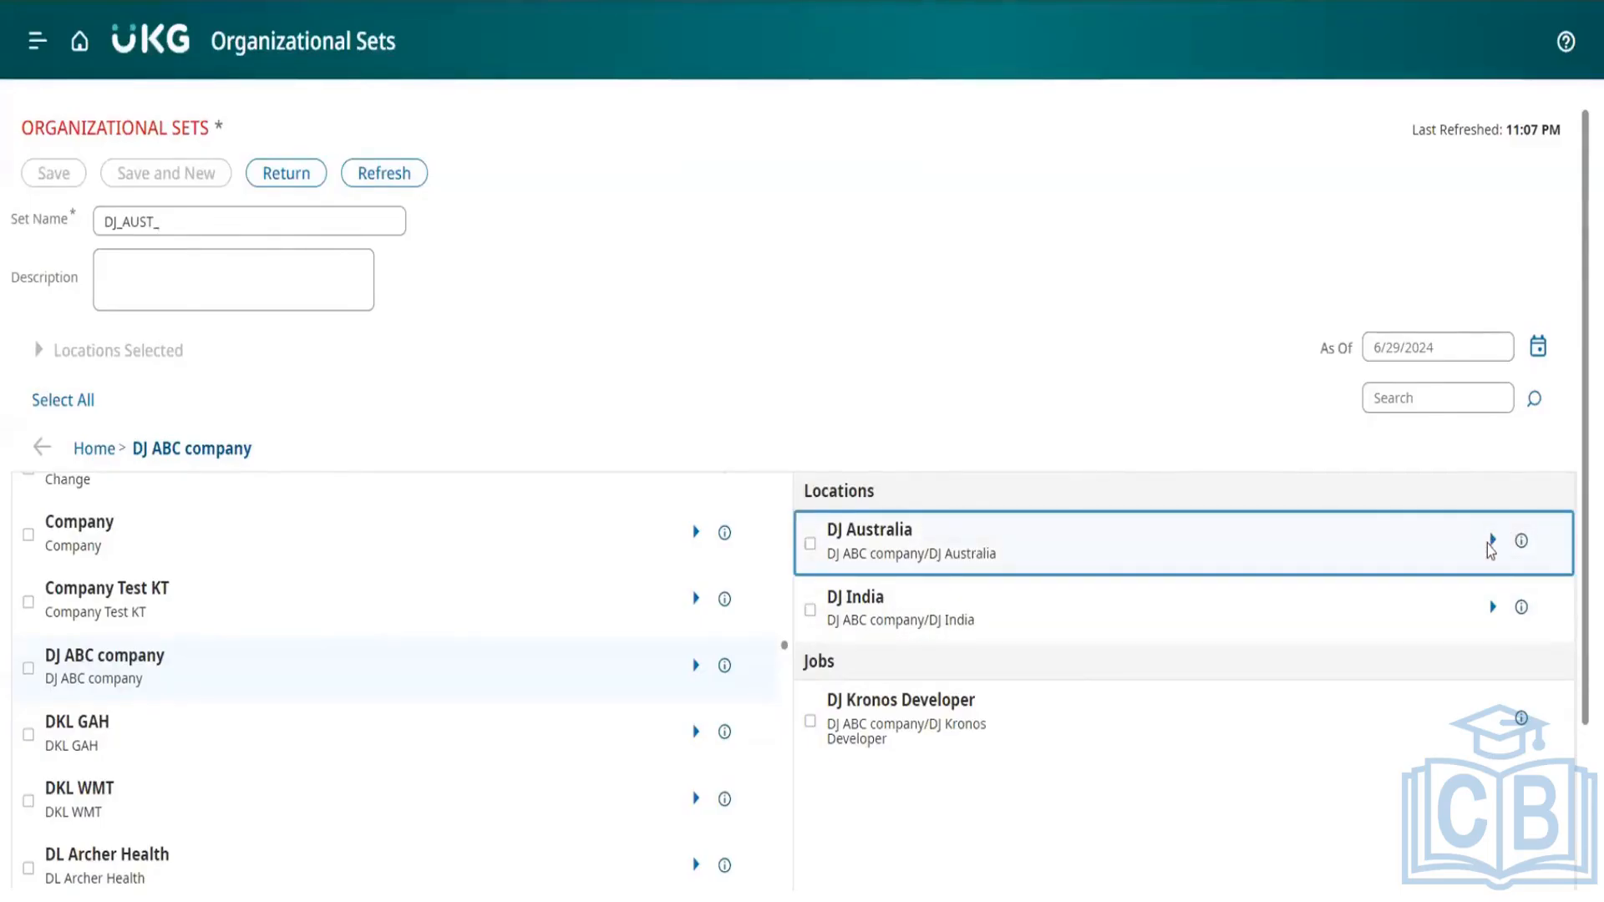
{"action": "scroll", "coordinate": [1049, 330], "scroll_direction": "down", "scroll_amount": 1}
{"action": "scroll", "coordinate": [1049, 329], "scroll_direction": "up", "scroll_amount": 2}
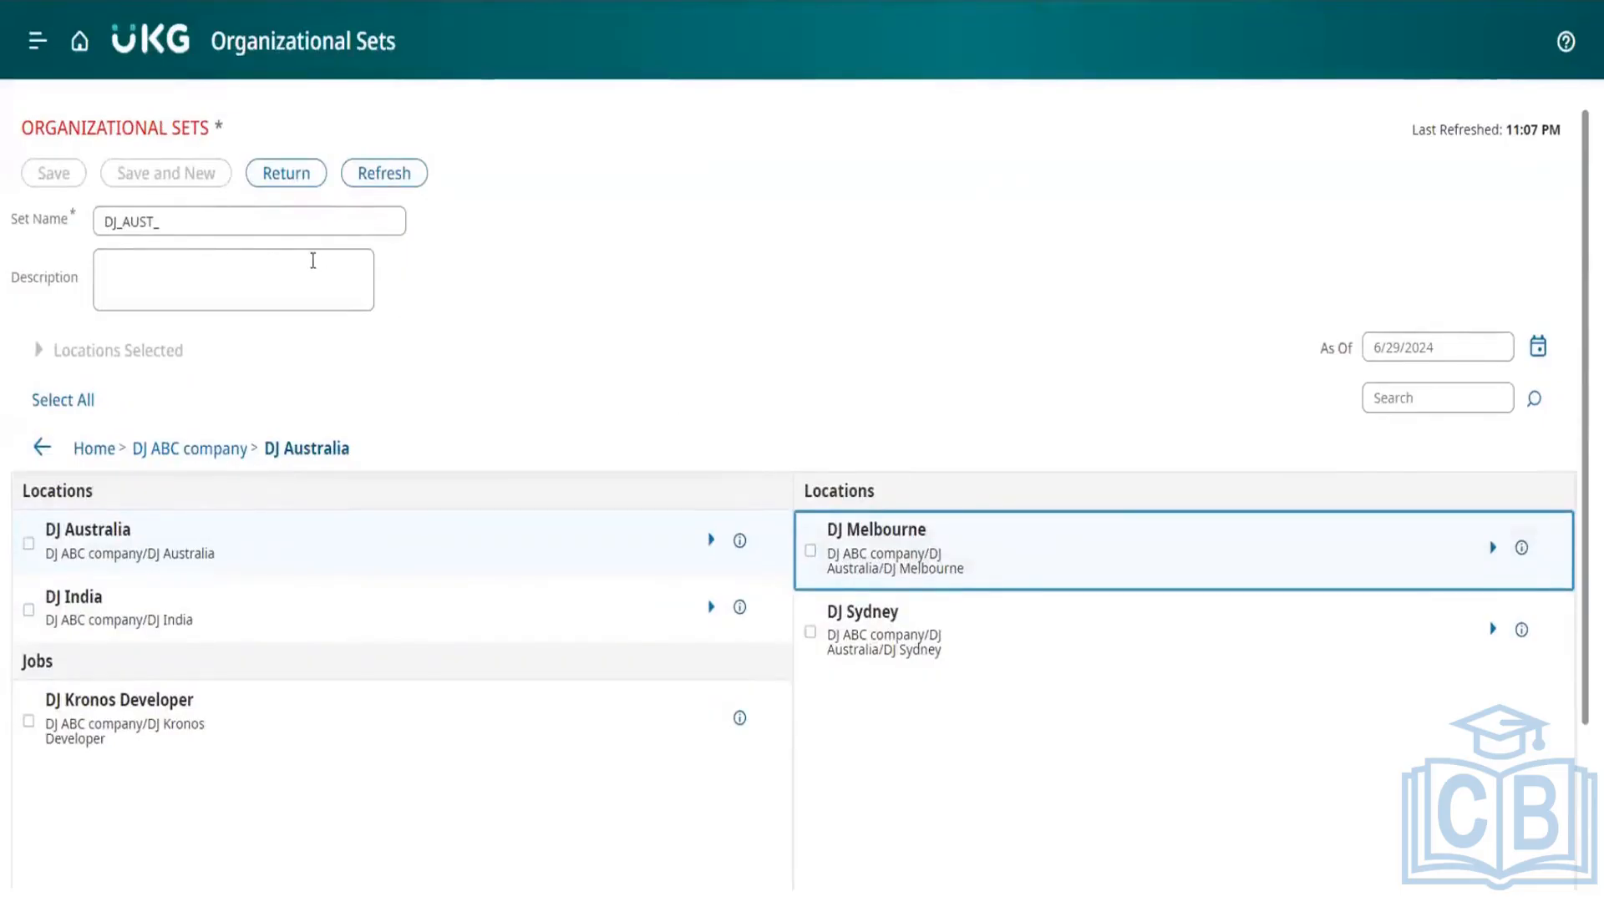
- Set the organizational set's Use In option to Manager Organizational Groups
{"action": "left_click", "coordinate": [303, 222]}
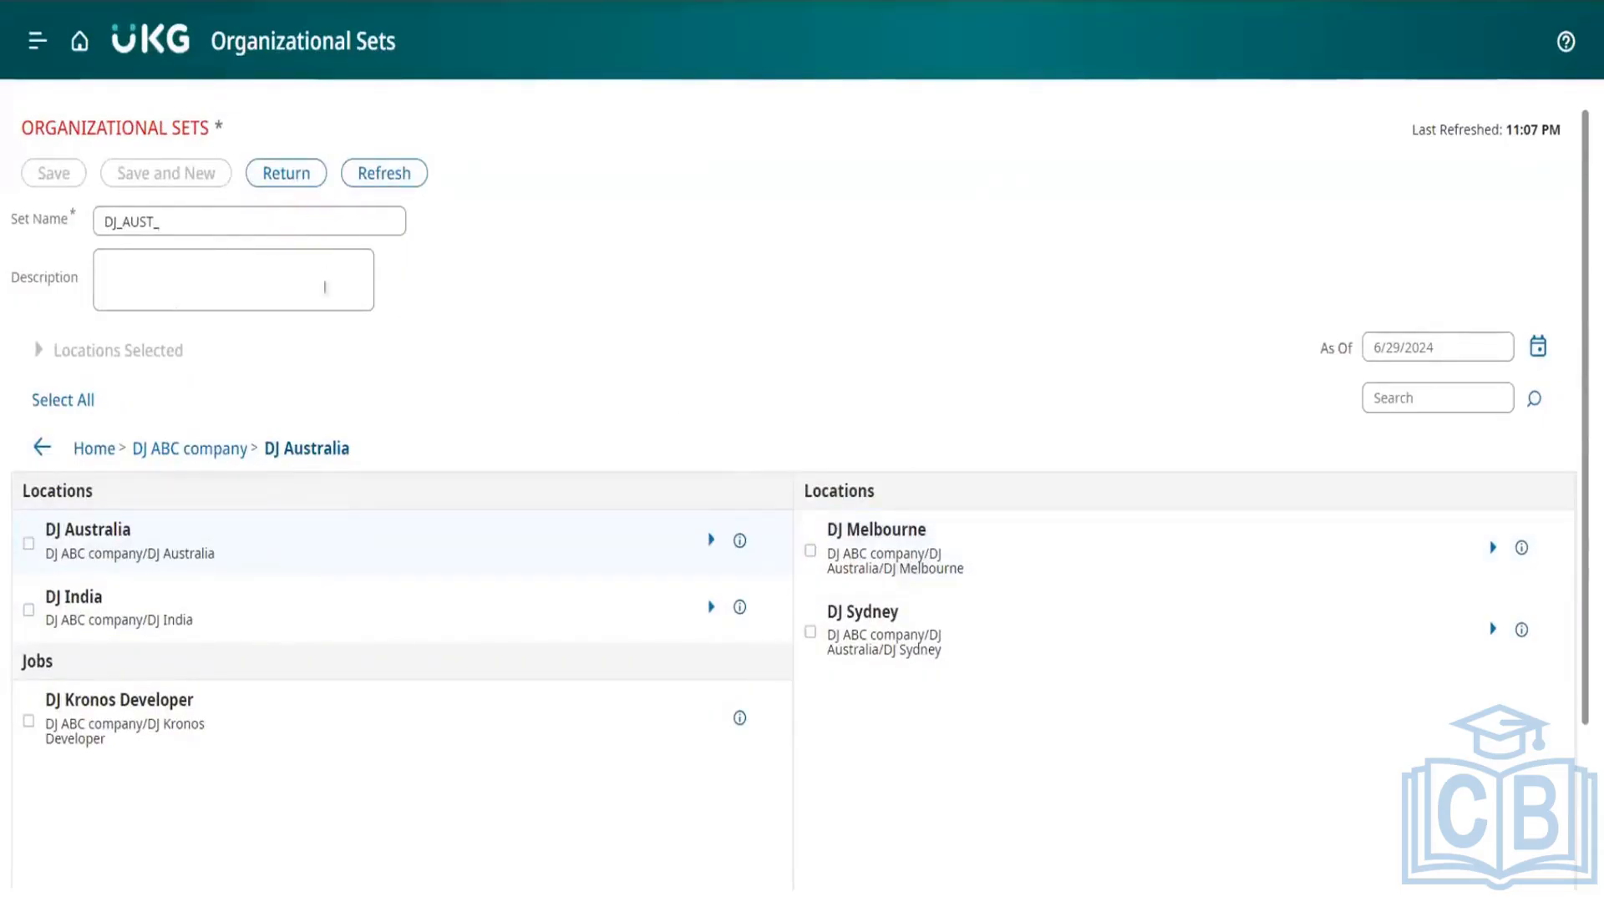
{"action": "scroll", "coordinate": [448, 358], "scroll_direction": "down", "scroll_amount": 3}
{"action": "left_click", "coordinate": [184, 858]}
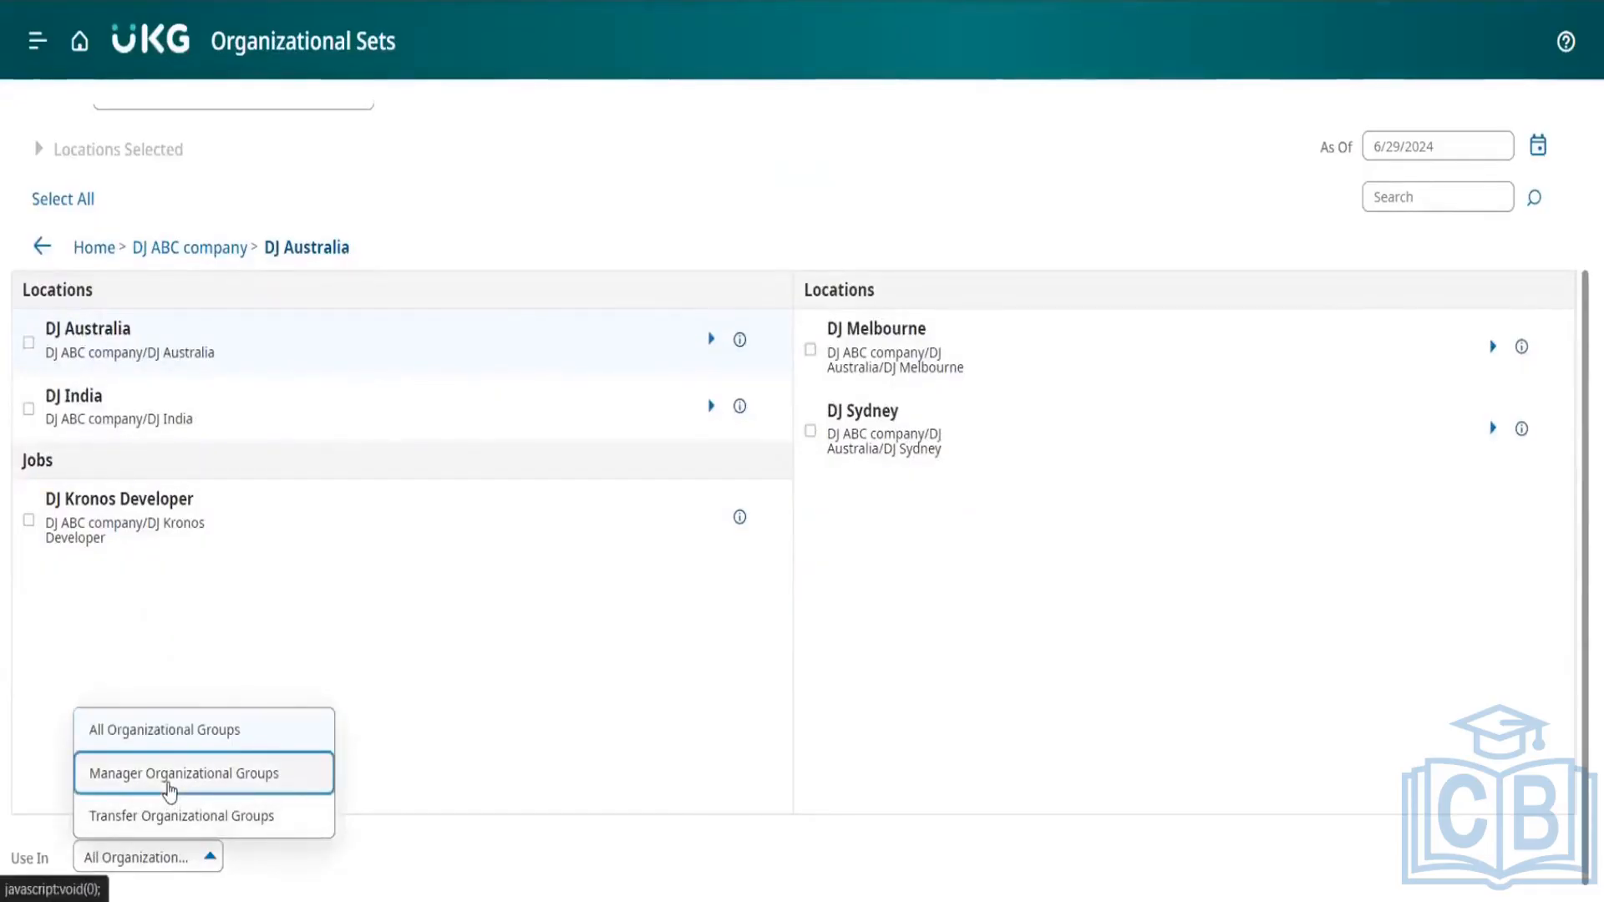
{"action": "left_click", "coordinate": [170, 785]}
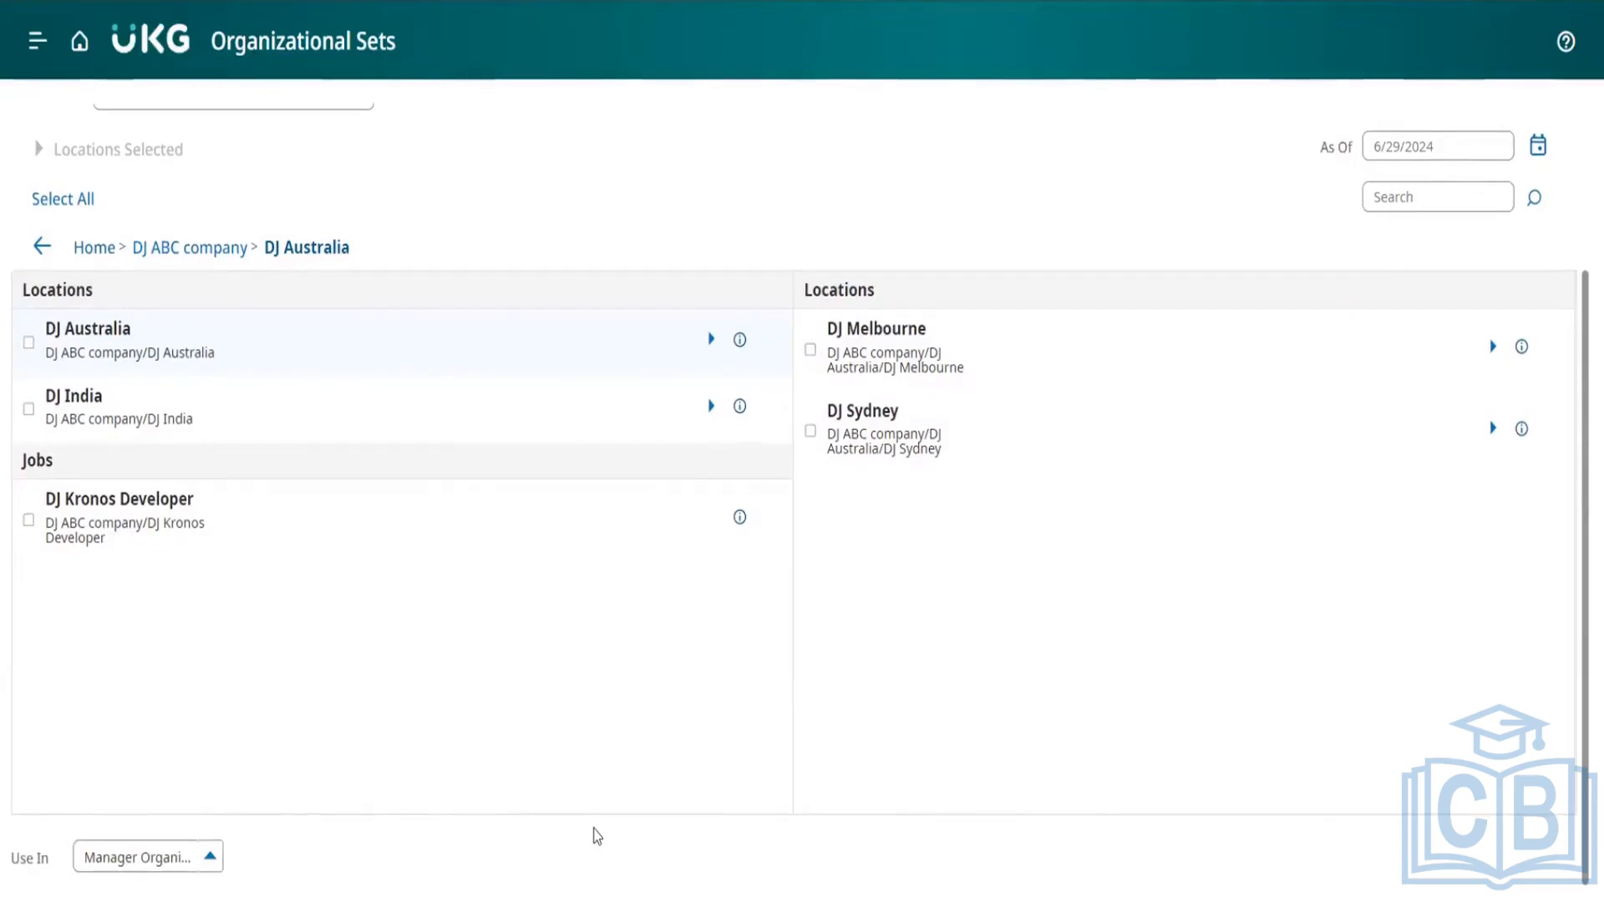
{"action": "scroll", "coordinate": [325, 848], "scroll_direction": "up", "scroll_amount": 2}
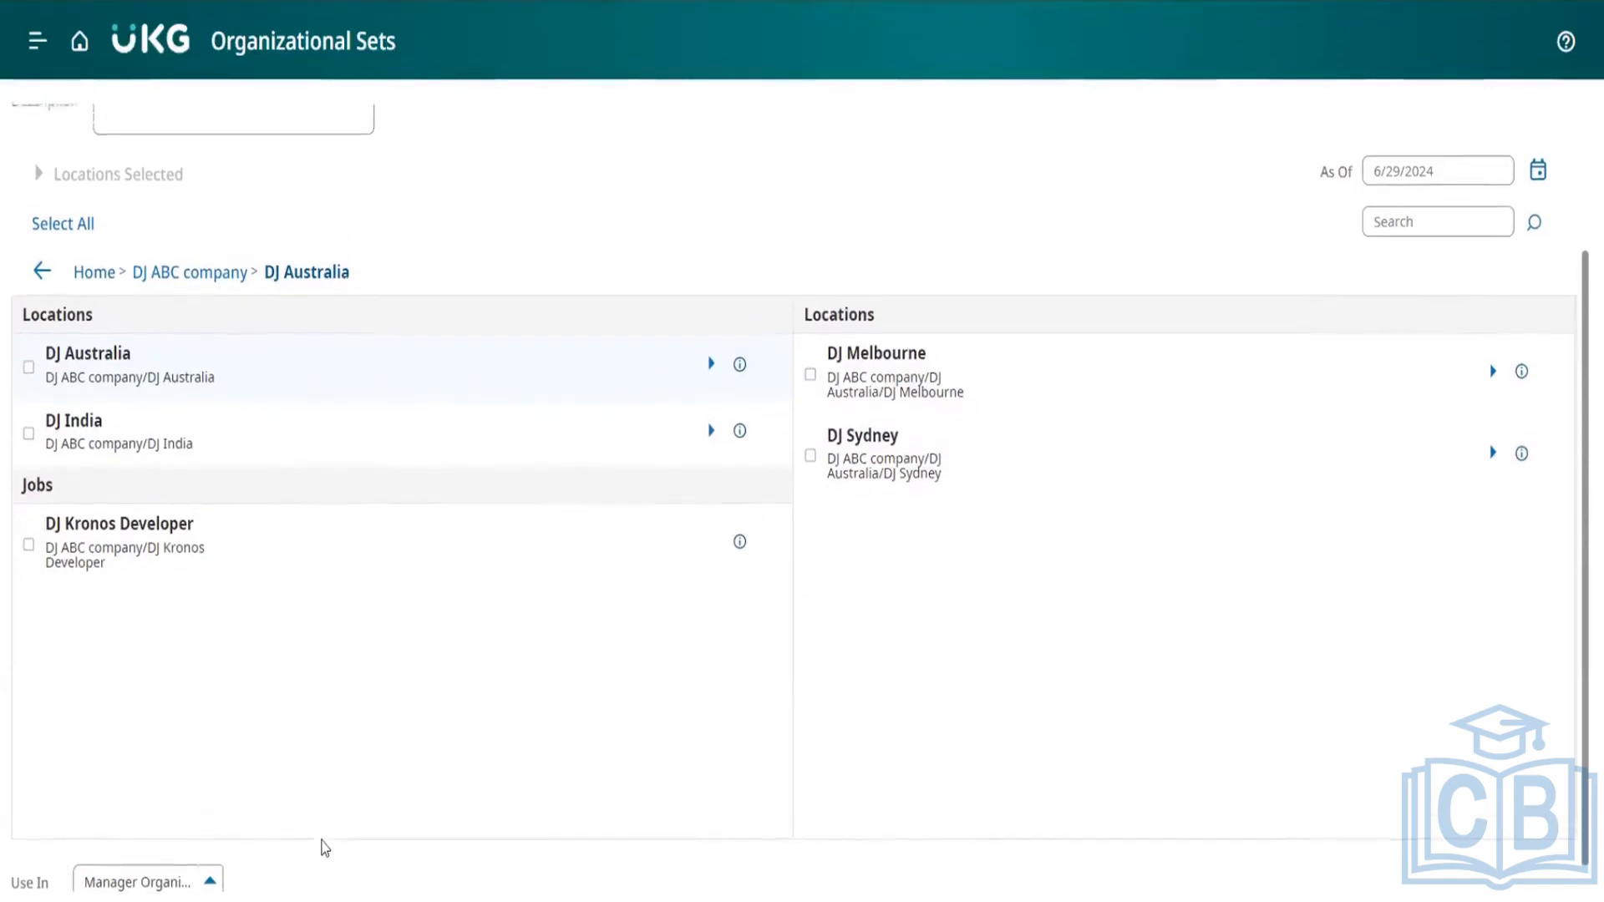
- Add DJ Australia and DJ India to the organizational set's locations and expand DJ India to show its sublocations
{"action": "scroll", "coordinate": [325, 848], "scroll_direction": "up", "scroll_amount": 1}
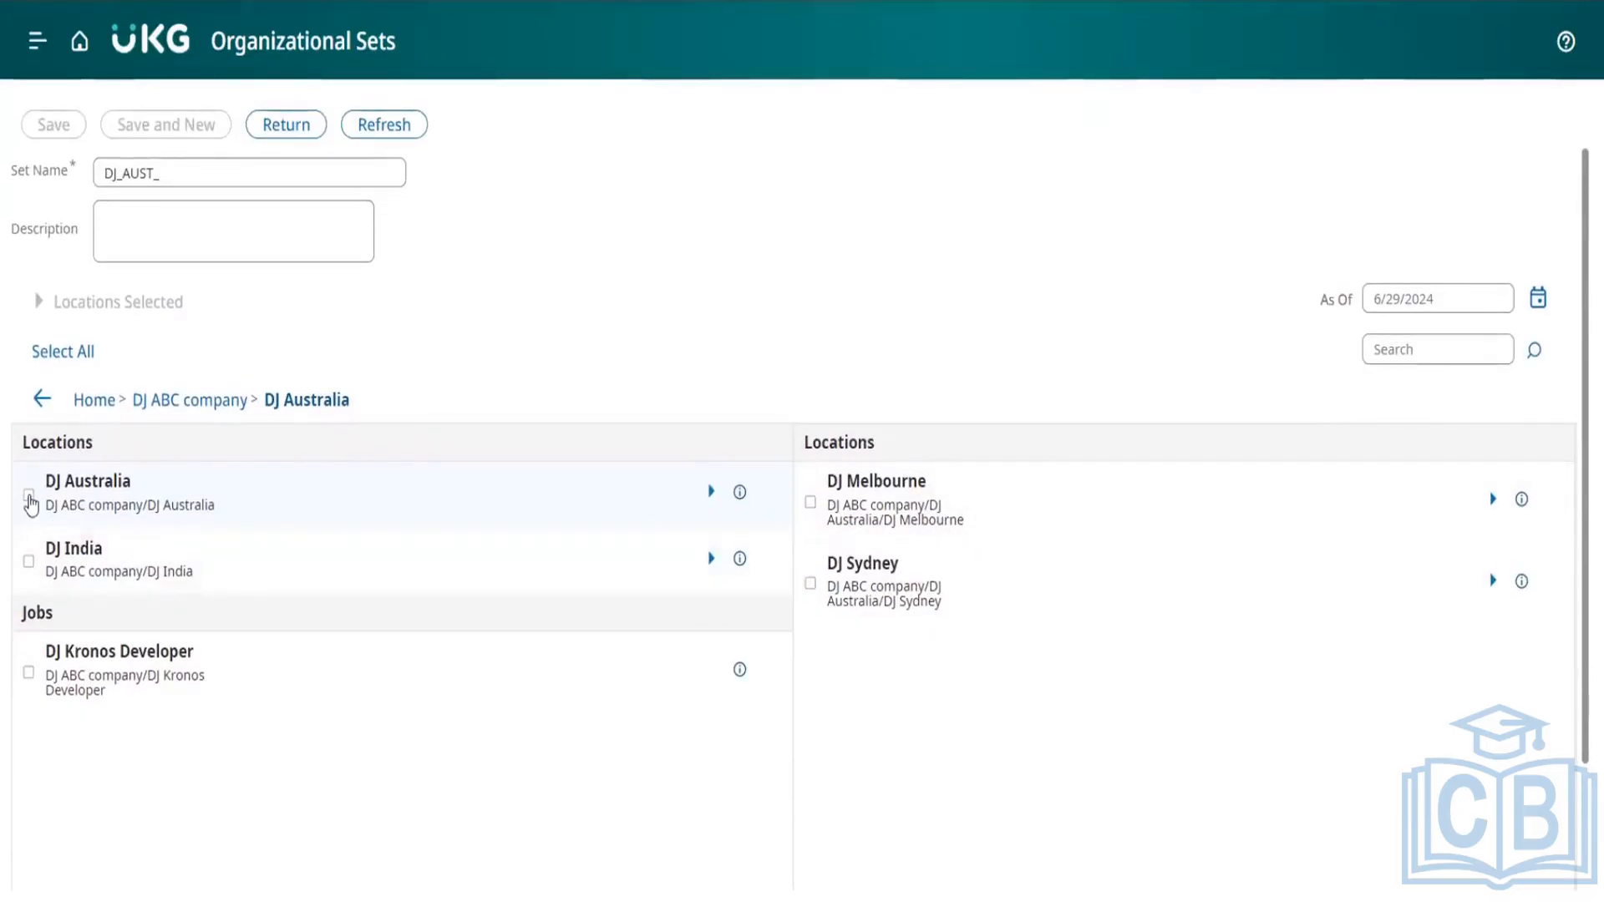
{"action": "left_click", "coordinate": [29, 494]}
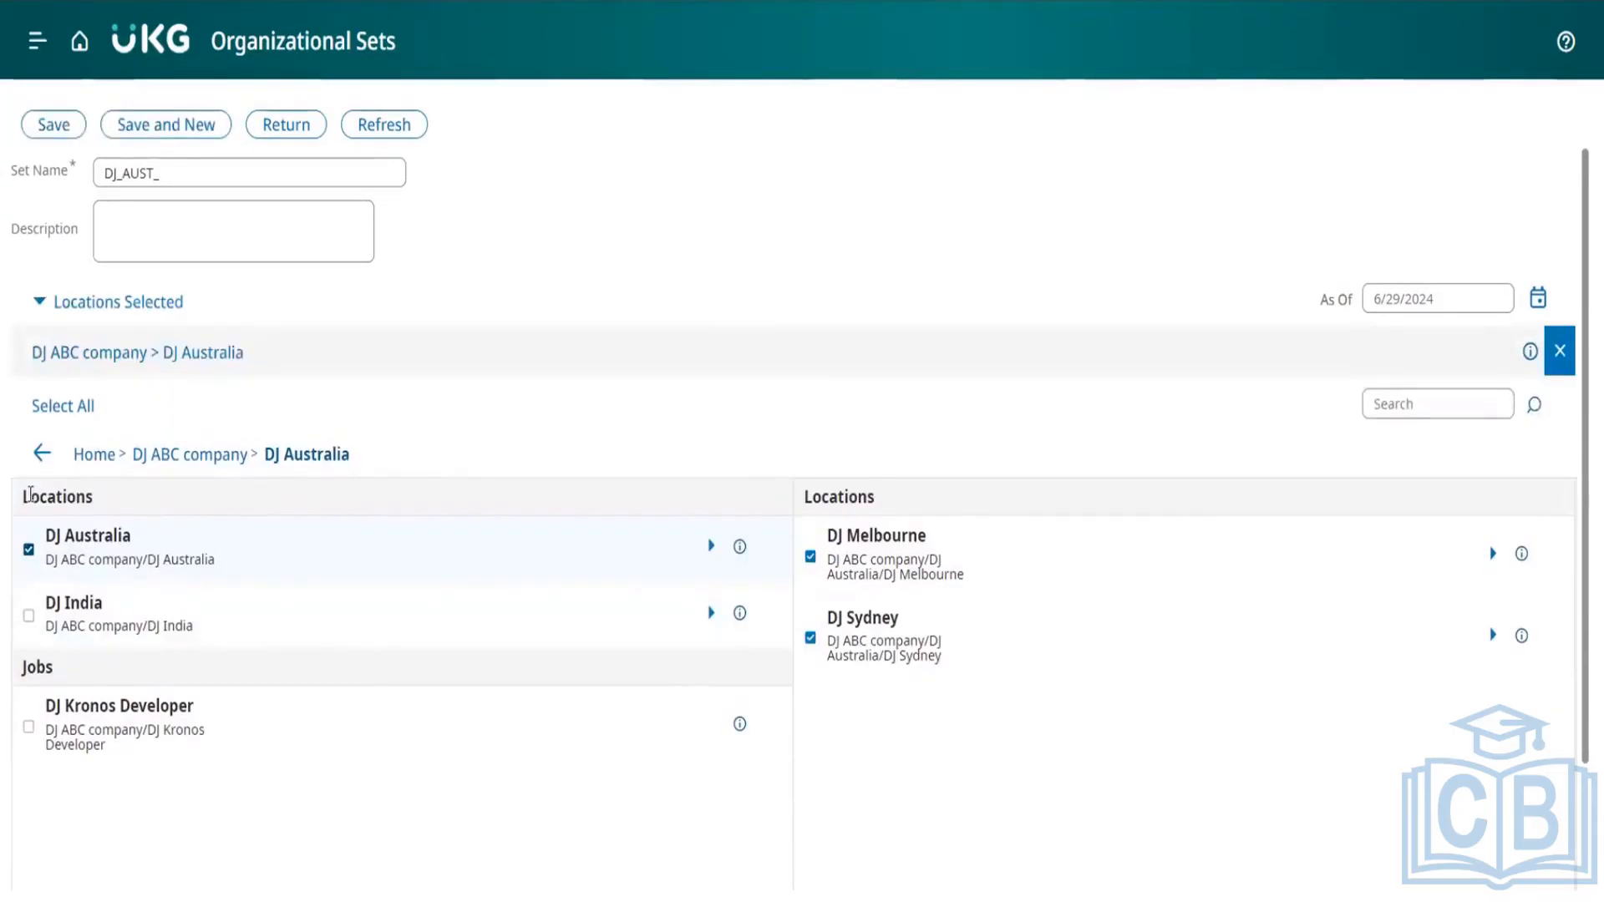
{"action": "left_click", "coordinate": [29, 619]}
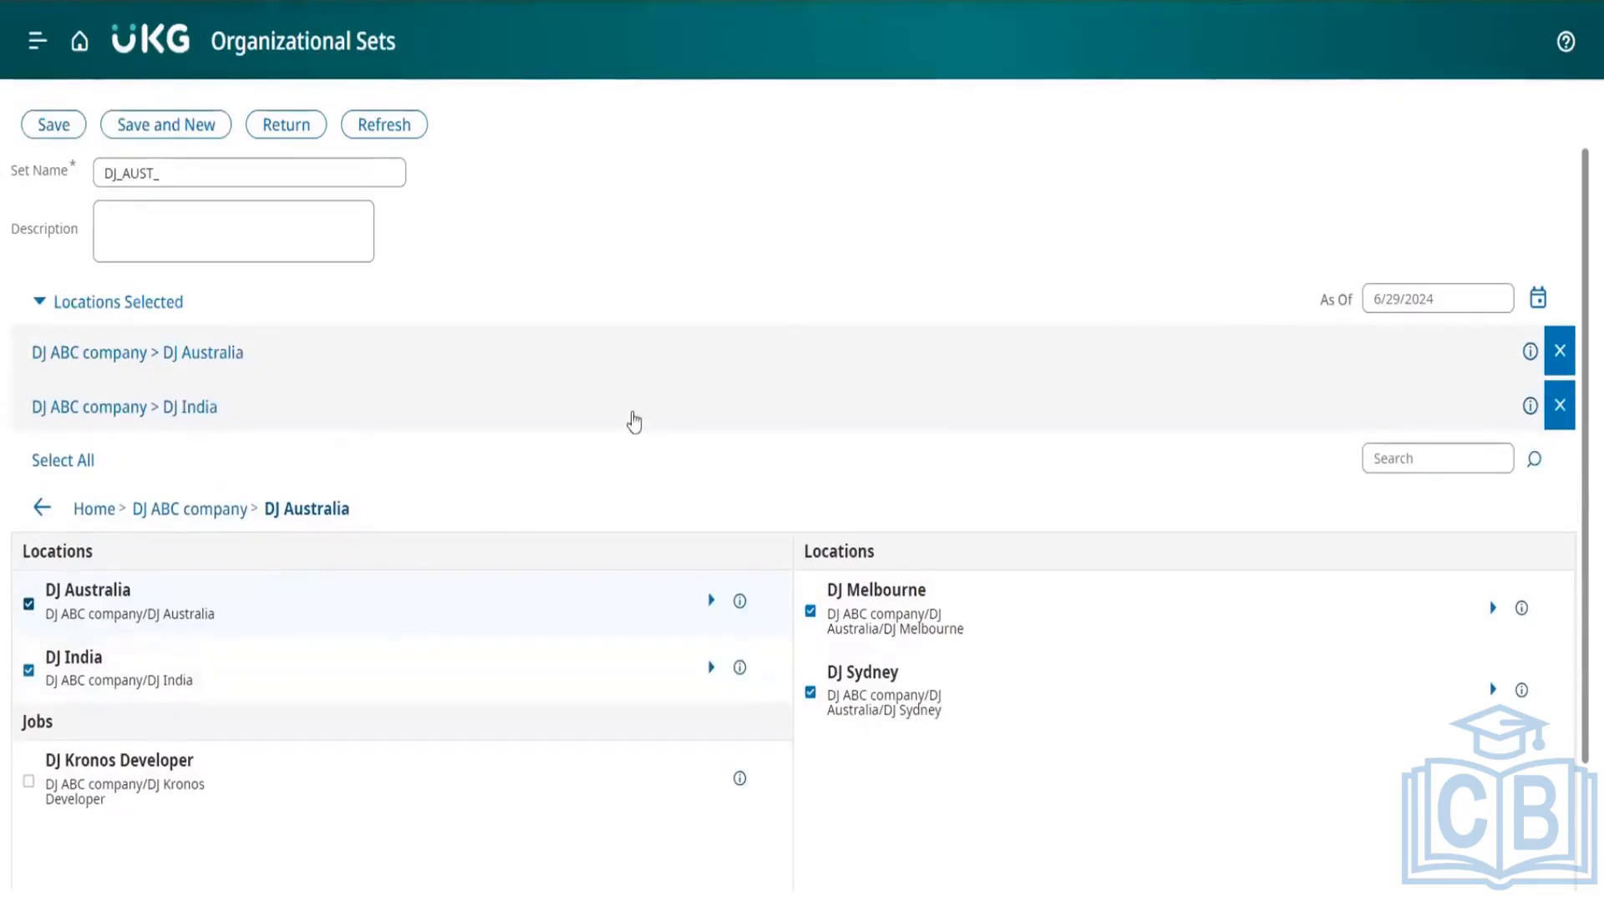
{"action": "scroll", "coordinate": [669, 502], "scroll_direction": "down", "scroll_amount": 1}
{"action": "left_click", "coordinate": [711, 585]}
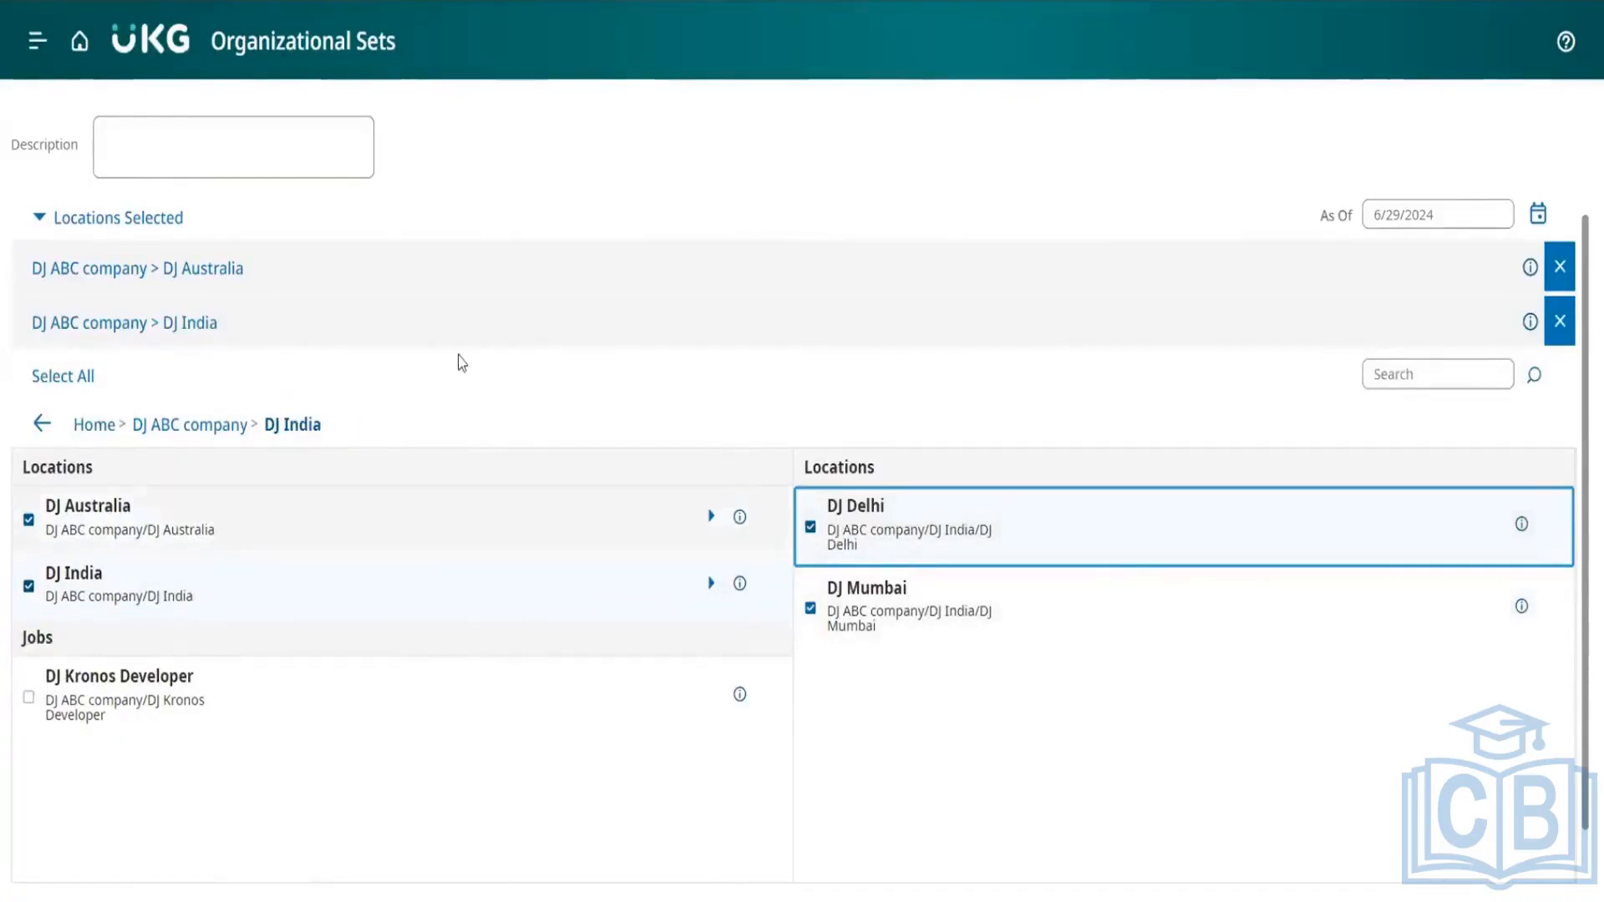
- Complete the set name as DJ_AUST_IND, save the set, and start another organizational set named DJ_AUST_T
{"action": "scroll", "coordinate": [461, 362], "scroll_direction": "up", "scroll_amount": 2}
{"action": "left_click", "coordinate": [181, 221]}
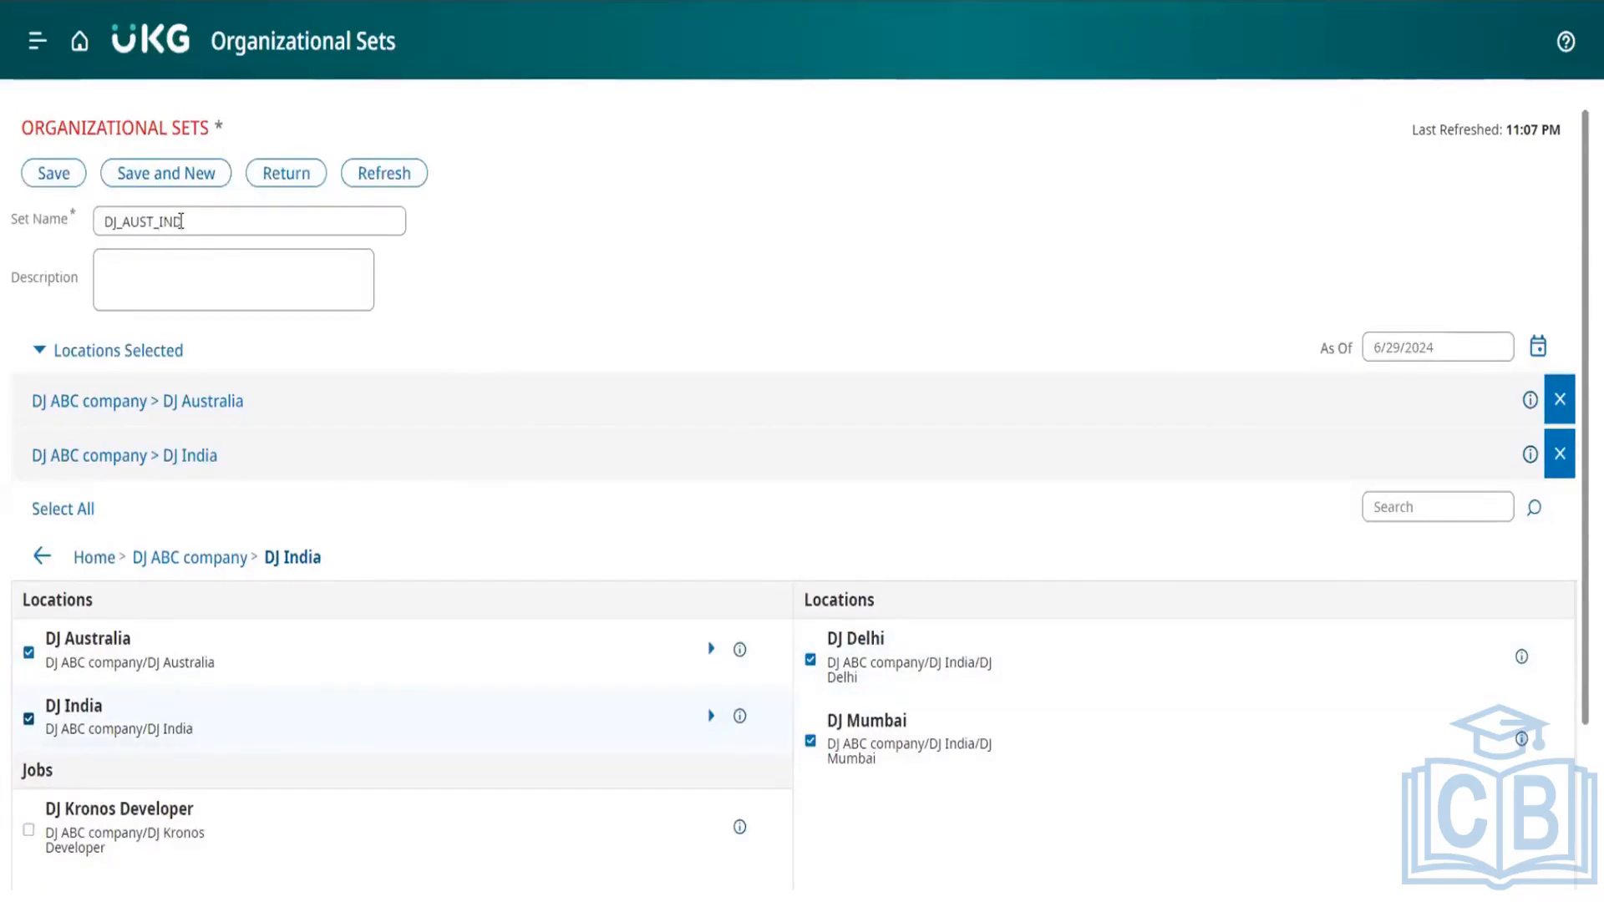
{"action": "scroll", "coordinate": [425, 393], "scroll_direction": "down", "scroll_amount": 3}
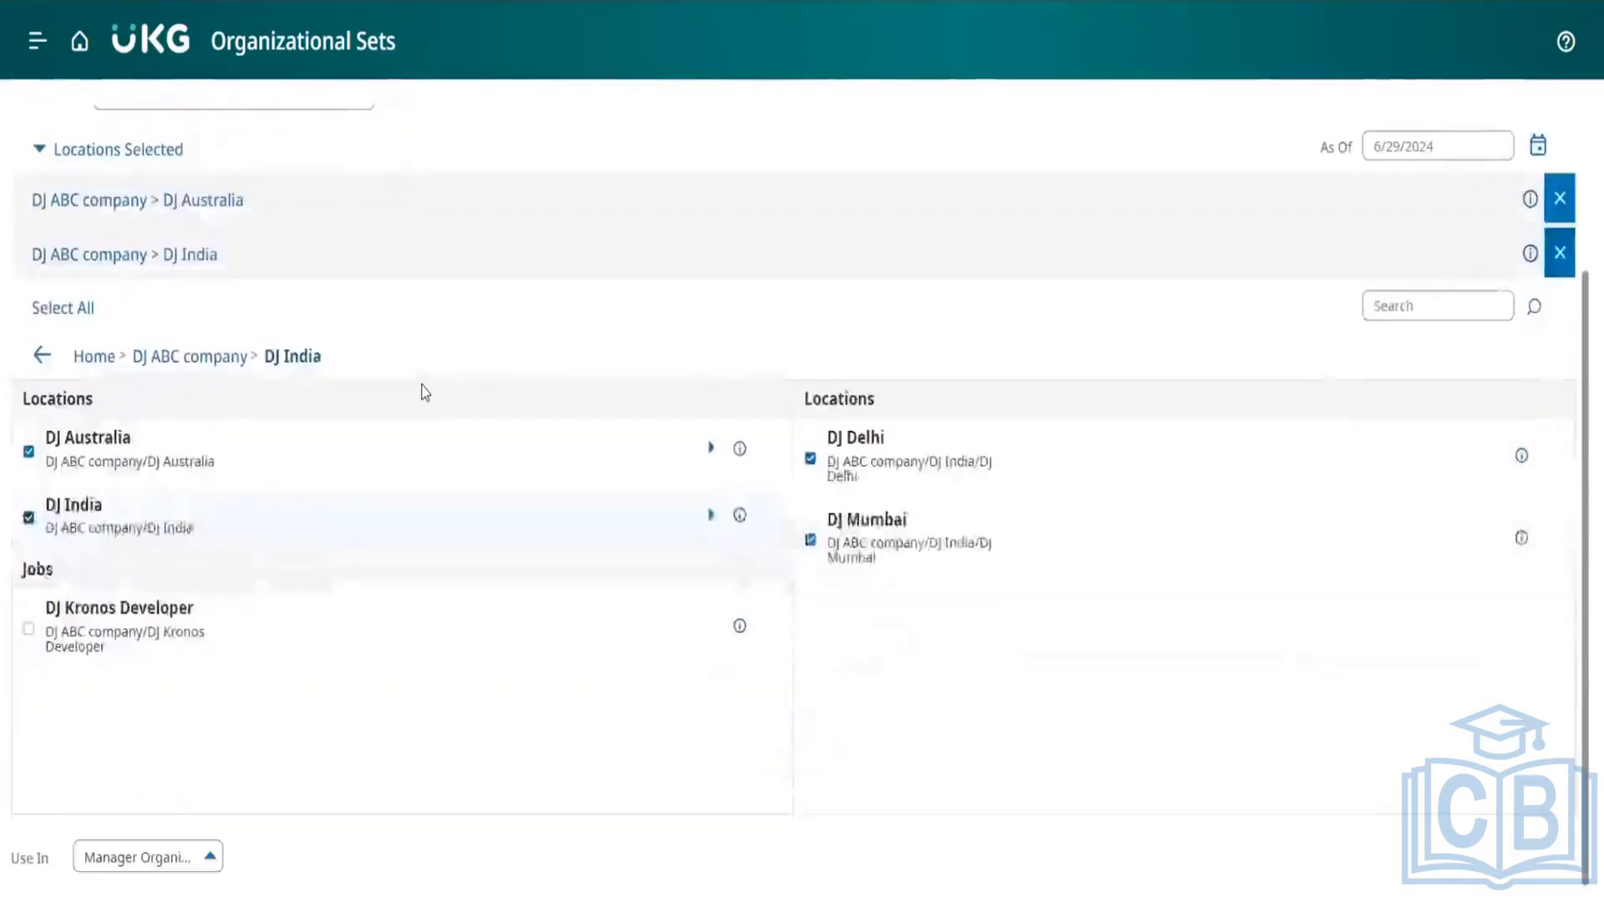
{"action": "scroll", "coordinate": [400, 680], "scroll_direction": "up", "scroll_amount": 3}
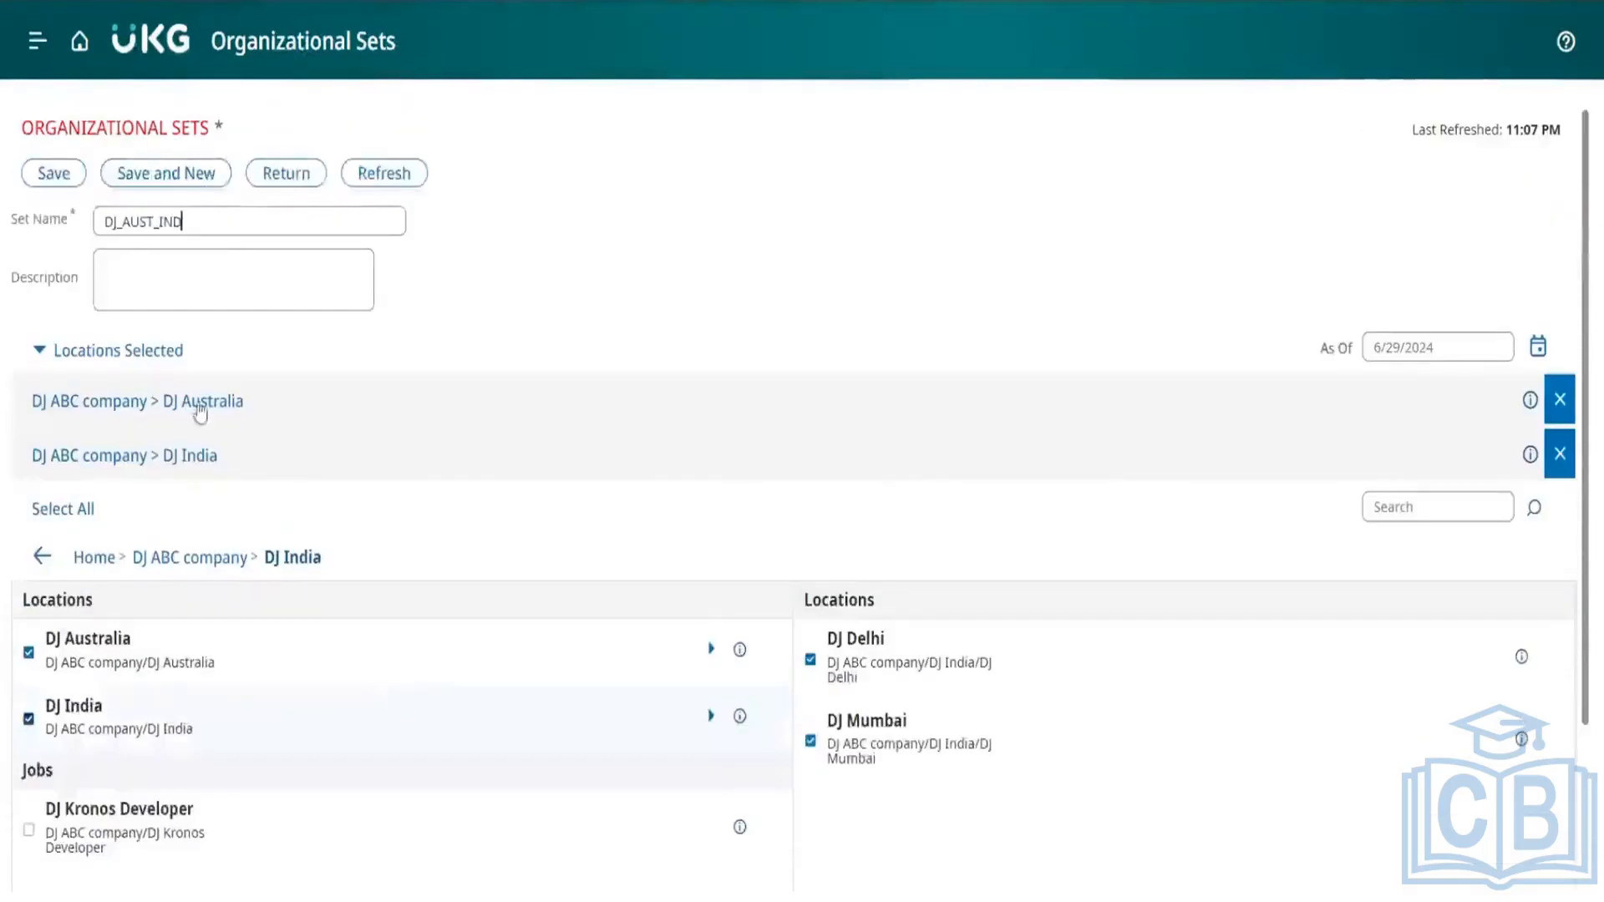
{"action": "left_click", "coordinate": [143, 175]}
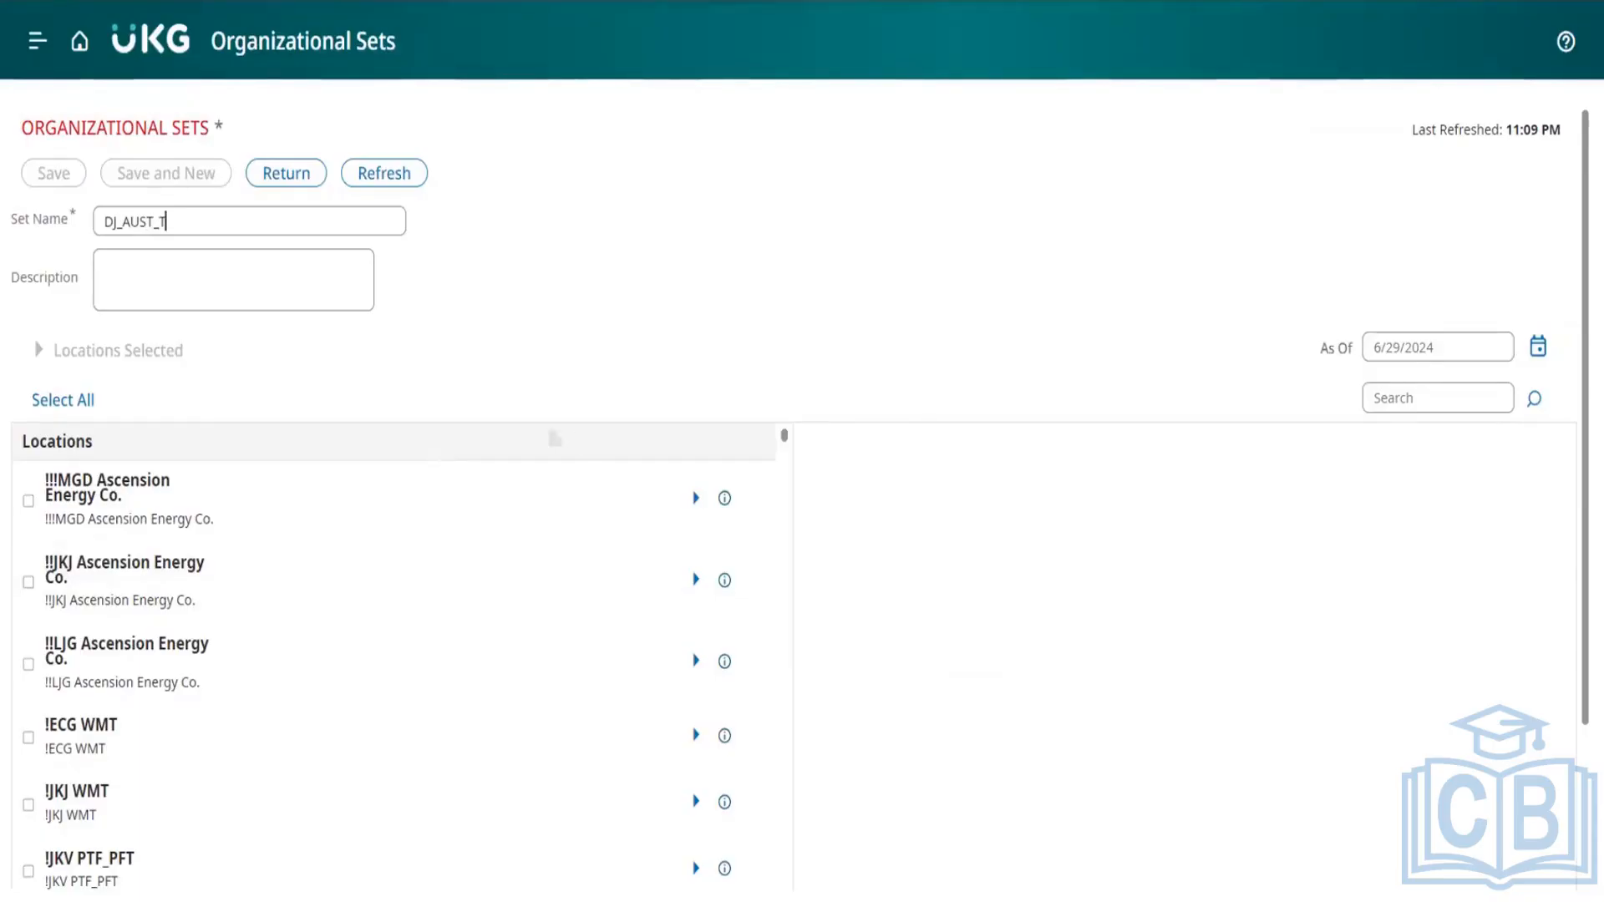
- Set the new organizational set's Use In option to Transfer Organizational Groups
{"action": "scroll", "coordinate": [575, 441], "scroll_direction": "down", "scroll_amount": 6}
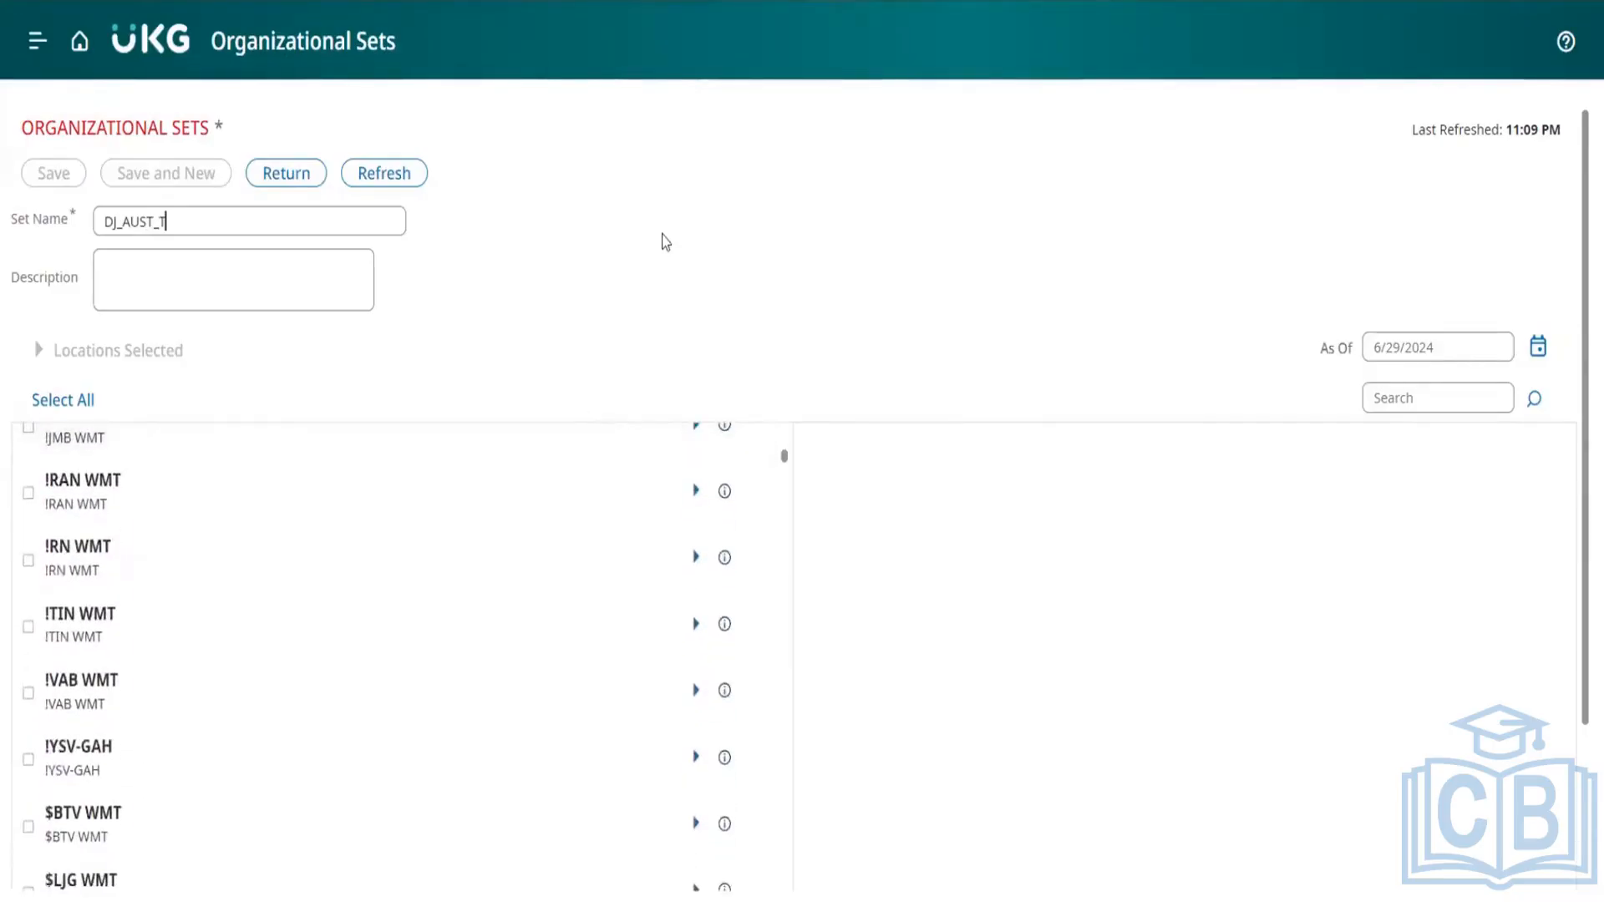
{"action": "scroll", "coordinate": [664, 241], "scroll_direction": "down", "scroll_amount": 3}
{"action": "left_click", "coordinate": [201, 860]}
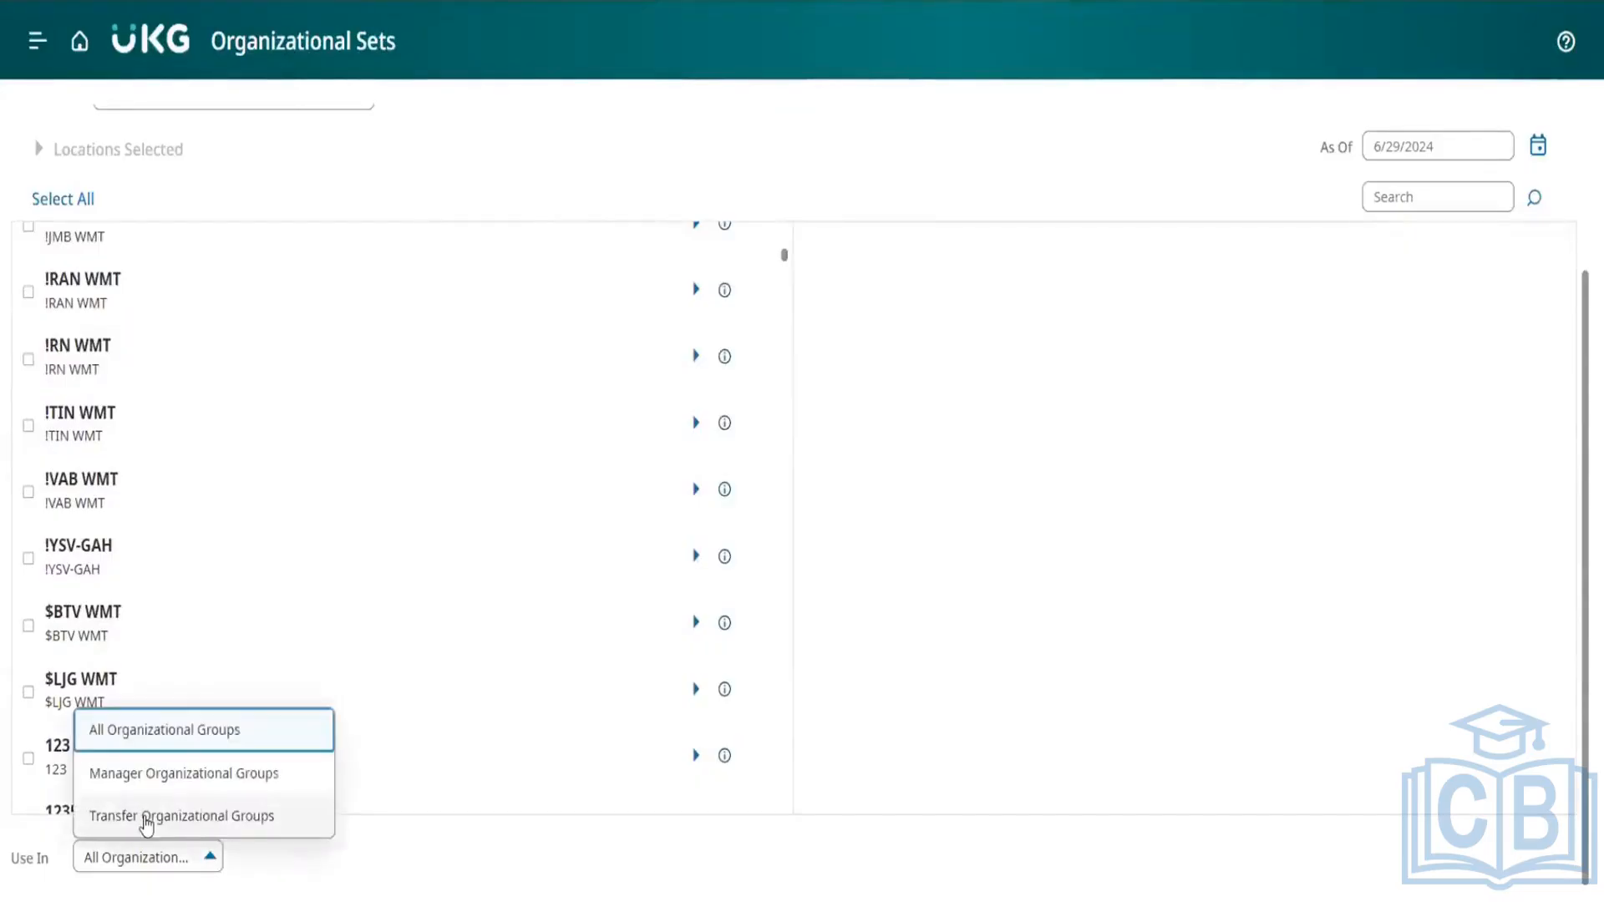
{"action": "left_click", "coordinate": [147, 824]}
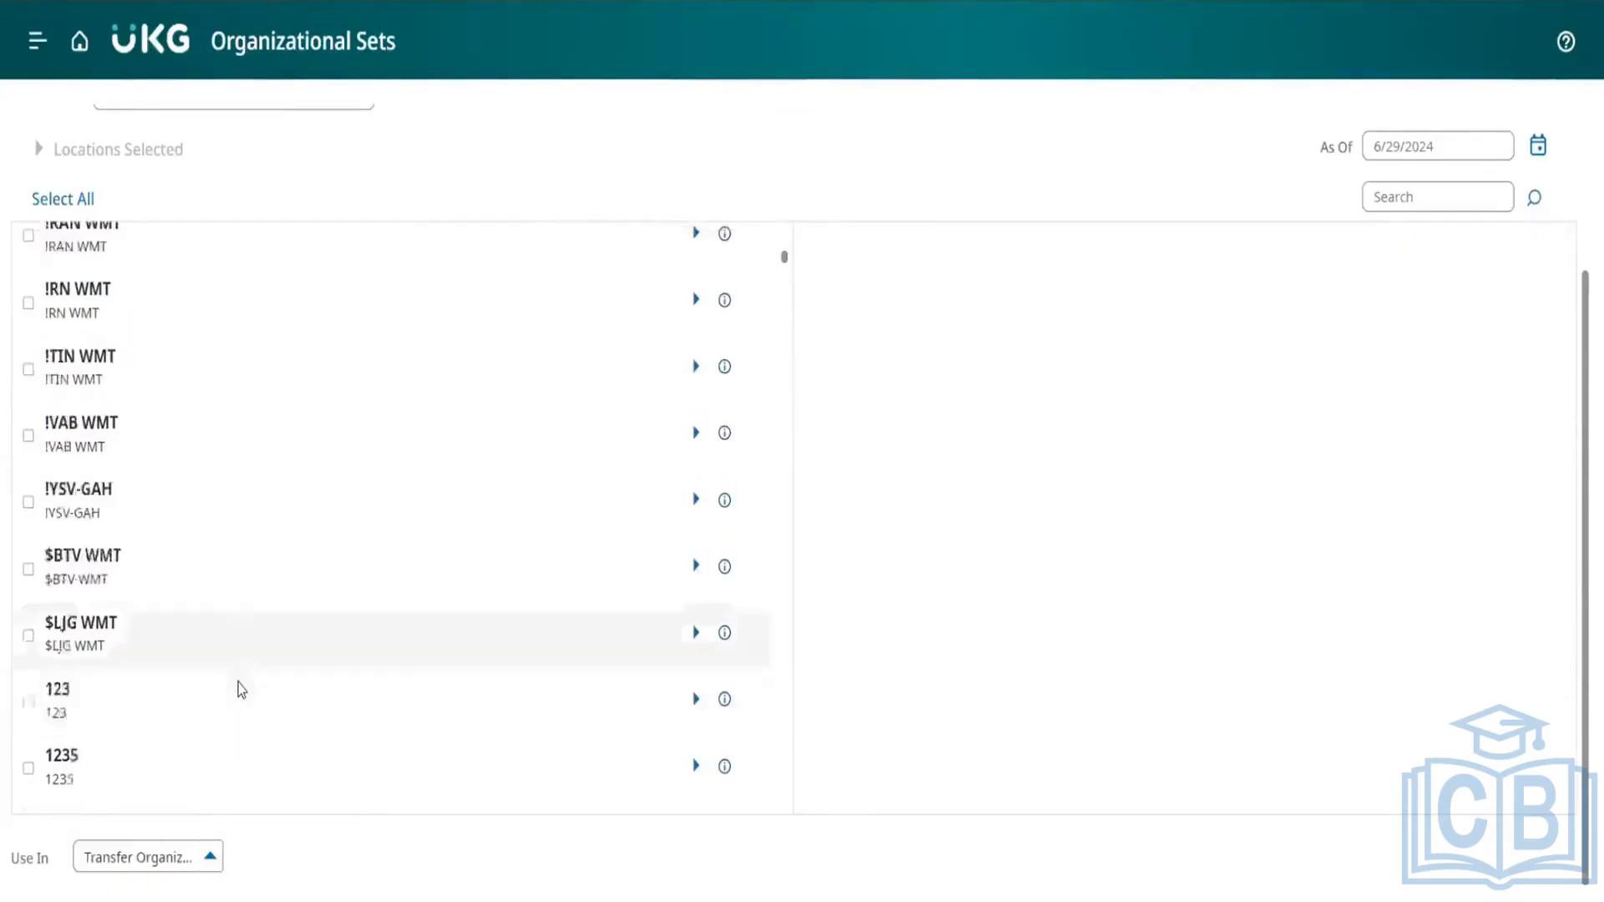
- Find DJ ABC company in the location list, expand it and DJ Australia, and select DJ Australia for the set
{"action": "scroll", "coordinate": [241, 689], "scroll_direction": "down", "scroll_amount": 10}
{"action": "scroll", "coordinate": [240, 689], "scroll_direction": "down", "scroll_amount": 20}
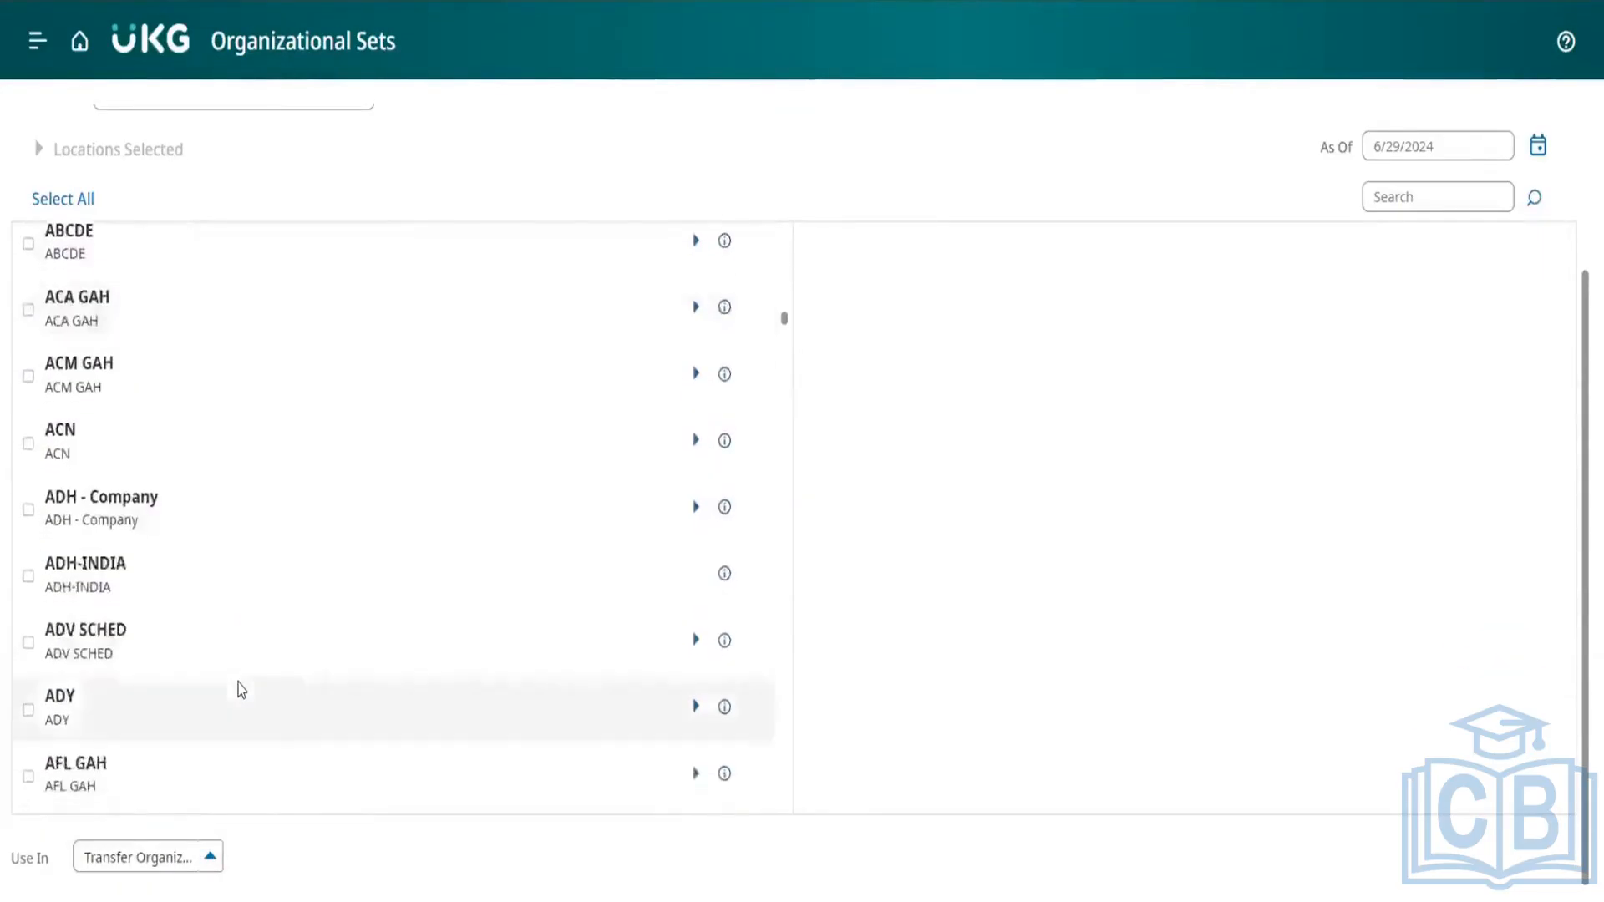
{"action": "scroll", "coordinate": [241, 690], "scroll_direction": "down", "scroll_amount": 10}
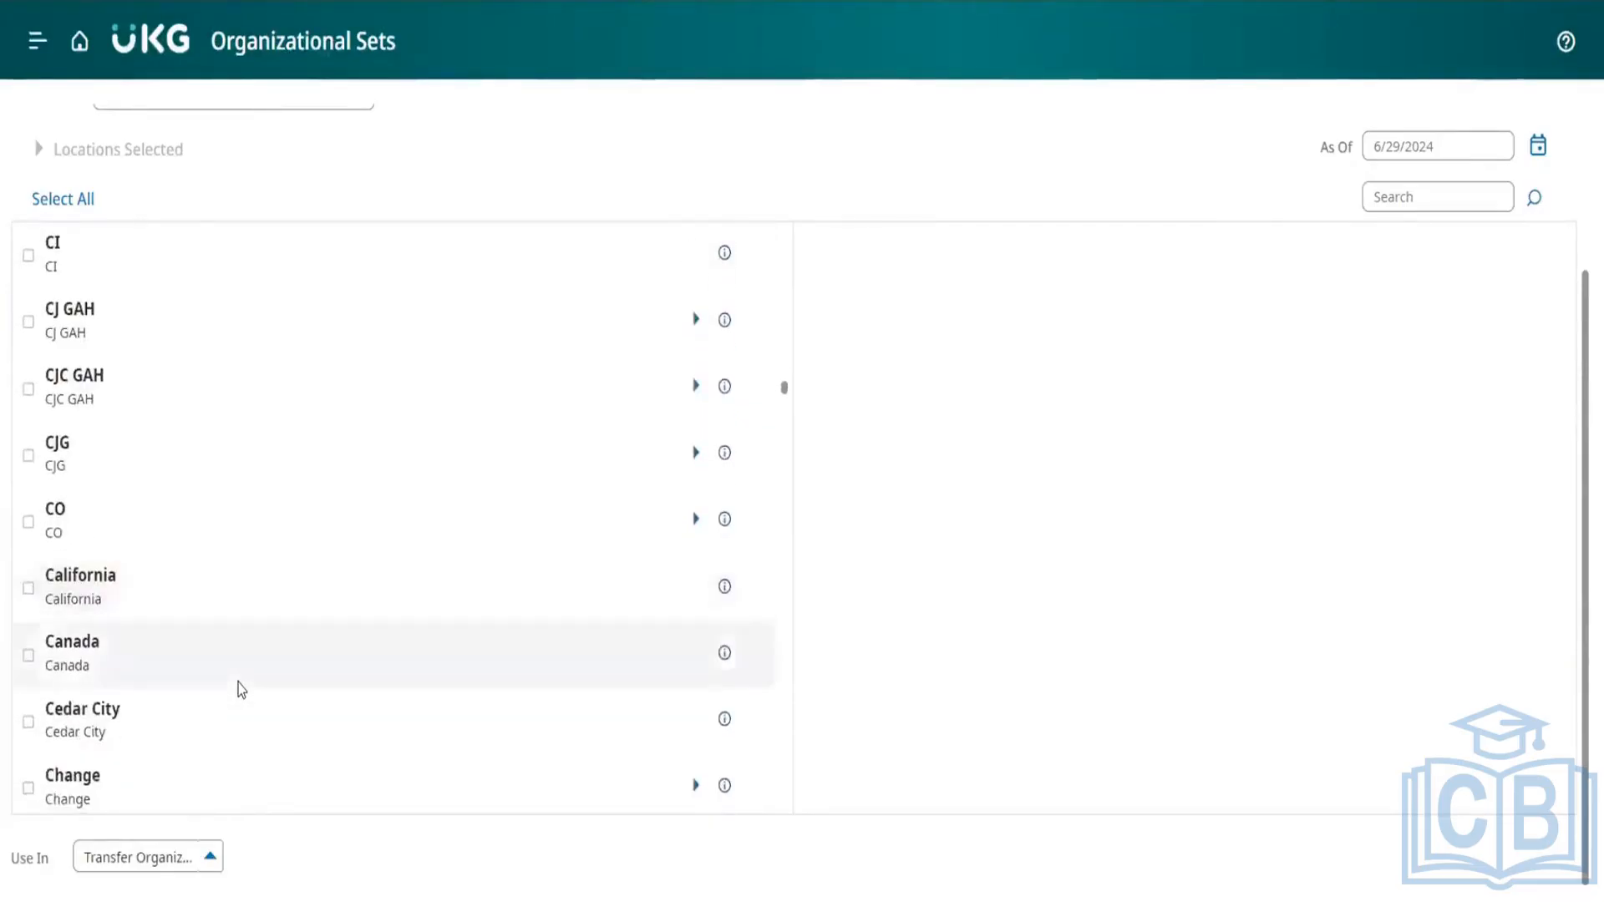
{"action": "scroll", "coordinate": [241, 689], "scroll_direction": "down", "scroll_amount": 1}
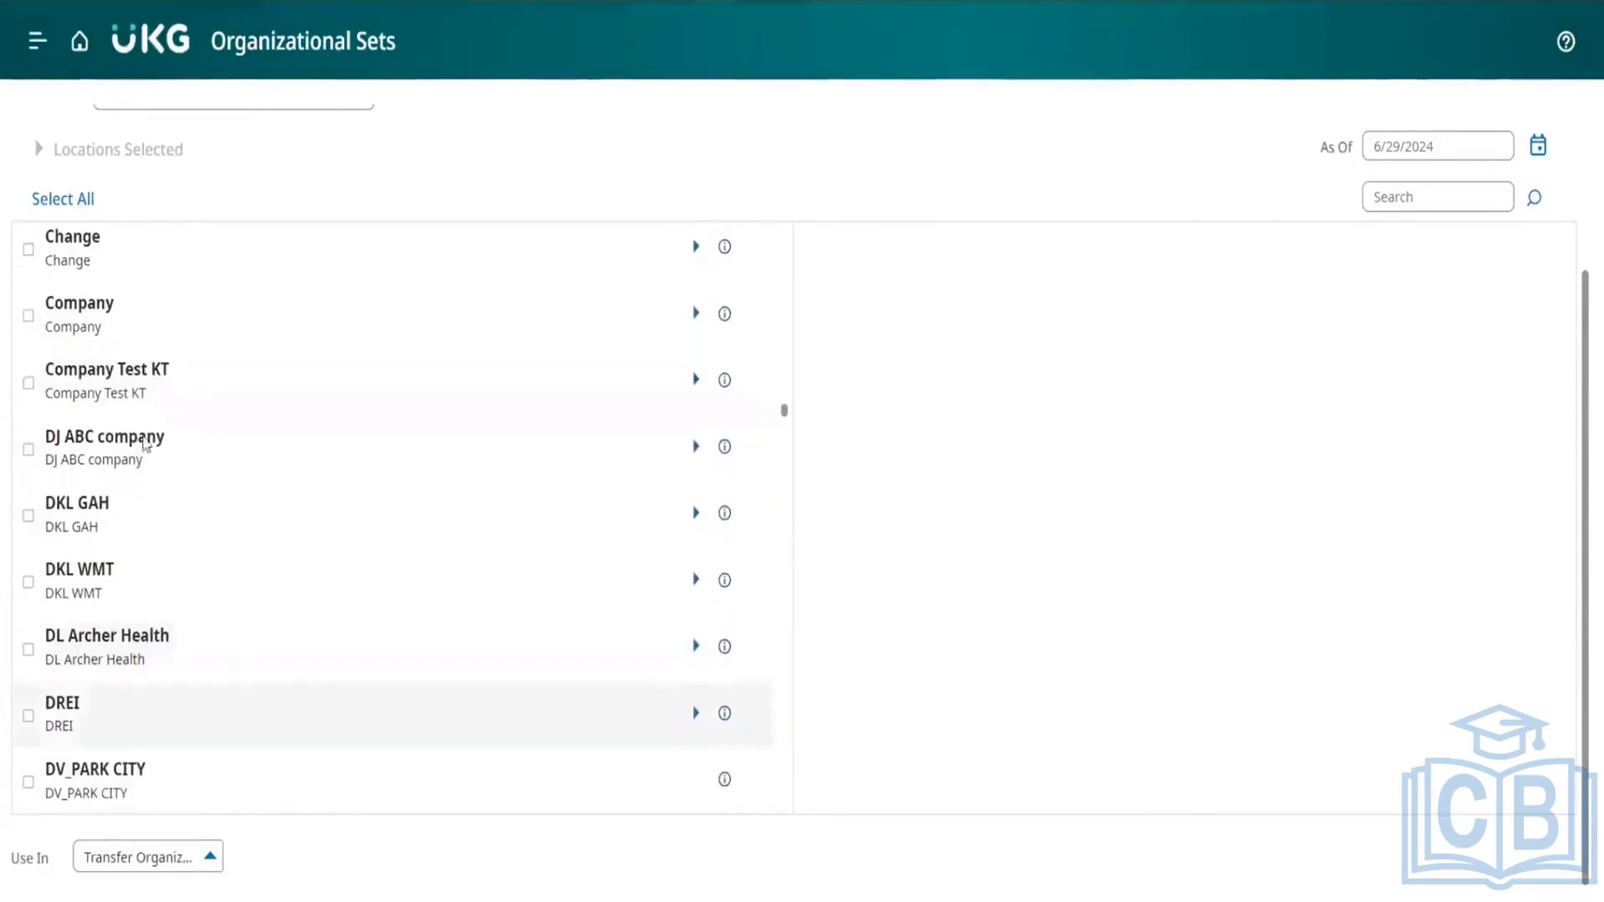
{"action": "left_click", "coordinate": [694, 452]}
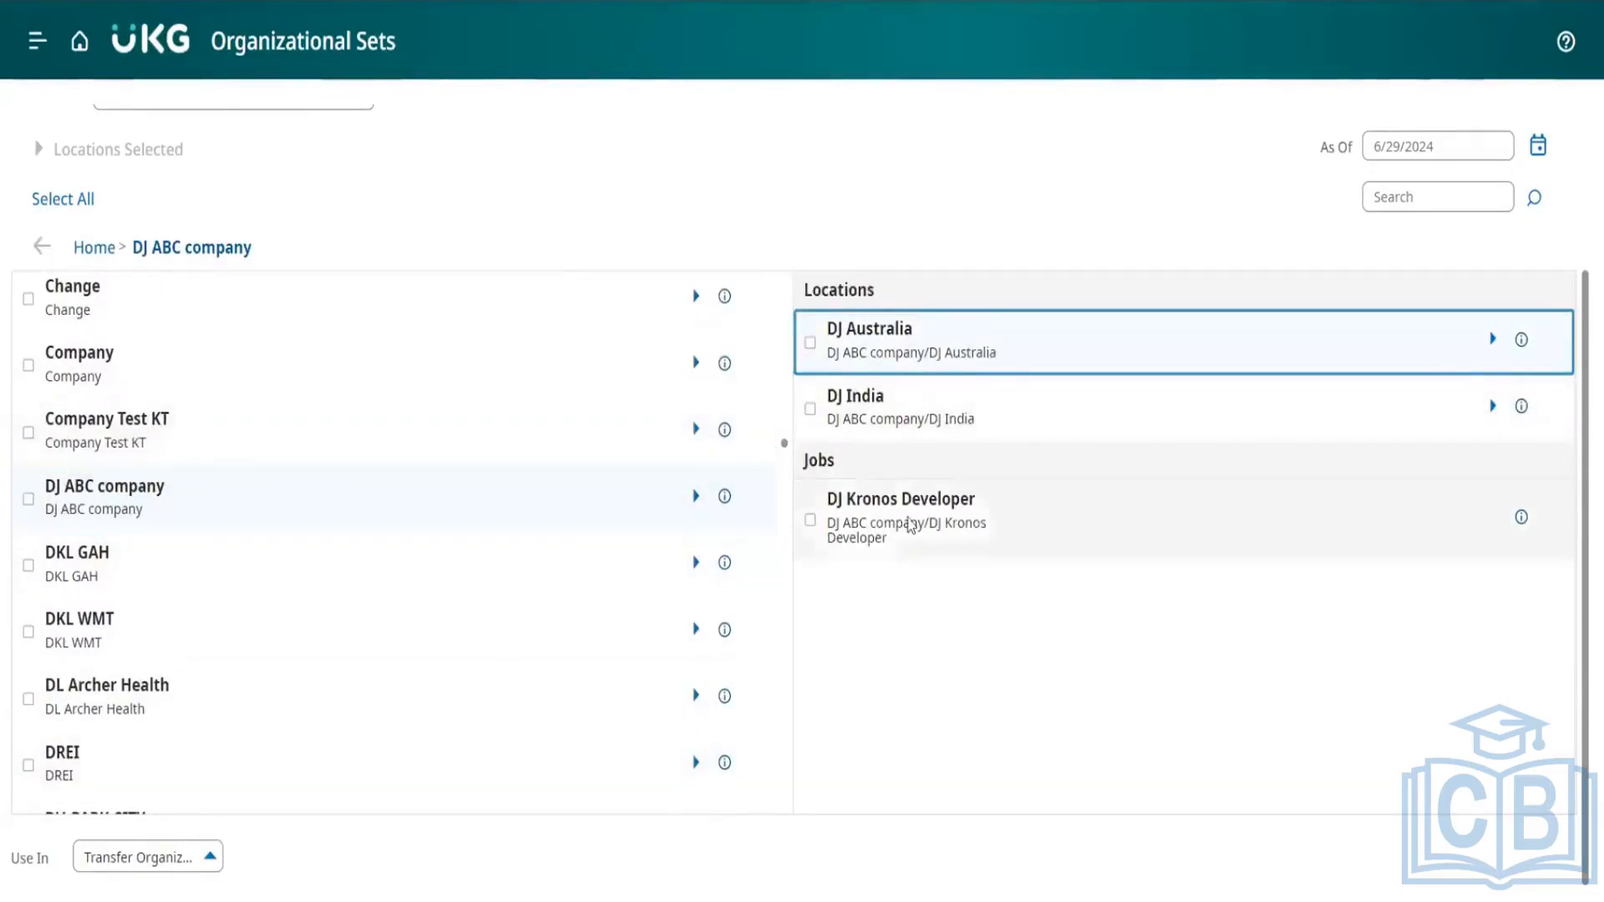
{"action": "left_click", "coordinate": [1492, 341]}
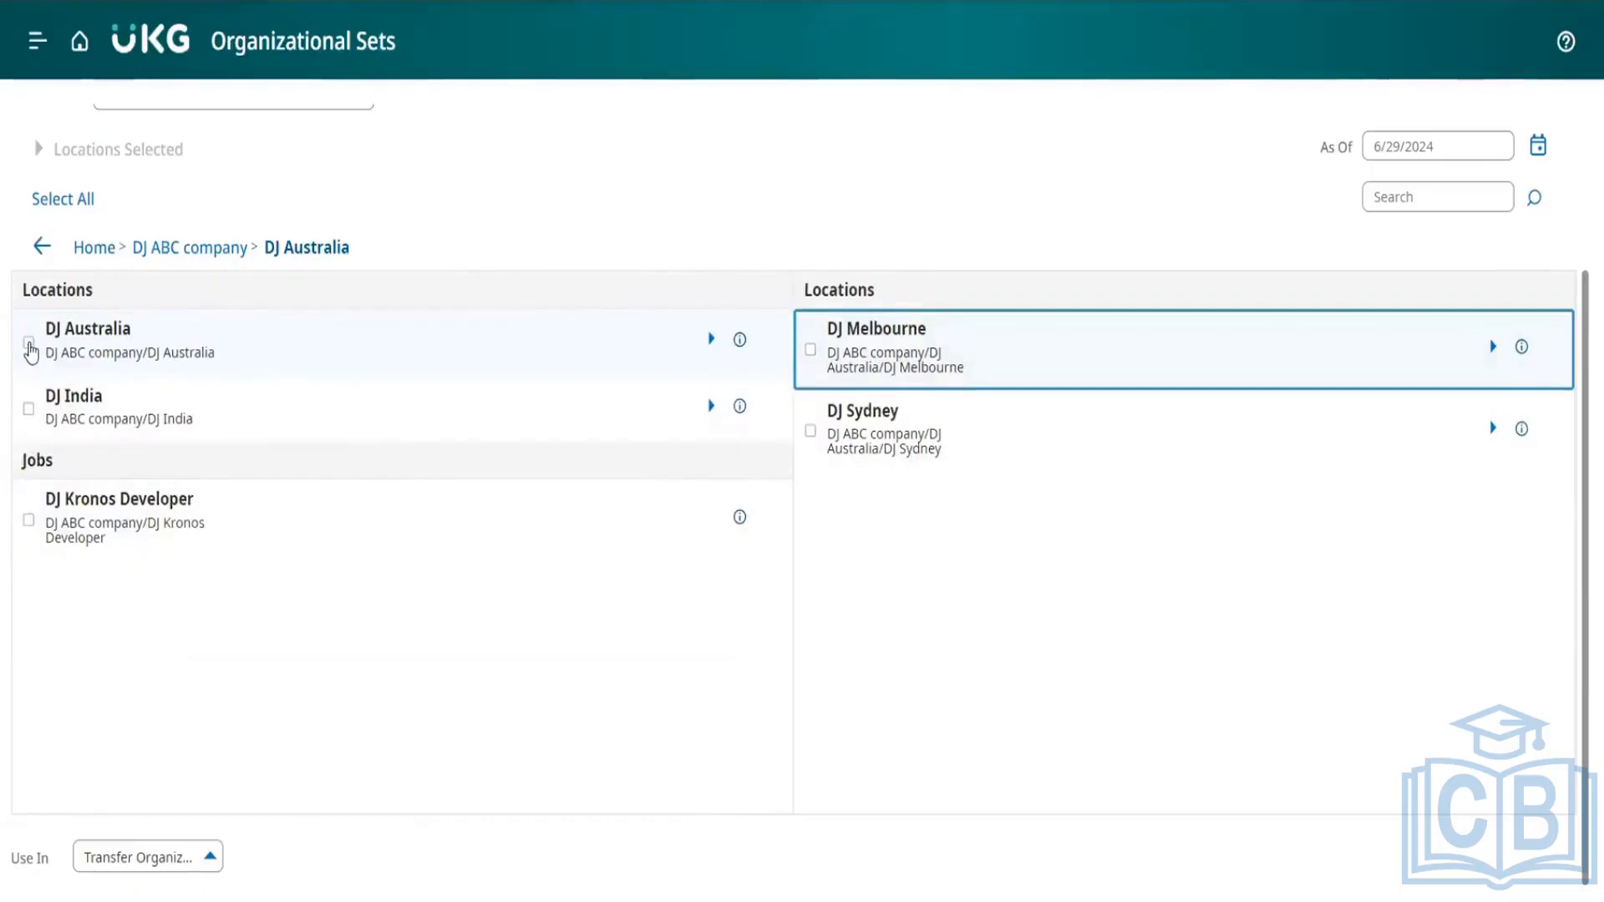
{"action": "left_click", "coordinate": [29, 344]}
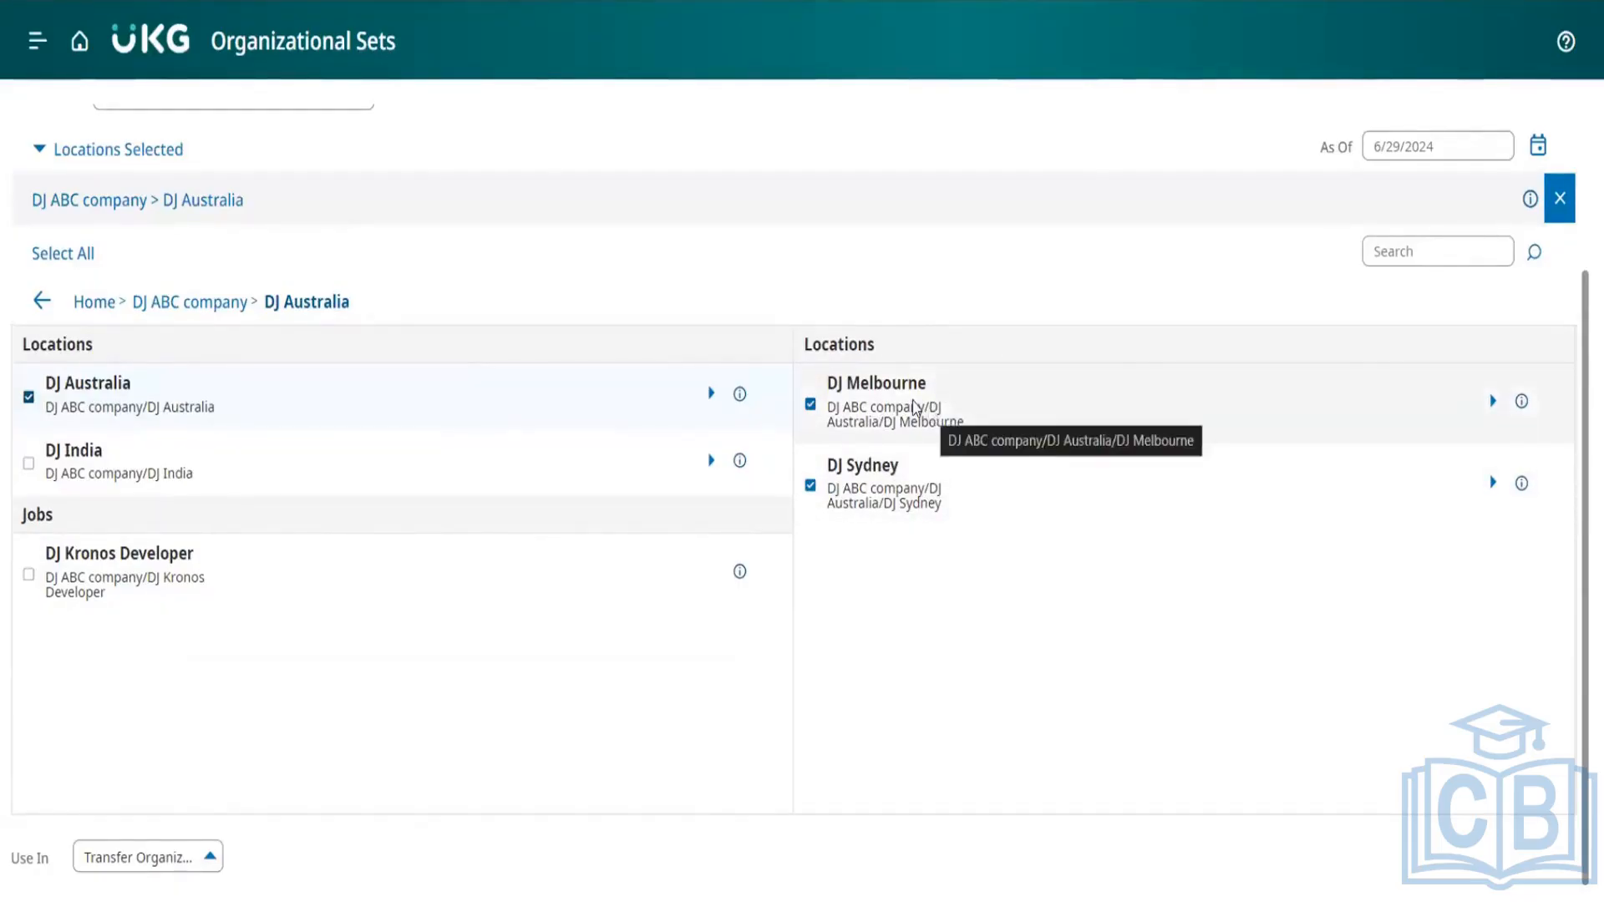
- Review the set's selected locations and Use In option, then save the DJ_AUST_T organizational set
{"action": "scroll", "coordinate": [639, 197], "scroll_direction": "up", "scroll_amount": 3}
{"action": "scroll", "coordinate": [639, 197], "scroll_direction": "down", "scroll_amount": 3}
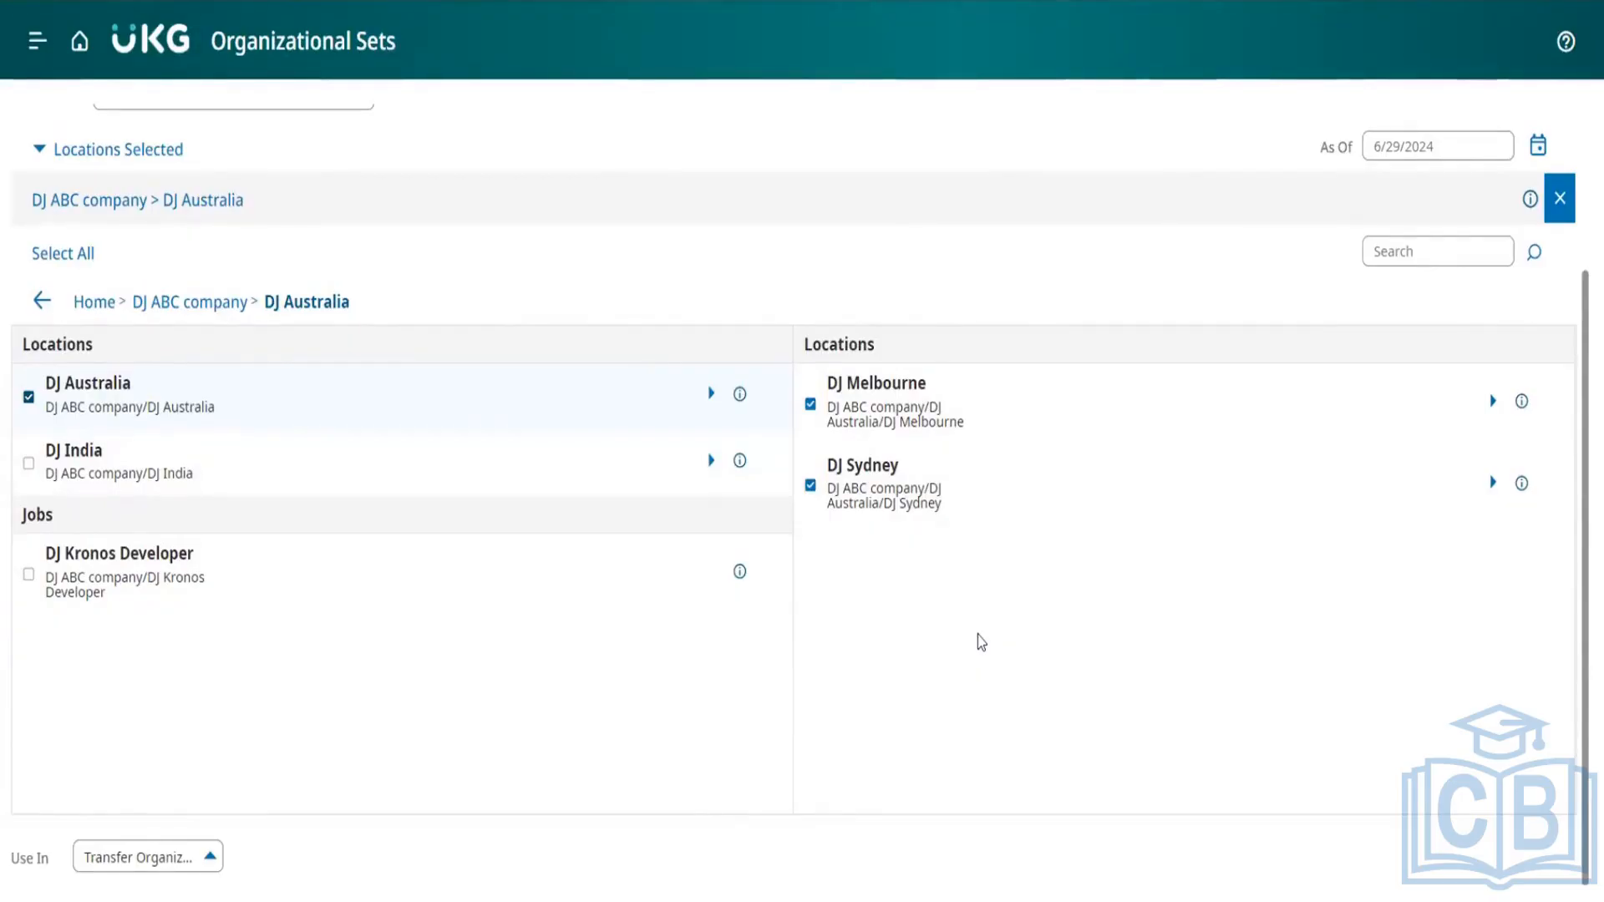
{"action": "scroll", "coordinate": [977, 641], "scroll_direction": "up", "scroll_amount": 1}
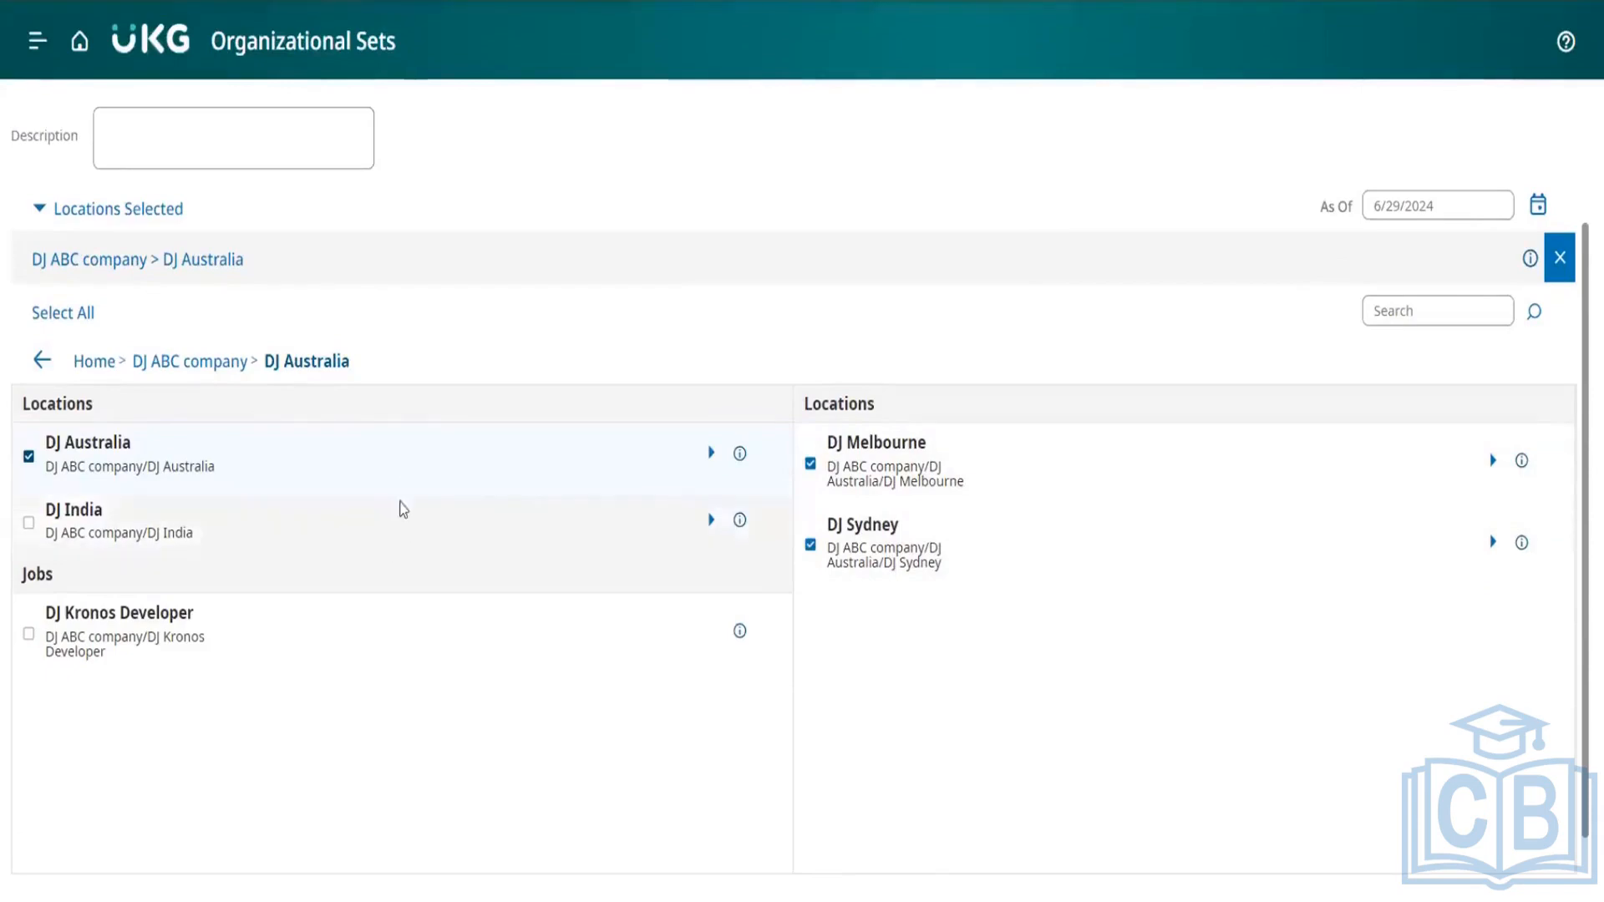
{"action": "scroll", "coordinate": [509, 423], "scroll_direction": "up", "scroll_amount": 2}
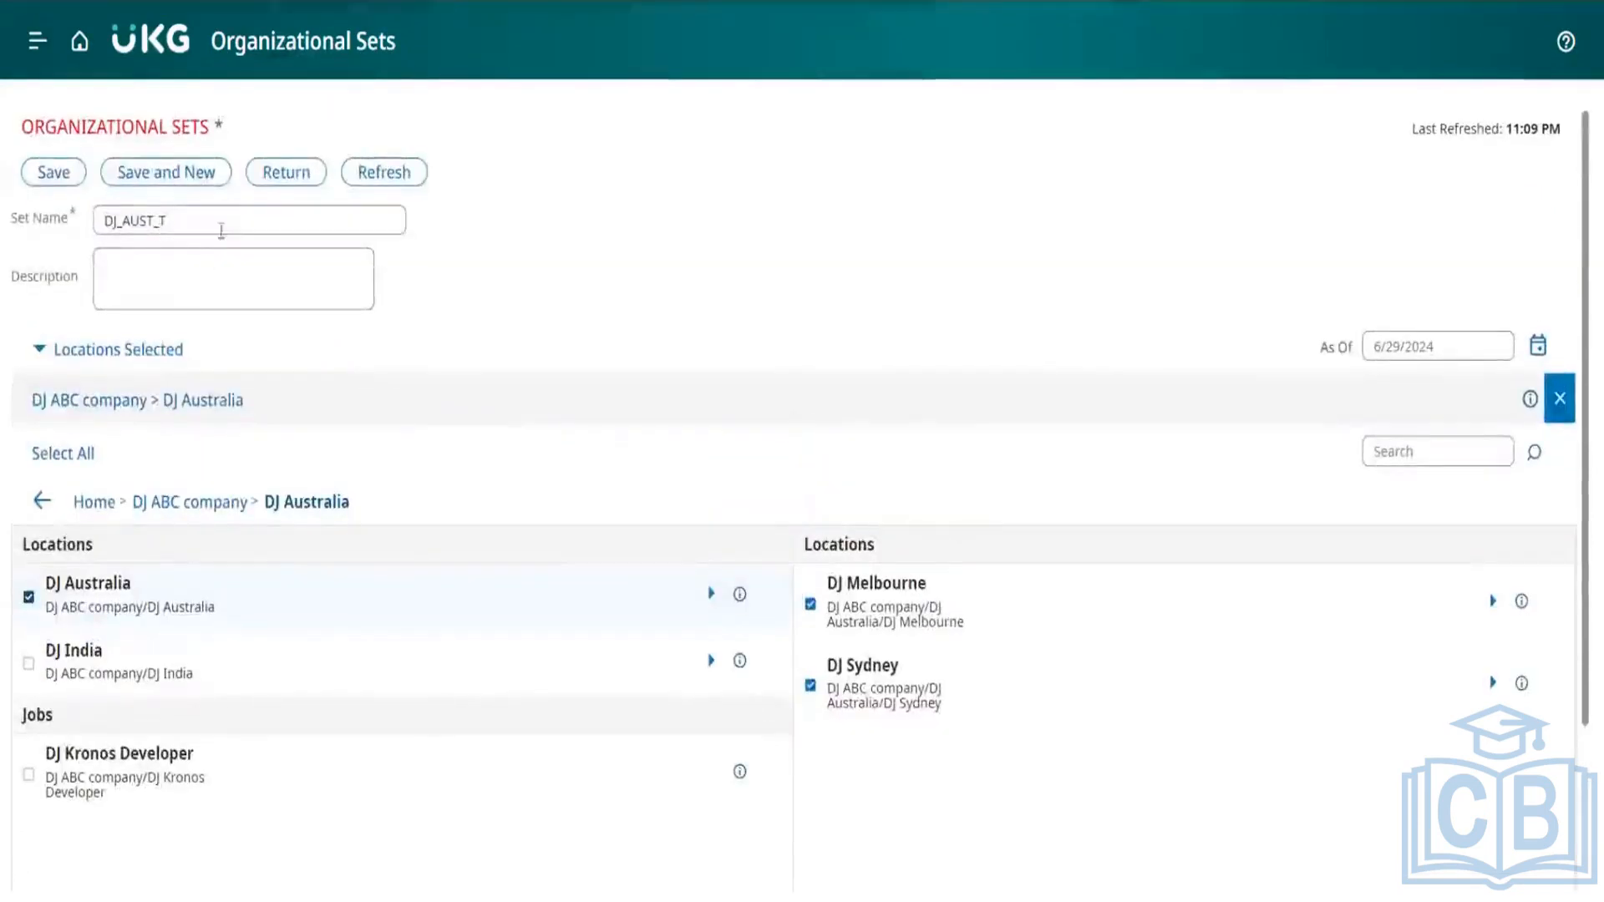
{"action": "left_click", "coordinate": [72, 186]}
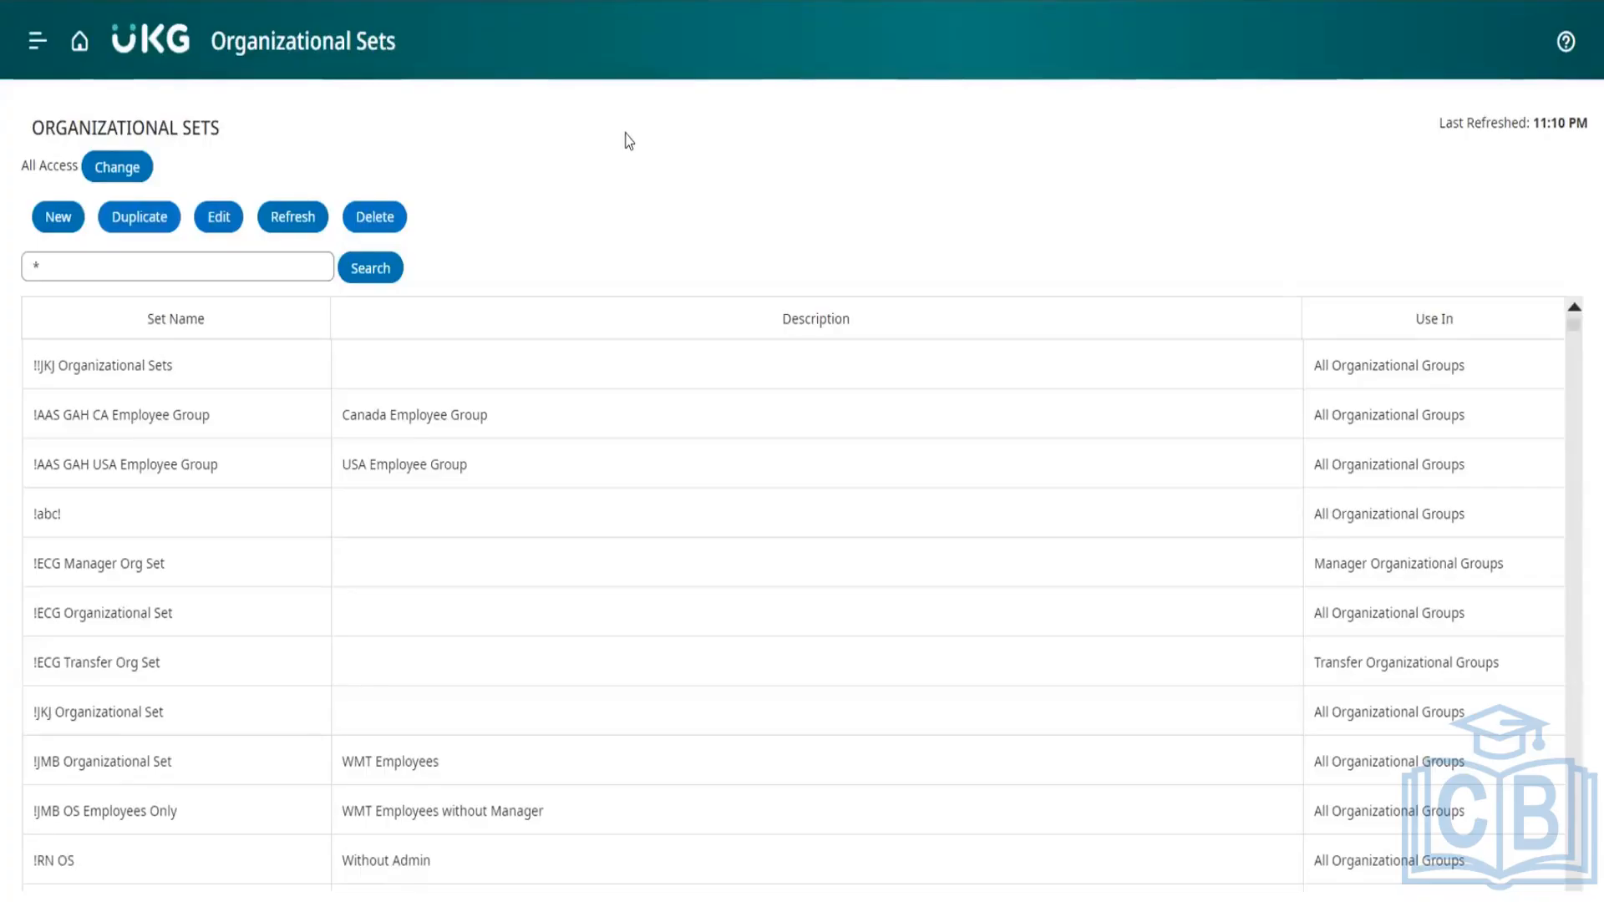
- Open the Employee Group page under Business Structure Setup and start creating an employee group
{"action": "left_click", "coordinate": [80, 52]}
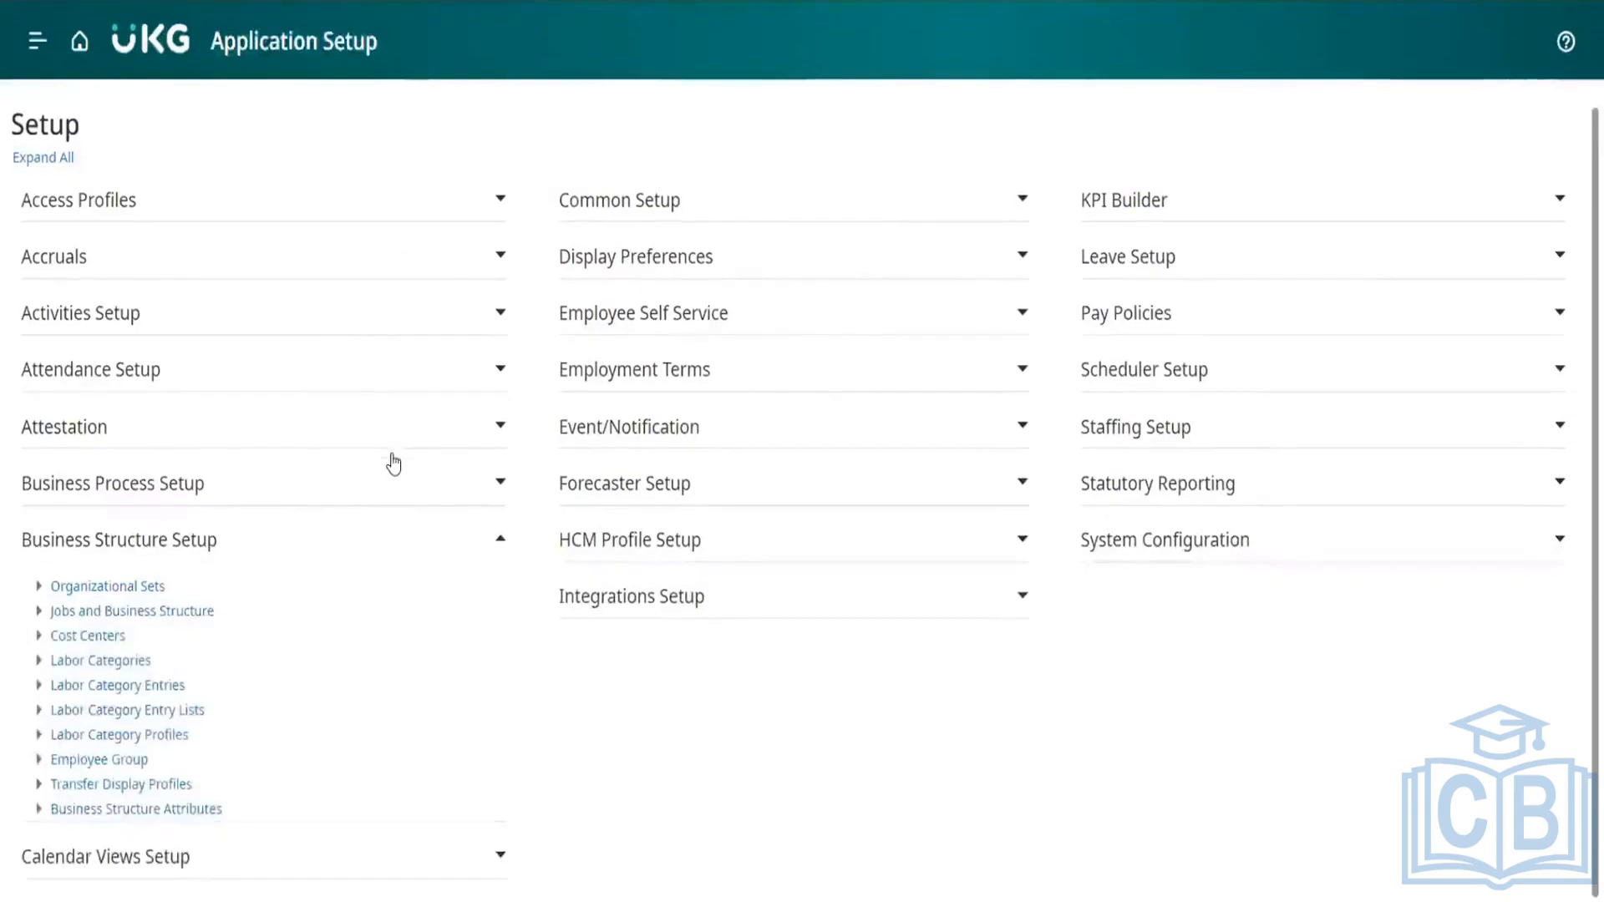
{"action": "left_click", "coordinate": [109, 762]}
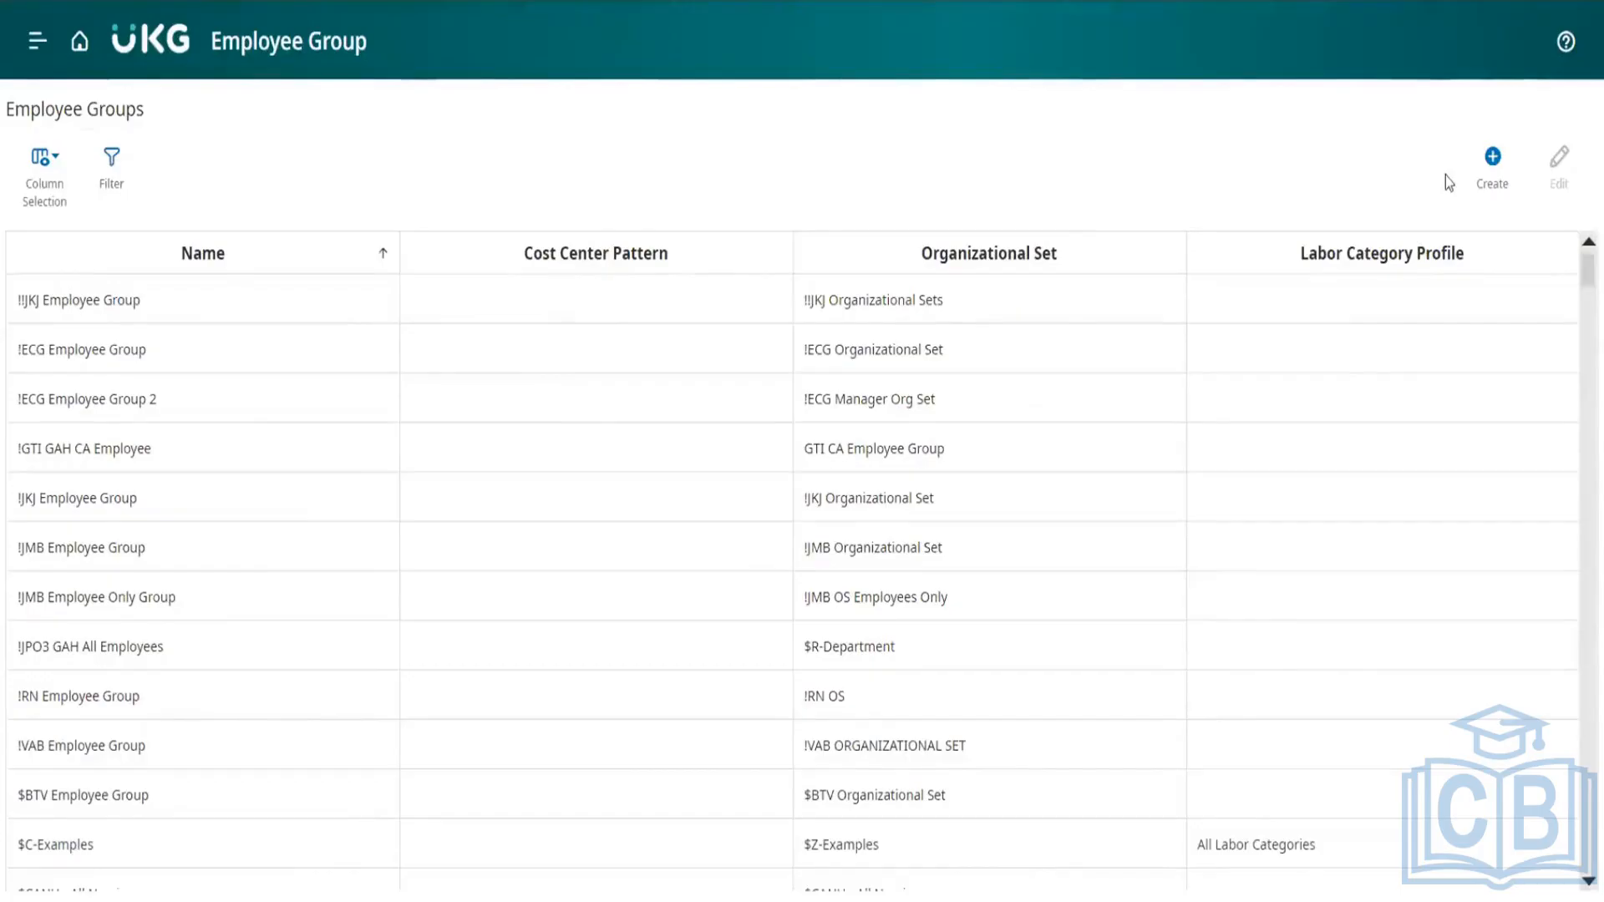
{"action": "left_click", "coordinate": [1500, 176]}
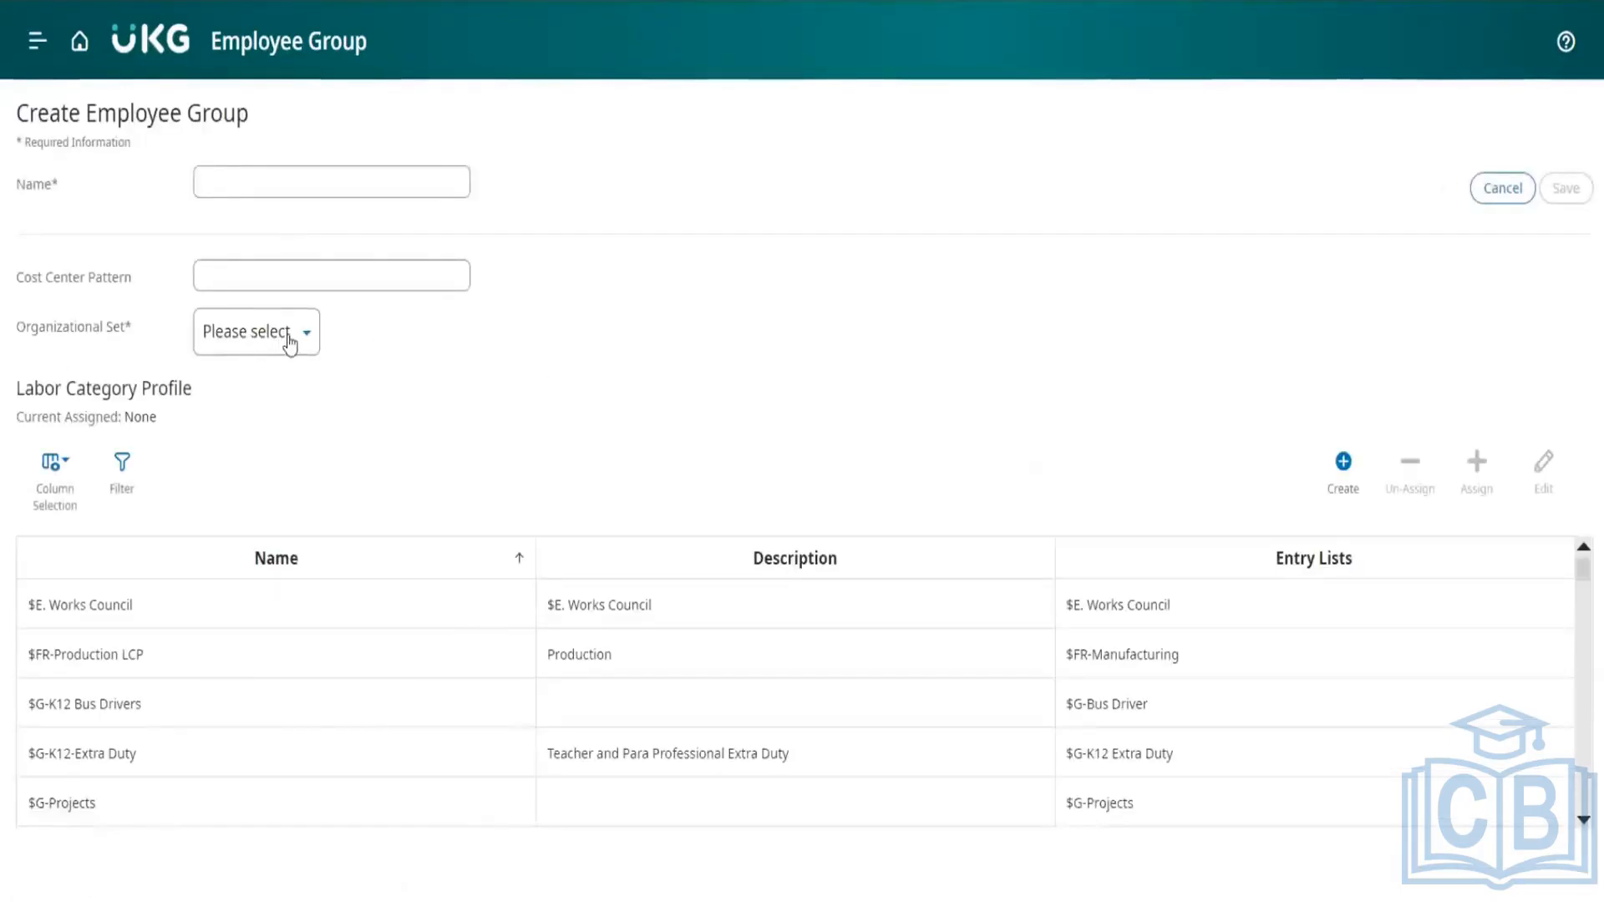
- Assign organizational set DJ_AUST_IND to the new employee group and name the group DJ_AUST_IND_
{"action": "left_click", "coordinate": [290, 344]}
{"action": "type", "text": "dj"}
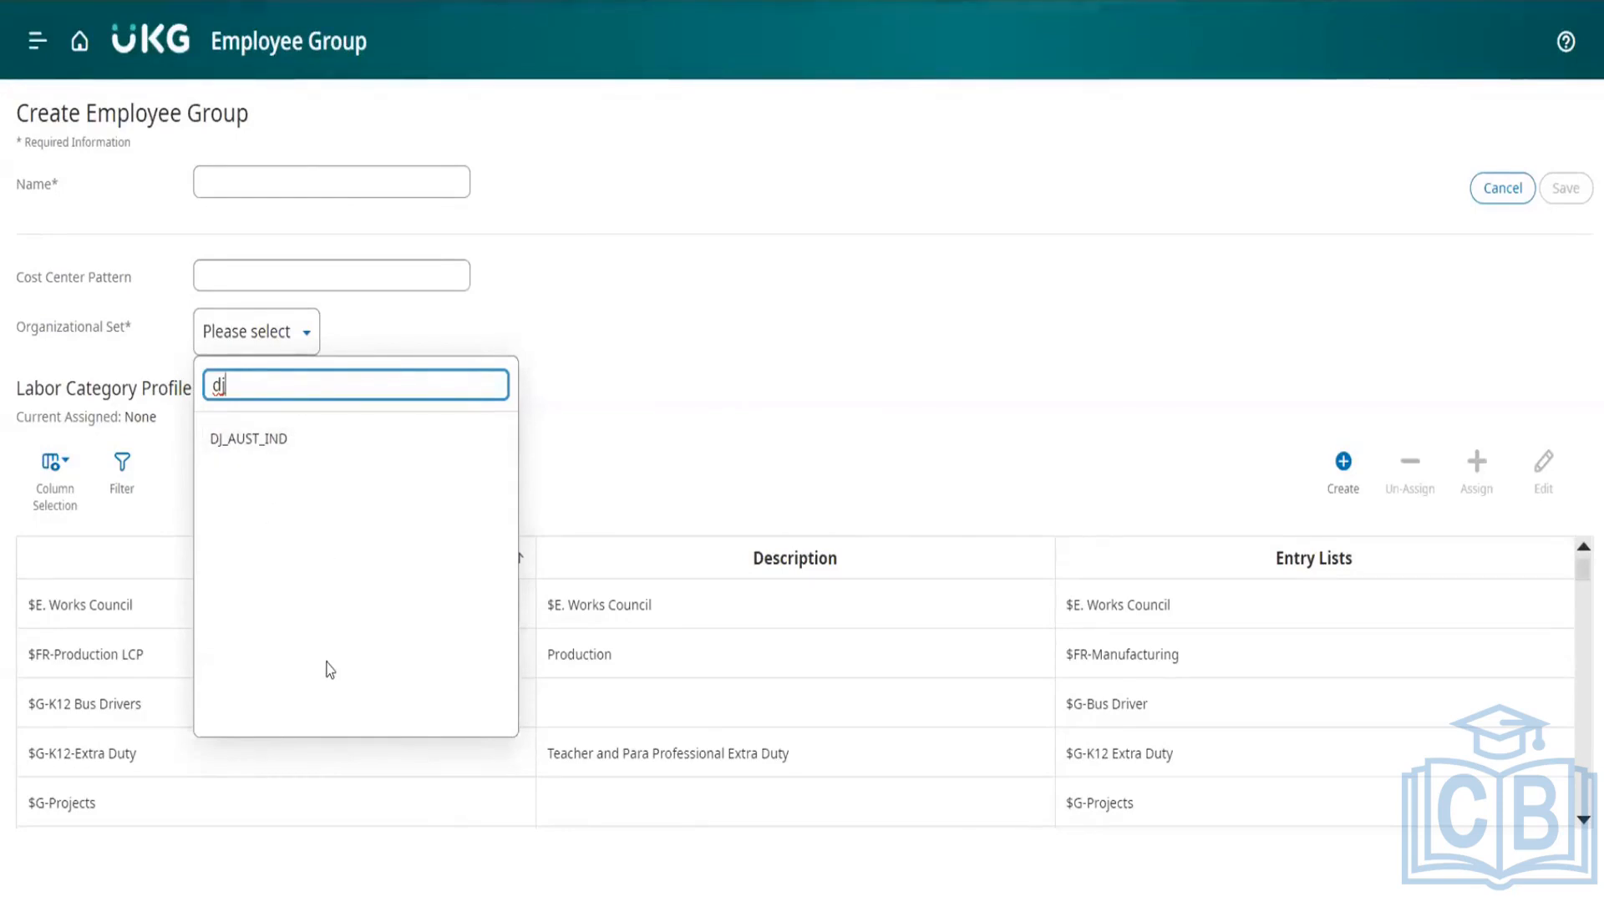
{"action": "left_click", "coordinate": [263, 448]}
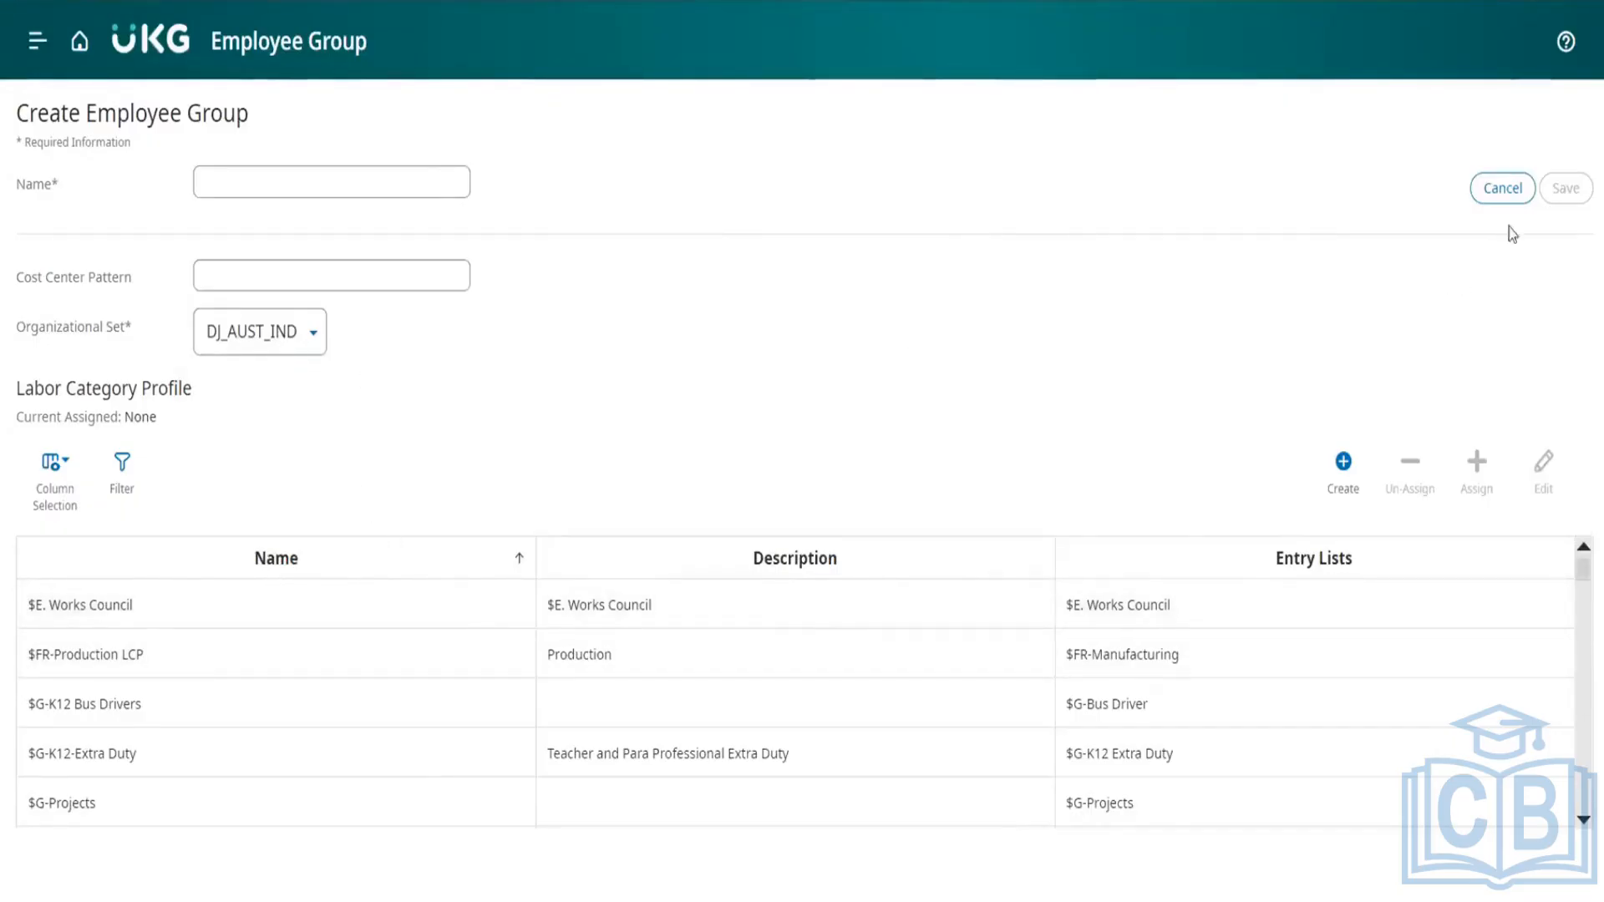
{"action": "left_click", "coordinate": [290, 177]}
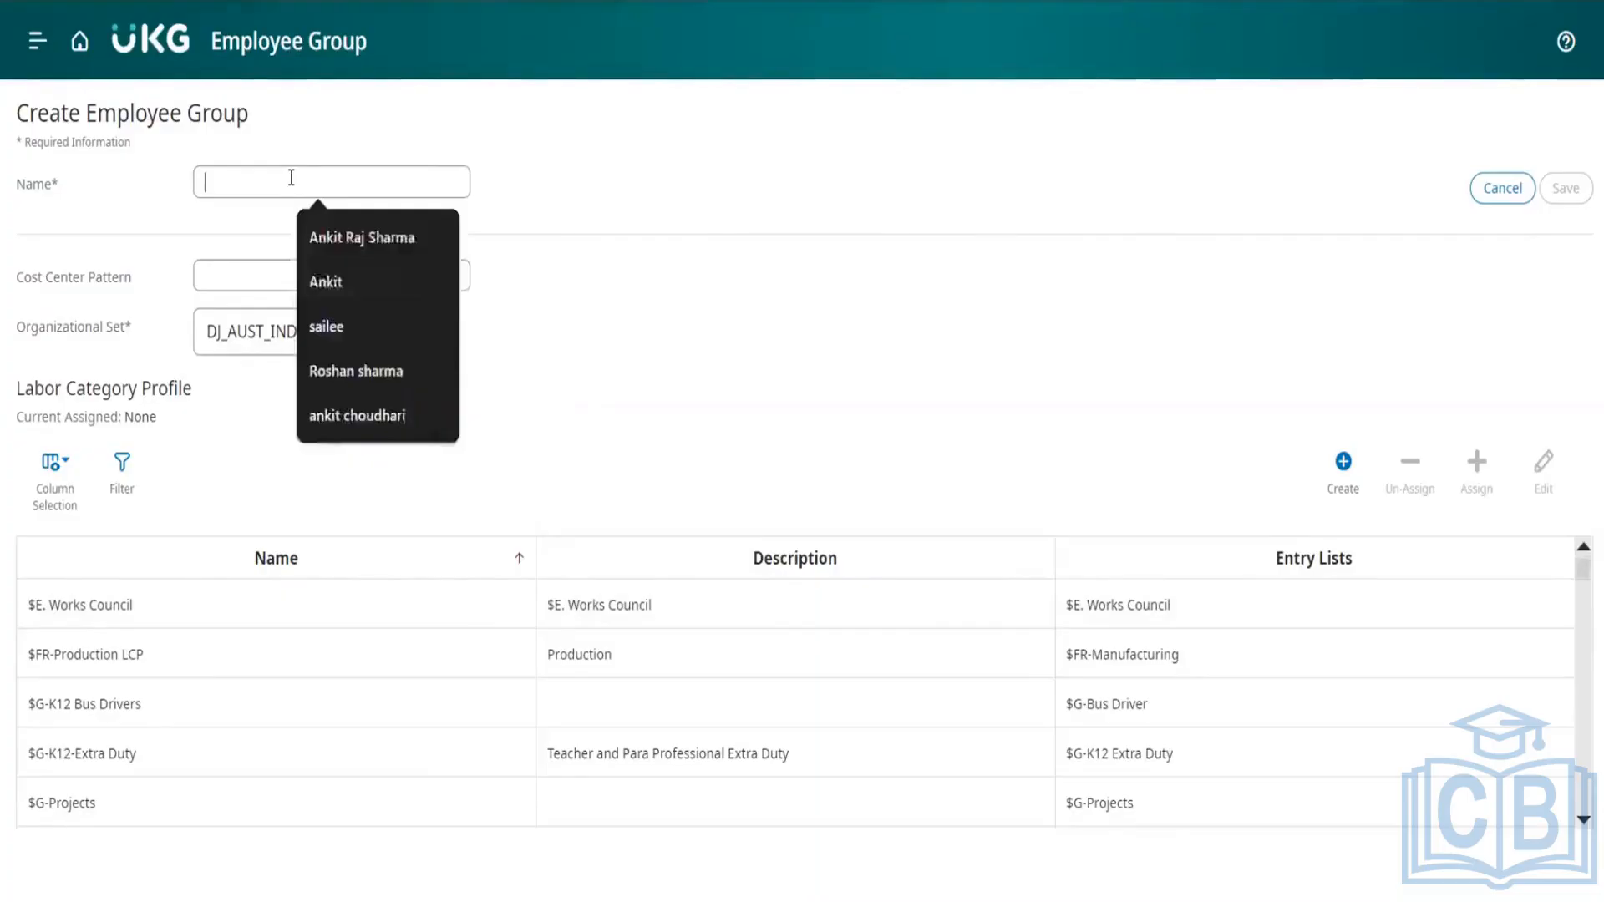
{"action": "type", "text": "DJ_"}
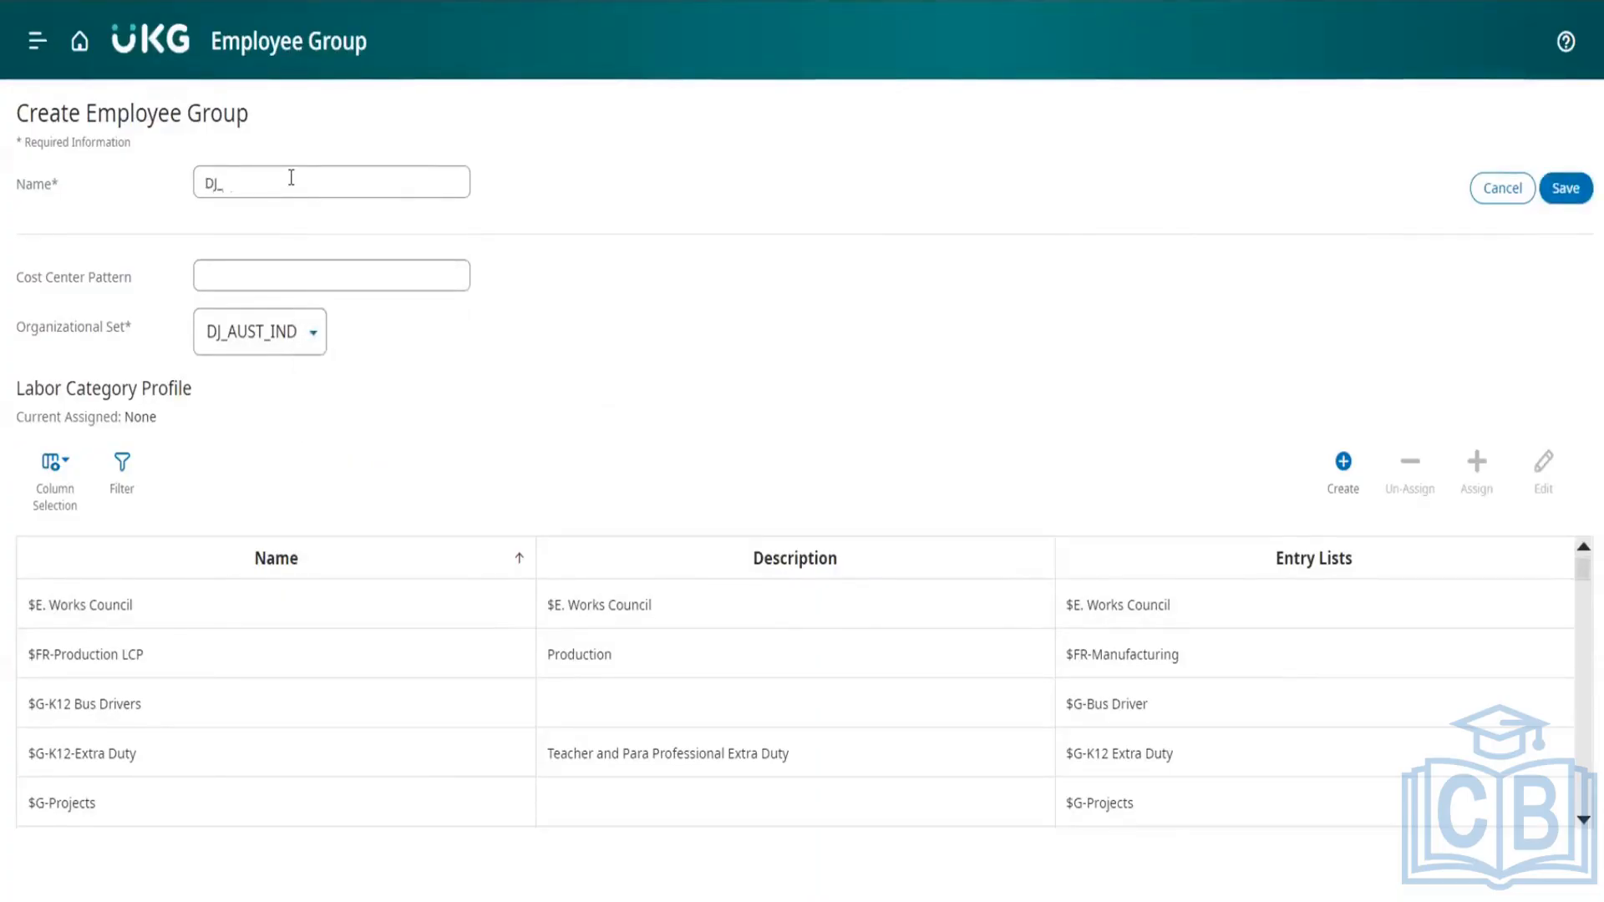
{"action": "type", "text": "AUST_IND_"}
- Filter the labor category profiles by the name "DJ" and save the employee group
{"action": "left_click", "coordinate": [122, 465]}
{"action": "left_click", "coordinate": [130, 605]}
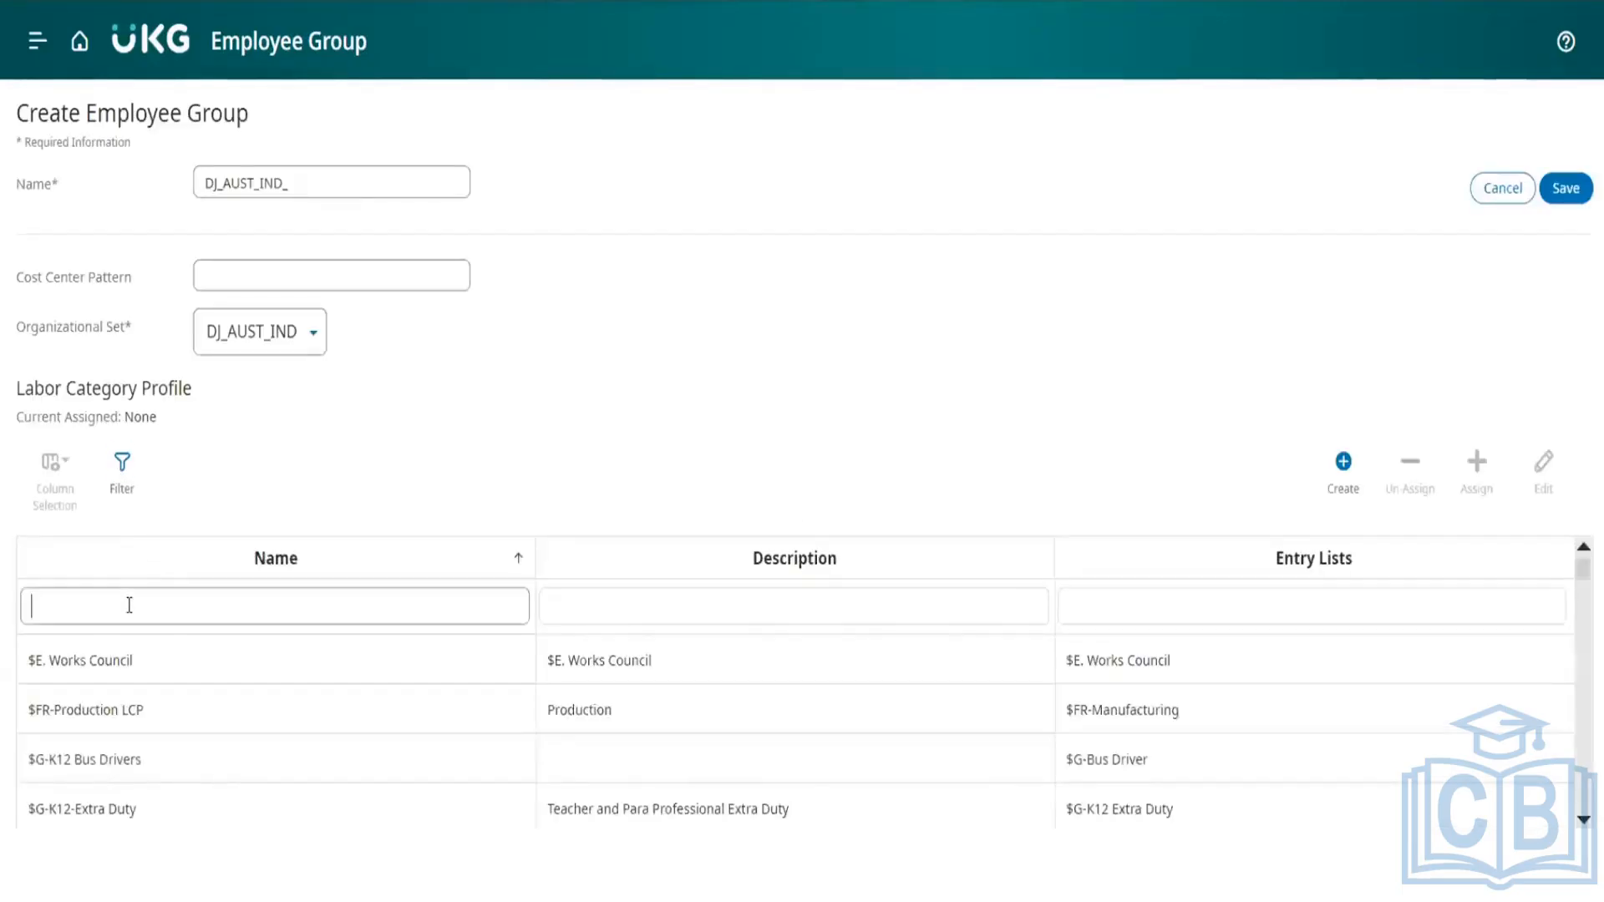
{"action": "type", "text": "DJ"}
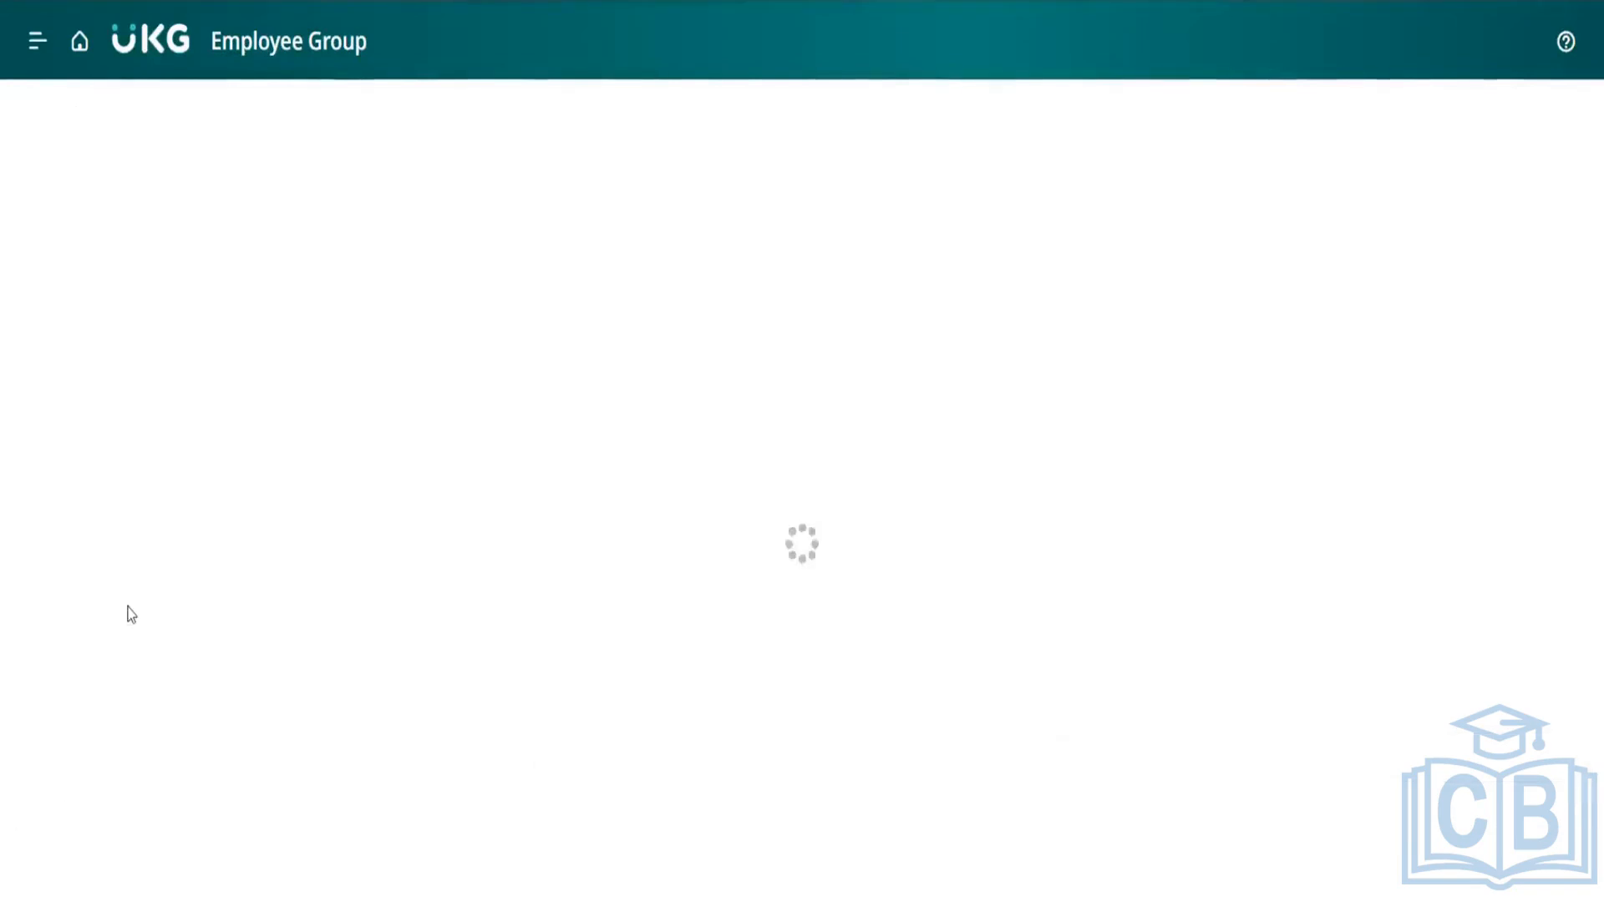
{"action": "type", "text": "_"}
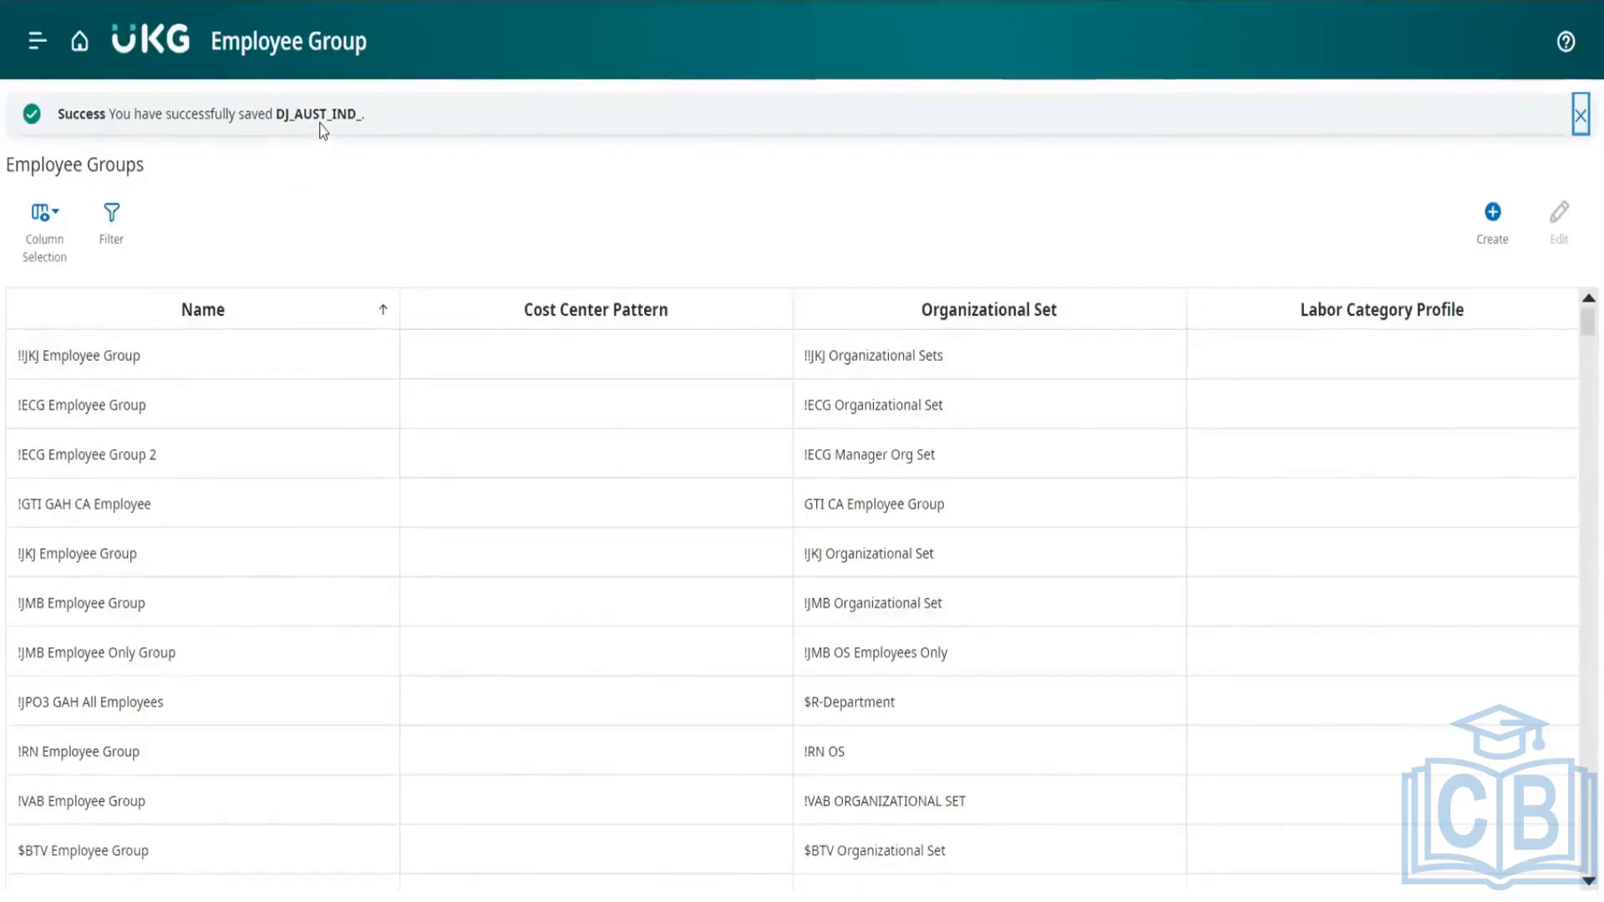
- Filter the employee groups by the name "DJ" and open the DJ_AUST_IND_ group for editing
{"action": "left_click", "coordinate": [111, 230]}
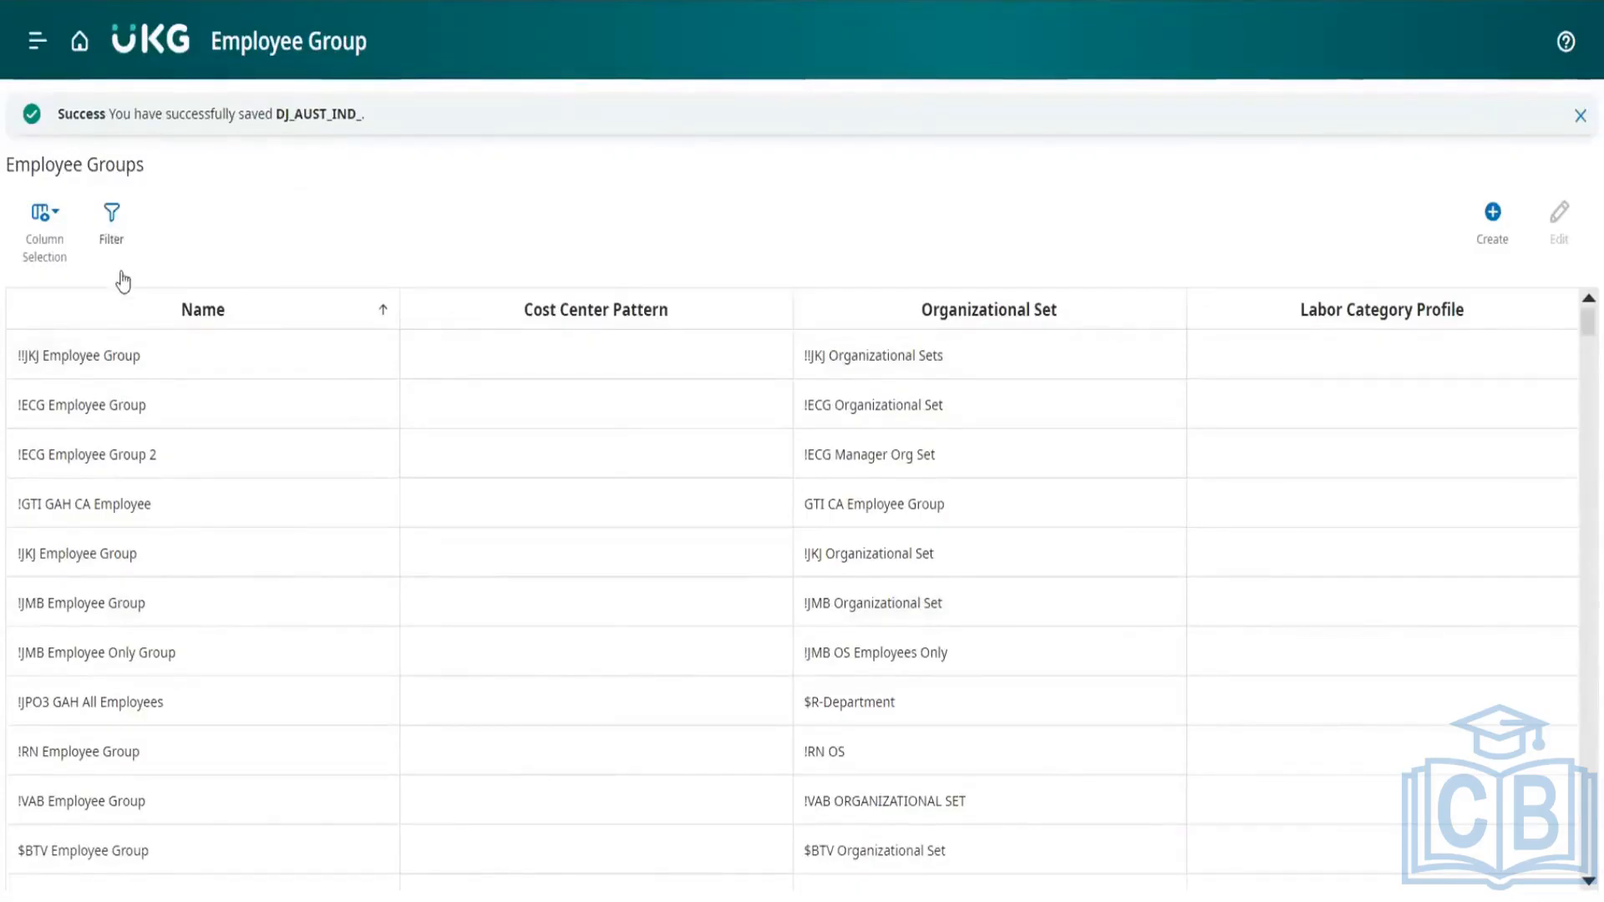
{"action": "left_click", "coordinate": [126, 342]}
{"action": "type", "text": "DJ"}
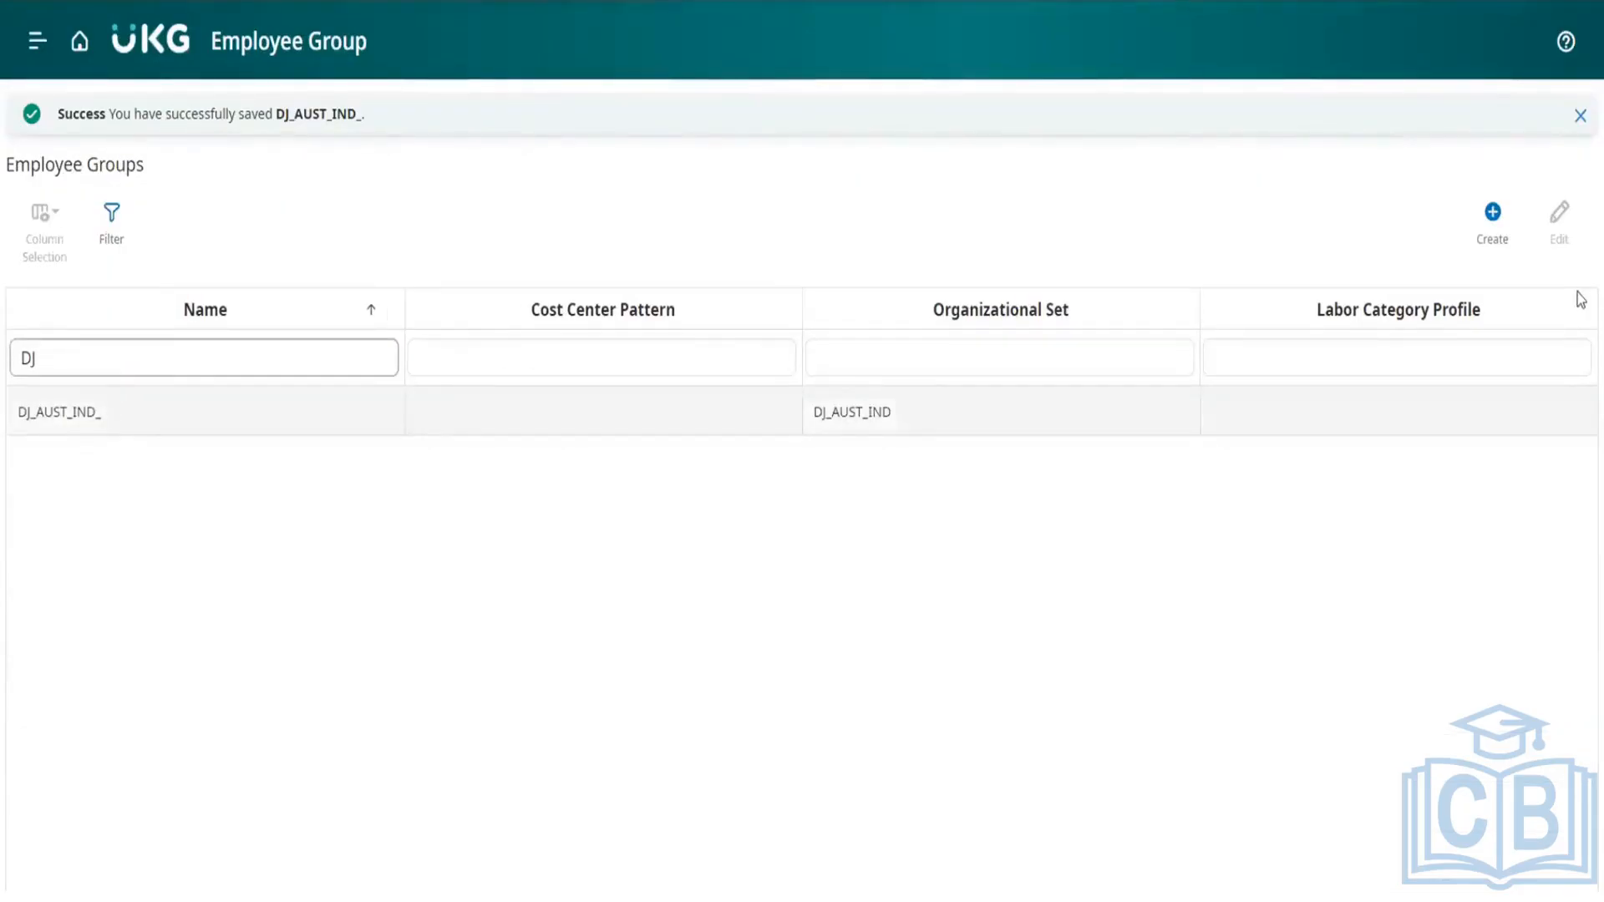
{"action": "left_click", "coordinate": [525, 415]}
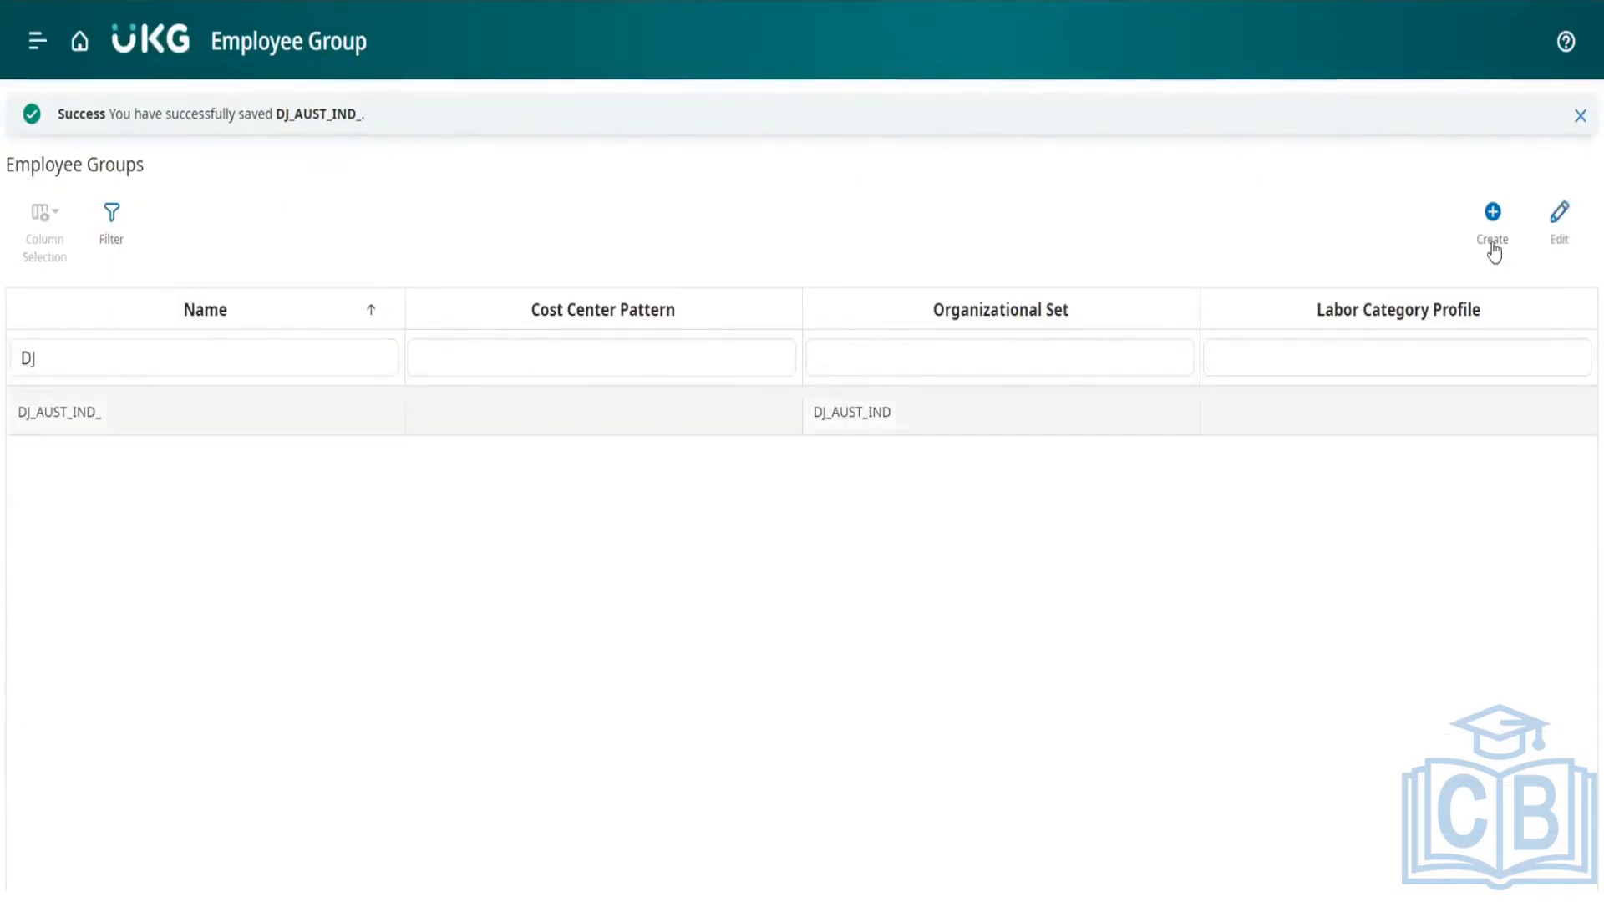
{"action": "left_click", "coordinate": [1561, 217]}
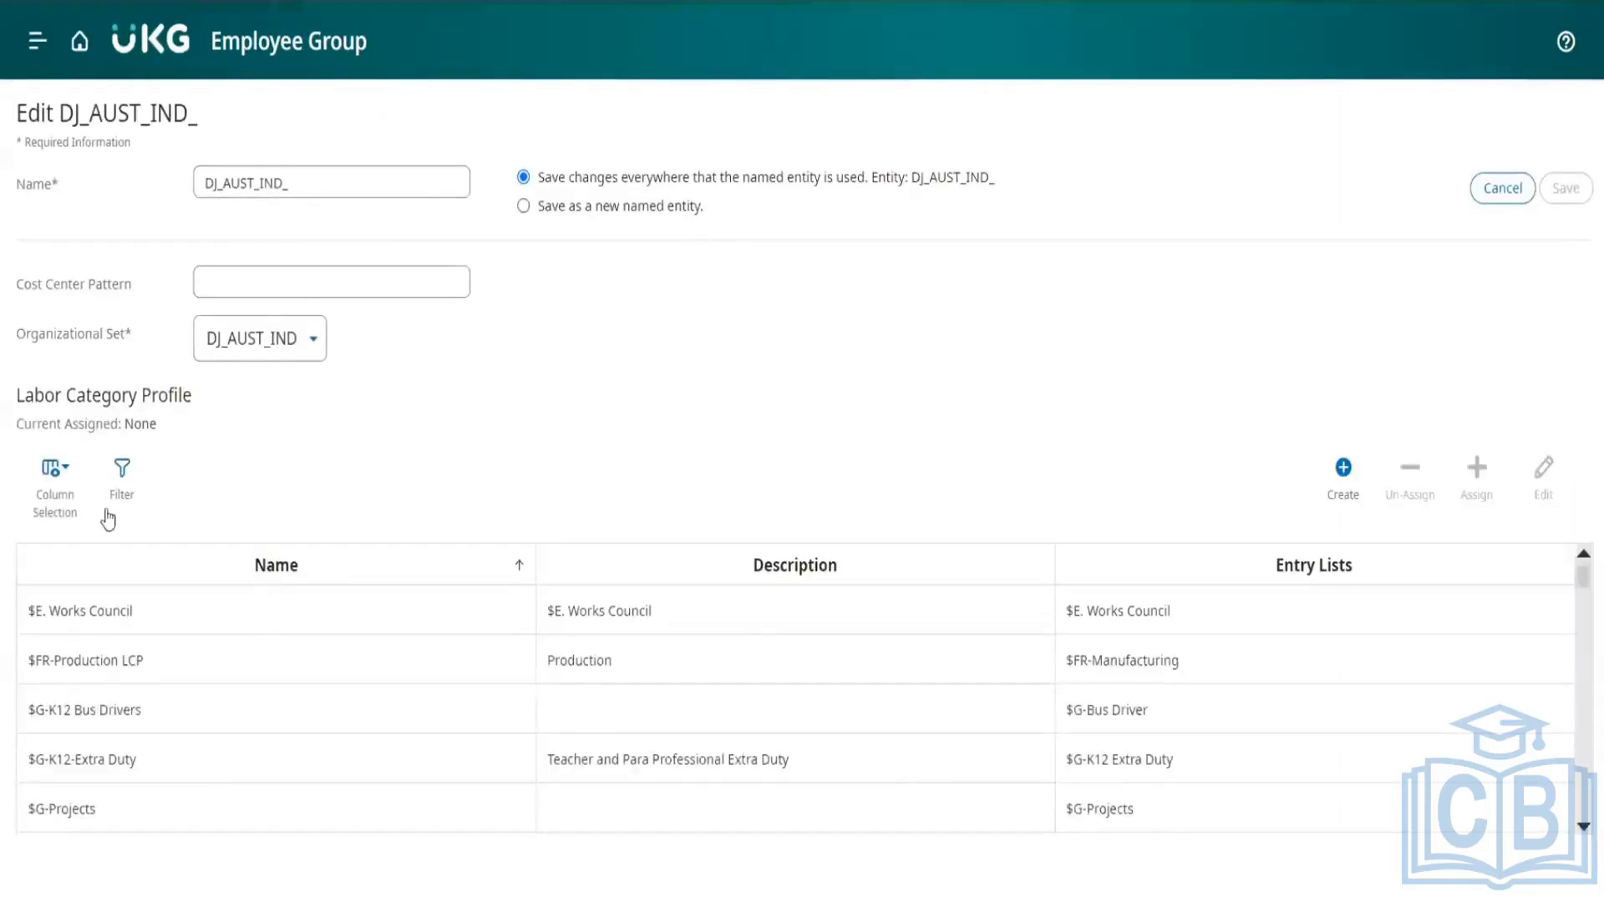
- Filter the labor category profiles by the name "DJ" and assign DJ_AG_Day shift_access to the employee group
{"action": "left_click", "coordinate": [122, 493]}
{"action": "left_click", "coordinate": [161, 608]}
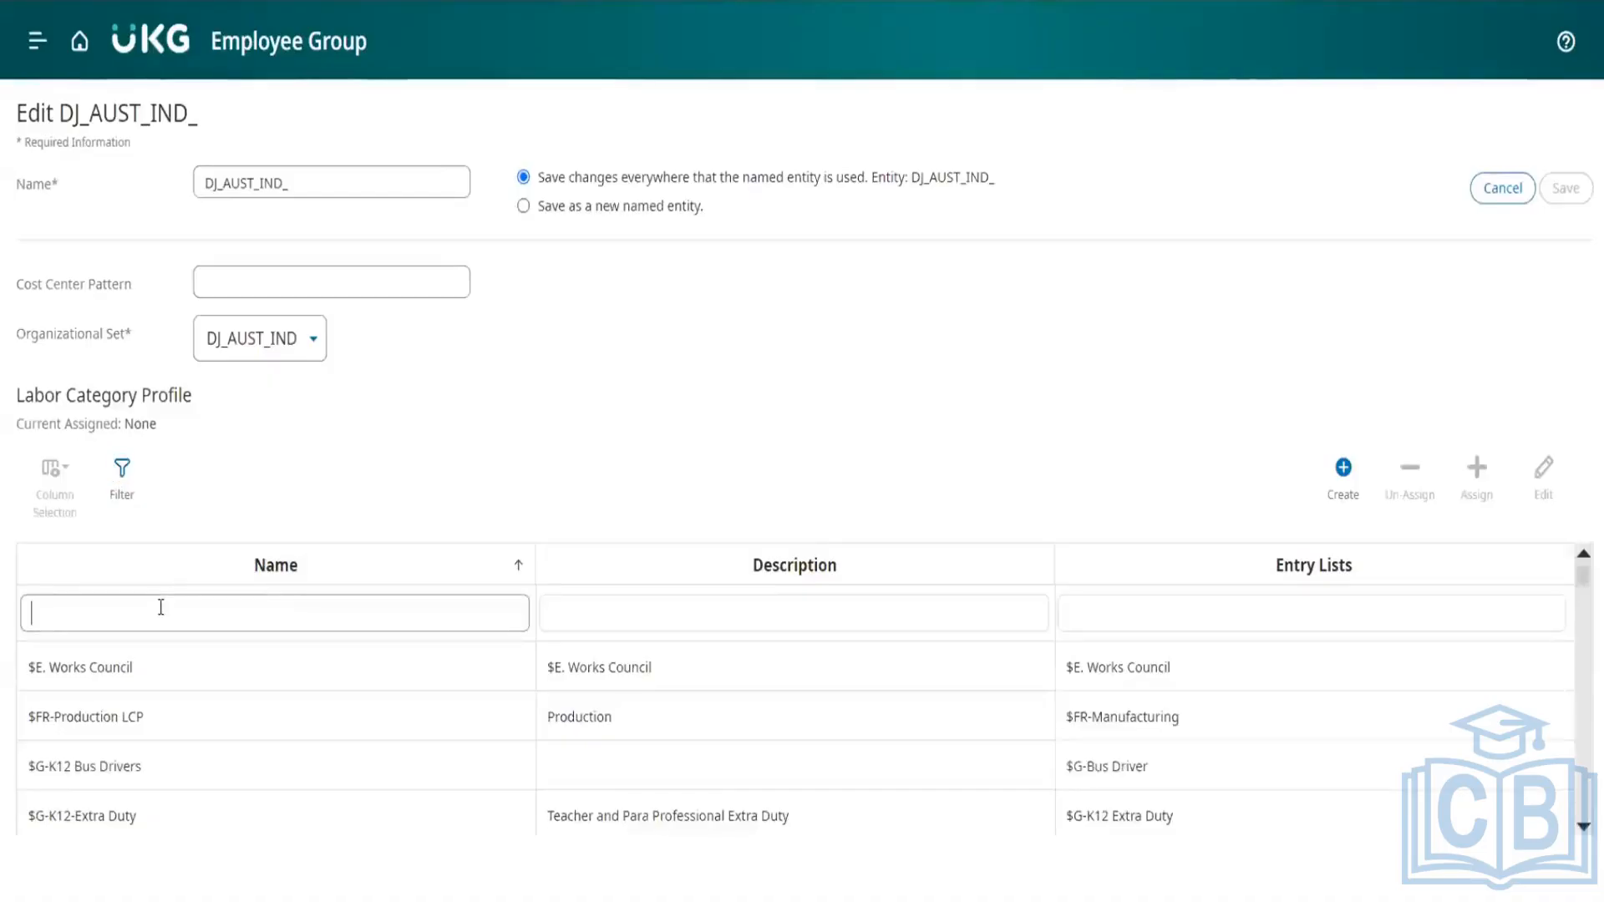
{"action": "type", "text": "DJ"}
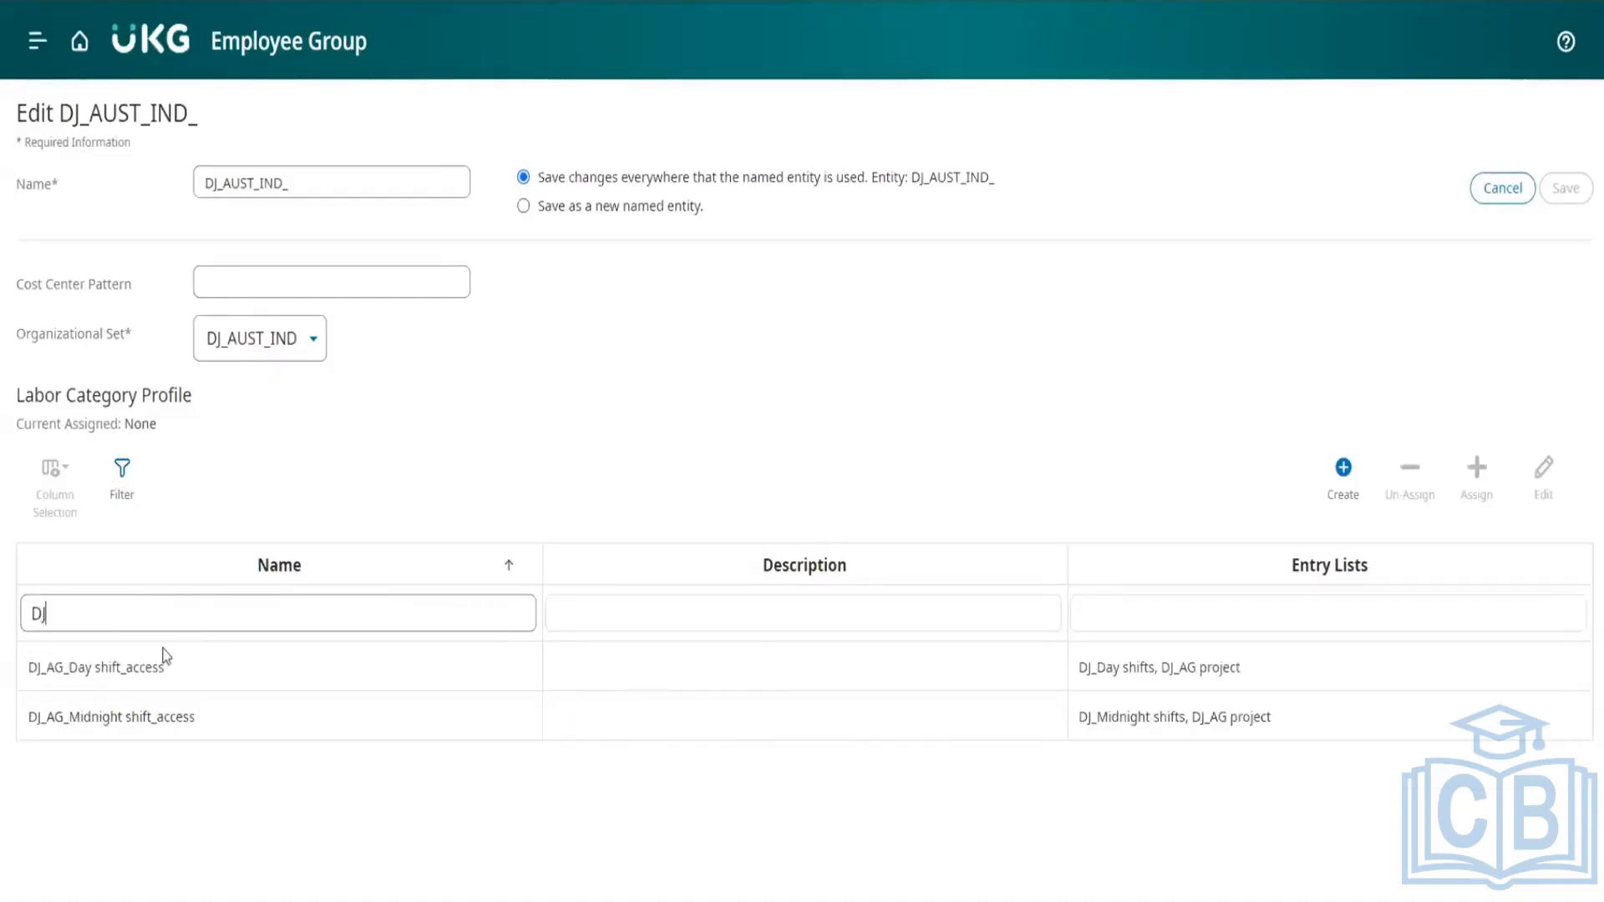
{"action": "left_click", "coordinate": [114, 669]}
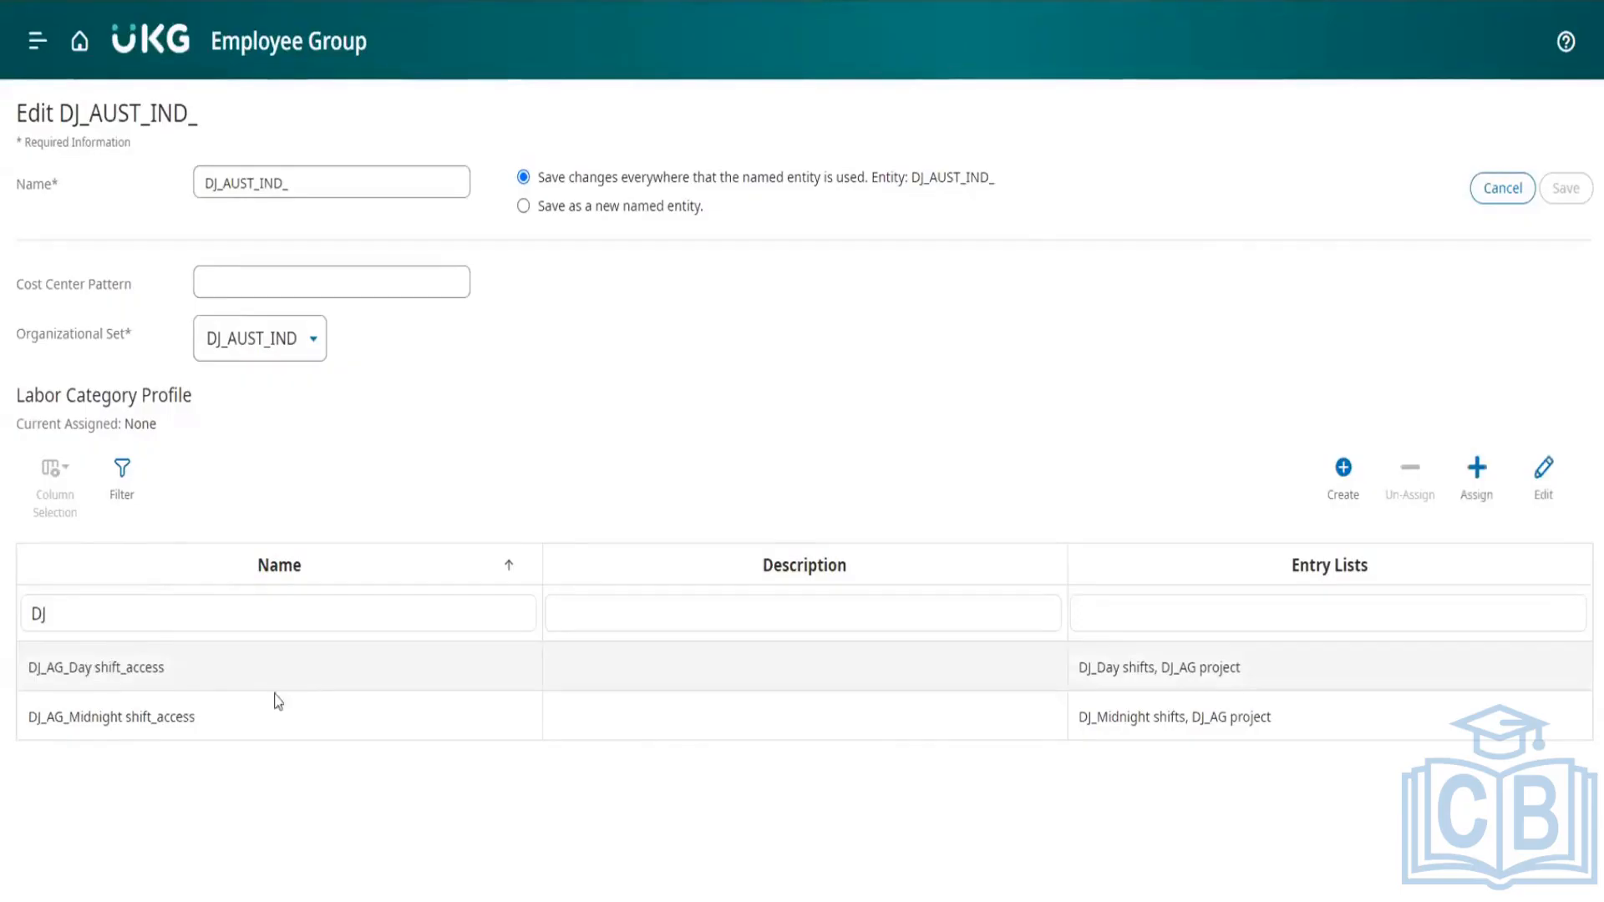
{"action": "left_click", "coordinate": [1477, 472]}
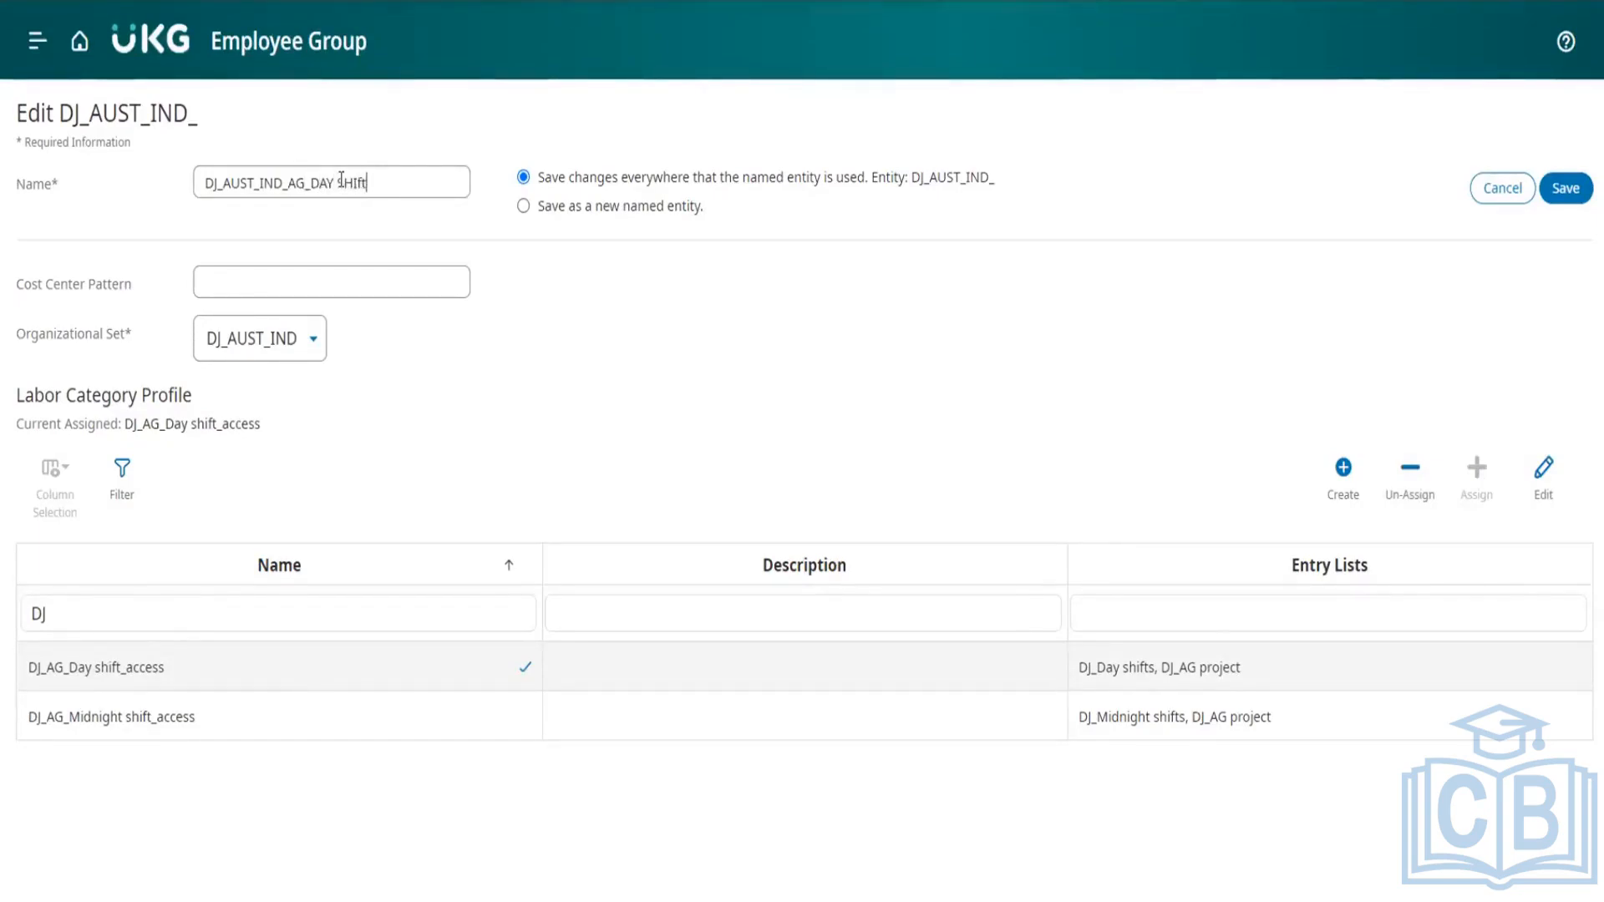
{"action": "key", "text": "BackSpace"}
{"action": "left_click", "coordinate": [433, 181]}
{"action": "left_click", "coordinate": [523, 205]}
{"action": "left_click", "coordinate": [377, 192]}
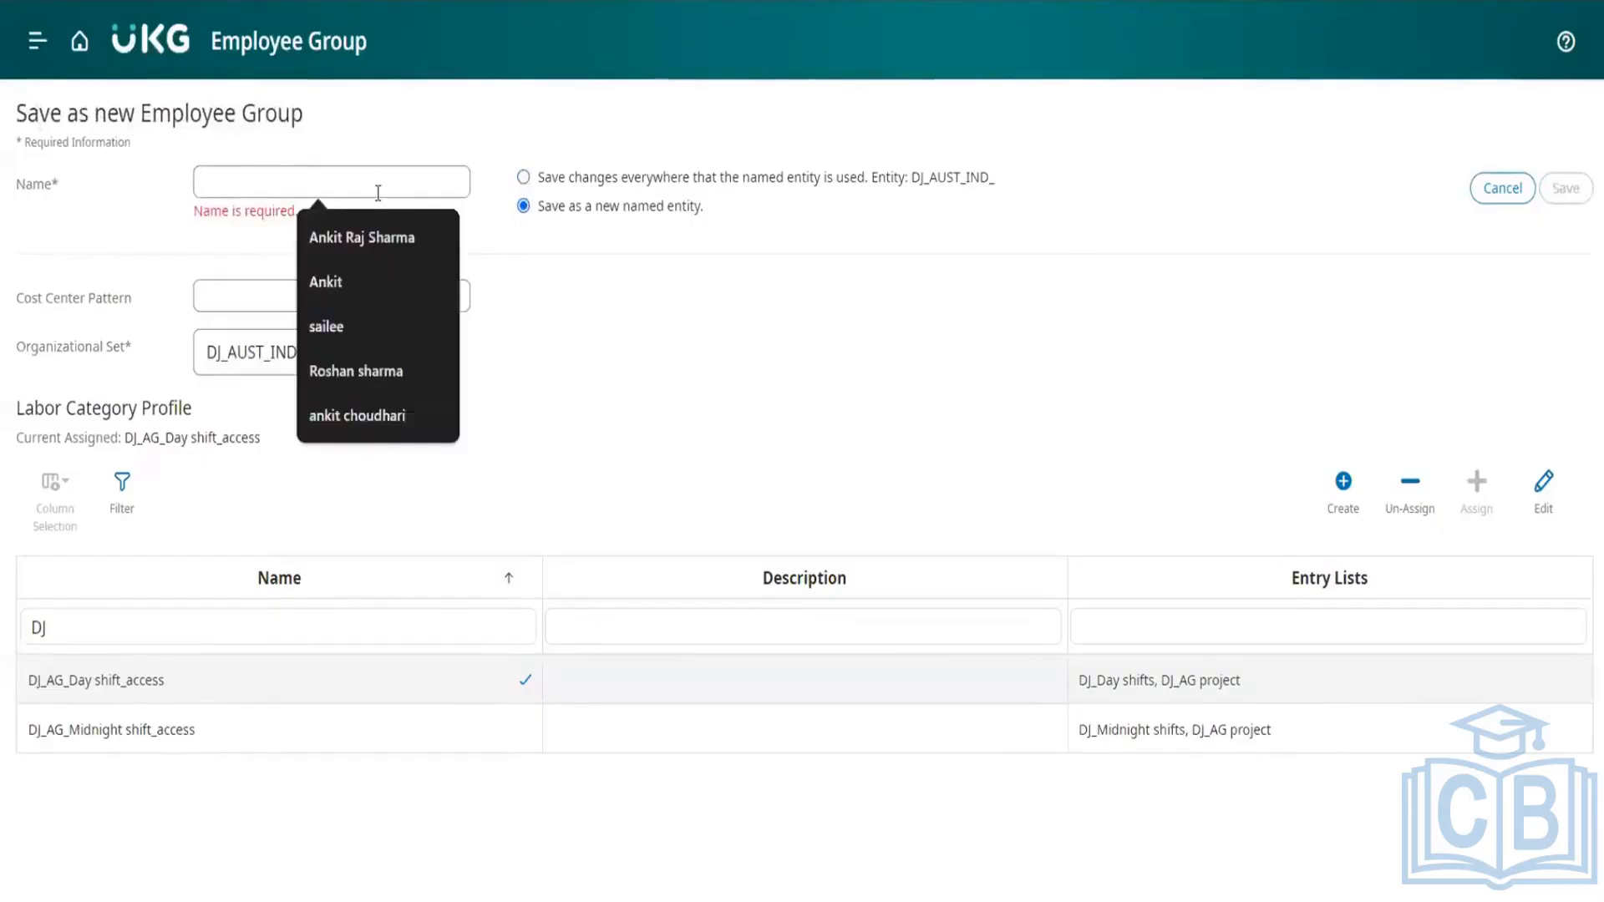
{"action": "left_click", "coordinate": [523, 177]}
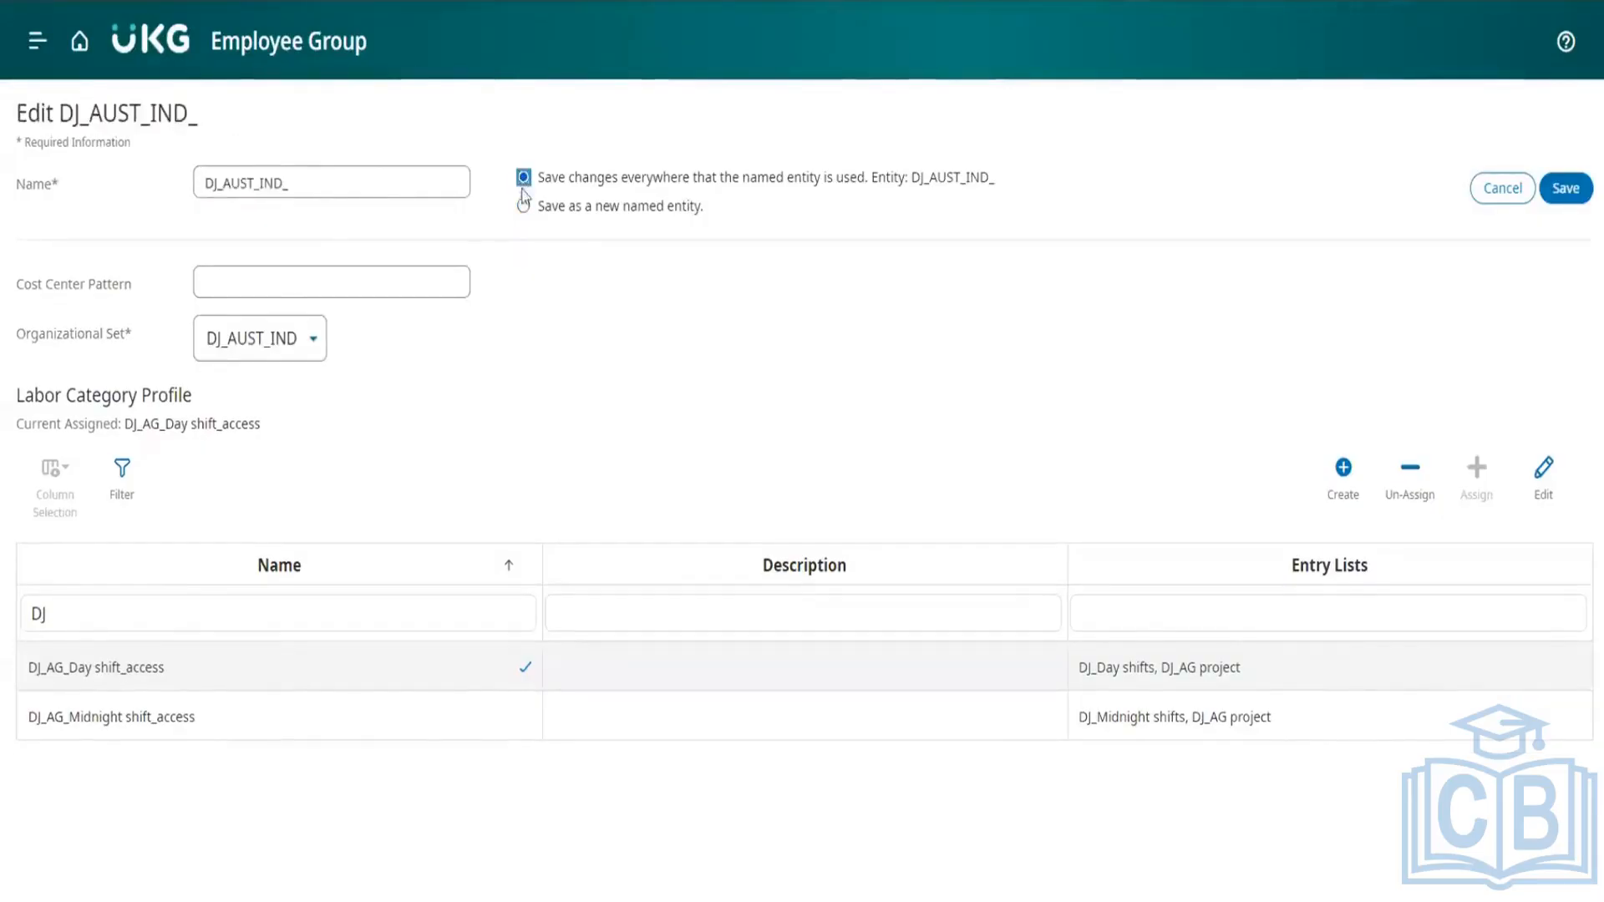
- Copy the group's name, reuse it in the new name DJ_AUST_IND_AG_Day Shift, and save the group as a new named entity
{"action": "double_click", "coordinate": [349, 193]}
{"action": "key", "text": "ctrl+c"}
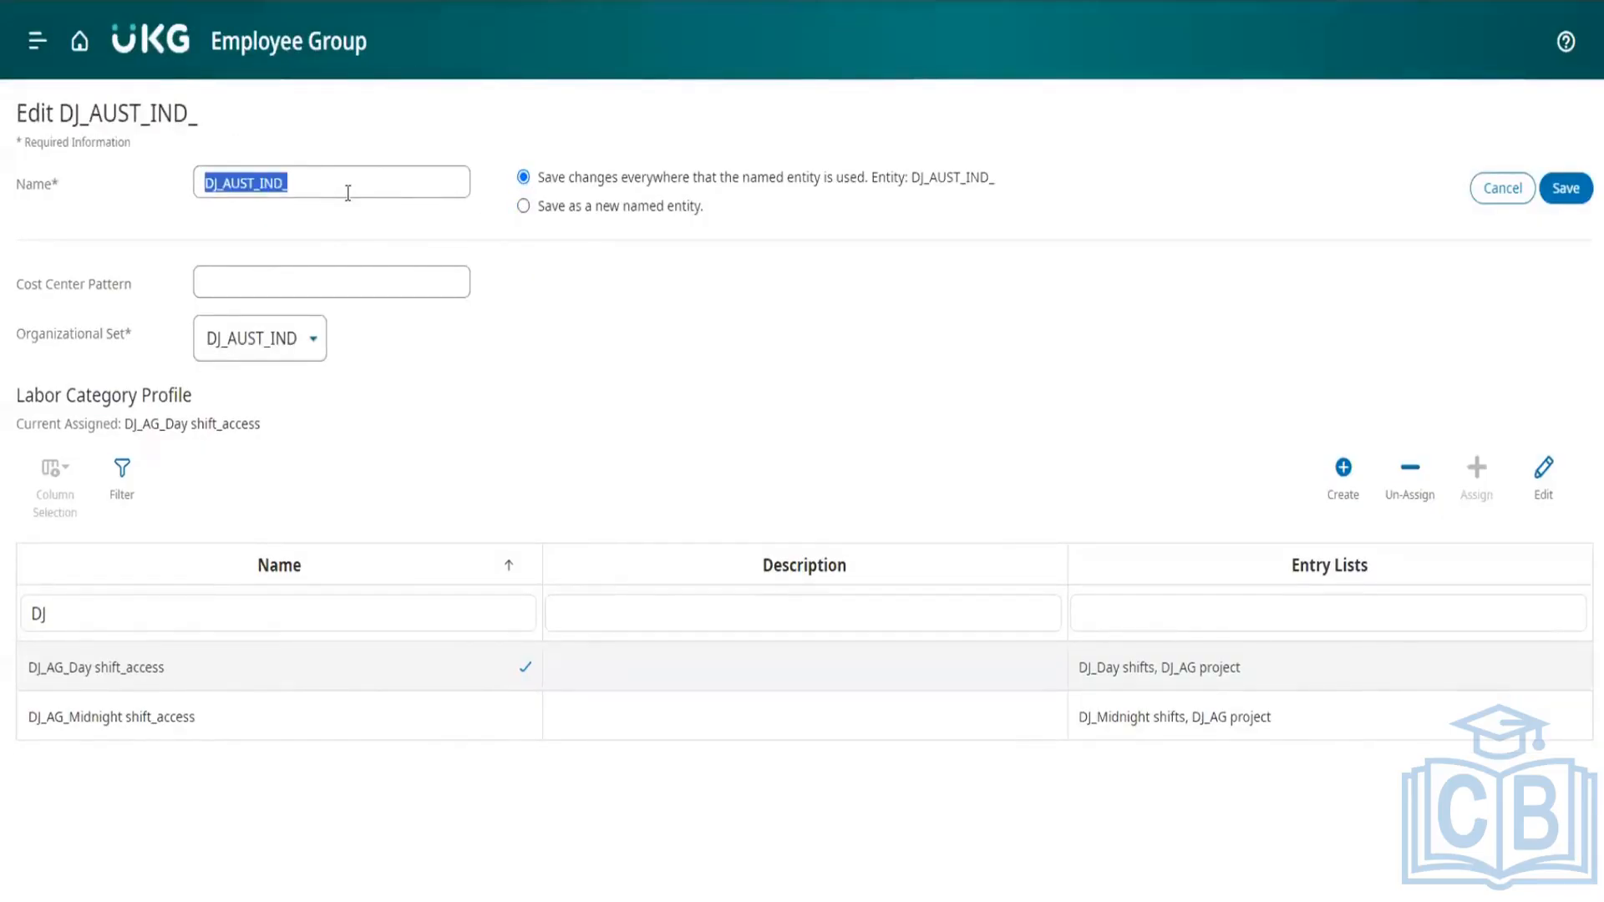
{"action": "left_click", "coordinate": [576, 272]}
{"action": "left_click", "coordinate": [523, 206]}
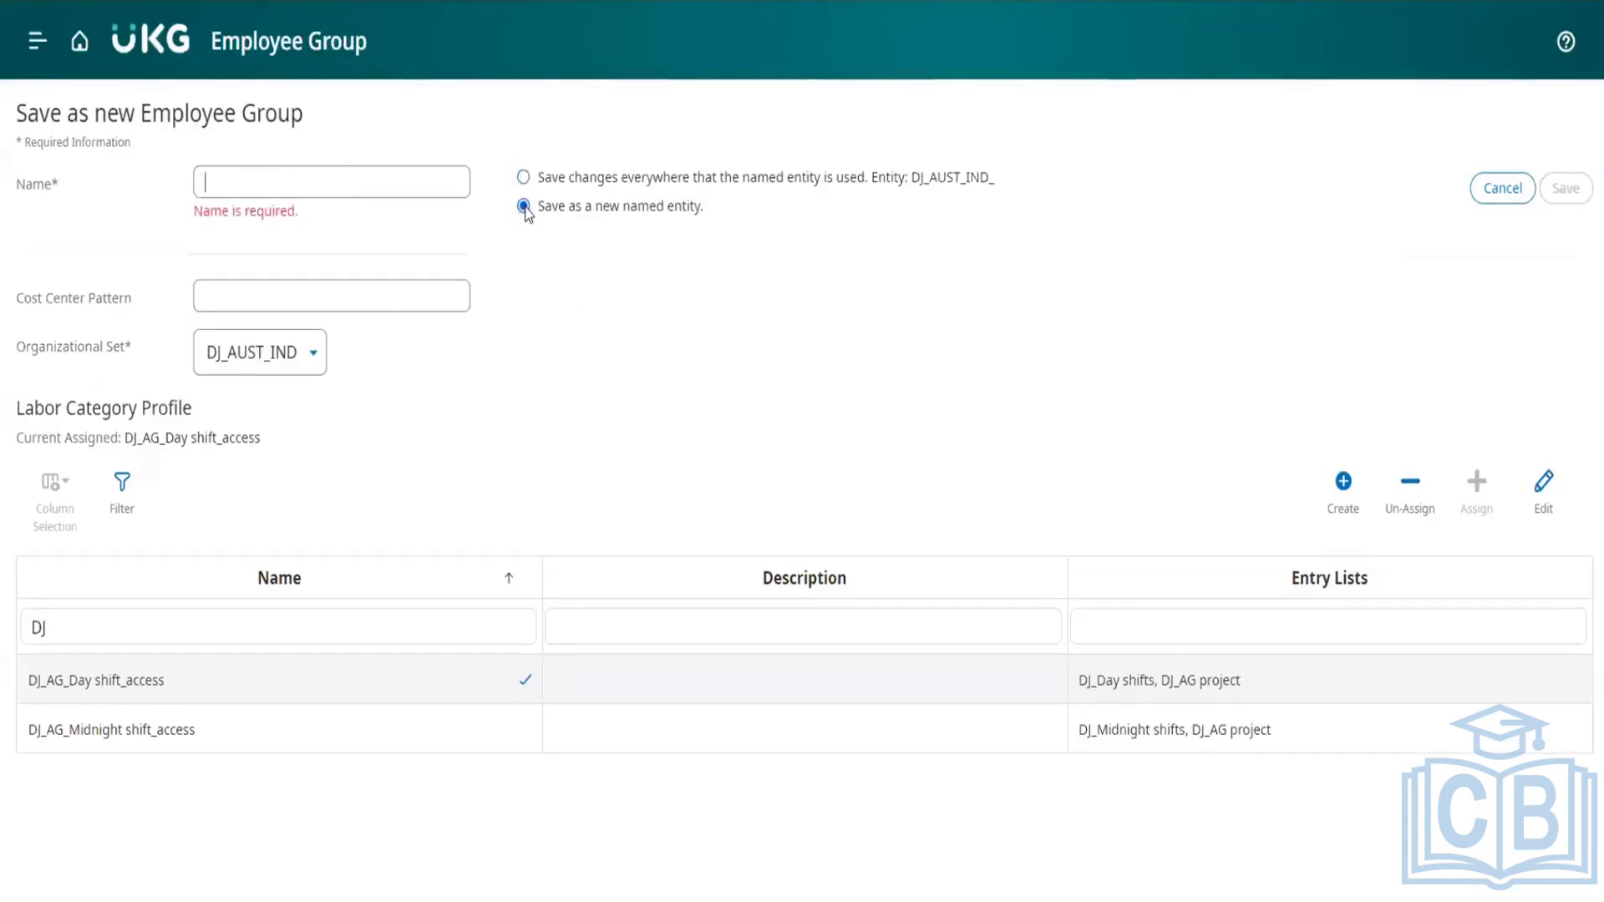
{"action": "left_click", "coordinate": [359, 183]}
{"action": "key", "text": "ctrl+v"}
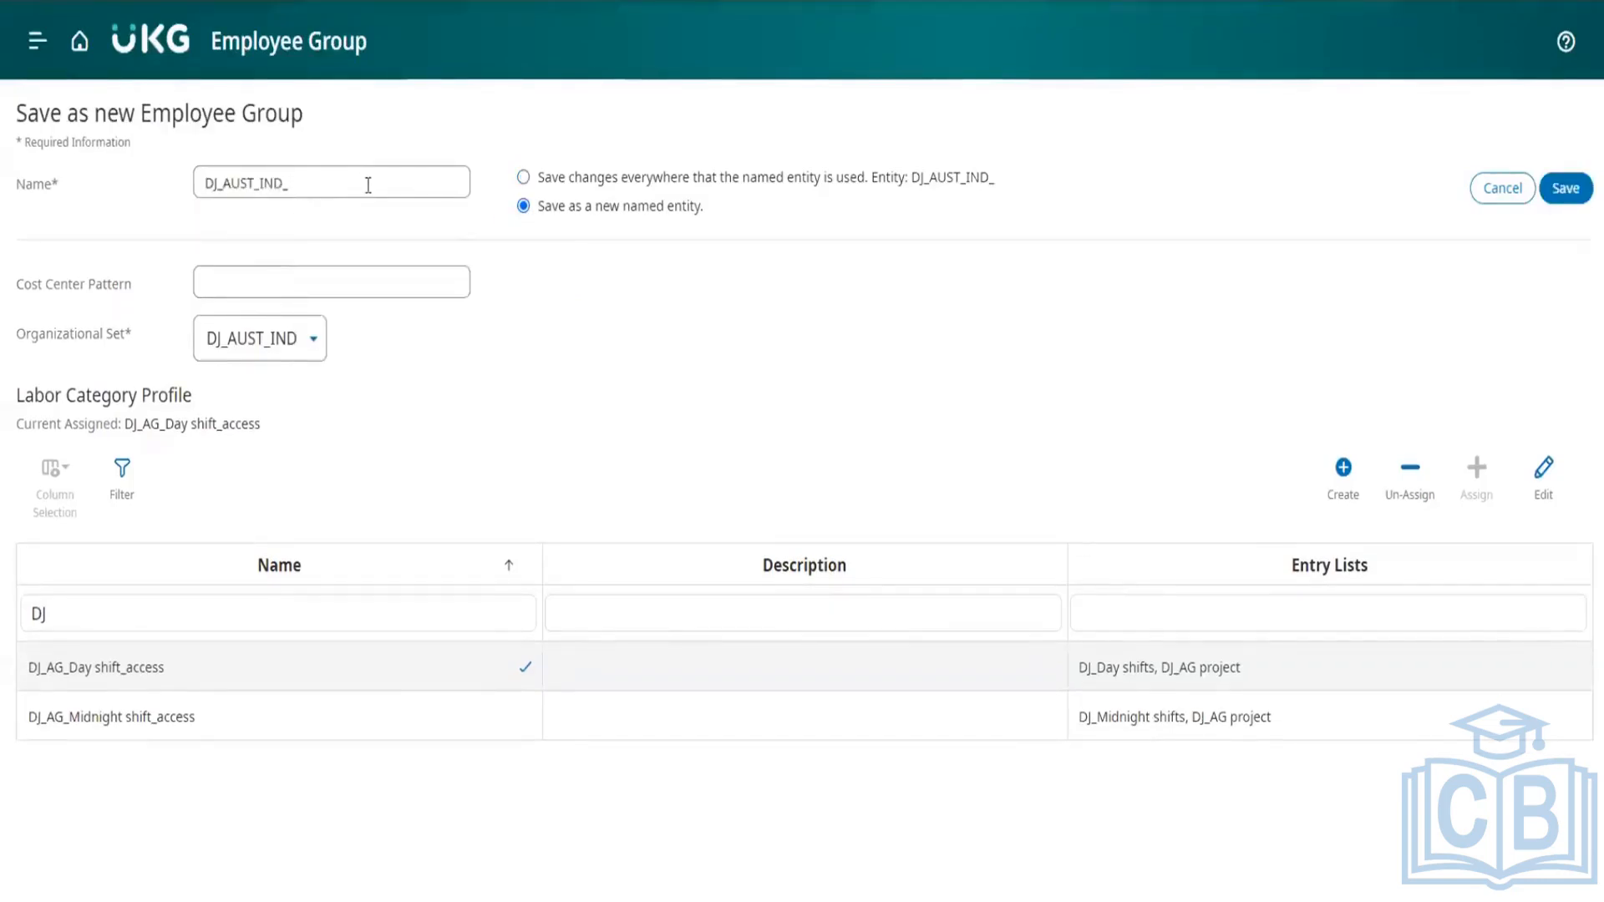
{"action": "type", "text": "AG_Day Shift"}
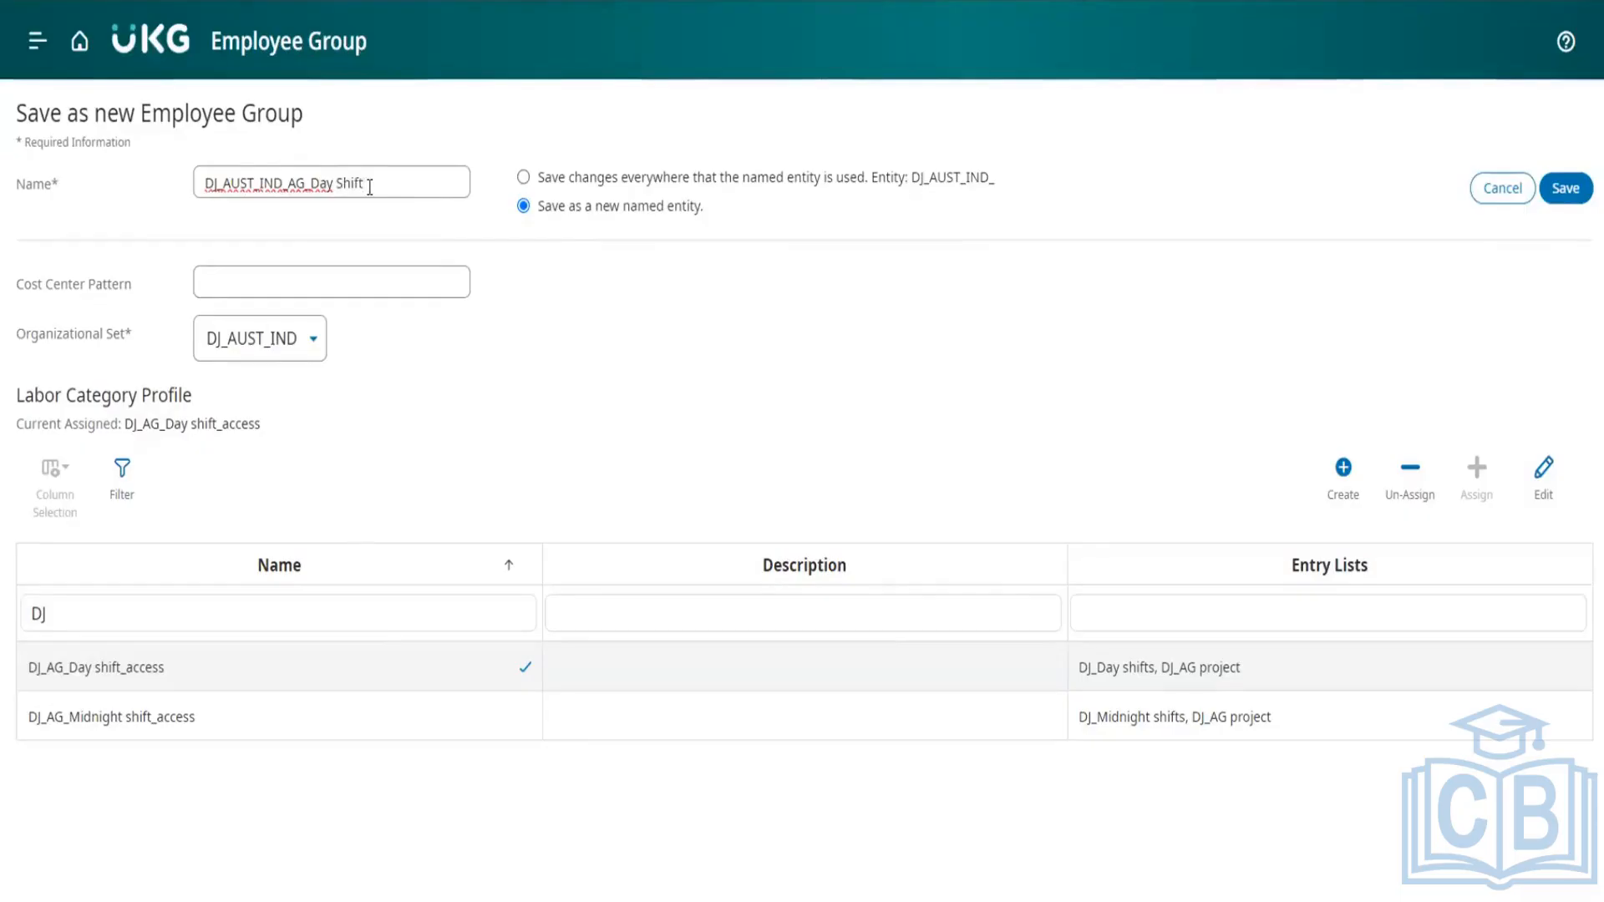
{"action": "left_click", "coordinate": [616, 409]}
{"action": "left_click", "coordinate": [313, 275]}
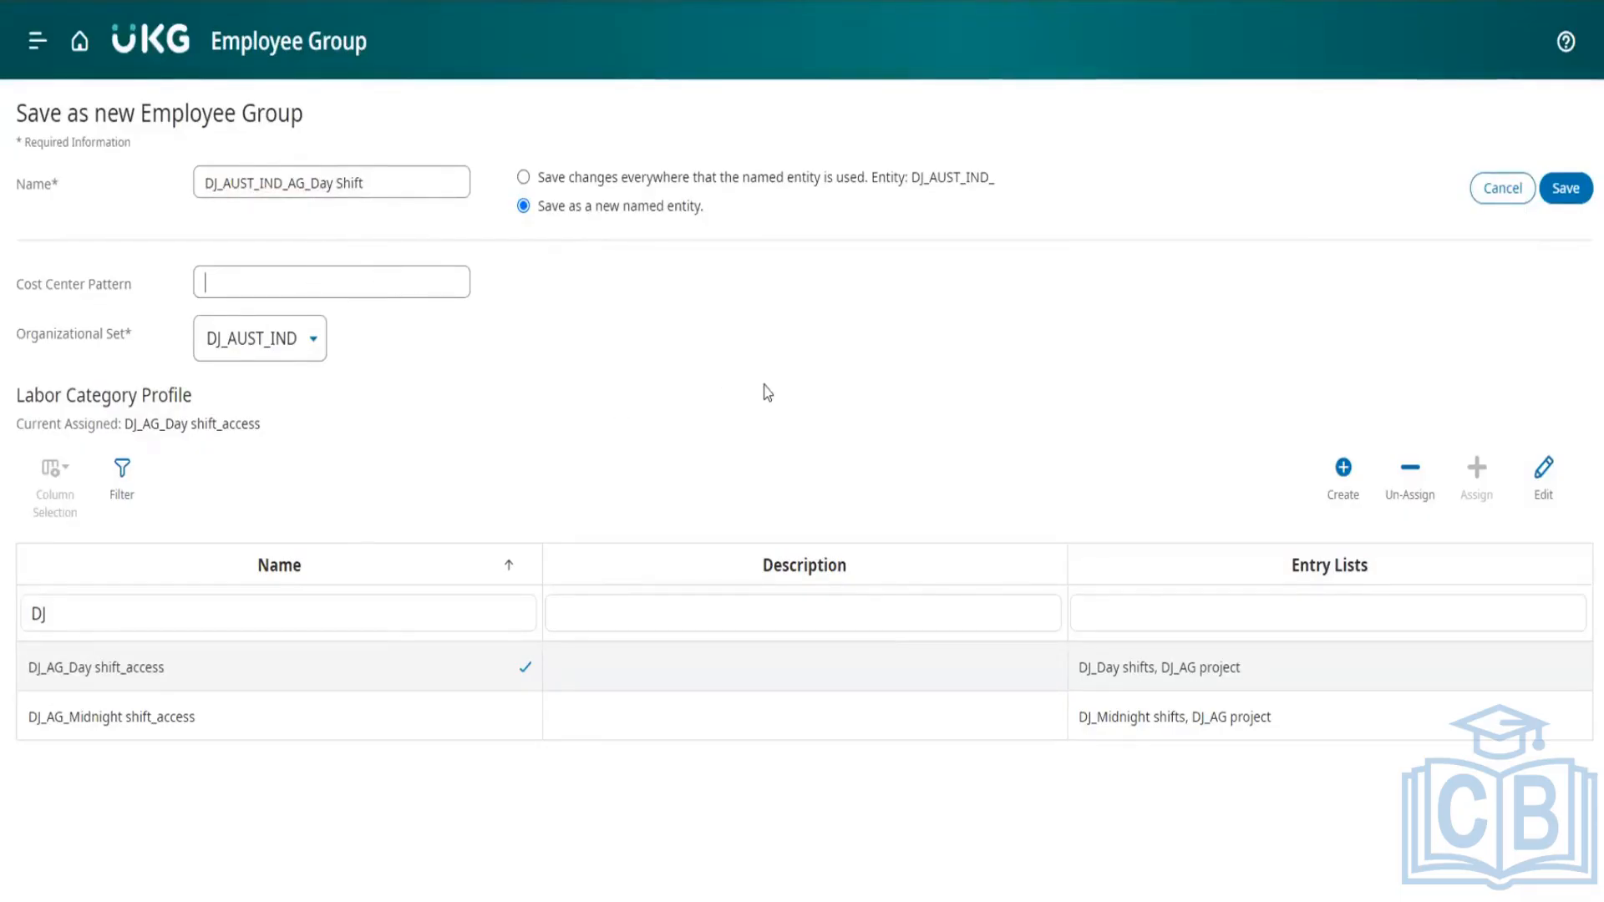
{"action": "left_click", "coordinate": [1578, 192]}
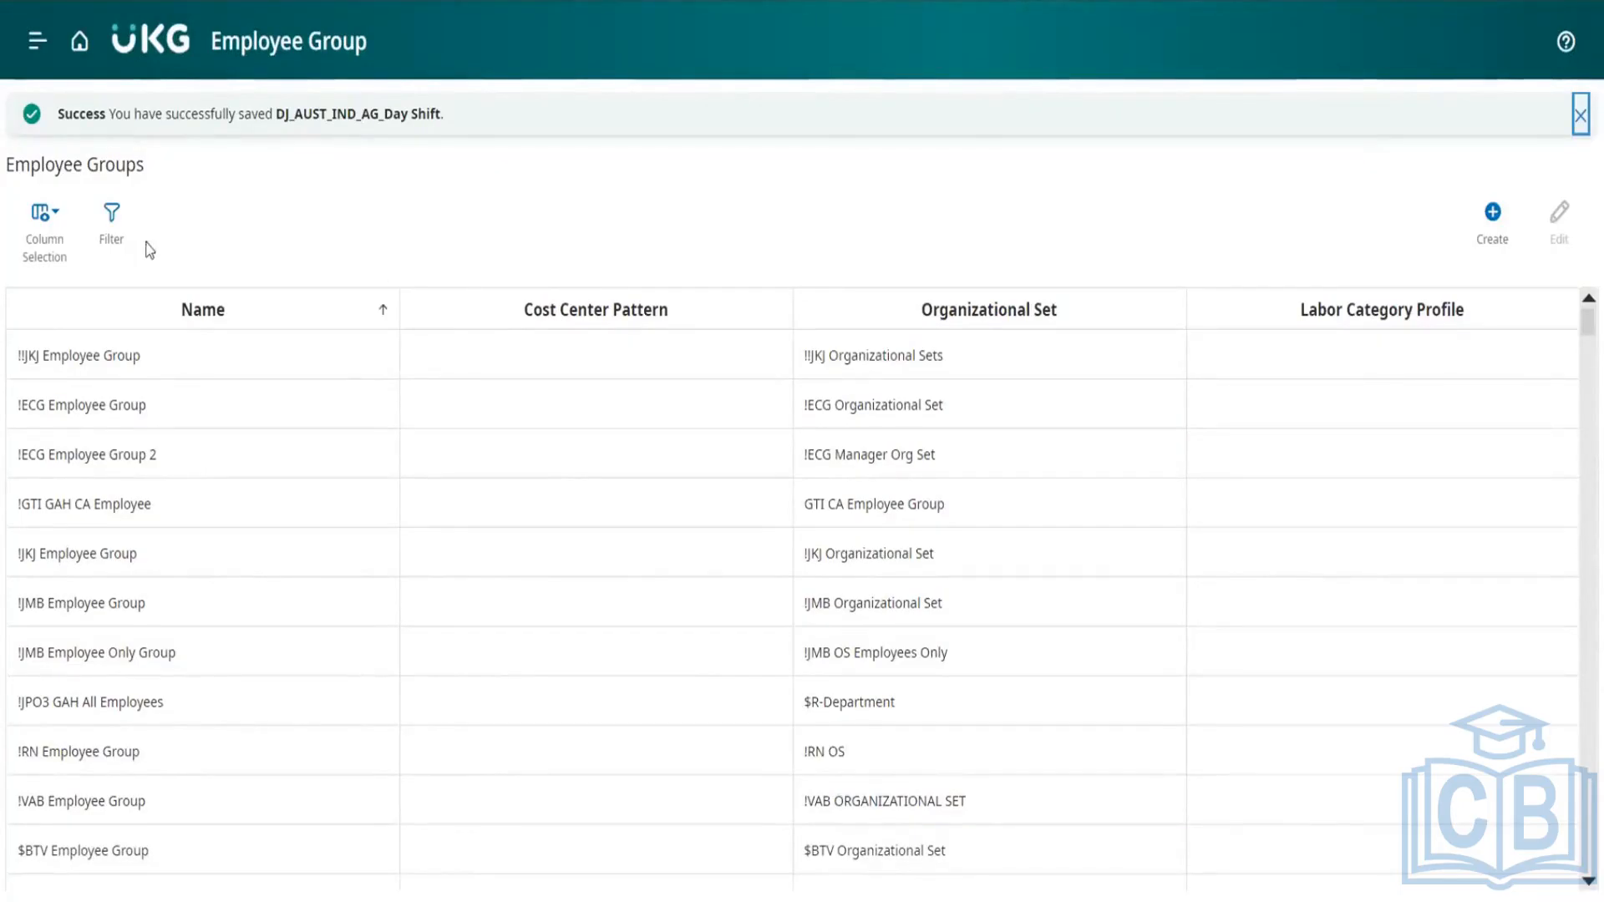
- Filter the employee groups by the name "DJ" to check the saved groups
{"action": "left_click", "coordinate": [111, 215]}
{"action": "left_click", "coordinate": [83, 350]}
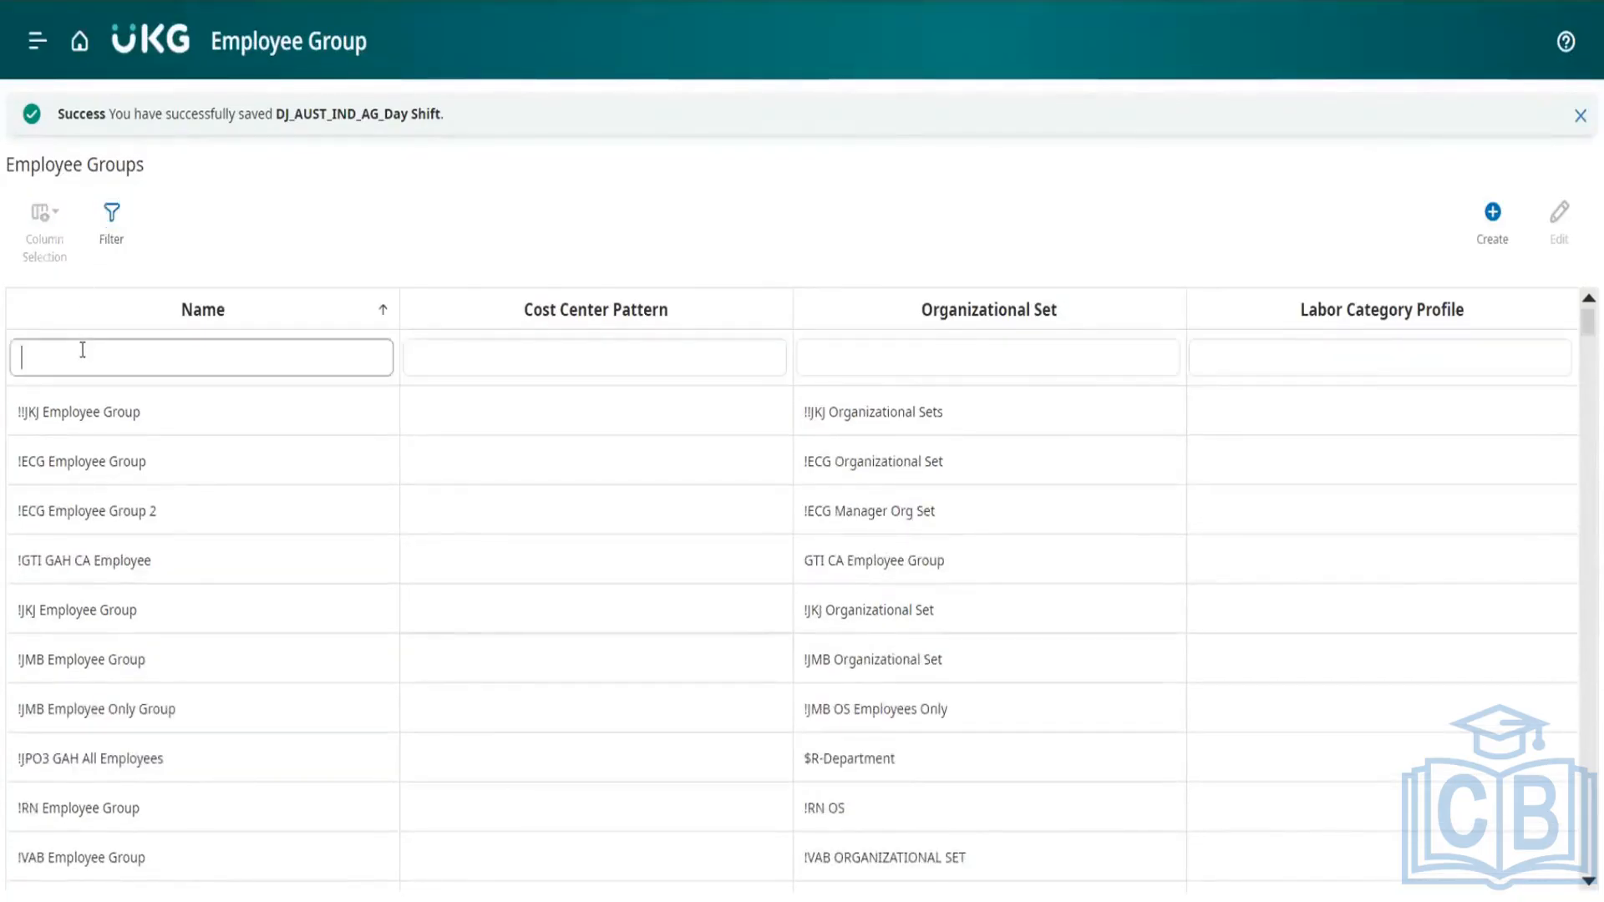
{"action": "type", "text": "DJ"}
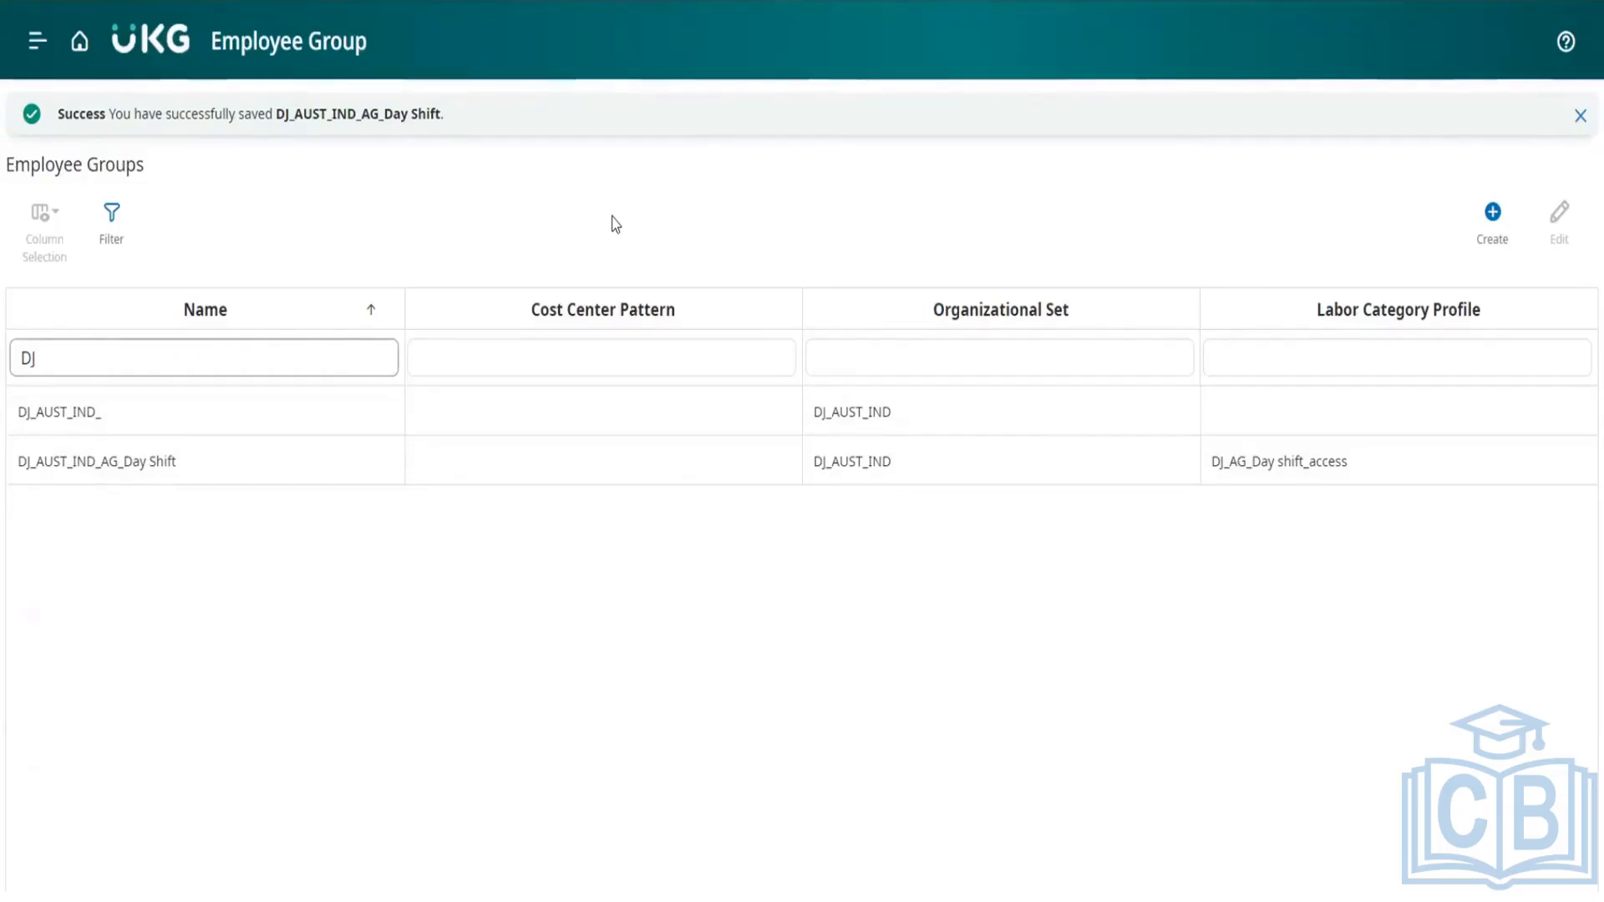
- Return to Application Setup and bring up the Business Structure Setup options
{"action": "left_click", "coordinate": [79, 53]}
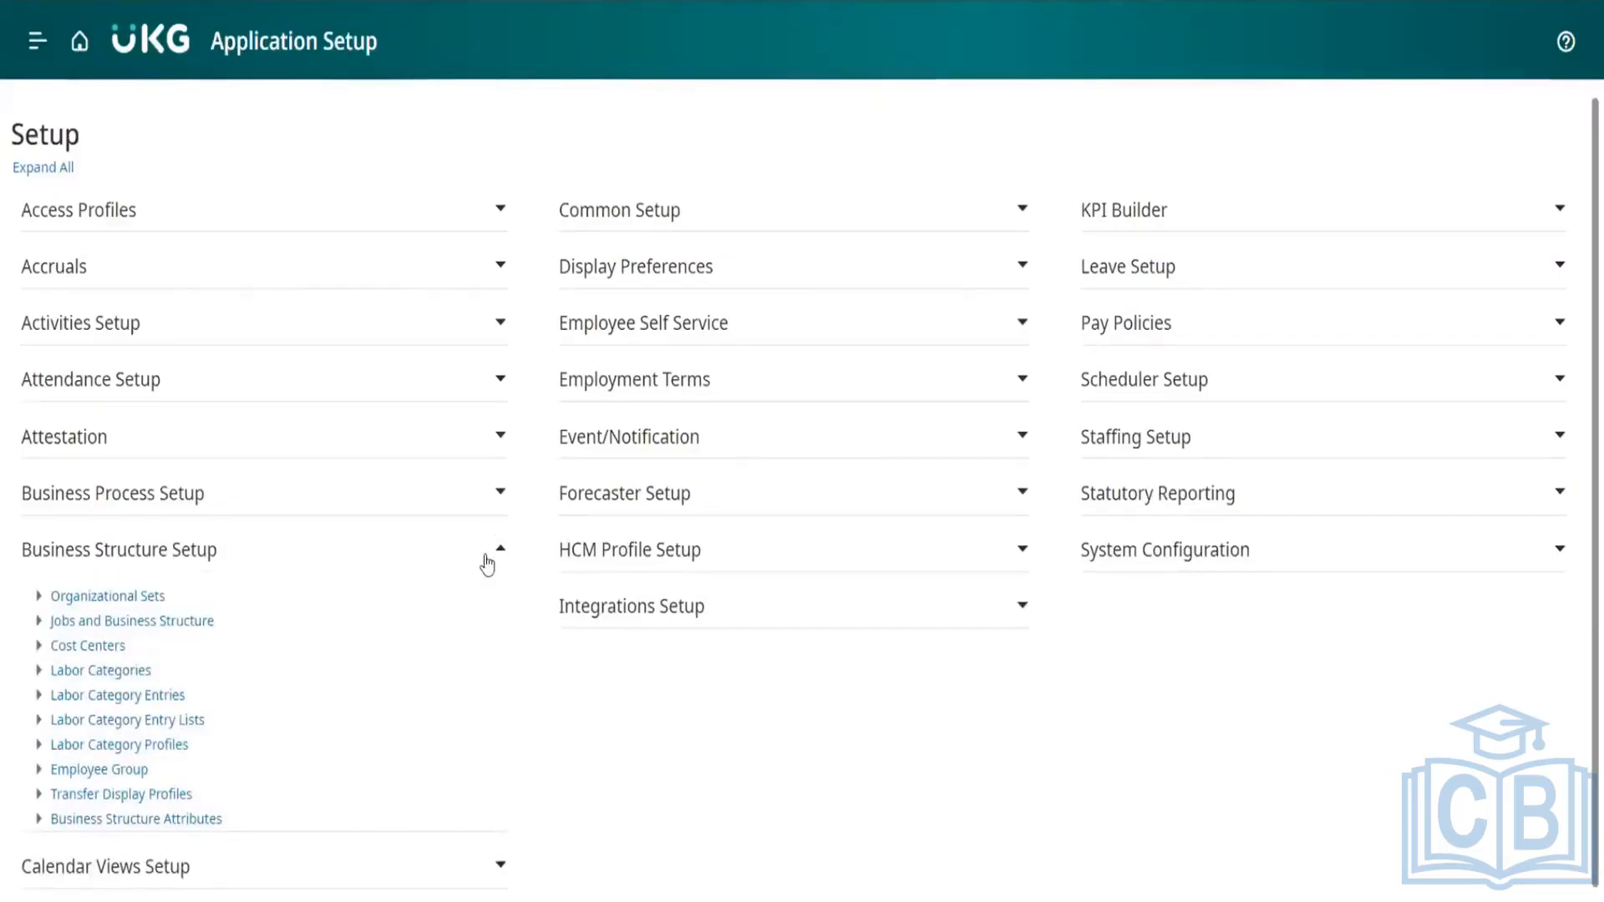
{"action": "scroll", "coordinate": [487, 564], "scroll_direction": "down", "scroll_amount": 1}
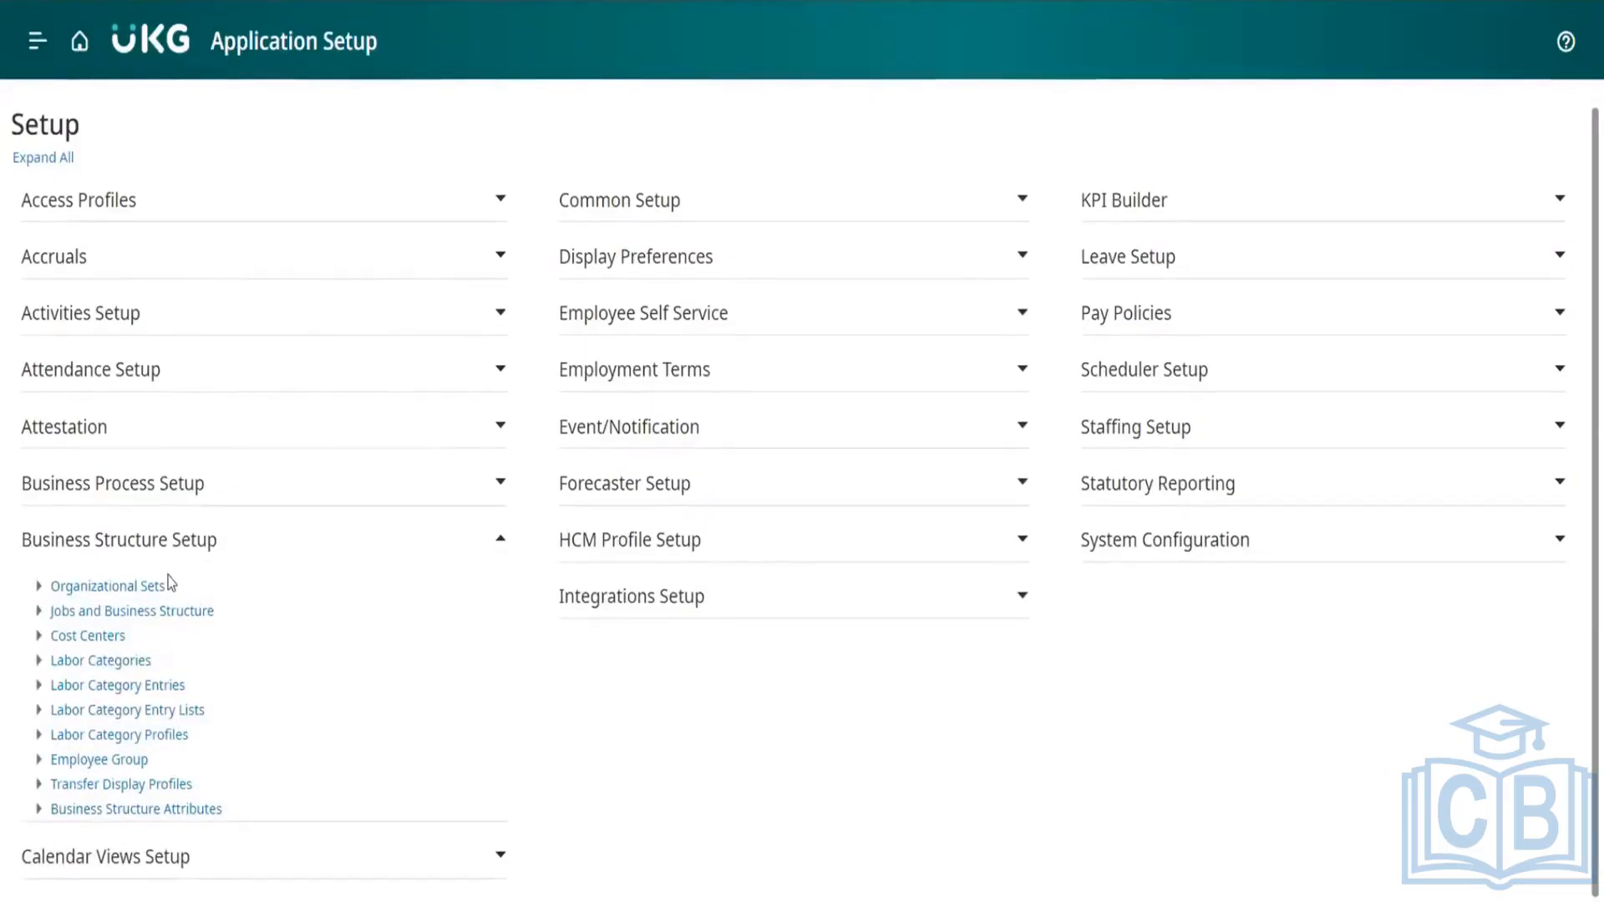